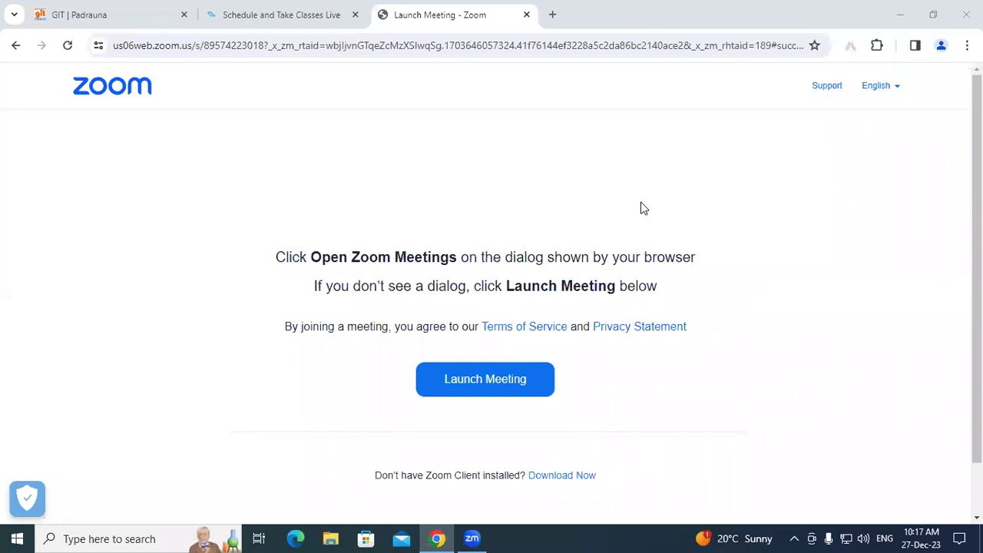
- Start Microsoft Word by running winword from the Run dialog, closing the WordPad window that opened by mistake
{"action": "key", "text": "super+r"}
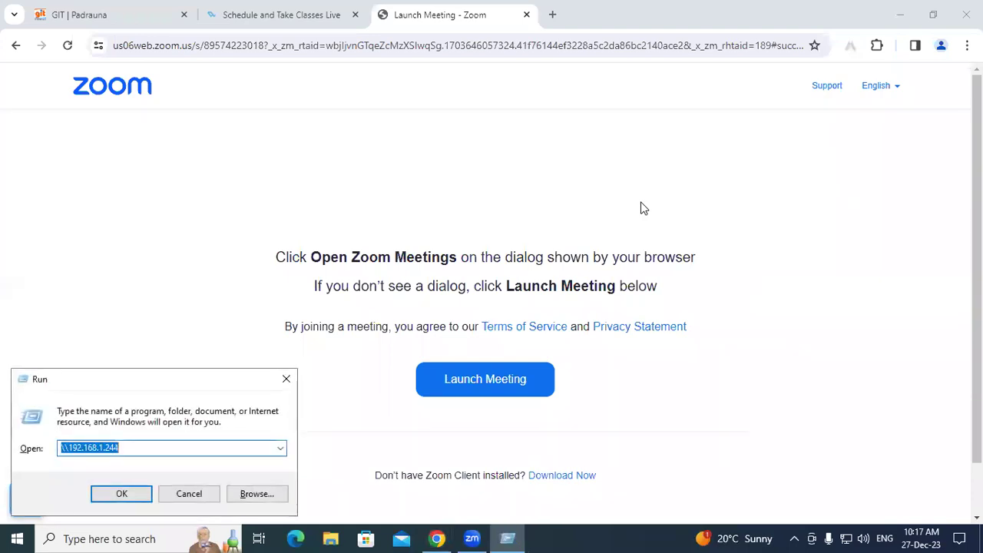
{"action": "key", "text": "Return"}
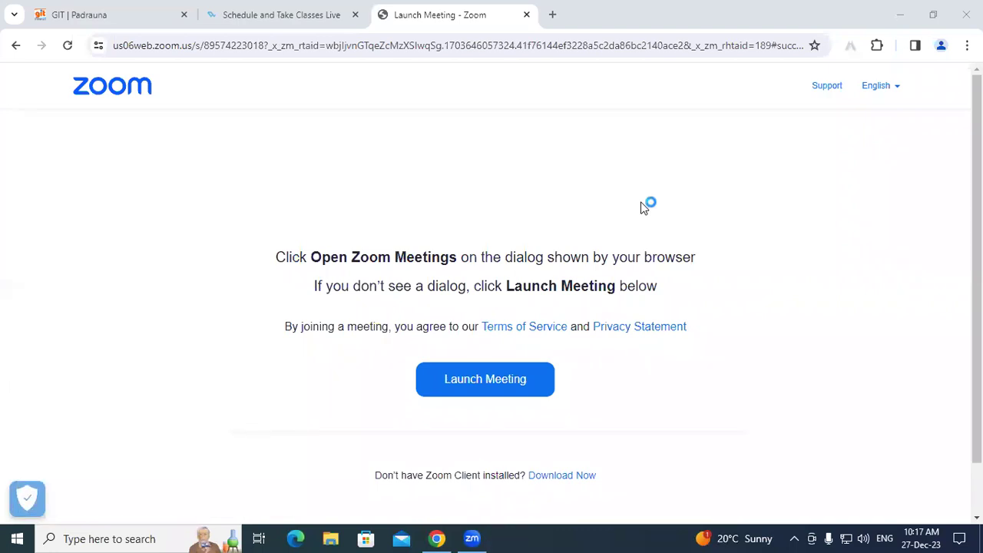
{"action": "left_click", "coordinate": [964, 11]}
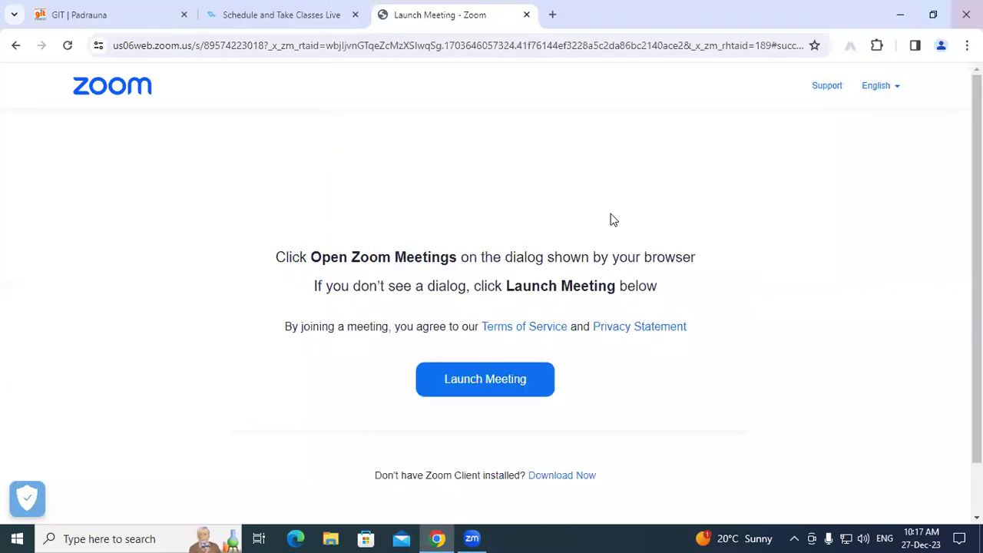
{"action": "key", "text": "super+r"}
{"action": "type", "text": "win"}
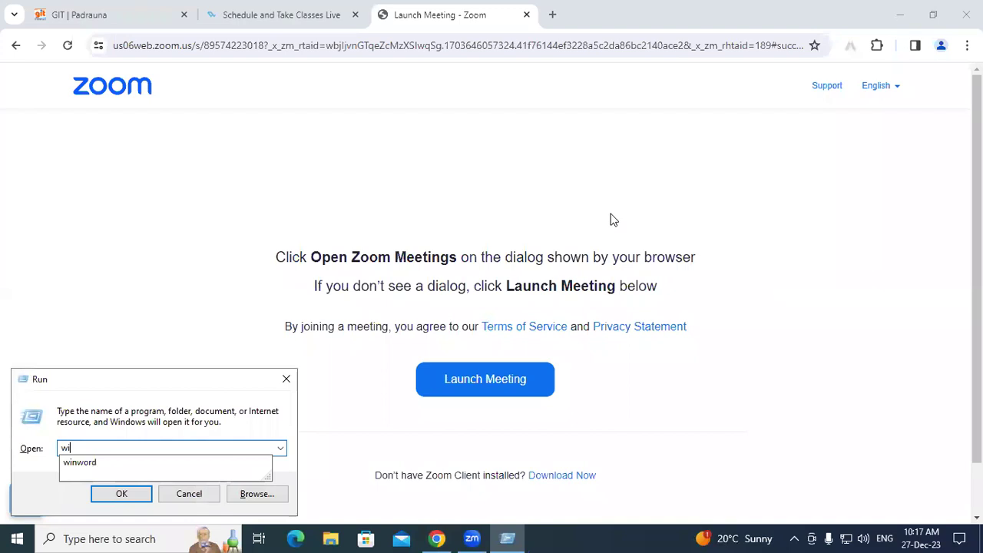
{"action": "key", "text": "Down"}
{"action": "key", "text": "Return"}
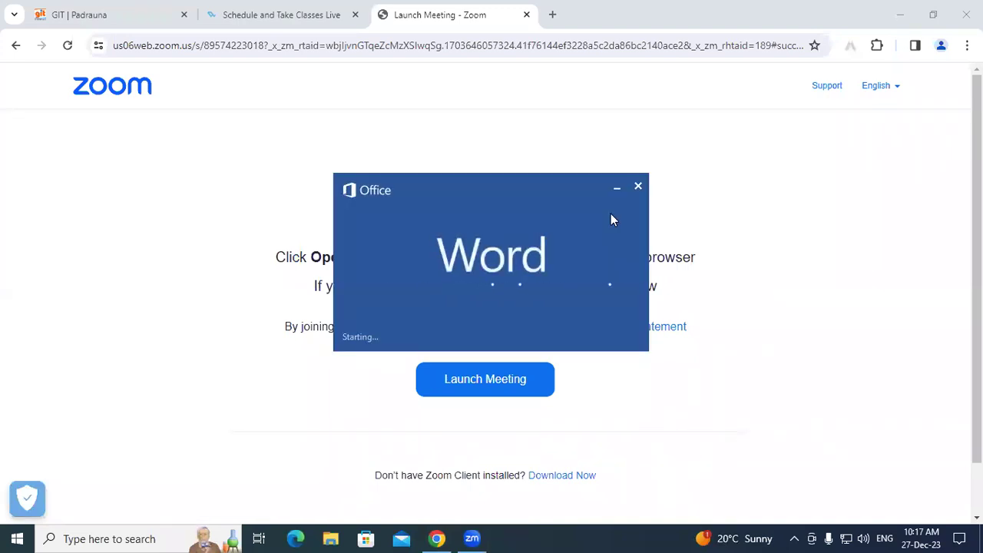
- Create a blank Document1 and show the Mailings tab's envelope and label tools
{"action": "key", "text": "Return"}
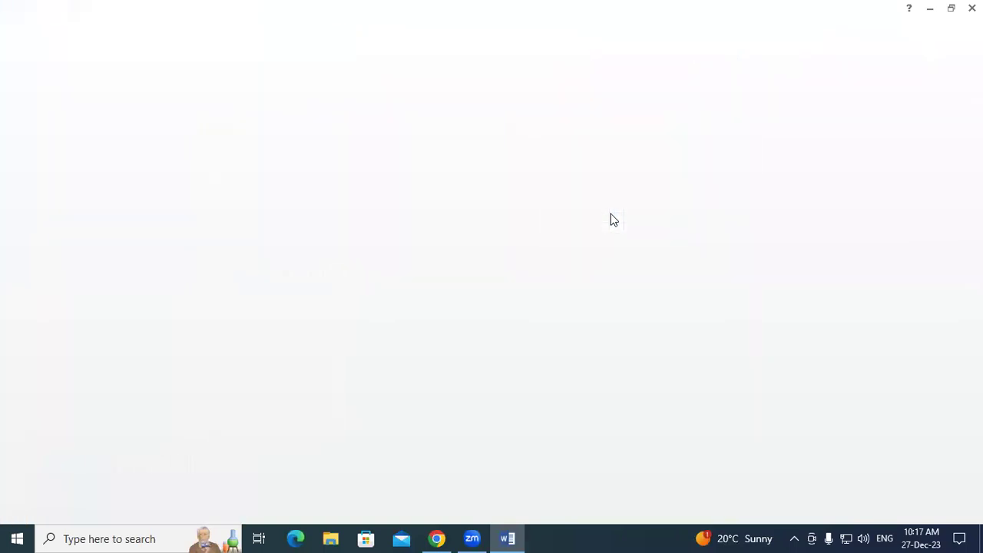
{"action": "left_click", "coordinate": [413, 29]}
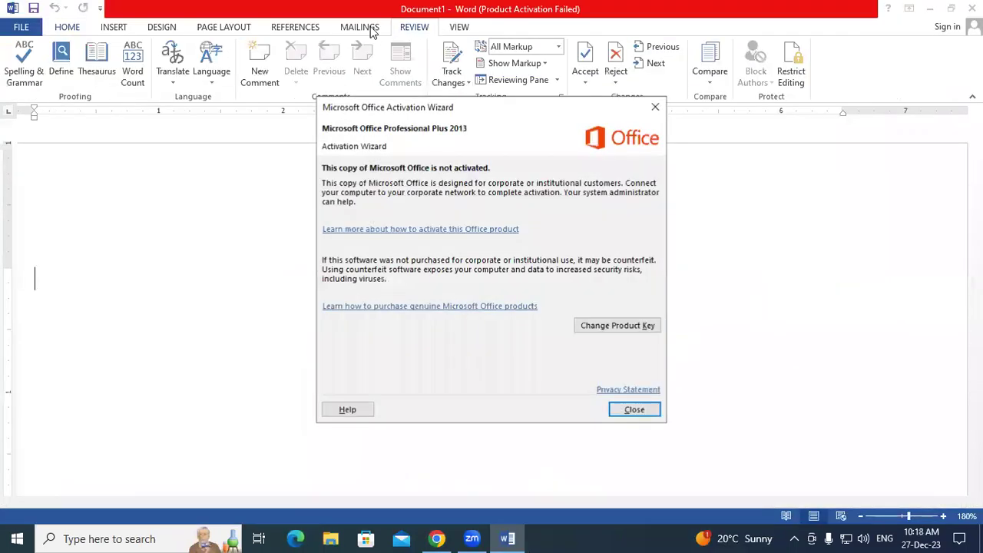
{"action": "left_click", "coordinate": [362, 28]}
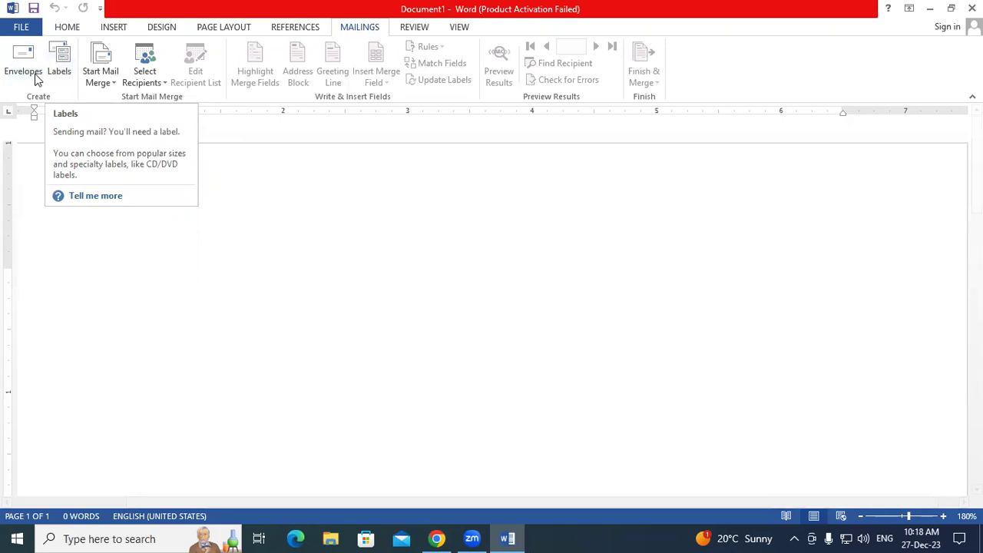
- In Envelopes, enter the recipient's name and town as a two-line delivery address
{"action": "left_click", "coordinate": [26, 70]}
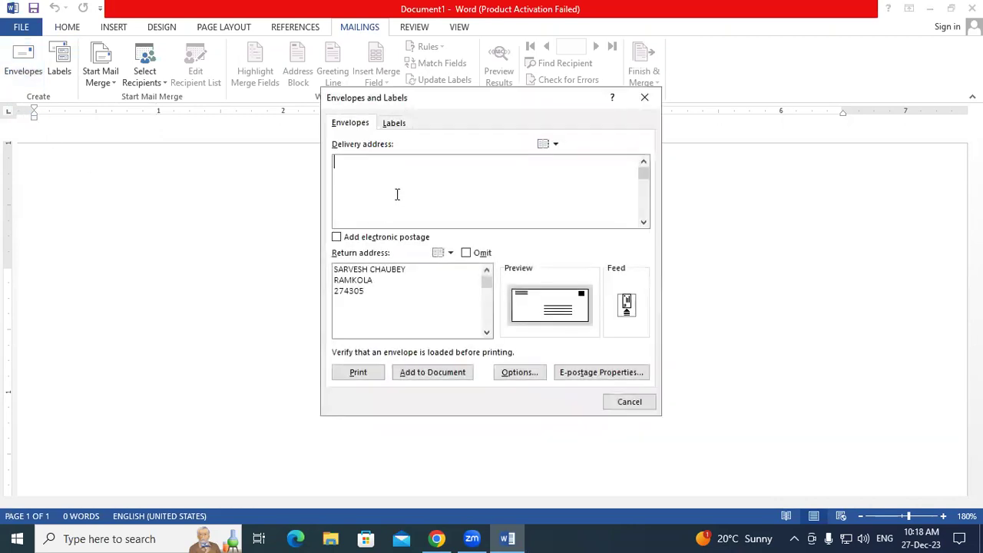
{"action": "left_click_drag", "start_coordinate": [370, 292], "coordinate": [335, 274]}
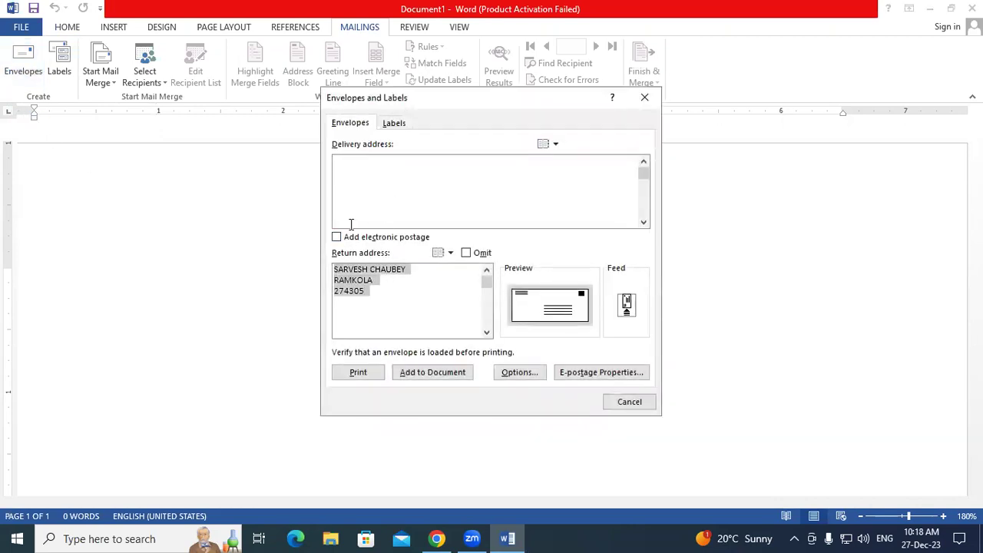
{"action": "left_click", "coordinate": [369, 170]}
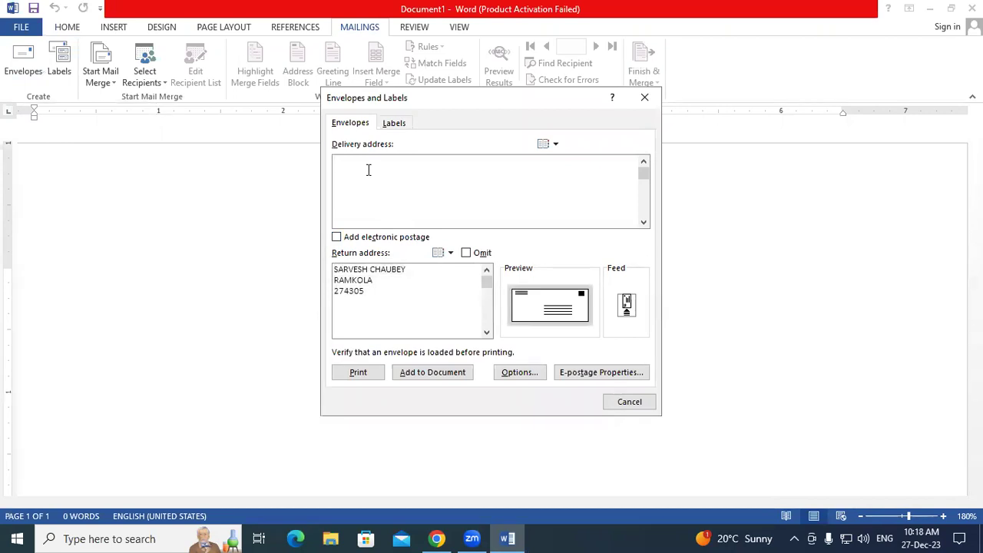
{"action": "type", "text": "Name :"}
{"action": "key", "text": "BackSpace"}
{"action": "key", "text": "BackSpace"}
{"action": "type", "text": ": Arif"}
{"action": "key", "text": "Return"}
{"action": "type", "text": "Padrauna"}
- Select the old three-line return address and delete it
{"action": "left_click", "coordinate": [377, 293]}
{"action": "left_click_drag", "start_coordinate": [384, 192], "coordinate": [334, 168]}
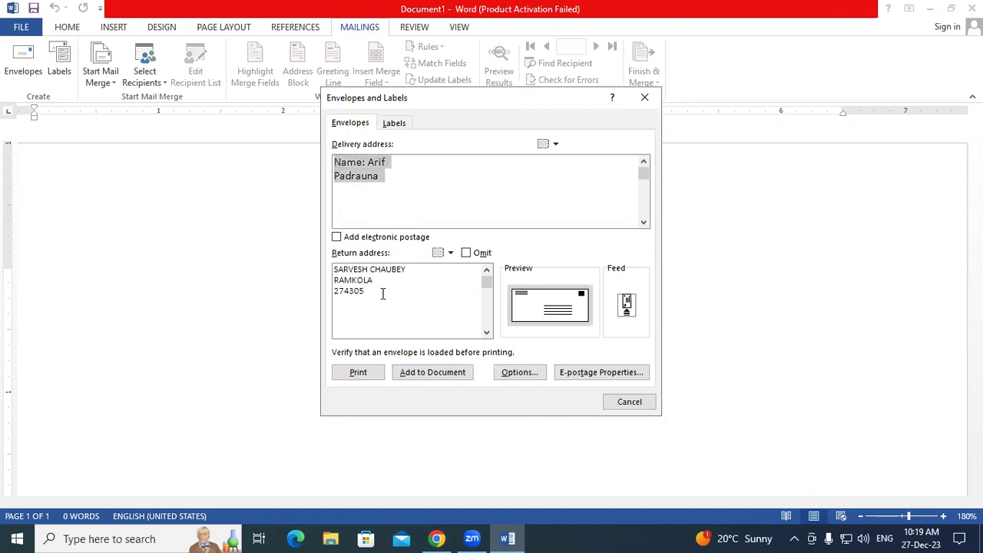
{"action": "left_click_drag", "start_coordinate": [382, 292], "coordinate": [333, 270]}
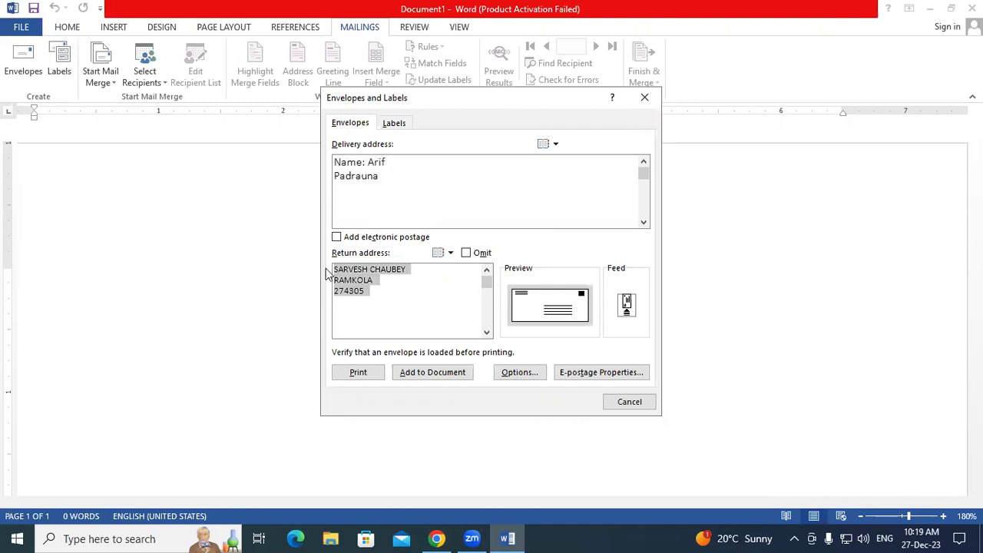
{"action": "left_click", "coordinate": [386, 283]}
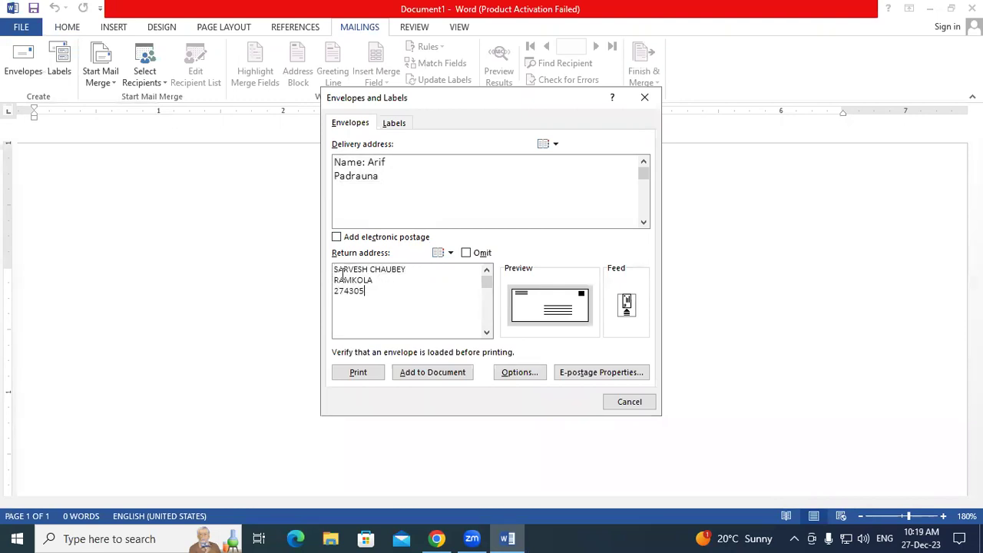
{"action": "left_click_drag", "start_coordinate": [338, 274], "coordinate": [357, 281]}
{"action": "left_click", "coordinate": [369, 296]}
{"action": "left_click_drag", "start_coordinate": [362, 293], "coordinate": [331, 261]}
{"action": "key", "text": "BackSpace"}
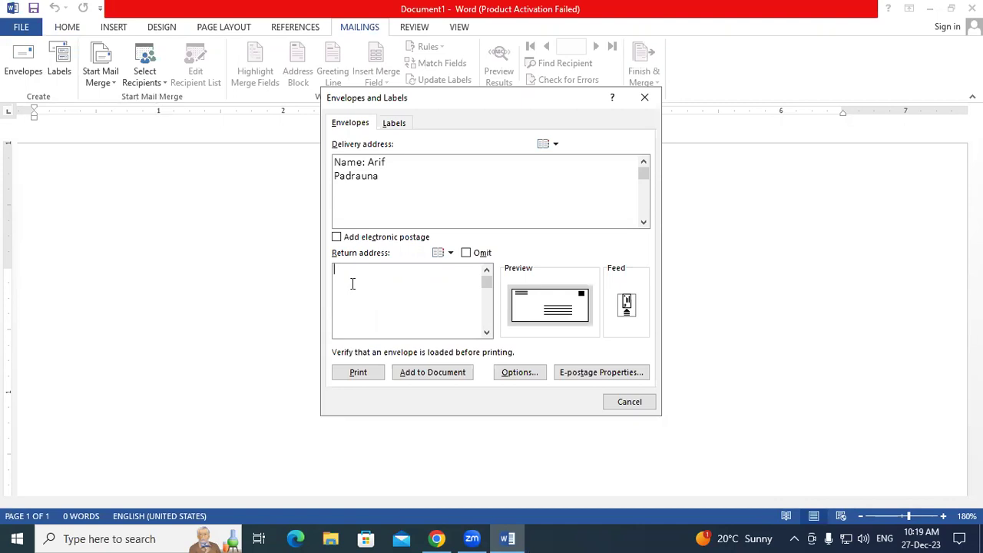
- Enter the sender's name, town and PIN code as a three-line return address, checking it with Magnifier
{"action": "key", "text": "Return"}
{"action": "type", "text": "Padrauna"}
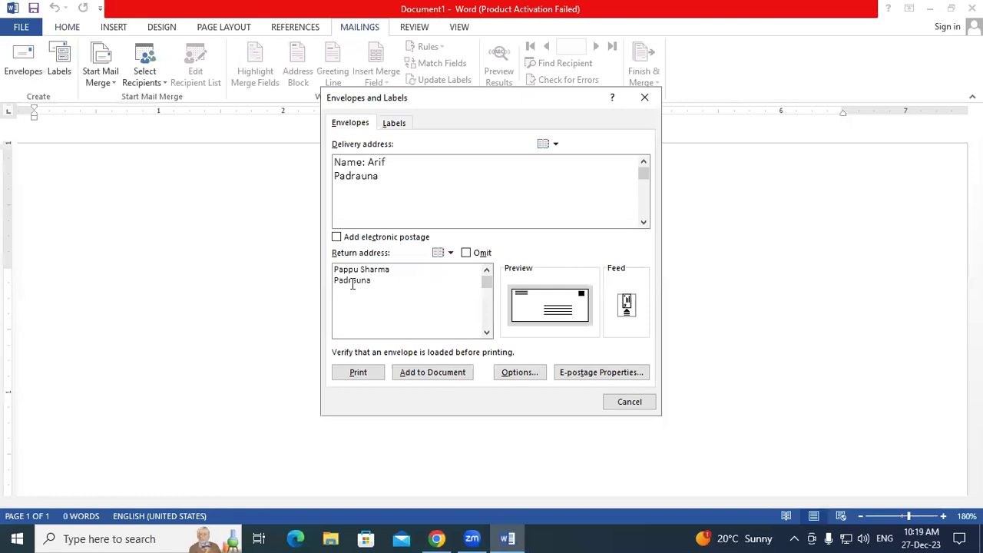
{"action": "key", "text": "super+plus"}
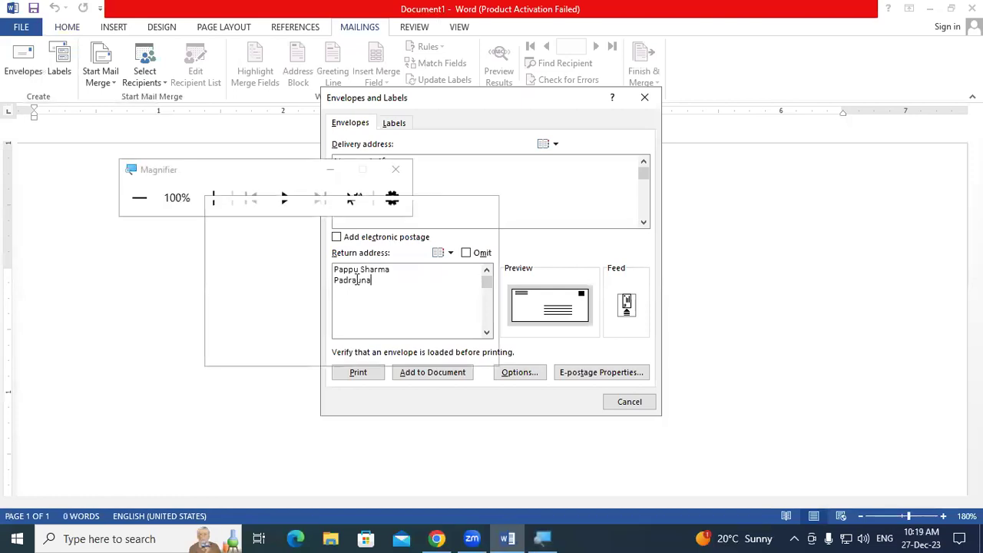
{"action": "left_click", "coordinate": [215, 198]}
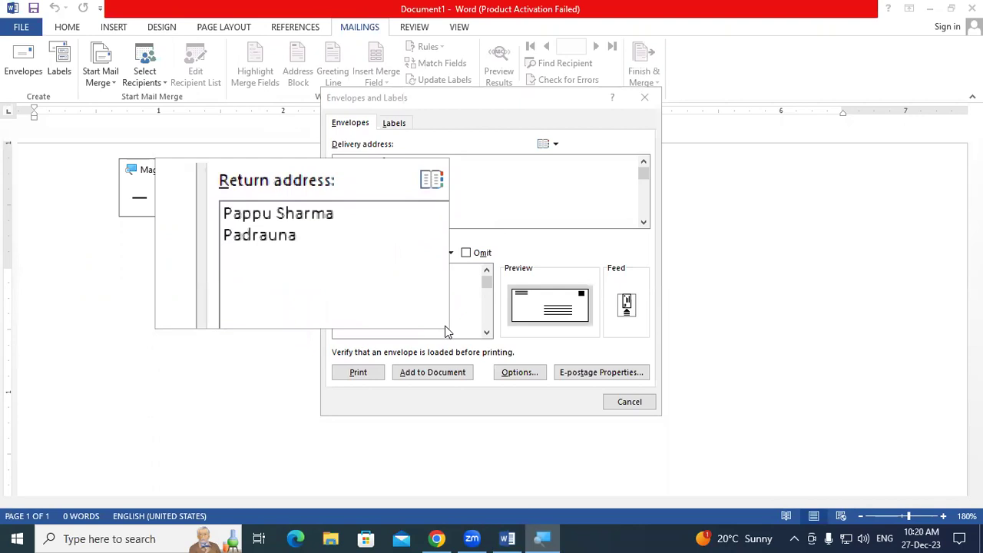
{"action": "key", "text": "super+Escape"}
{"action": "key", "text": "Return"}
{"action": "type", "text": "274304"}
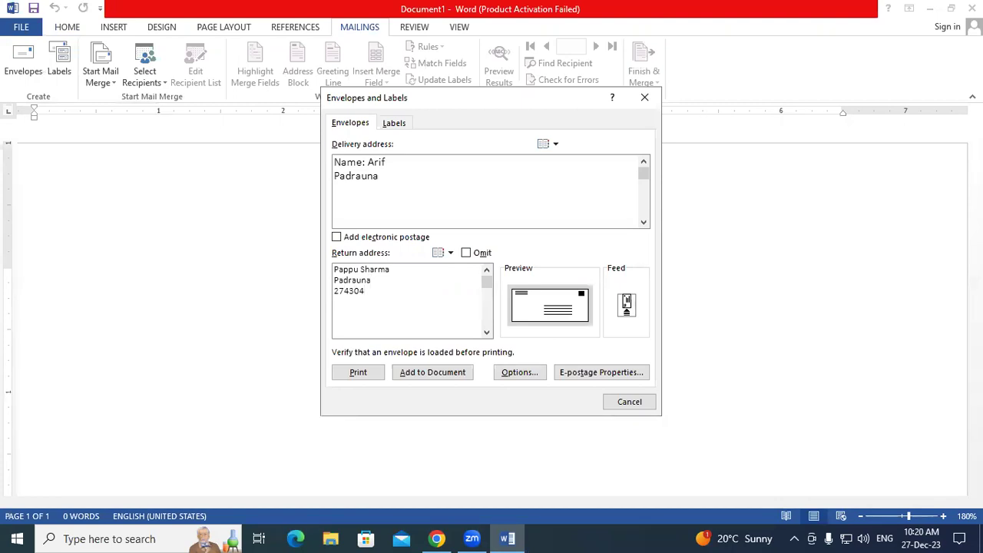
{"action": "key", "text": "super+plus"}
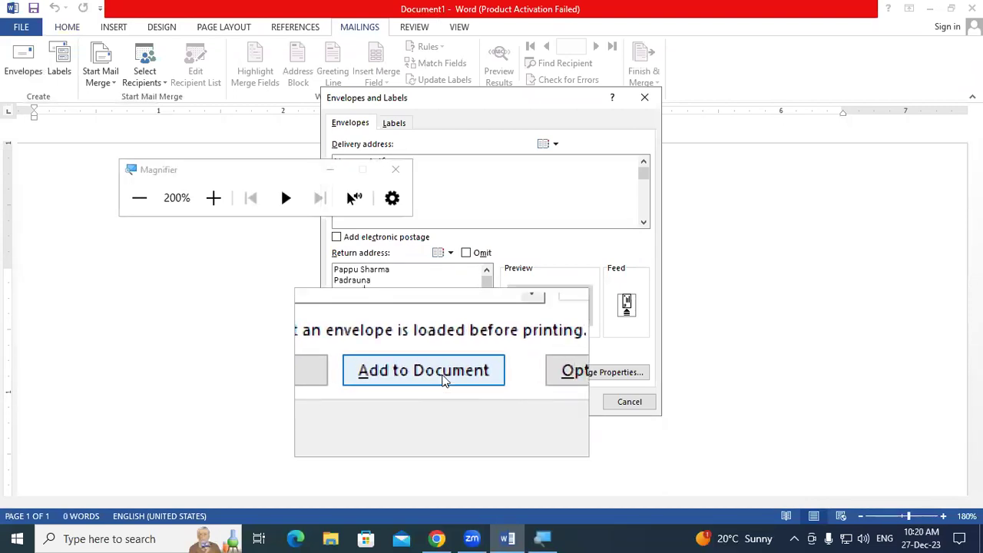
{"action": "key", "text": "super+Escape"}
- Add the envelope to Document1, answer the default return address prompt, and zoom out to 120%
{"action": "left_click", "coordinate": [443, 373]}
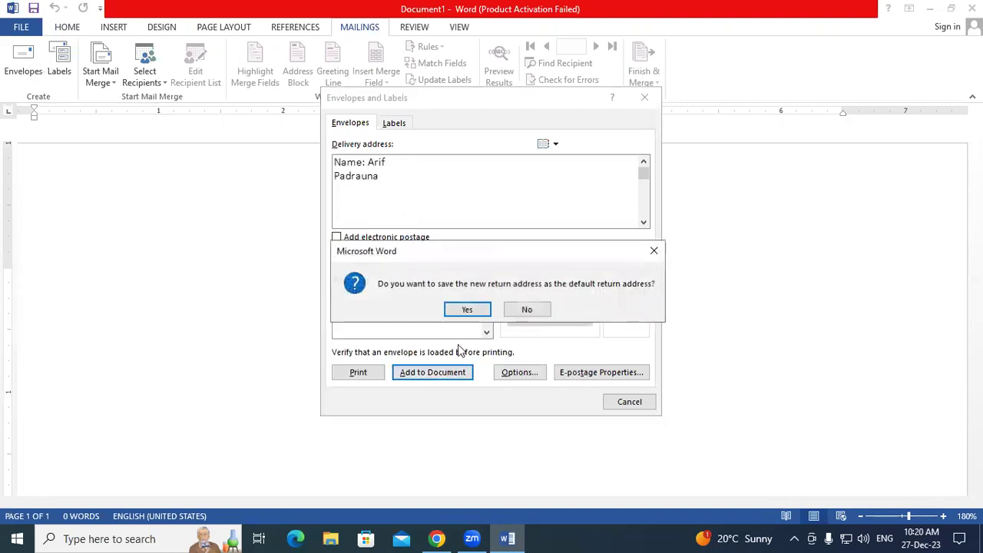
{"action": "left_click", "coordinate": [460, 313]}
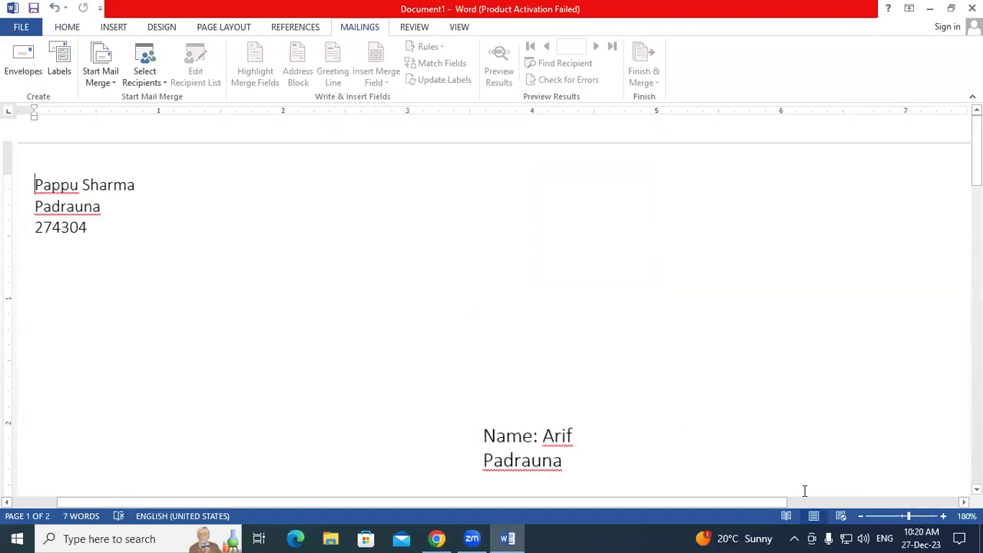
{"action": "left_click", "coordinate": [860, 516]}
{"action": "left_click", "coordinate": [859, 516]}
{"action": "left_click", "coordinate": [859, 515]}
{"action": "left_click", "coordinate": [860, 516]}
{"action": "left_click", "coordinate": [860, 516]}
{"action": "left_click", "coordinate": [860, 515]}
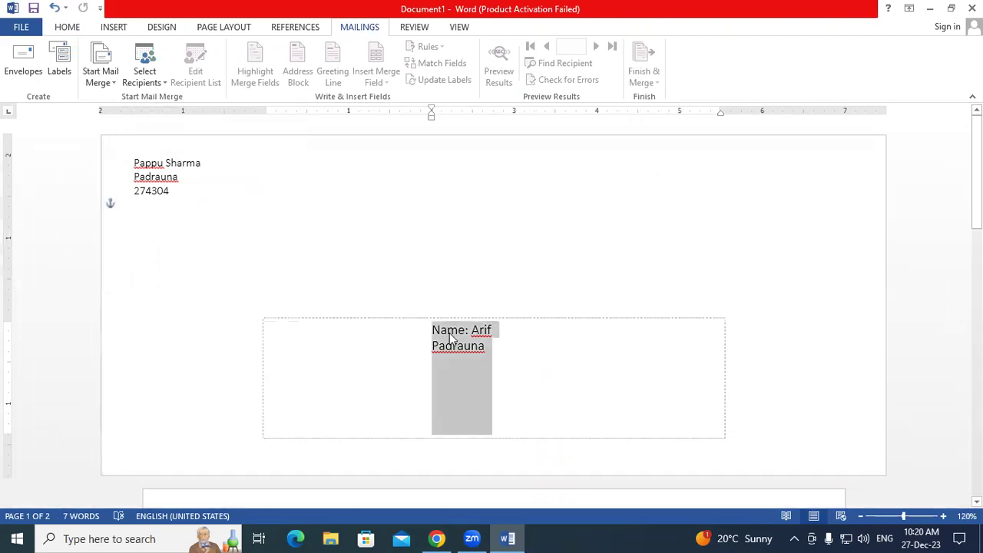
{"action": "left_click", "coordinate": [472, 300]}
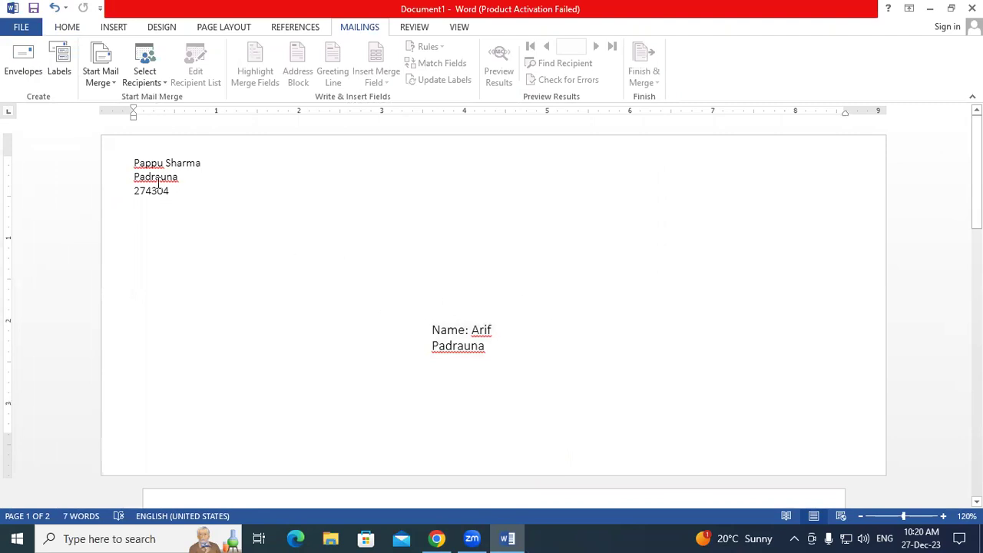
{"action": "scroll", "coordinate": [272, 270], "scroll_direction": "down", "scroll_amount": 4}
{"action": "scroll", "coordinate": [272, 273], "scroll_direction": "up", "scroll_amount": 2}
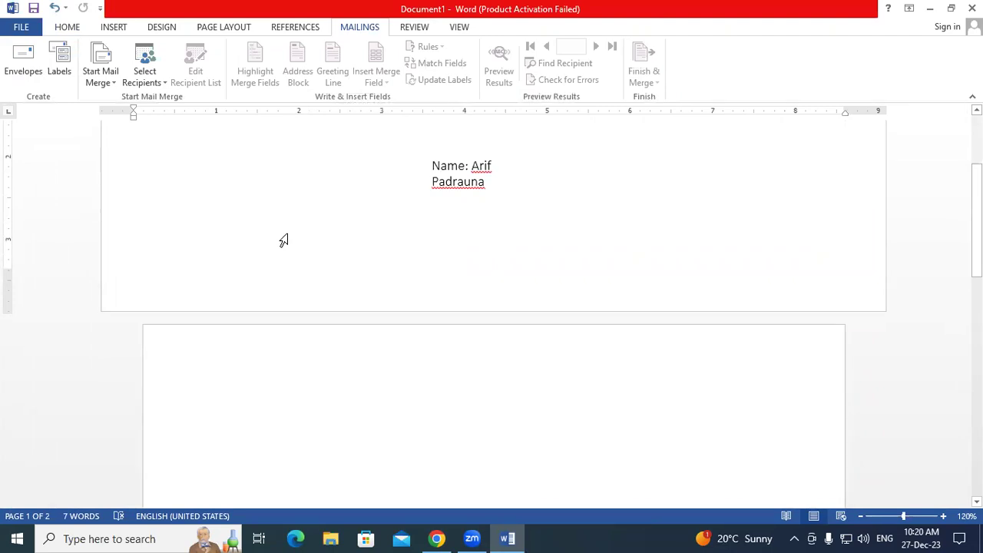
{"action": "scroll", "coordinate": [286, 234], "scroll_direction": "up", "scroll_amount": 3}
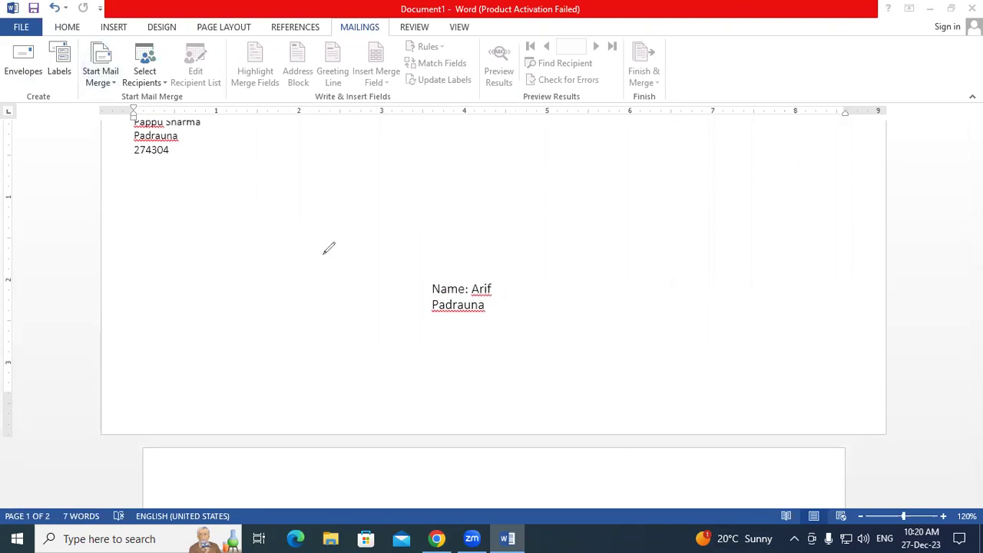
{"action": "key", "text": "ctrl+2"}
{"action": "left_click_drag", "start_coordinate": [238, 189], "coordinate": [297, 175]}
{"action": "mouse_move", "coordinate": [391, 140]}
{"action": "left_mouse_down"}
{"action": "mouse_move", "coordinate": [427, 132]}
{"action": "mouse_move", "coordinate": [436, 146]}
{"action": "mouse_move", "coordinate": [449, 133]}
{"action": "left_mouse_up"}
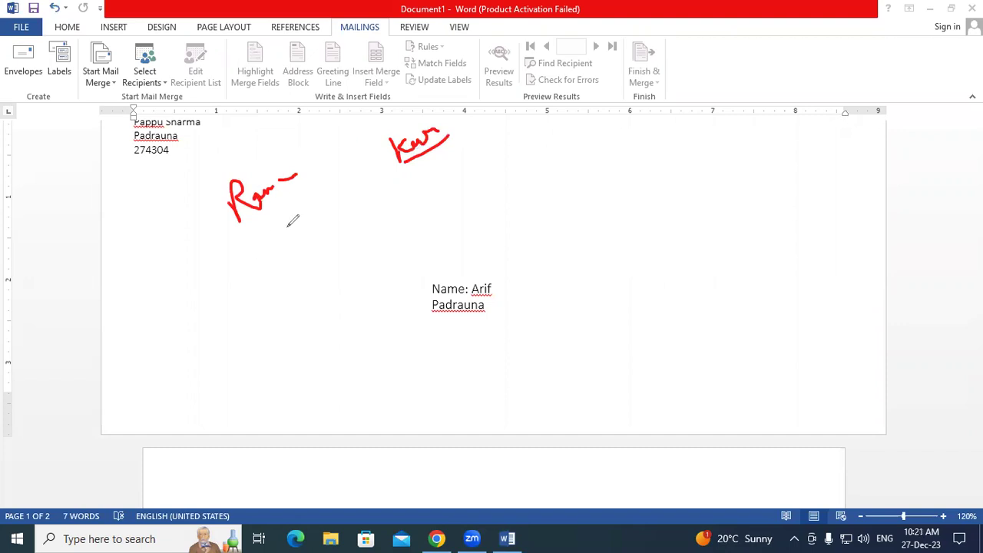
{"action": "mouse_move", "coordinate": [281, 151]}
{"action": "left_mouse_down"}
{"action": "mouse_move", "coordinate": [213, 191]}
{"action": "mouse_move", "coordinate": [244, 244]}
{"action": "mouse_move", "coordinate": [321, 192]}
{"action": "mouse_move", "coordinate": [282, 154]}
{"action": "left_mouse_up"}
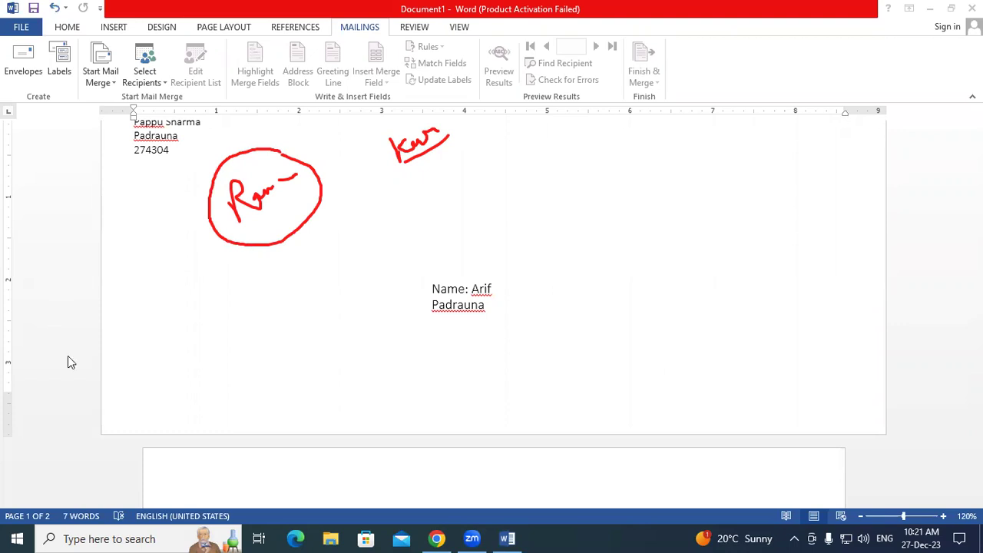
- Open Labels, review the label address, and bring up Label Options showing 1/4 Letter Postcard
{"action": "key", "text": "Escape"}
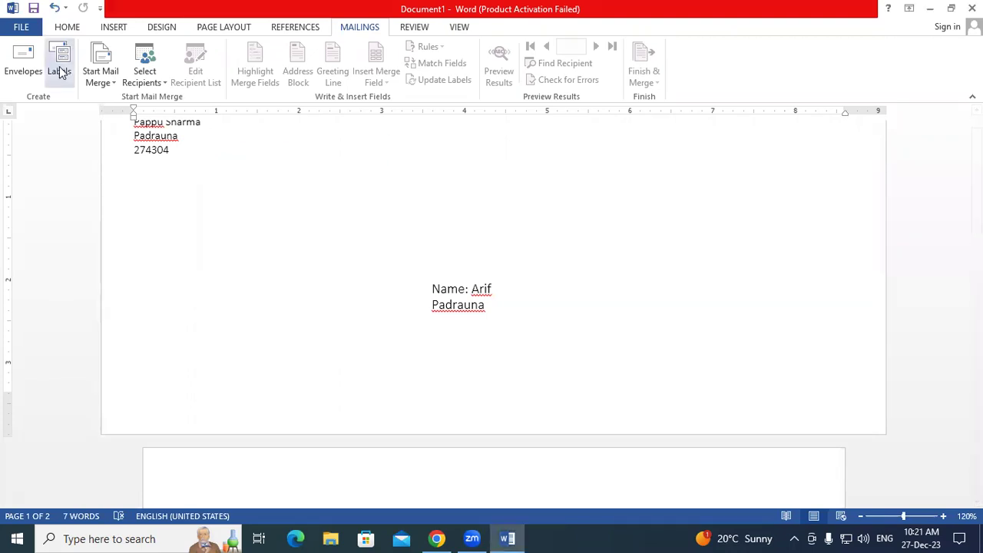
{"action": "left_click", "coordinate": [59, 72]}
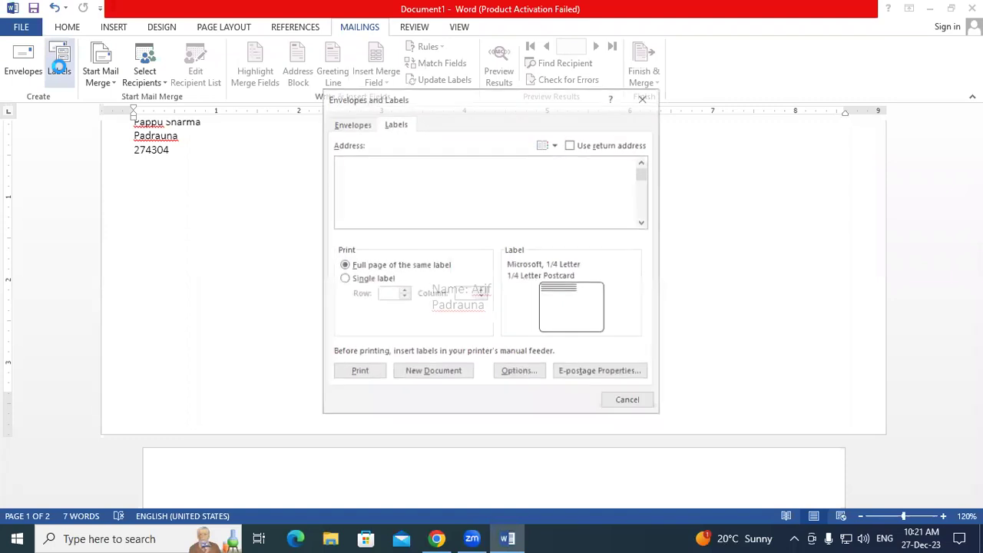
{"action": "left_click", "coordinate": [376, 184]}
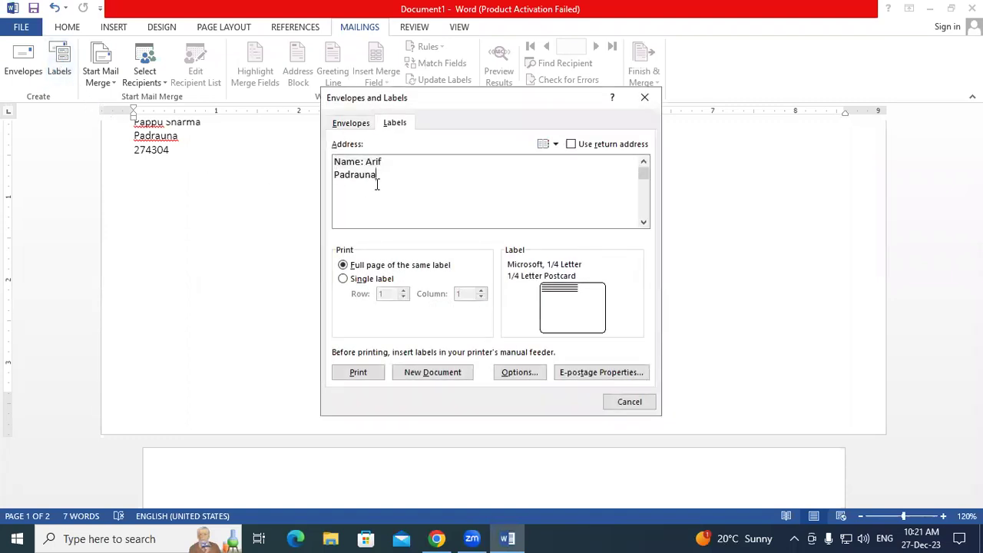
{"action": "key", "text": "ctrl+a"}
{"action": "left_click", "coordinate": [382, 184]}
{"action": "left_click_drag", "start_coordinate": [368, 179], "coordinate": [313, 186]}
{"action": "left_click", "coordinate": [452, 176]}
{"action": "left_click", "coordinate": [510, 373]}
{"action": "scroll", "coordinate": [366, 324], "scroll_direction": "down", "scroll_amount": 1}
{"action": "scroll", "coordinate": [365, 324], "scroll_direction": "up", "scroll_amount": 1}
- Choose the Microsoft 30 Per Page address label product and confirm it
{"action": "scroll", "coordinate": [365, 327], "scroll_direction": "down", "scroll_amount": 2}
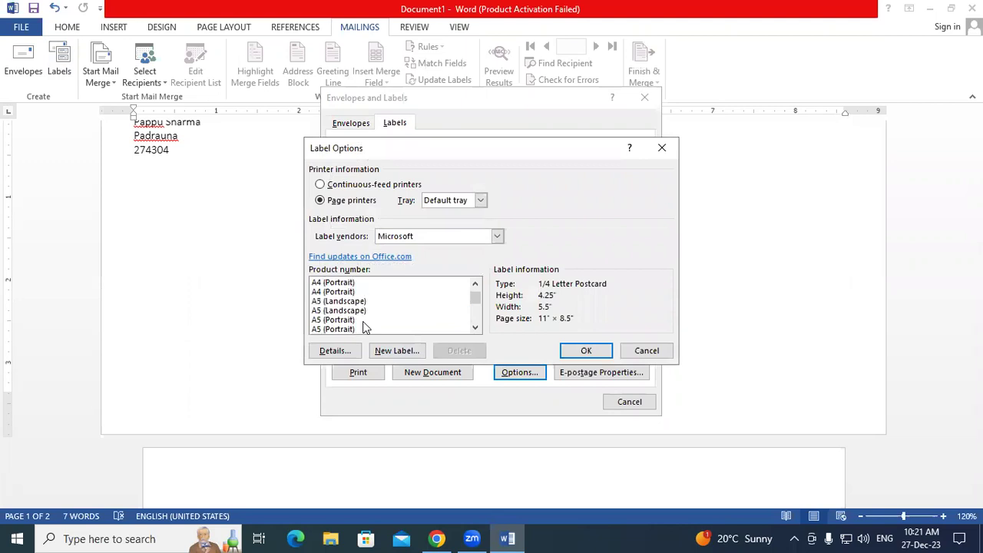
{"action": "scroll", "coordinate": [366, 326], "scroll_direction": "up", "scroll_amount": 3}
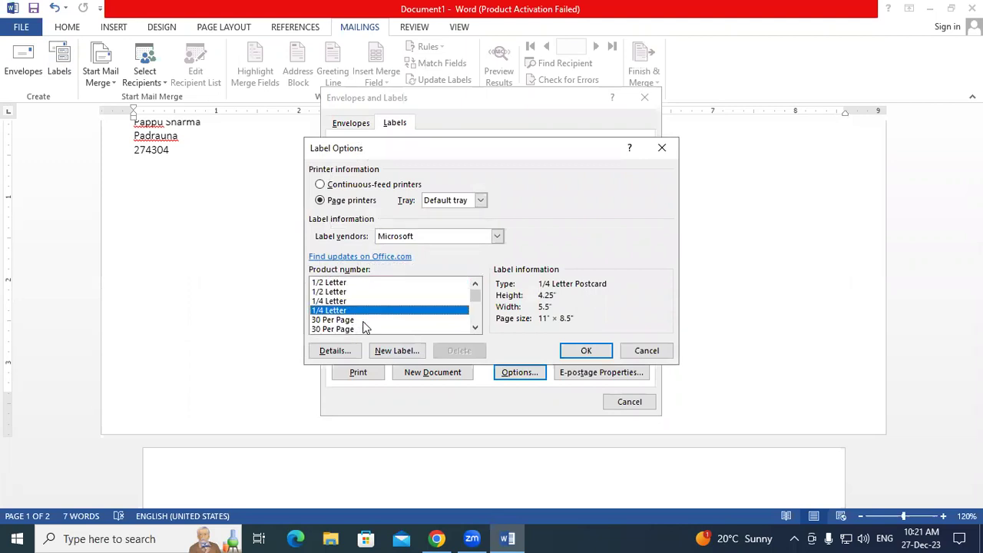
{"action": "left_click", "coordinate": [336, 283]}
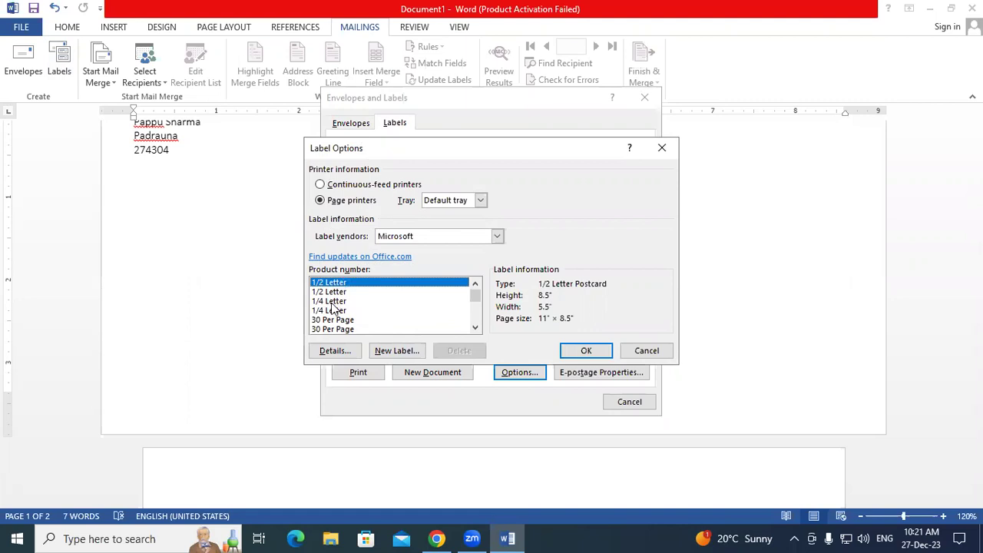
{"action": "key", "text": "super+plus"}
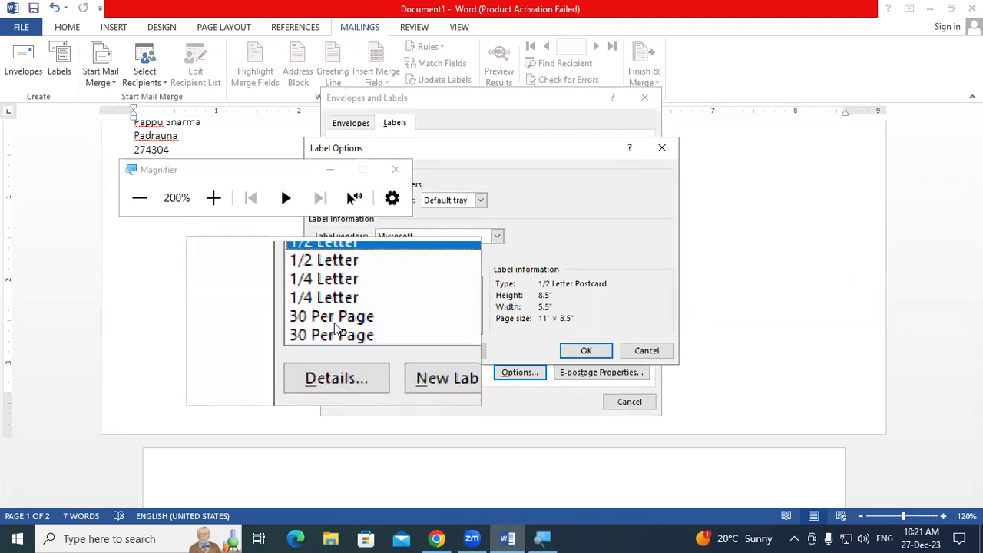
{"action": "left_click", "coordinate": [335, 325]}
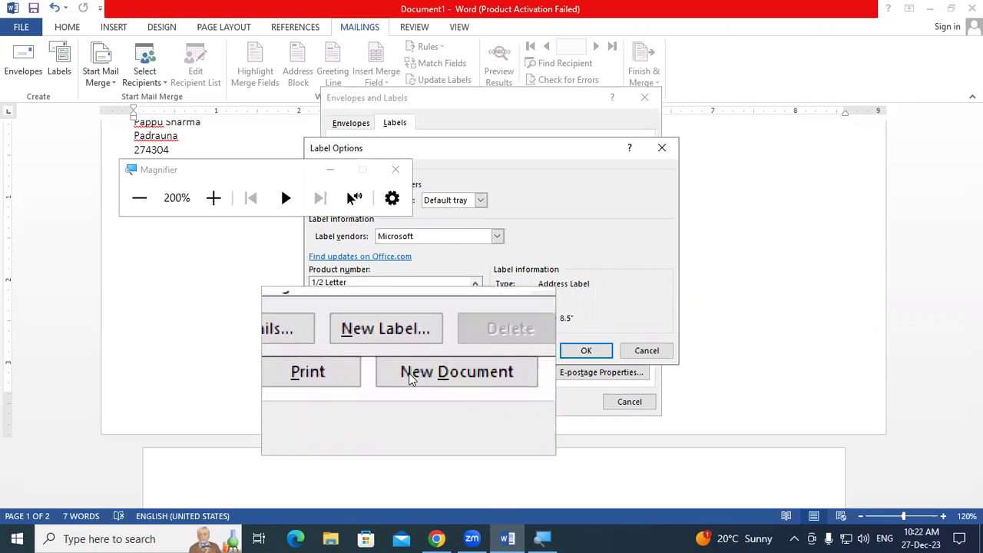
{"action": "key", "text": "super+Escape"}
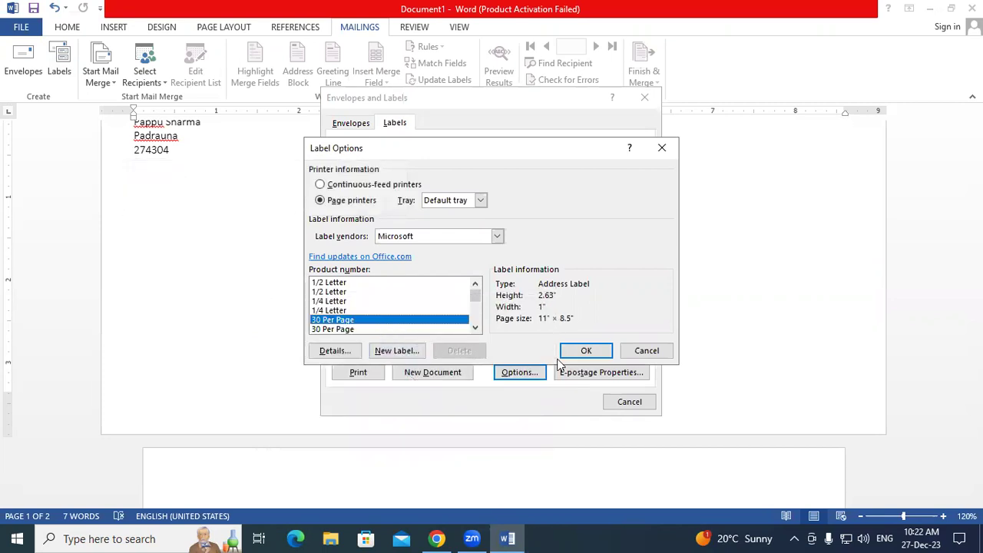
{"action": "left_click", "coordinate": [583, 351]}
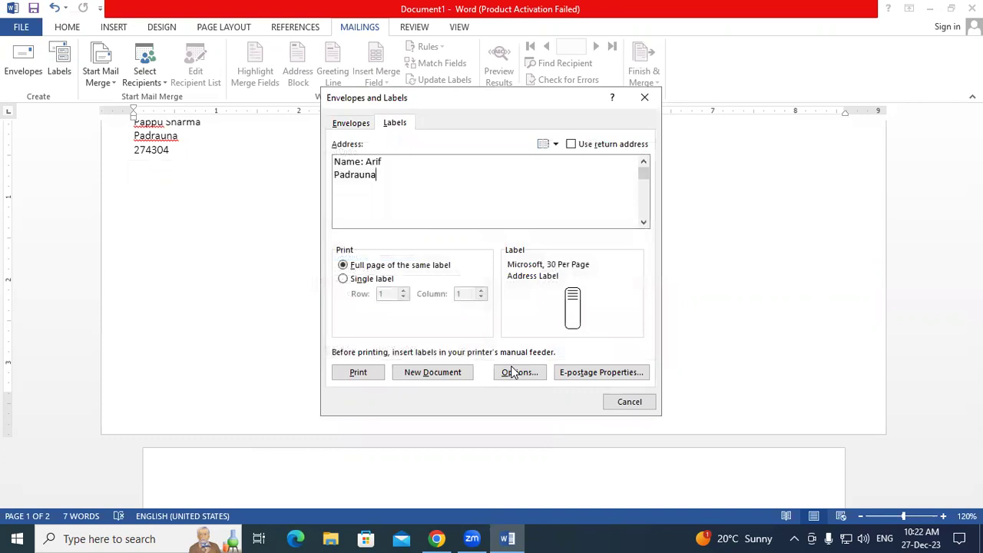
- Generate a new Labels document of repeated addresses, scroll through it, then close it
{"action": "left_click", "coordinate": [448, 372]}
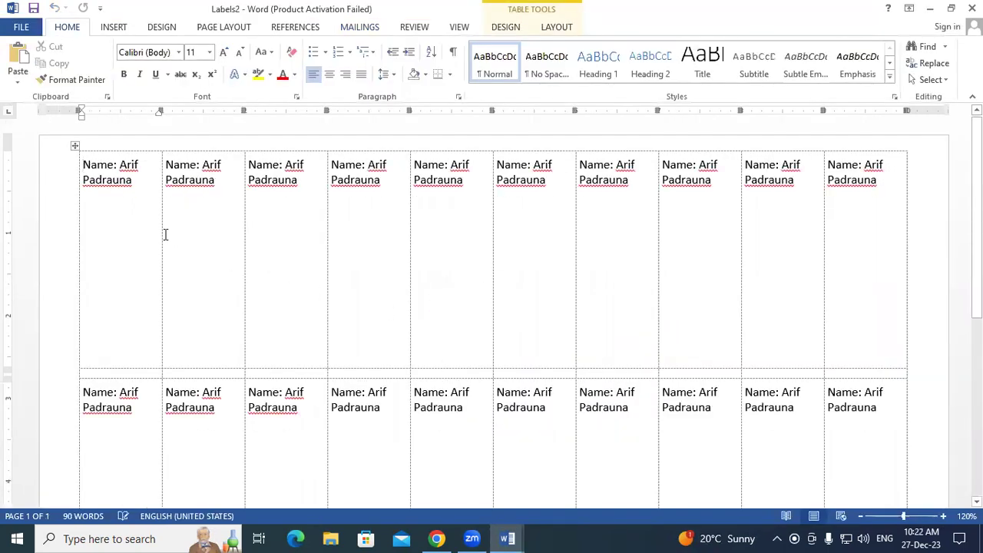
{"action": "scroll", "coordinate": [368, 315], "scroll_direction": "down", "scroll_amount": 5}
{"action": "scroll", "coordinate": [369, 316], "scroll_direction": "down", "scroll_amount": 5}
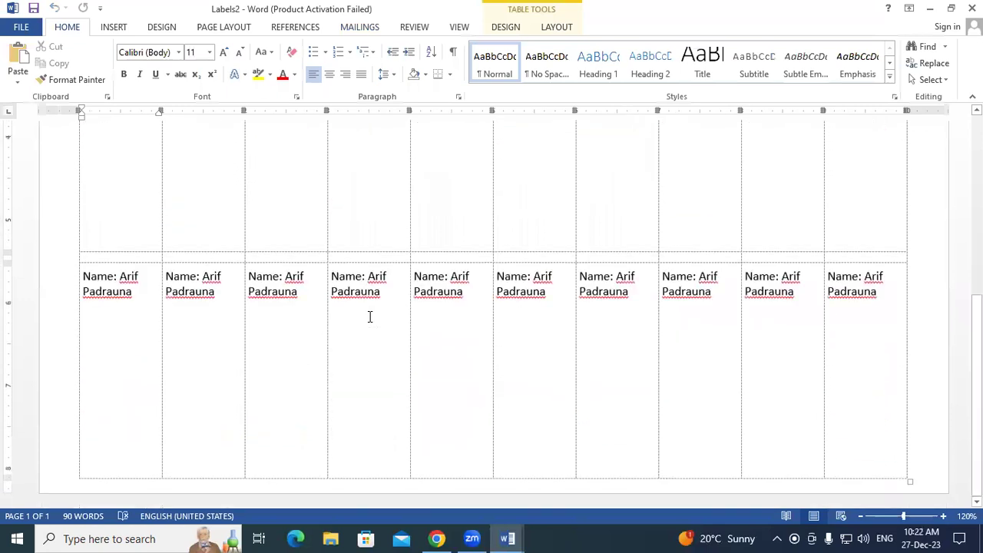
{"action": "scroll", "coordinate": [370, 316], "scroll_direction": "up", "scroll_amount": 10}
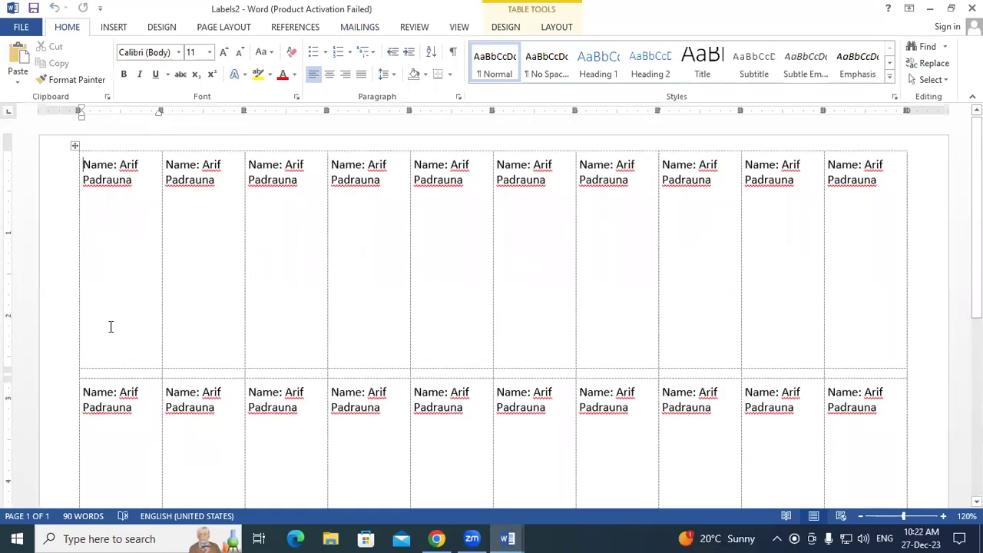
{"action": "left_click", "coordinate": [971, 8]}
- Discard the label sheet unsaved, undo Document1's contents, and set it to Normal Word Document
{"action": "left_click", "coordinate": [480, 298]}
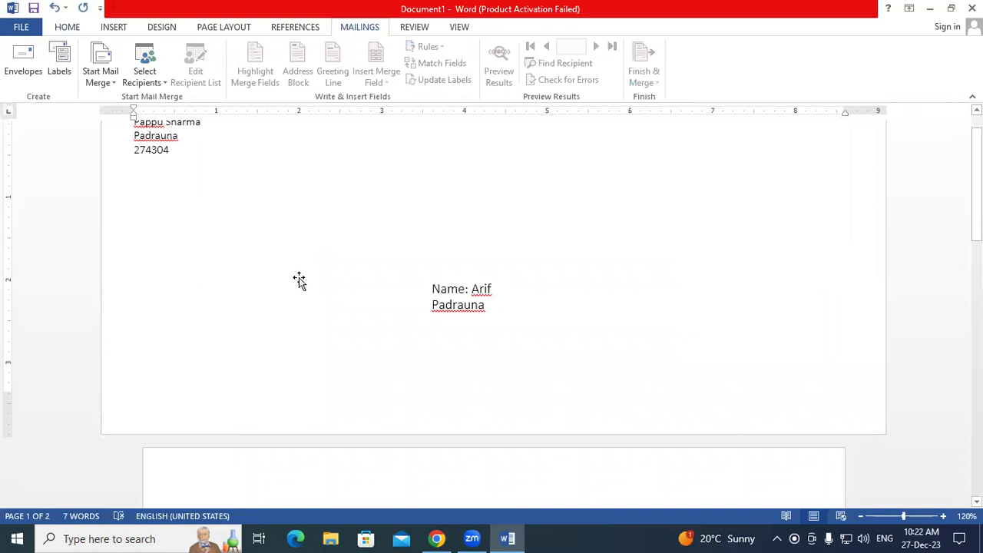
{"action": "key", "text": "ctrl+z"}
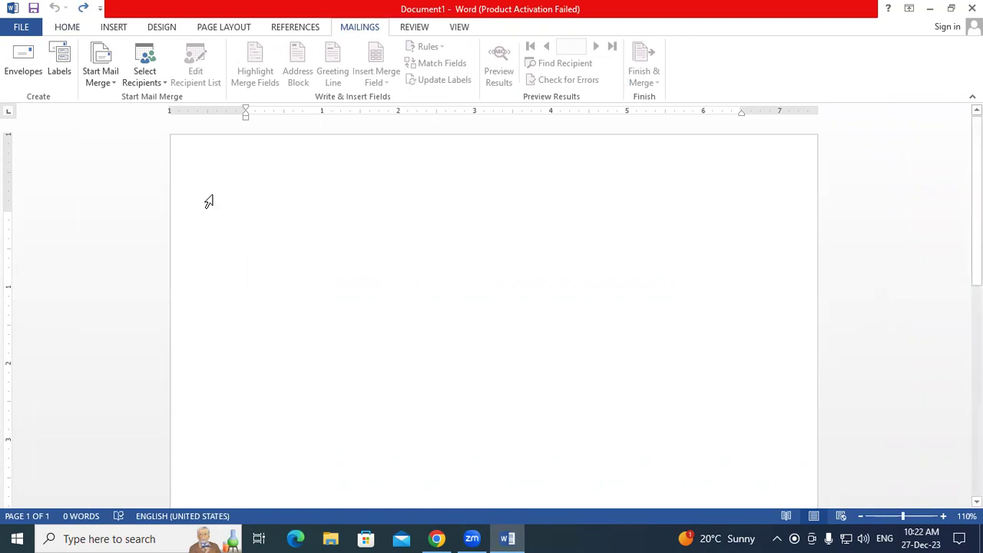
{"action": "left_click", "coordinate": [100, 77]}
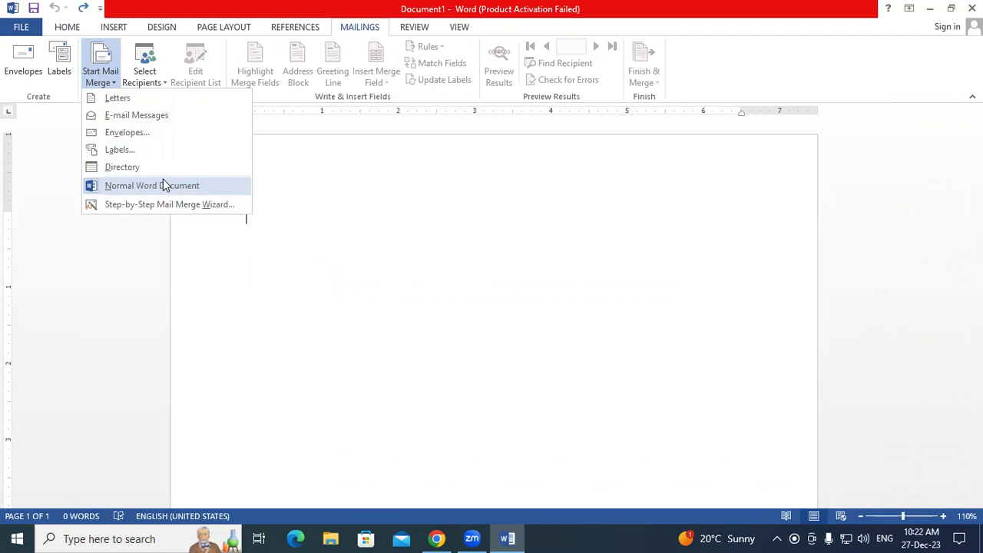
{"action": "key", "text": "super+plus"}
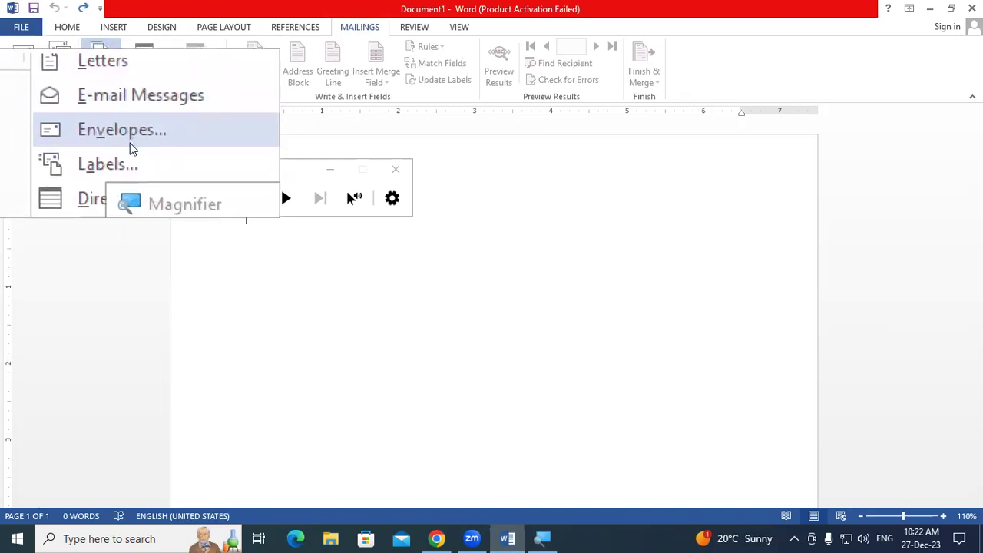
{"action": "left_click_drag", "start_coordinate": [142, 169], "coordinate": [155, 213]}
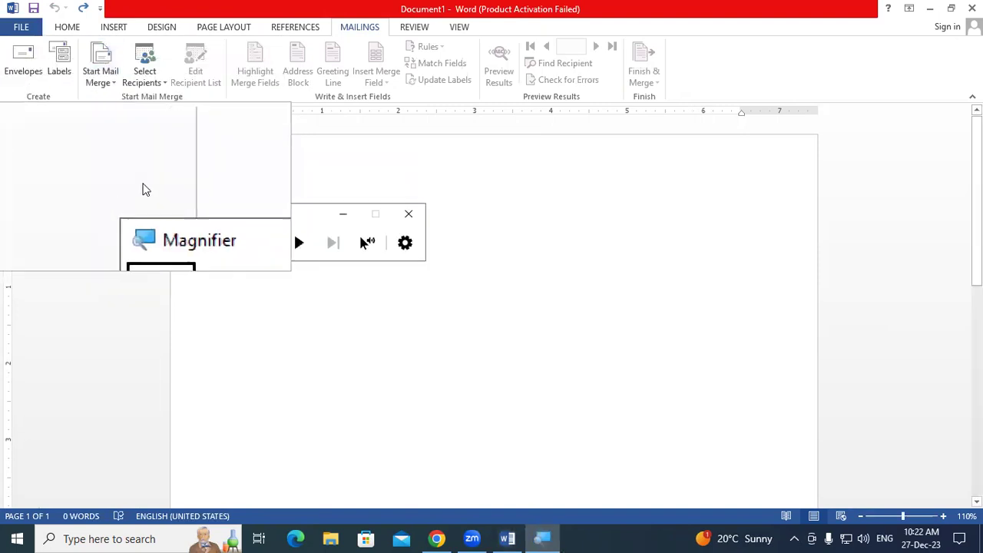
{"action": "left_click", "coordinate": [99, 84]}
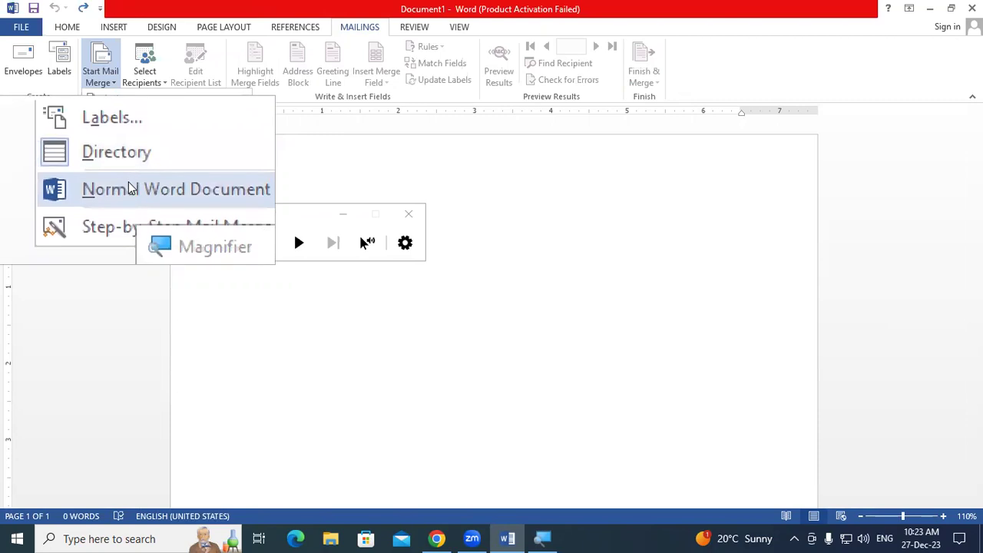
{"action": "left_click", "coordinate": [131, 189]}
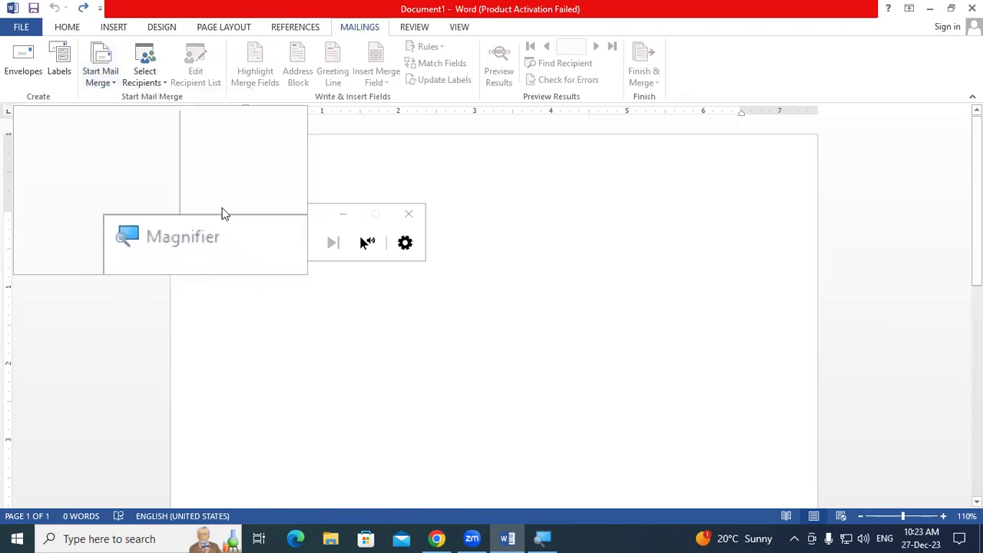
{"action": "key", "text": "super+Escape"}
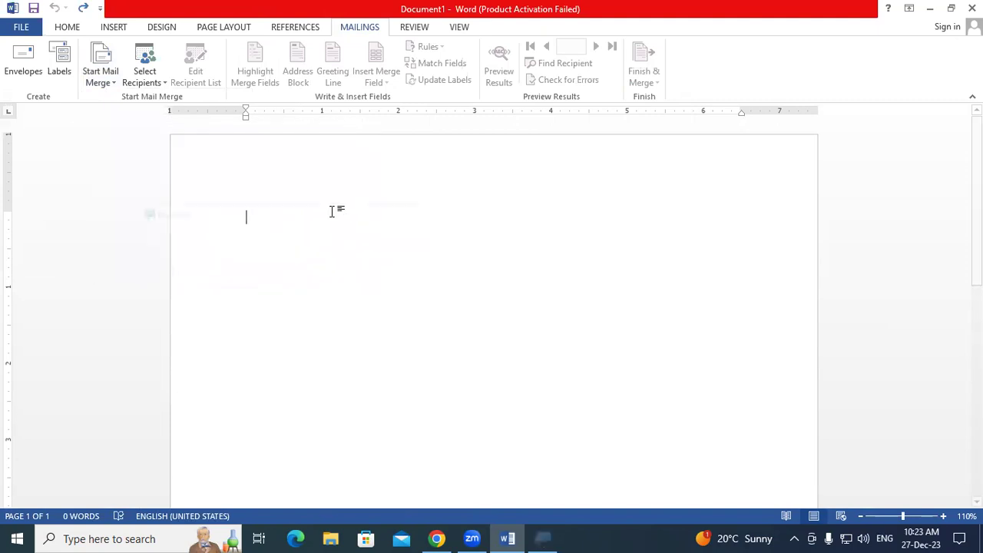
- Fill the document with sample paragraphs using =rand(100) and dismiss the pagination notice
{"action": "type", "text": "=rand(100"}
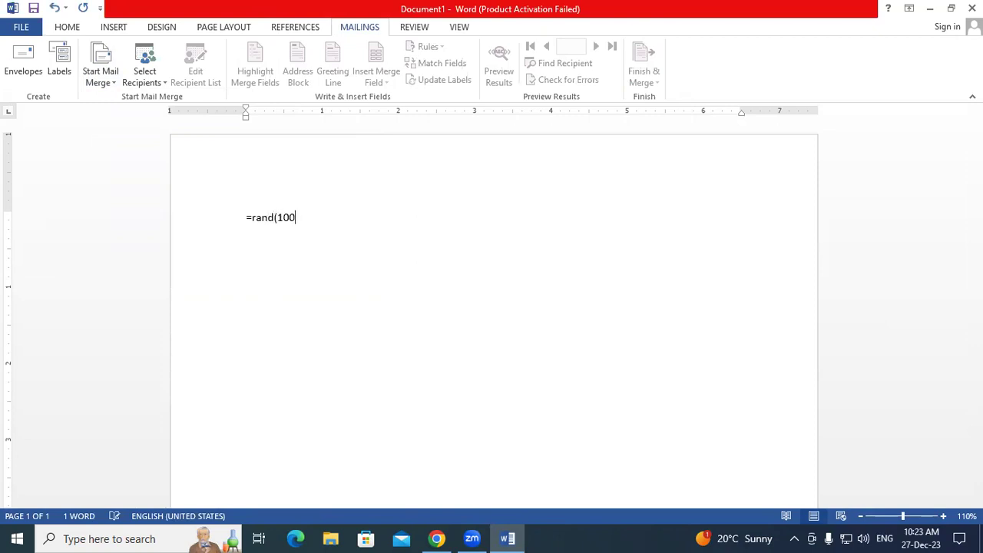
{"action": "type", "text": ")"}
{"action": "key", "text": "Return"}
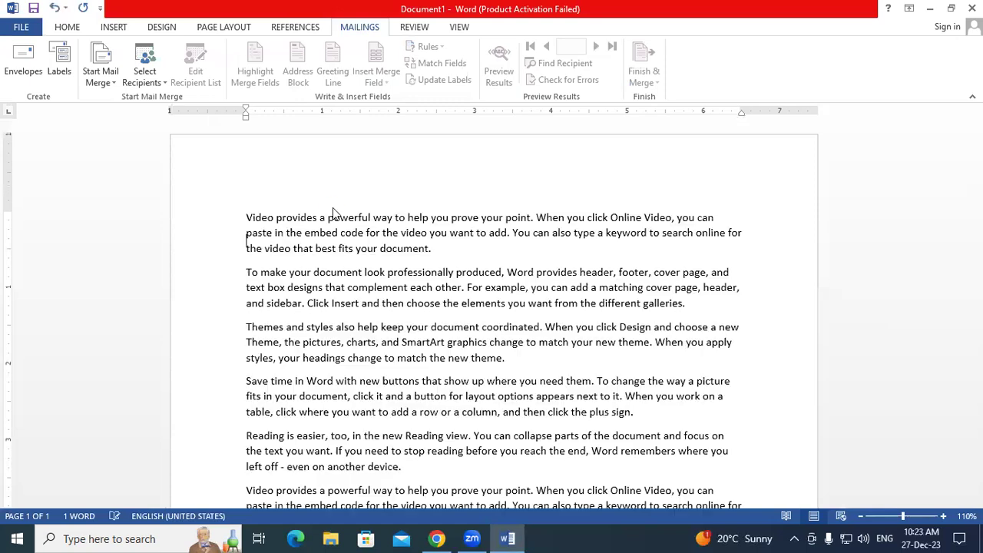
{"action": "left_click", "coordinate": [511, 312]}
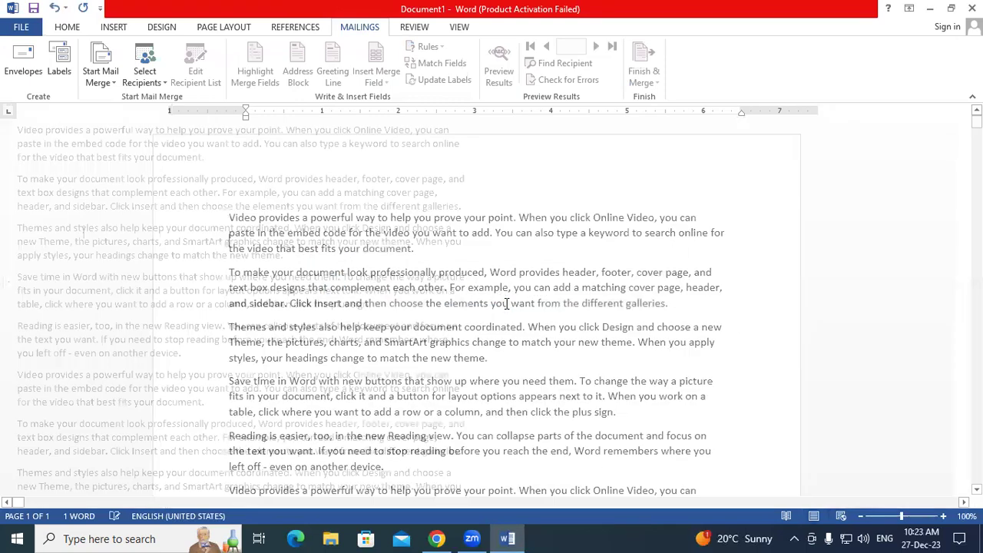
- Switch to Print Layout view, return to the start of the text, and reopen Mailings
{"action": "left_click", "coordinate": [464, 29]}
{"action": "left_click", "coordinate": [49, 63]}
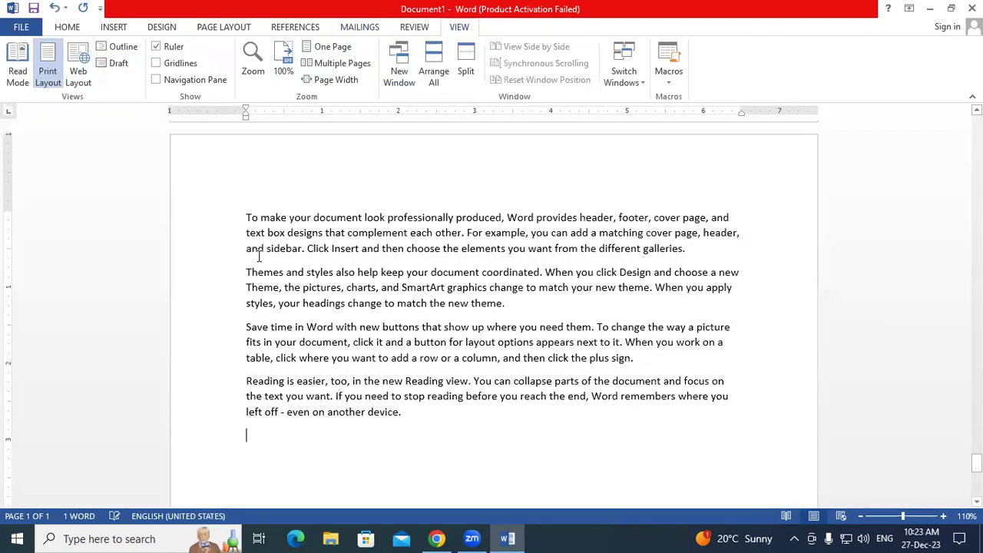
{"action": "scroll", "coordinate": [735, 266], "scroll_direction": "up", "scroll_amount": 10}
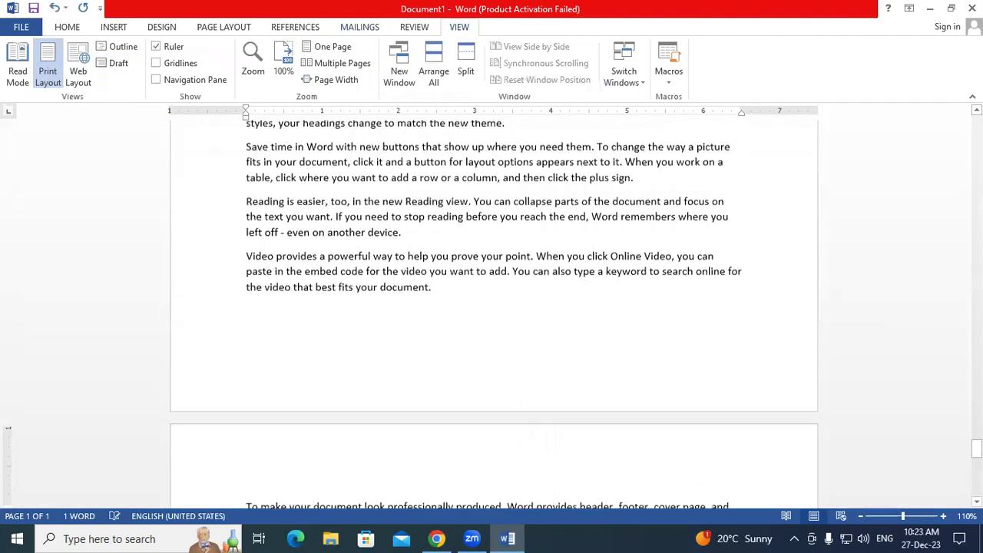
{"action": "scroll", "coordinate": [952, 123], "scroll_direction": "up", "scroll_amount": 2}
{"action": "left_click", "coordinate": [330, 209]}
{"action": "left_click", "coordinate": [368, 30]}
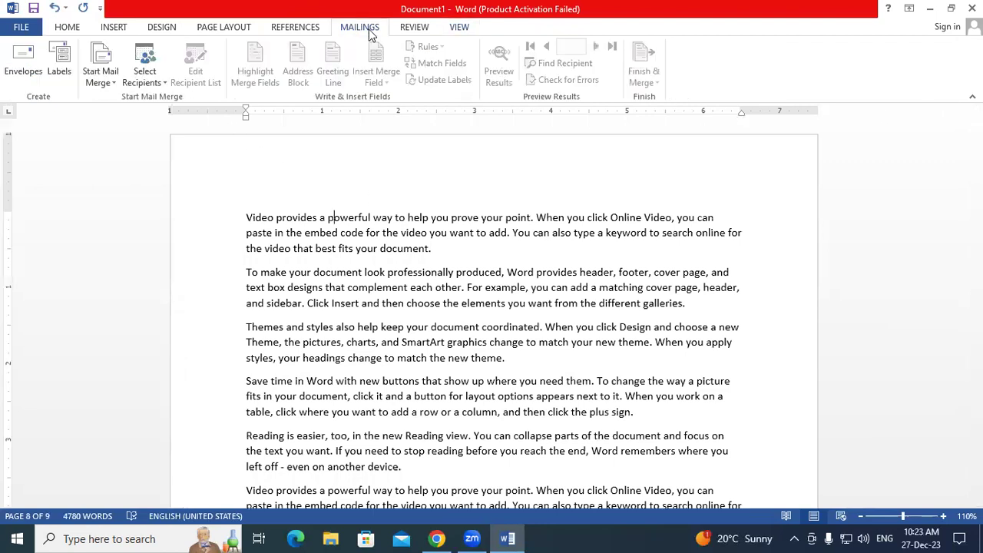
- Make Document1 an E-mail Messages mail merge document
{"action": "left_click", "coordinate": [98, 87]}
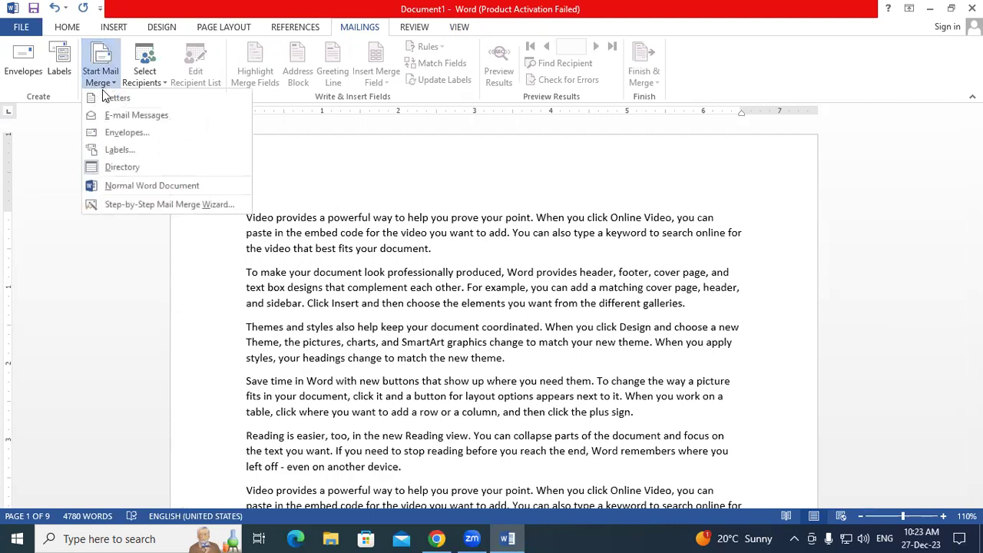
{"action": "left_click", "coordinate": [112, 99]}
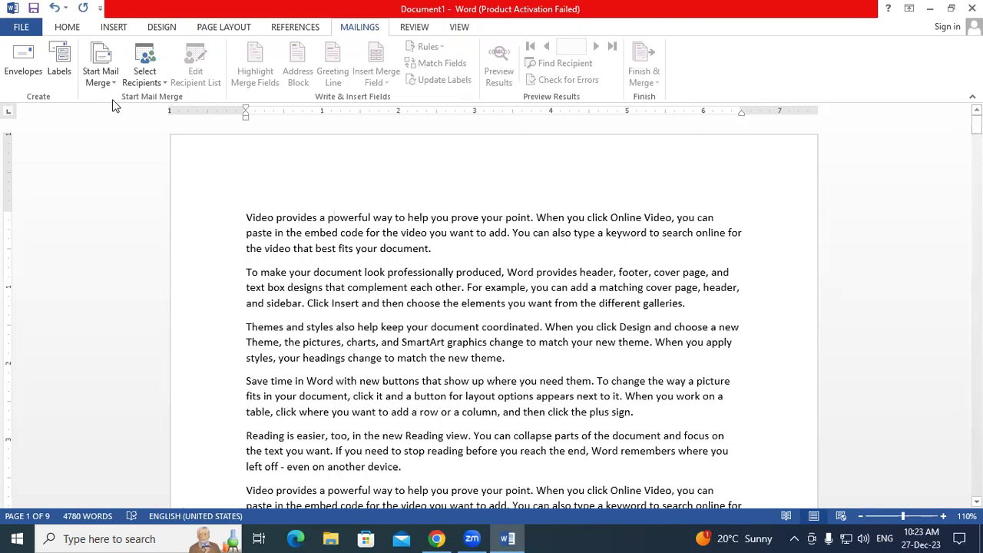
{"action": "left_click", "coordinate": [110, 82]}
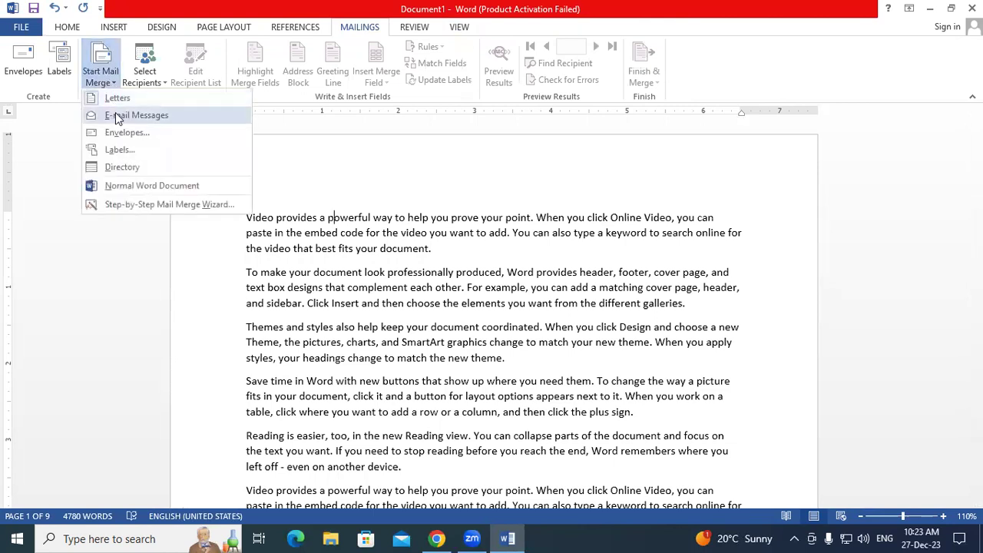
{"action": "left_click", "coordinate": [122, 116]}
- Select the opening paragraphs of sample text and start an Envelopes merge
{"action": "left_click_drag", "start_coordinate": [20, 139], "coordinate": [912, 365]}
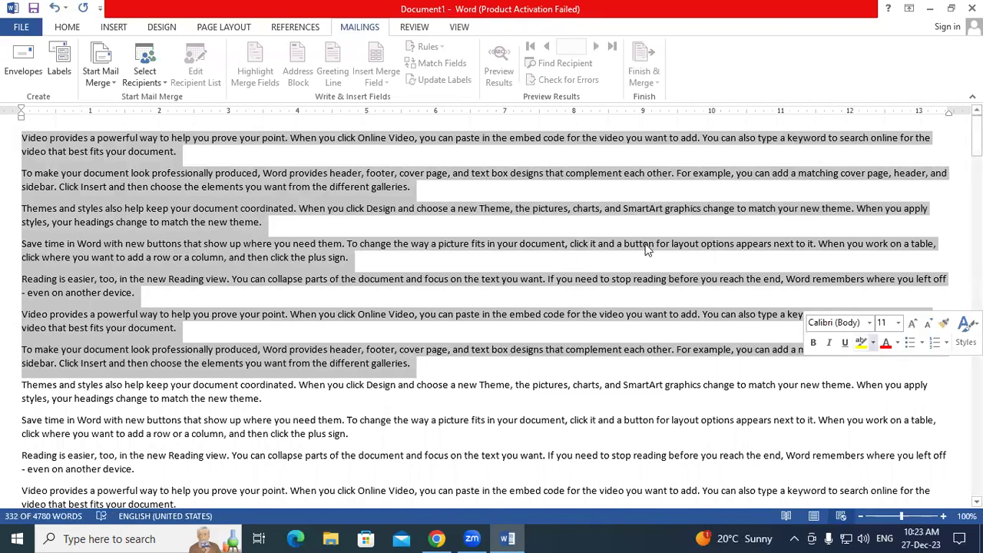
{"action": "left_click", "coordinate": [101, 74]}
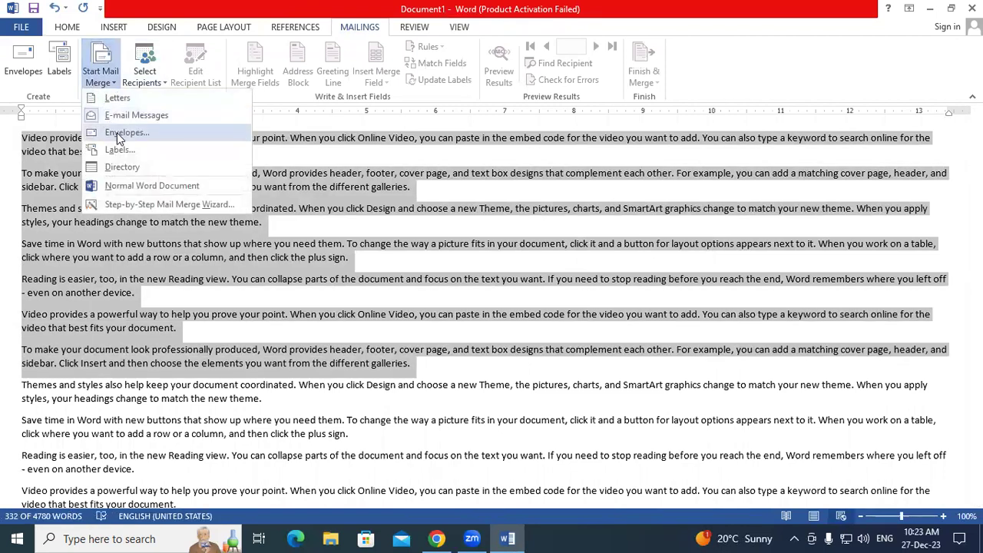
{"action": "left_click", "coordinate": [117, 133]}
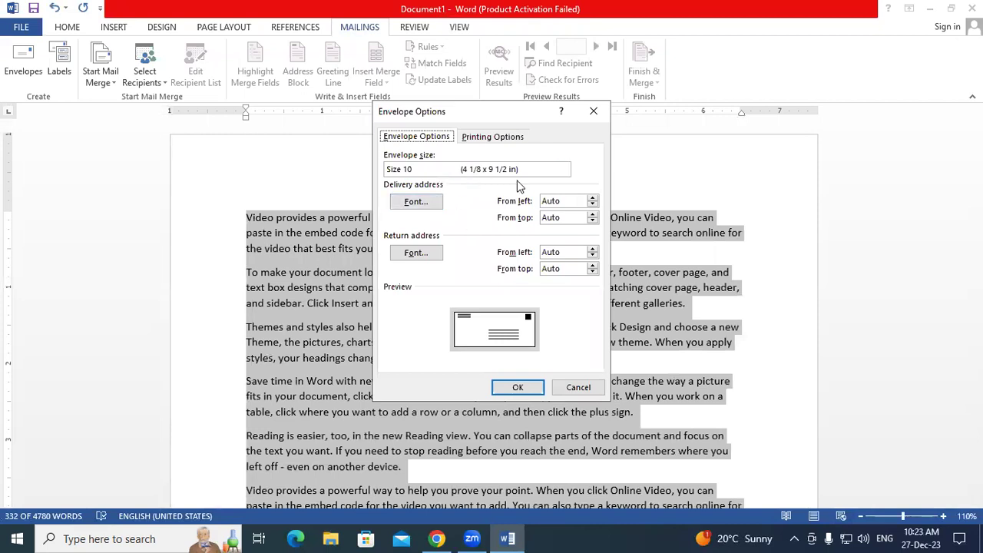
- Choose the B5 (176 x 250 mm) envelope size and let Word delete the sample text
{"action": "left_click", "coordinate": [564, 169]}
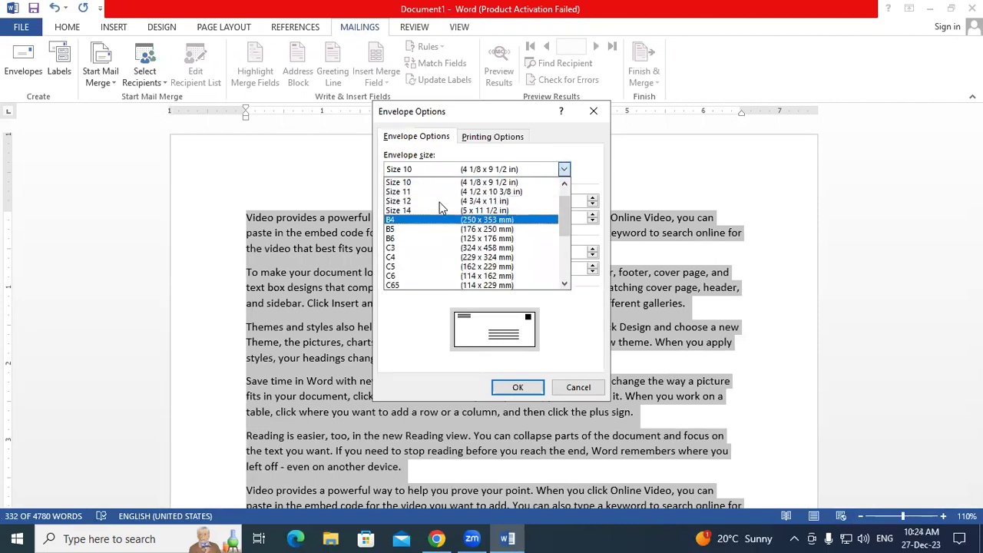
{"action": "left_click", "coordinate": [400, 228]}
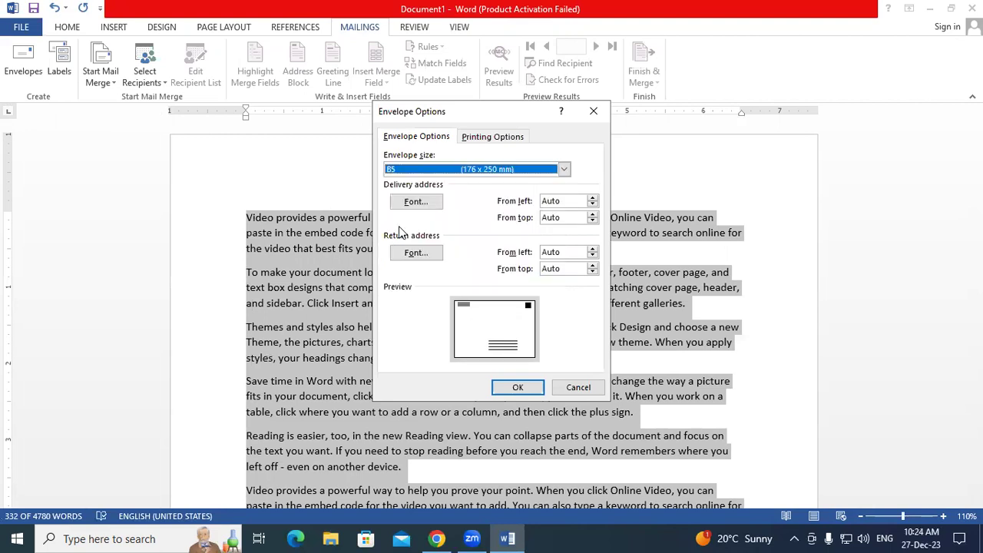
{"action": "left_click", "coordinate": [517, 387]}
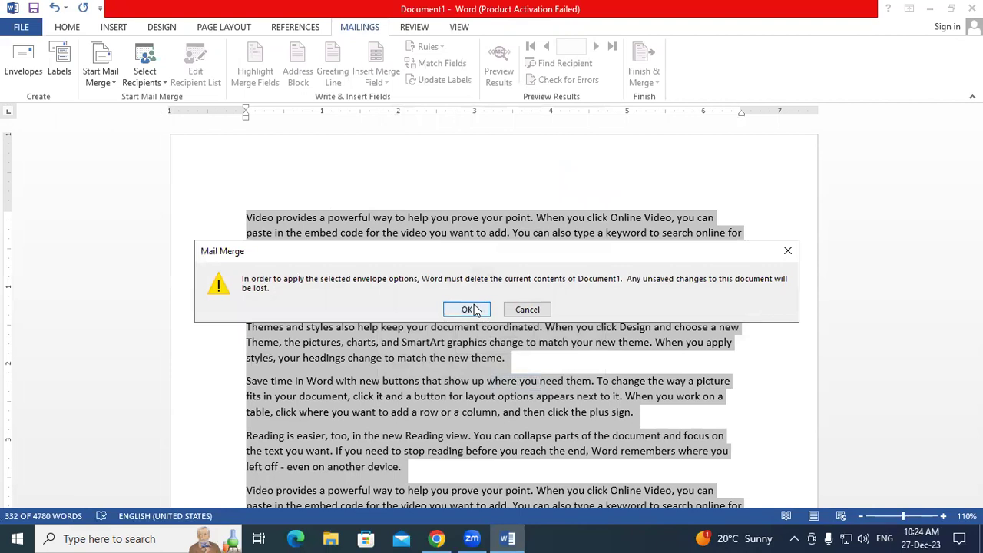
{"action": "left_click_drag", "start_coordinate": [461, 253], "coordinate": [449, 88]}
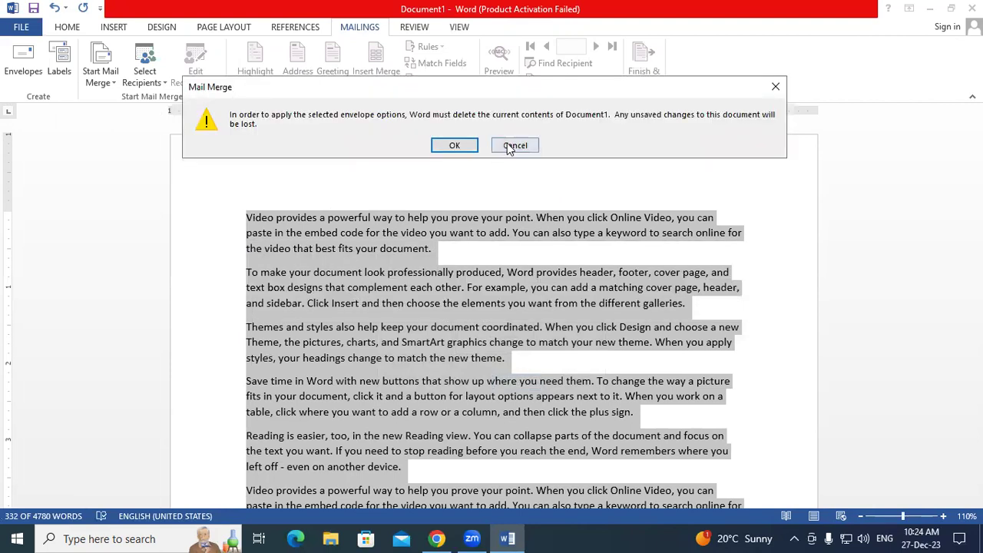
{"action": "left_click", "coordinate": [456, 142]}
{"action": "scroll", "coordinate": [431, 196], "scroll_direction": "down", "scroll_amount": 5}
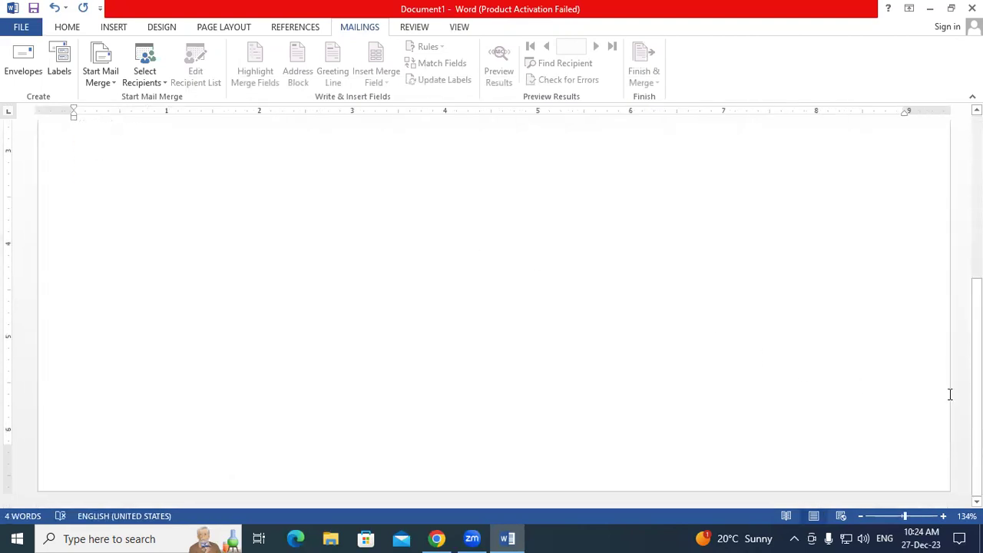
- Give the envelope page a grey background with Design > Page Color
{"action": "scroll", "coordinate": [957, 261], "scroll_direction": "up", "scroll_amount": 3}
{"action": "scroll", "coordinate": [955, 291], "scroll_direction": "down", "scroll_amount": 5}
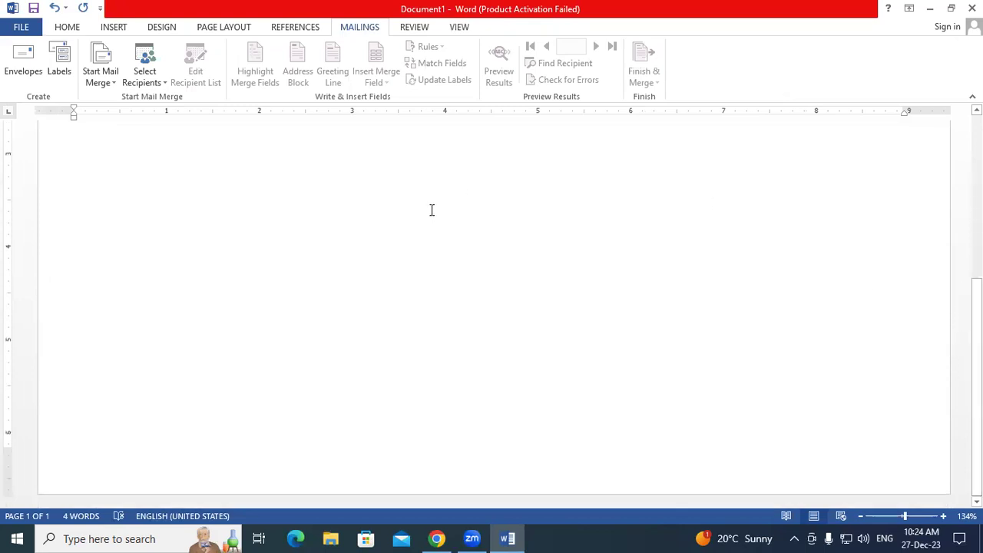
{"action": "left_click", "coordinate": [157, 29]}
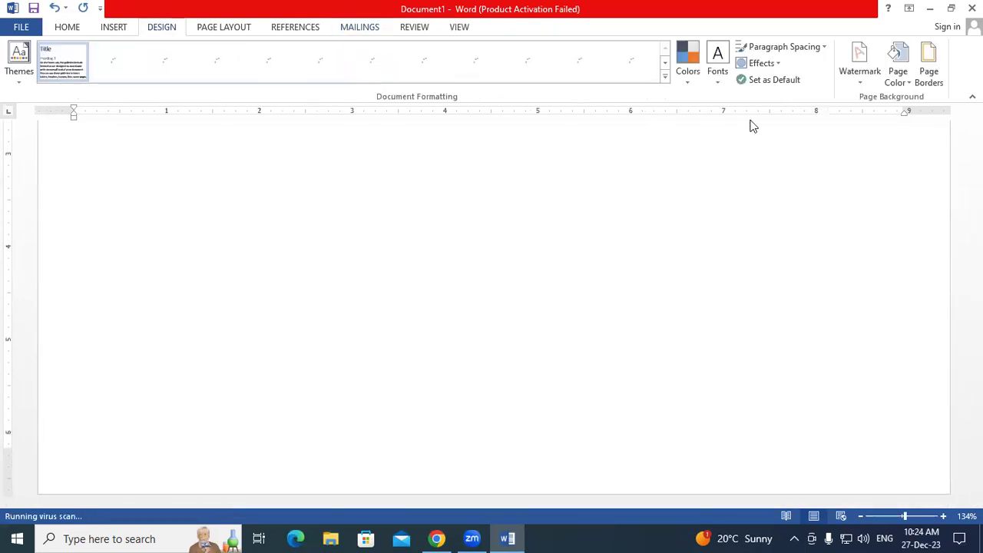
{"action": "left_click", "coordinate": [904, 84]}
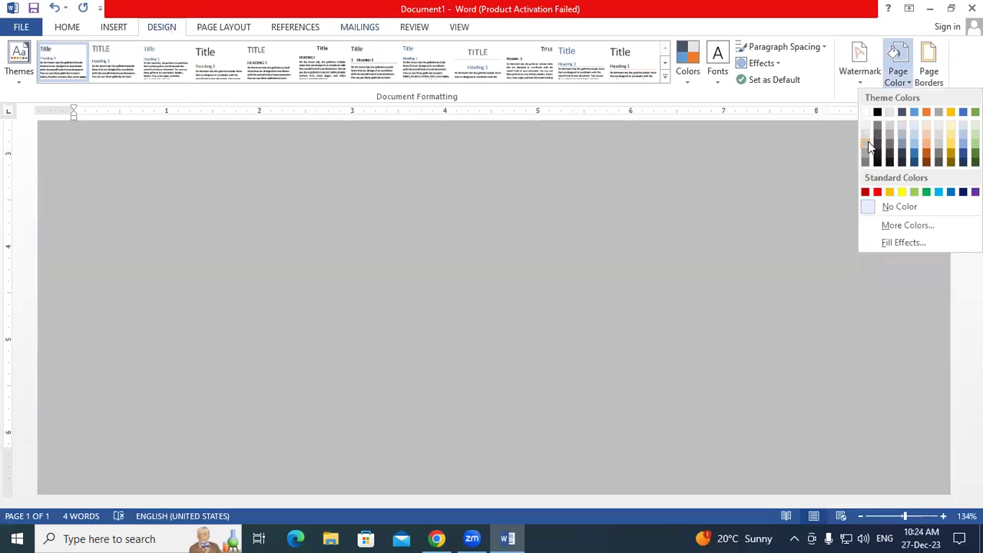
{"action": "left_click", "coordinate": [869, 146]}
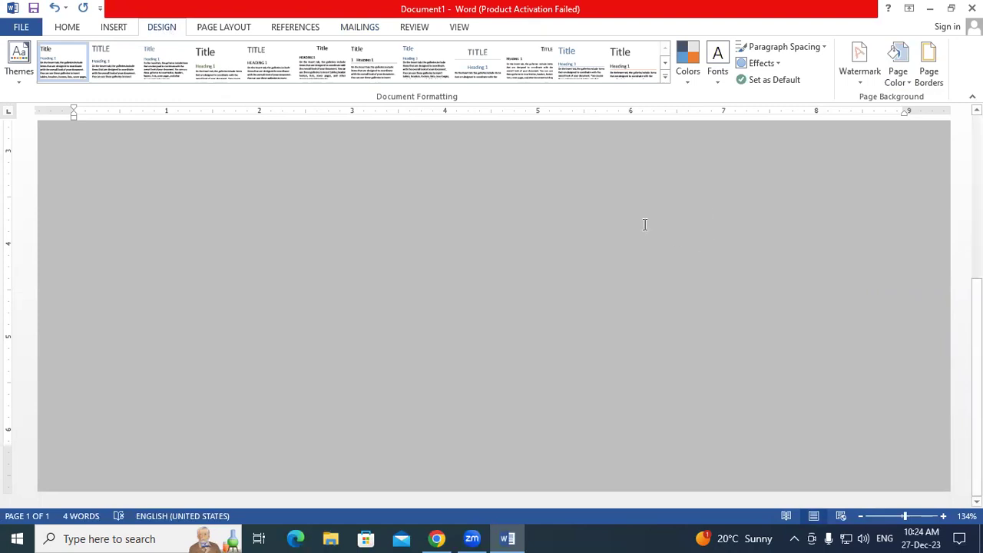
- In the other document, view the Start Mail Merge types without choosing one
{"action": "scroll", "coordinate": [645, 224], "scroll_direction": "up", "scroll_amount": 6}
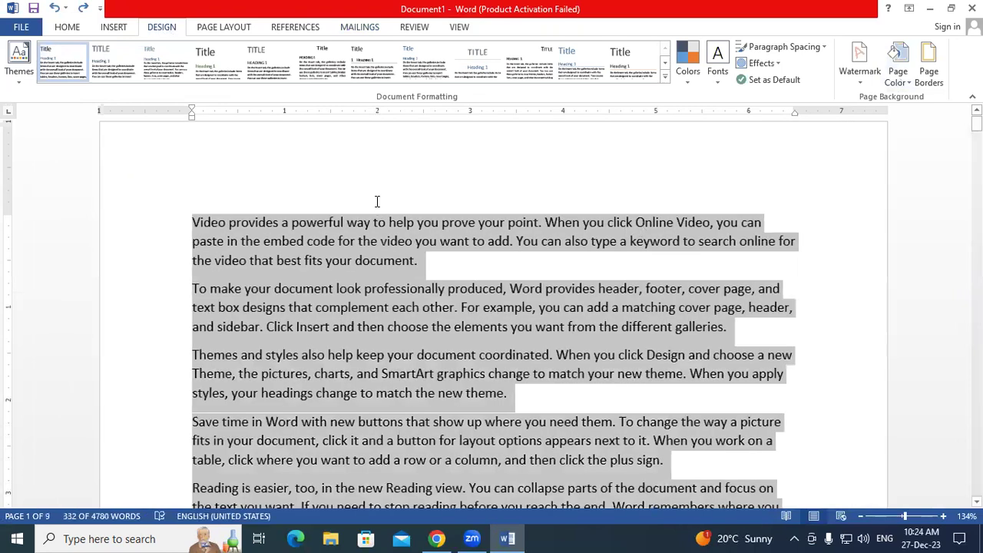
{"action": "left_click", "coordinate": [377, 220]}
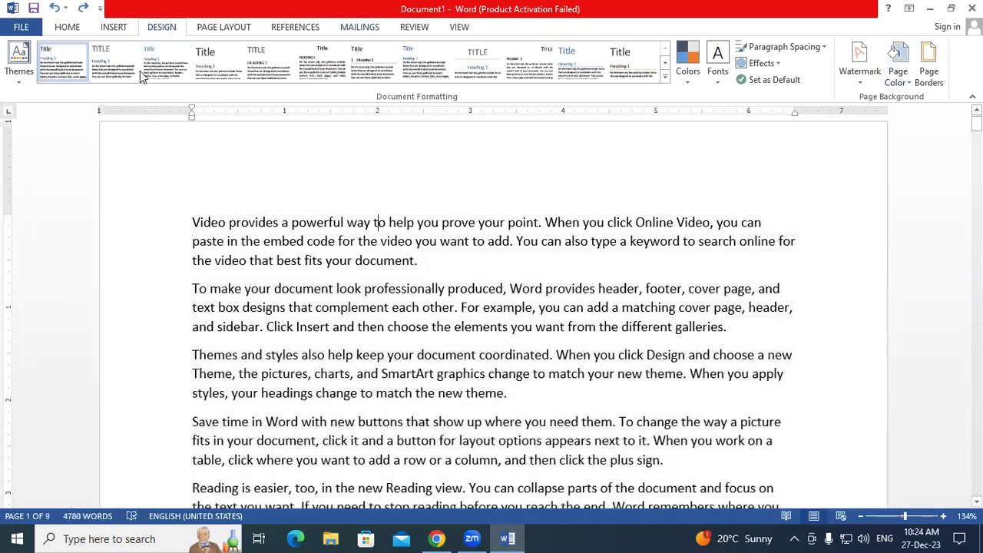
{"action": "left_click", "coordinate": [358, 28]}
{"action": "left_click", "coordinate": [110, 82]}
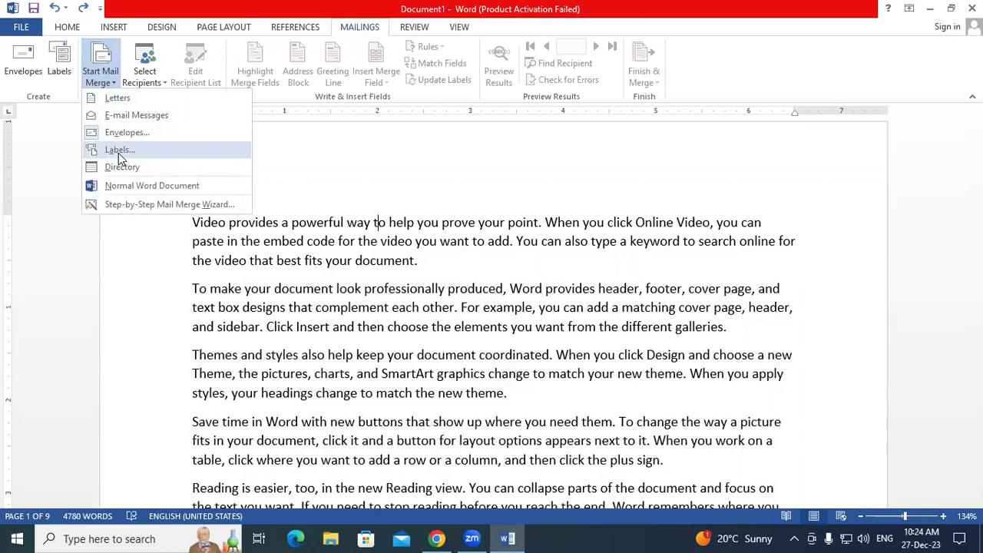
{"action": "left_click", "coordinate": [345, 272]}
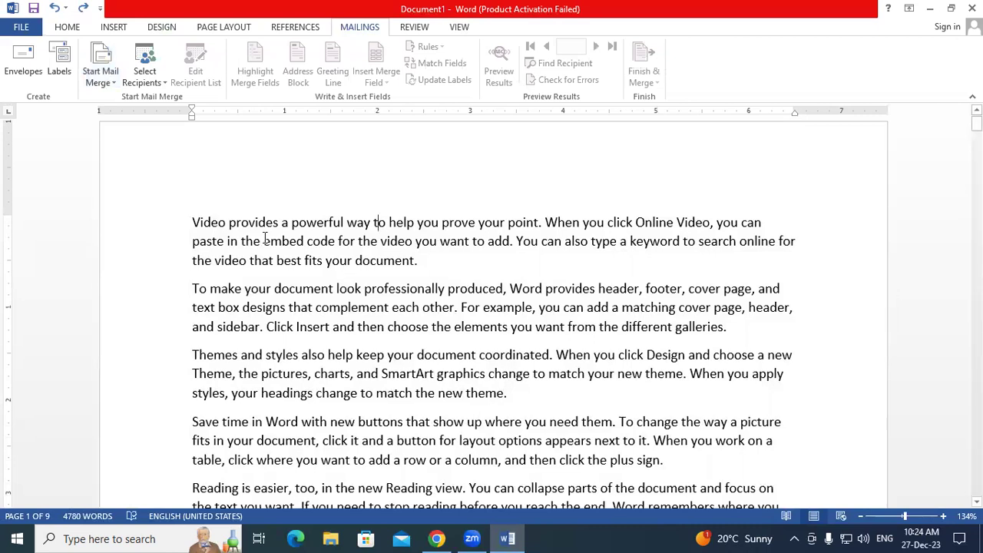
- Create a new blank document and insert an empty 10-column by 8-row table
{"action": "key", "text": "ctrl+n"}
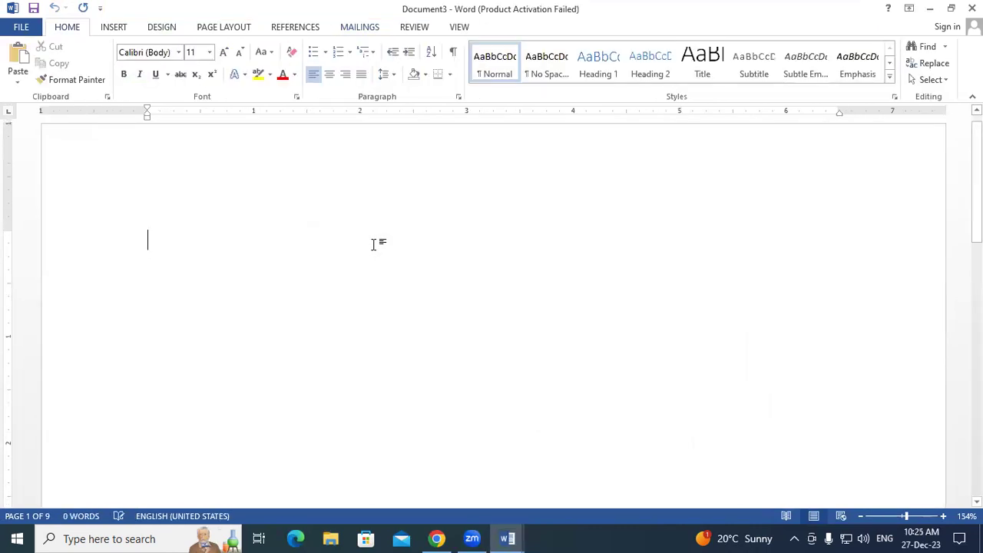
{"action": "left_click", "coordinate": [123, 29]}
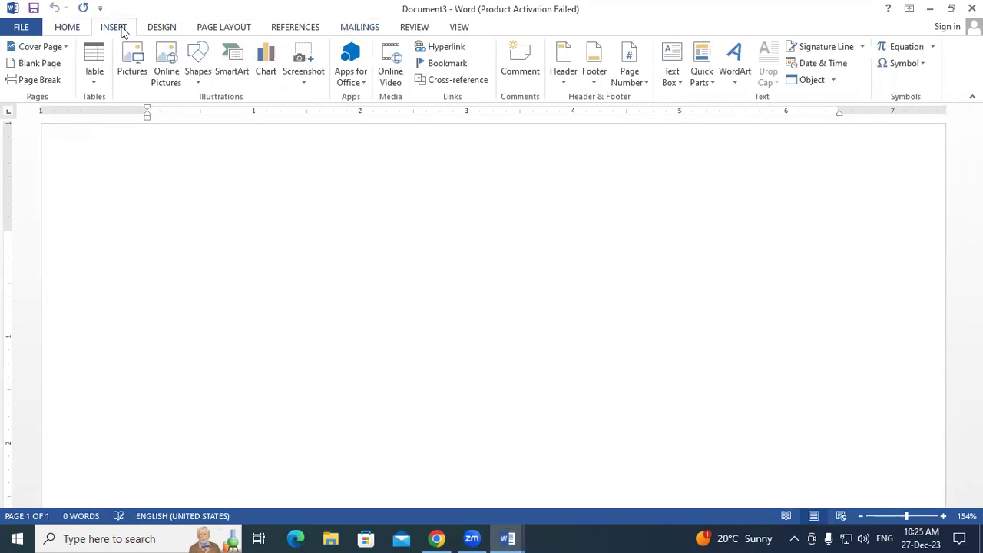
{"action": "left_click", "coordinate": [94, 61]}
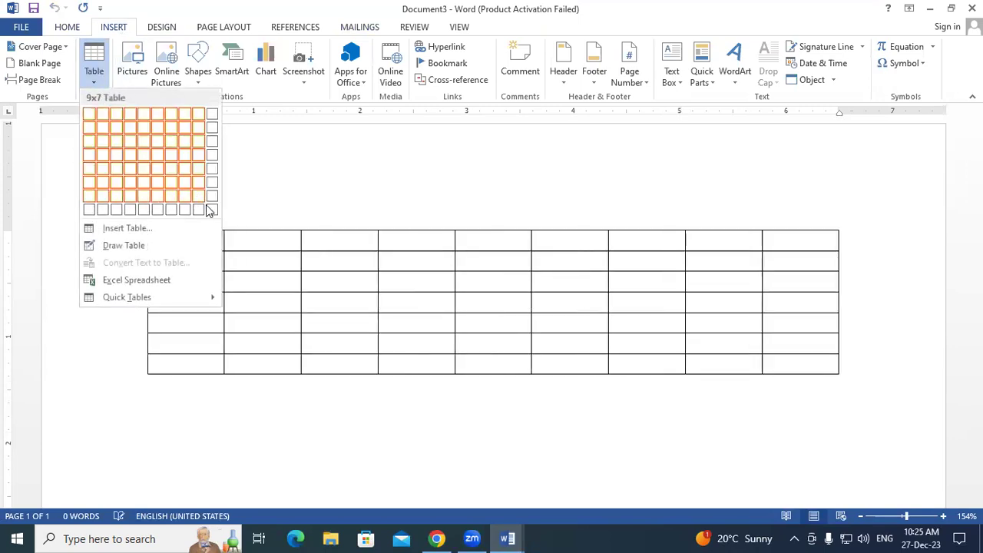
{"action": "key", "text": "Escape"}
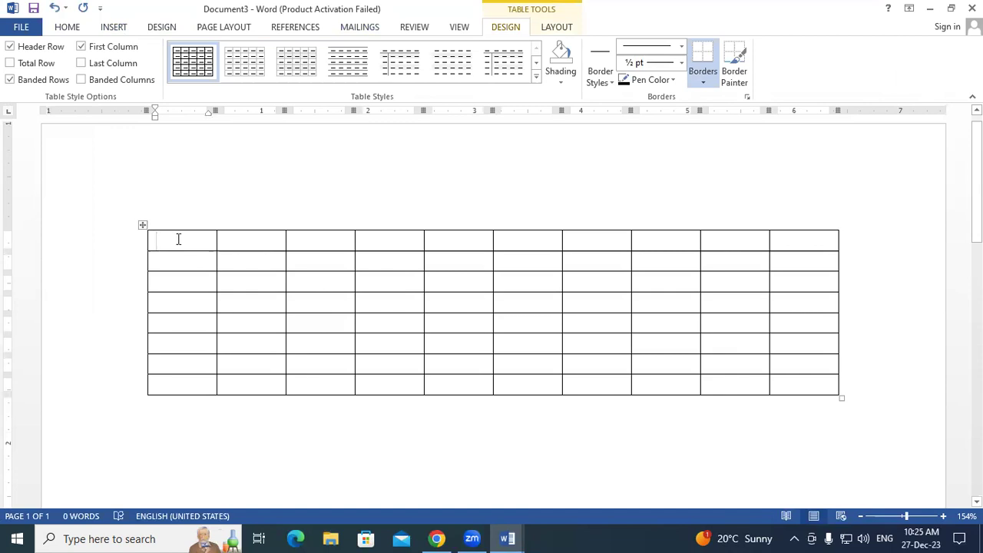
{"action": "type", "text": "git"}
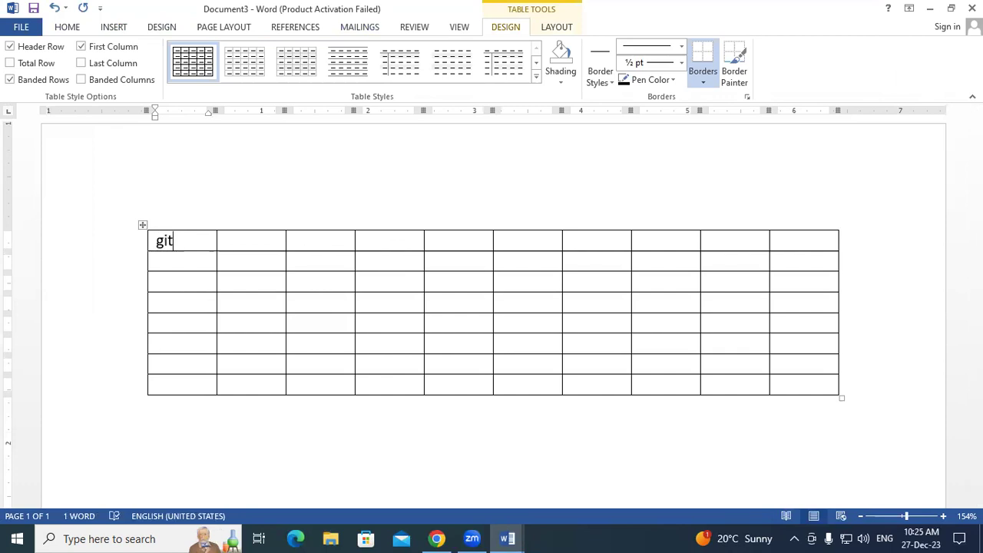
{"action": "key", "text": "BackSpace"}
{"action": "key", "text": "BackSpace"}
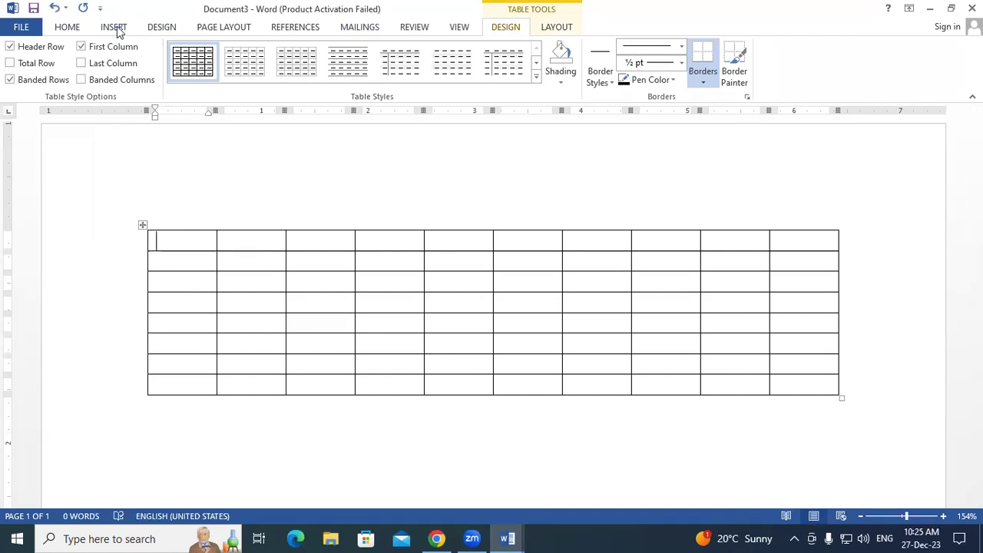
{"action": "left_click", "coordinate": [115, 29]}
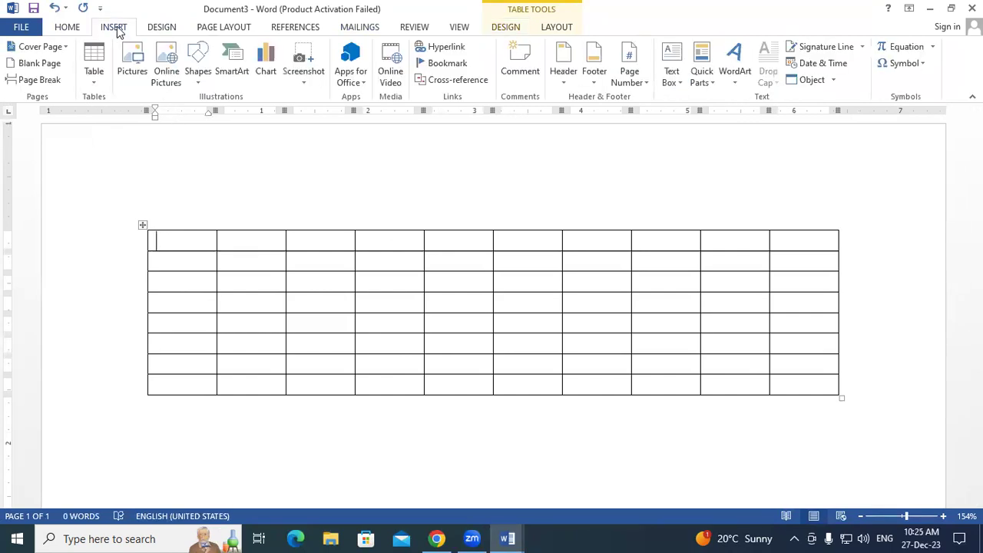
- Insert the MS WORD picture from the Pictures folder into the table
{"action": "left_click", "coordinate": [138, 78]}
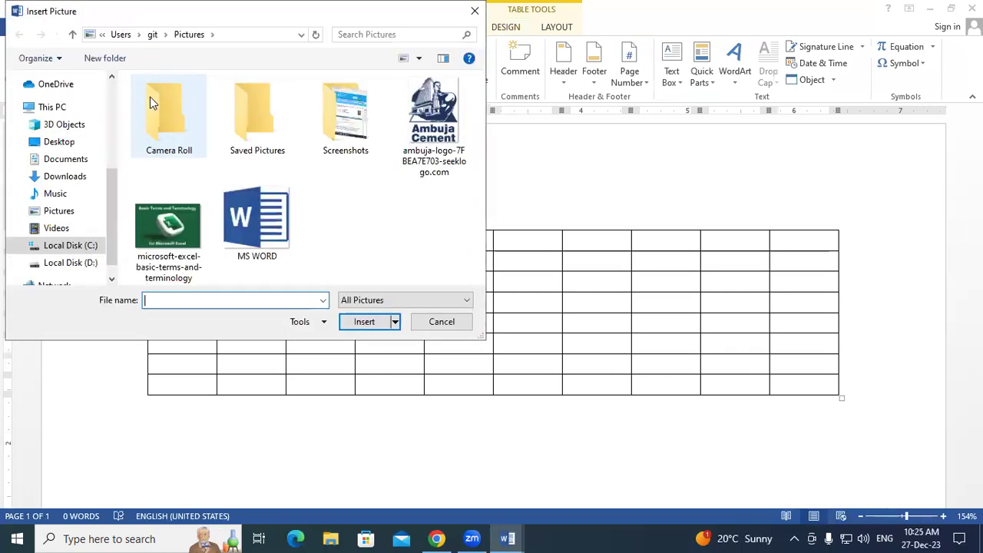
{"action": "left_click", "coordinate": [71, 143]}
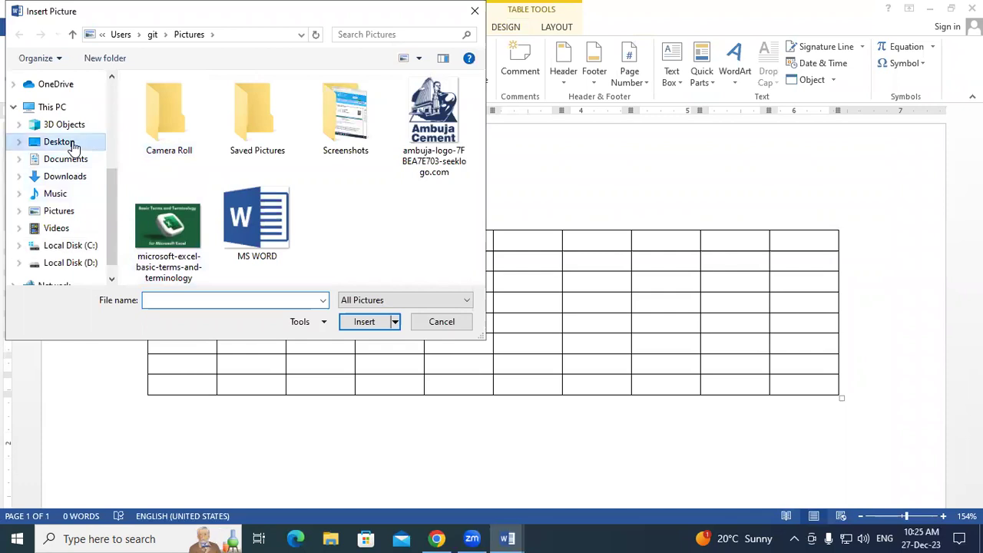
{"action": "left_click", "coordinate": [70, 160]}
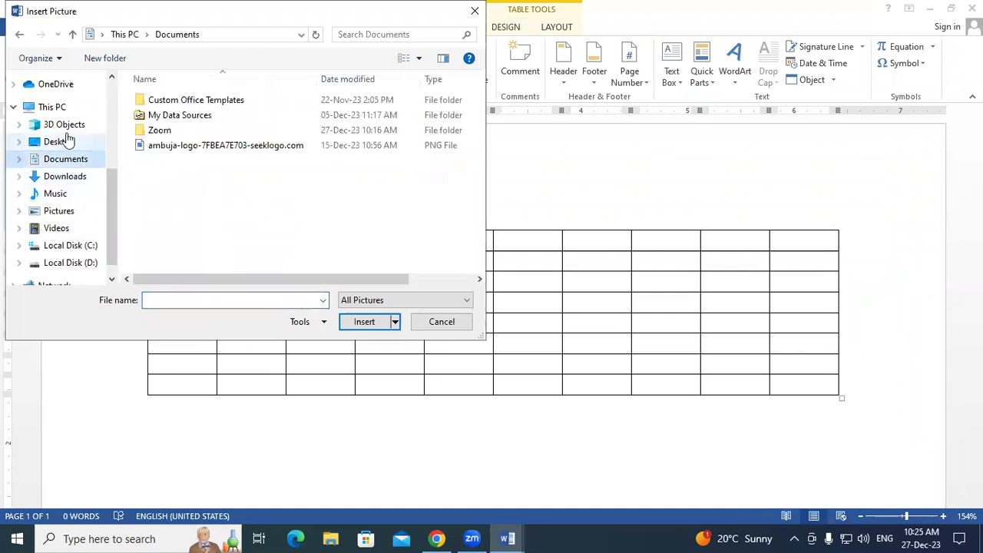
{"action": "left_click", "coordinate": [55, 215]}
{"action": "double_click", "coordinate": [246, 220]}
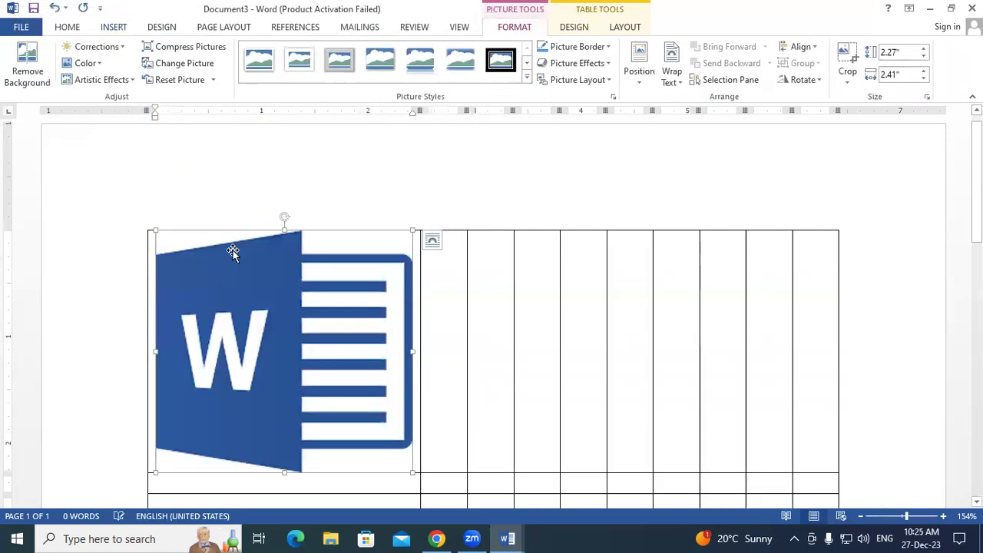
- Shrink the logo to fit the first cell, wrap it Square, and nudge it into place
{"action": "scroll", "coordinate": [265, 268], "scroll_direction": "down", "scroll_amount": 3}
{"action": "left_click_drag", "start_coordinate": [410, 318], "coordinate": [174, 244]}
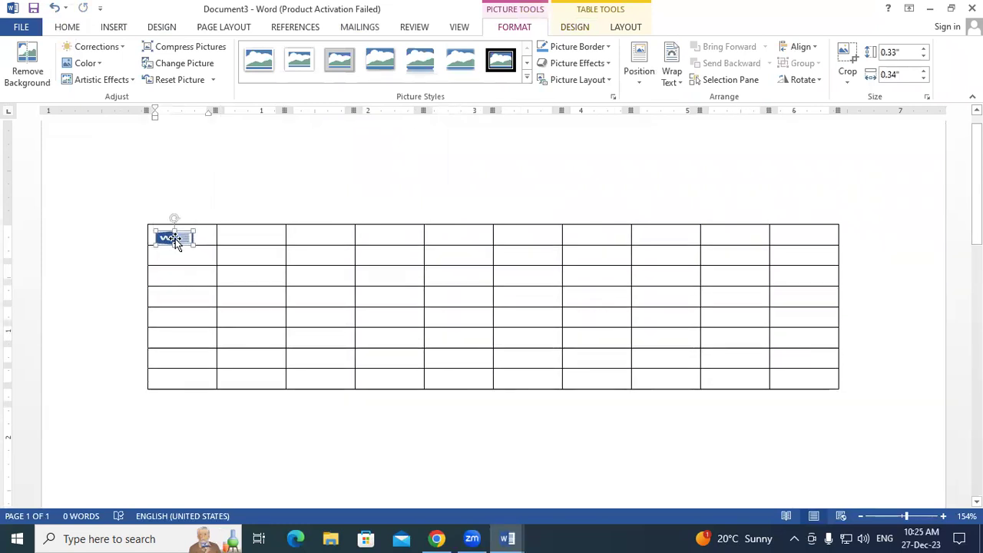
{"action": "left_click", "coordinate": [673, 74]}
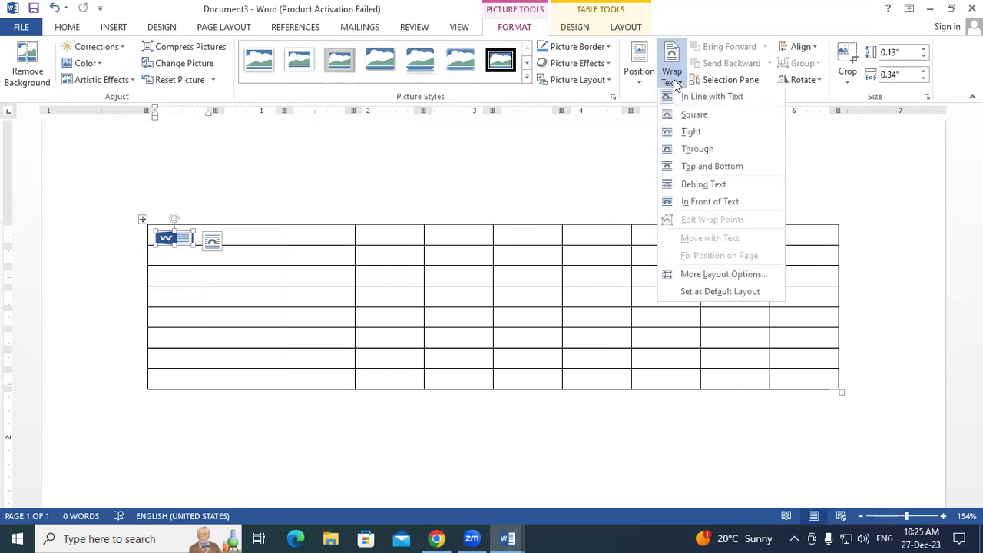
{"action": "left_click", "coordinate": [698, 118]}
{"action": "left_click_drag", "start_coordinate": [170, 251], "coordinate": [175, 246]}
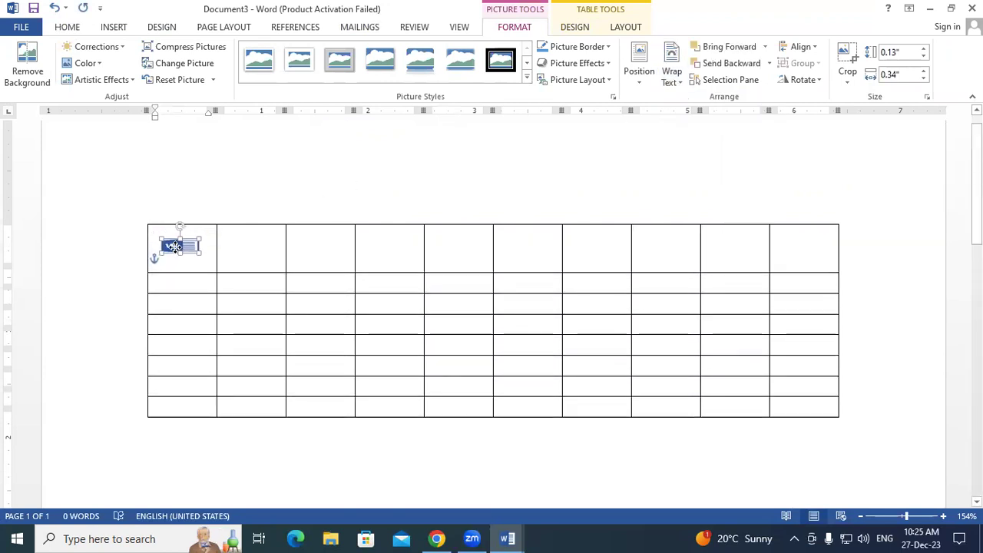
{"action": "left_click", "coordinate": [264, 256]}
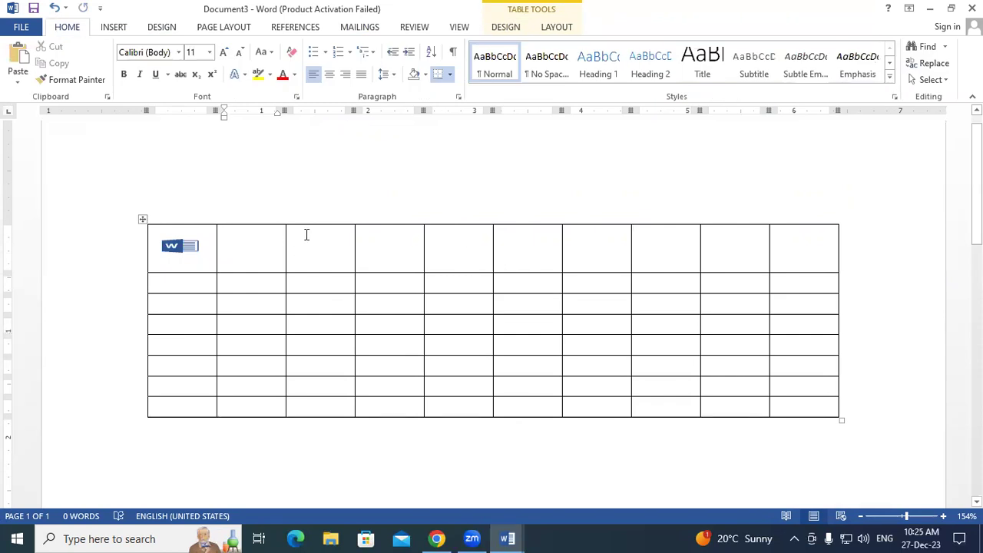
{"action": "left_click", "coordinate": [195, 256]}
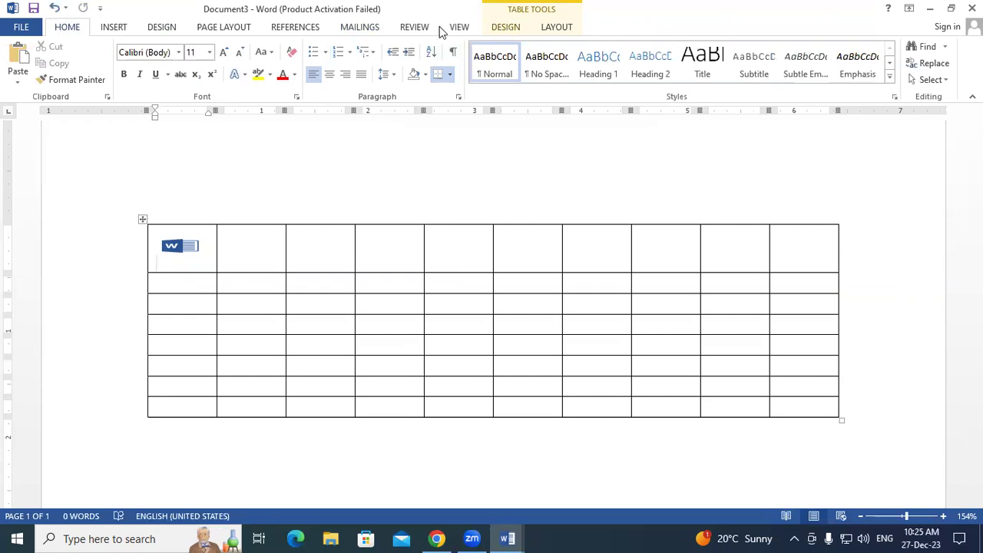
{"action": "left_click", "coordinate": [362, 27]}
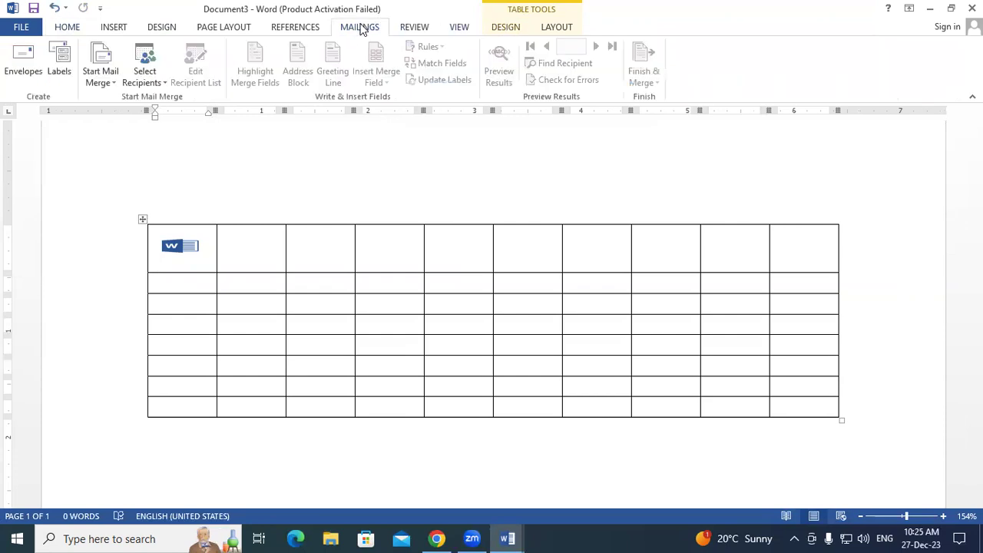
- Start a Labels merge with Microsoft 30 Per Page, accepting deletion of the table and logo
{"action": "left_click", "coordinate": [103, 79]}
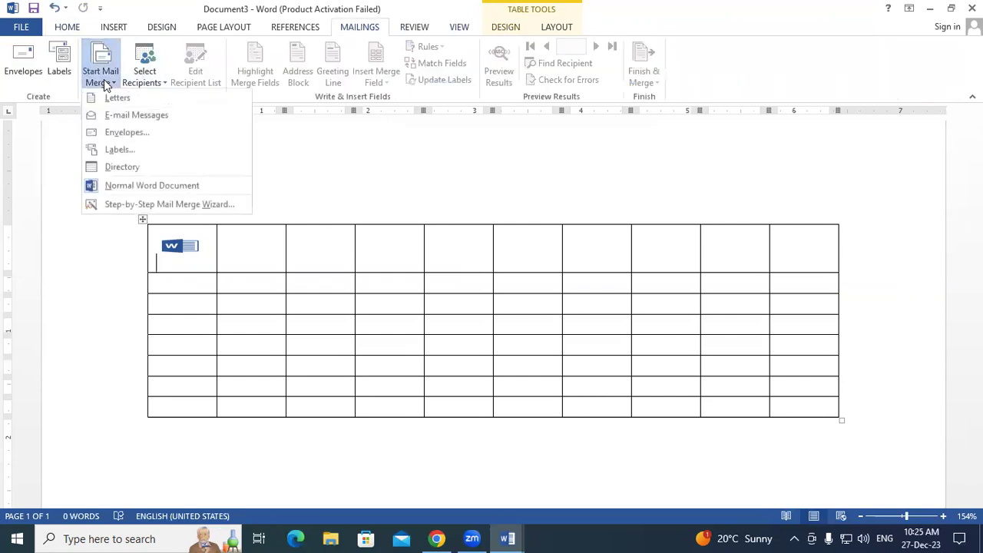
{"action": "left_click", "coordinate": [133, 153]}
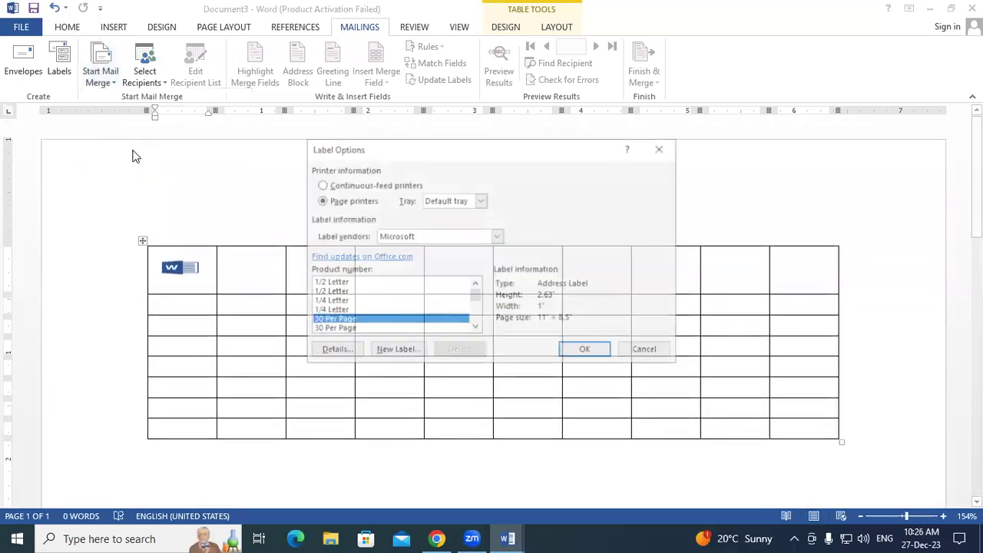
{"action": "left_click", "coordinate": [568, 353]}
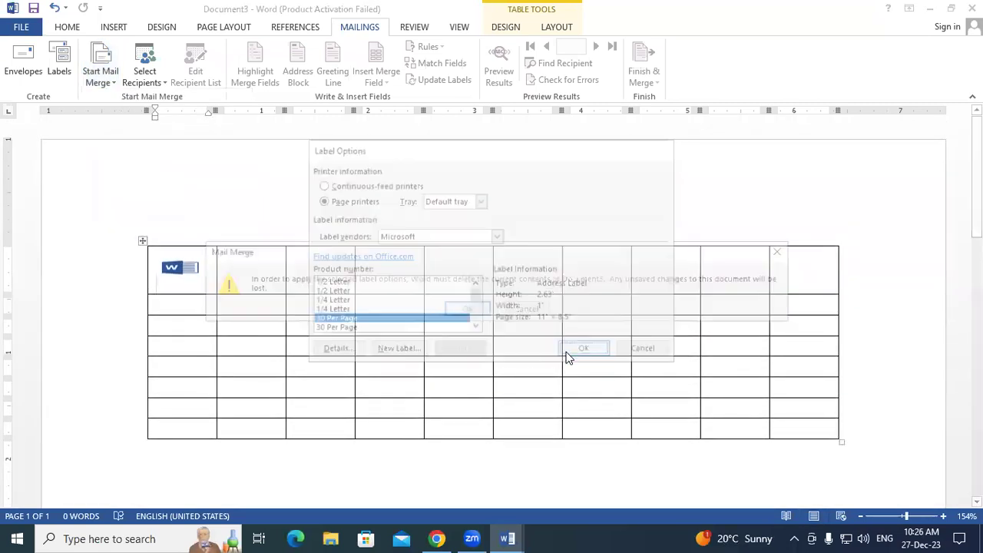
{"action": "left_click", "coordinate": [466, 309]}
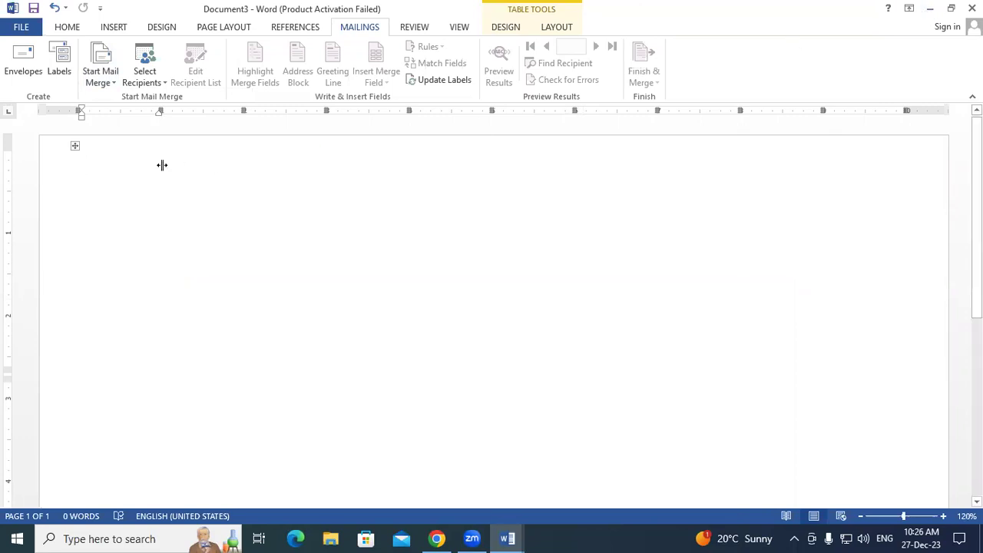
- Turn on View Gridlines to show the empty label cells
{"action": "left_click", "coordinate": [120, 178]}
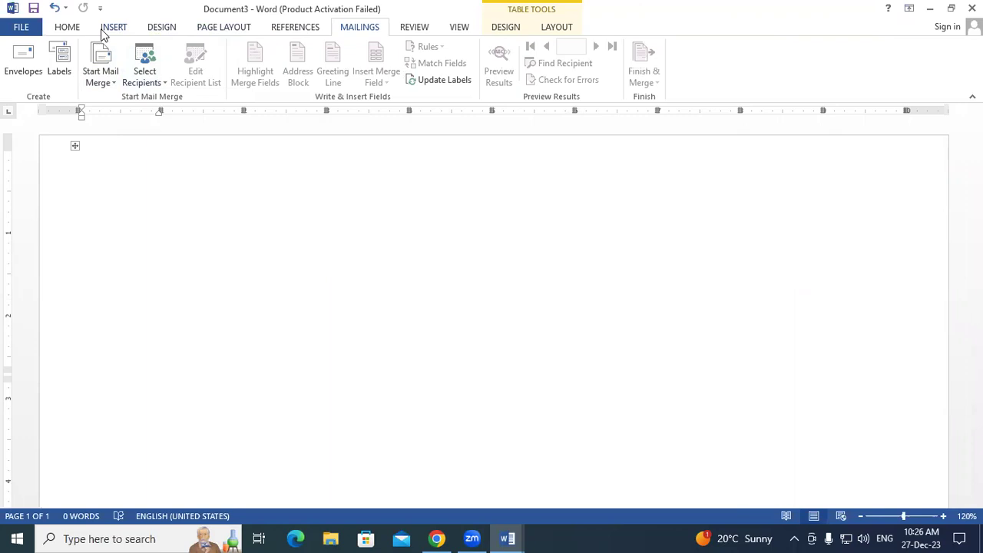
{"action": "left_click", "coordinate": [554, 33]}
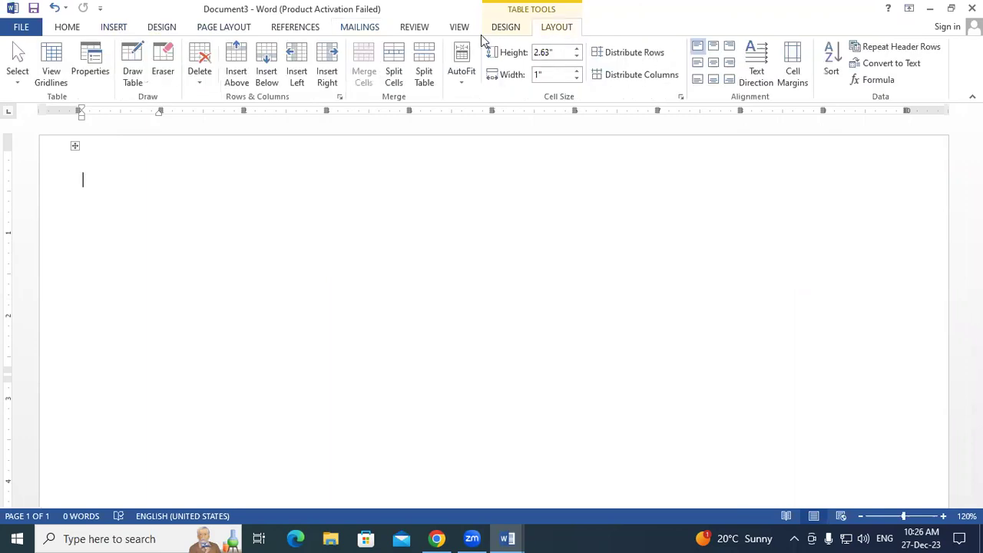
{"action": "left_click", "coordinate": [54, 65]}
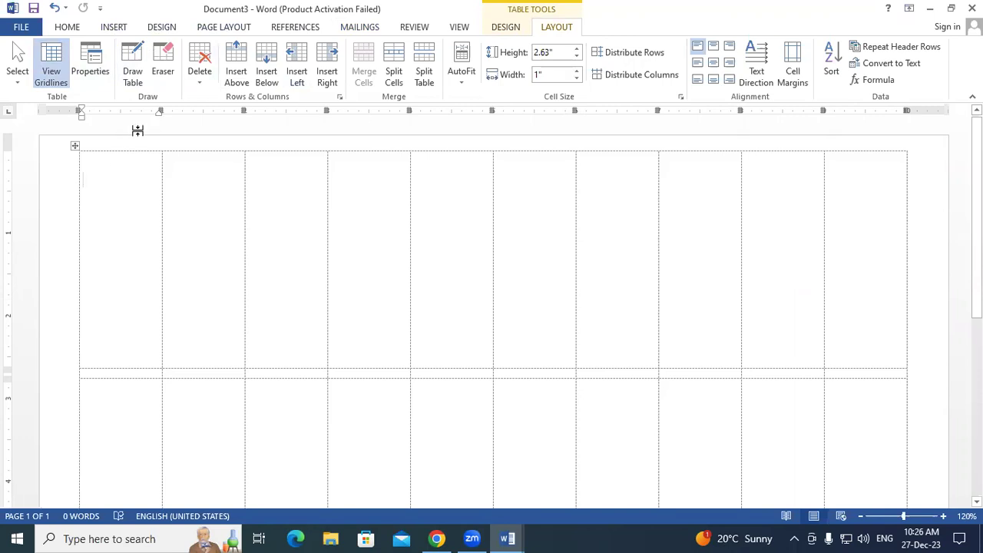
- Insert the MS WORD picture into the first label and shrink it to 0.64" x 0.67"
{"action": "left_click", "coordinate": [125, 30]}
{"action": "left_click", "coordinate": [147, 68]}
{"action": "double_click", "coordinate": [261, 231]}
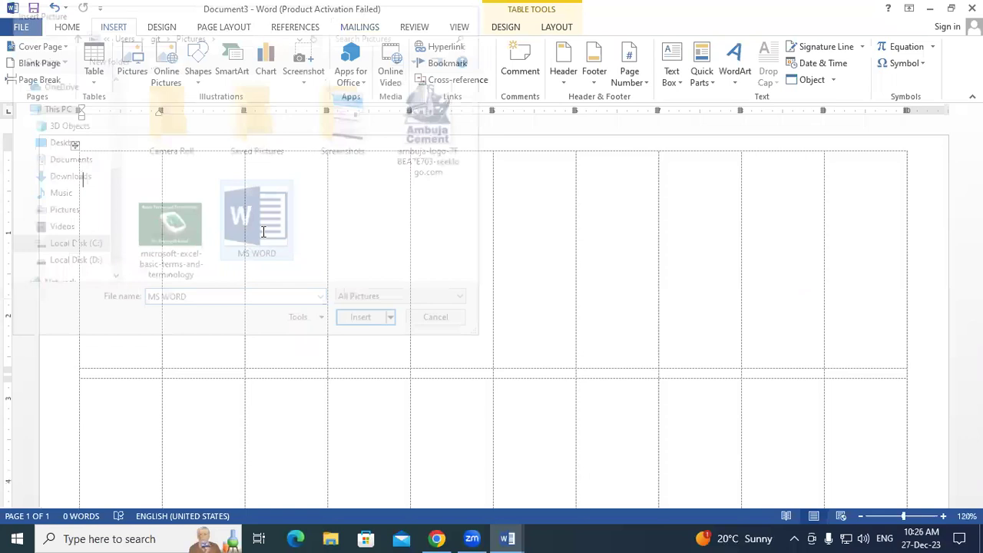
{"action": "left_click_drag", "start_coordinate": [138, 228], "coordinate": [128, 224]}
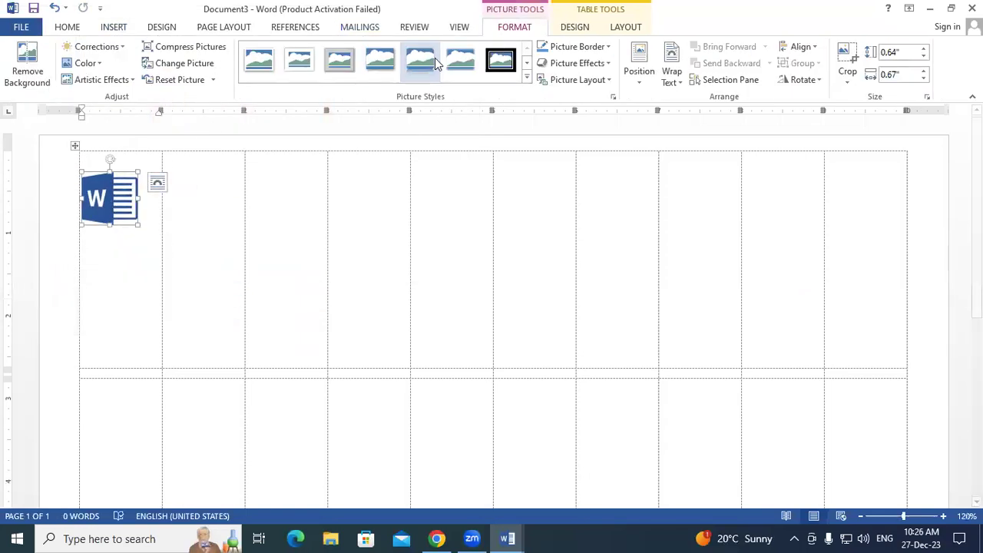
- Pick Labels from Start Mail Merge in Document1, then switch back to the Document3 label sheet
{"action": "left_click", "coordinate": [365, 29]}
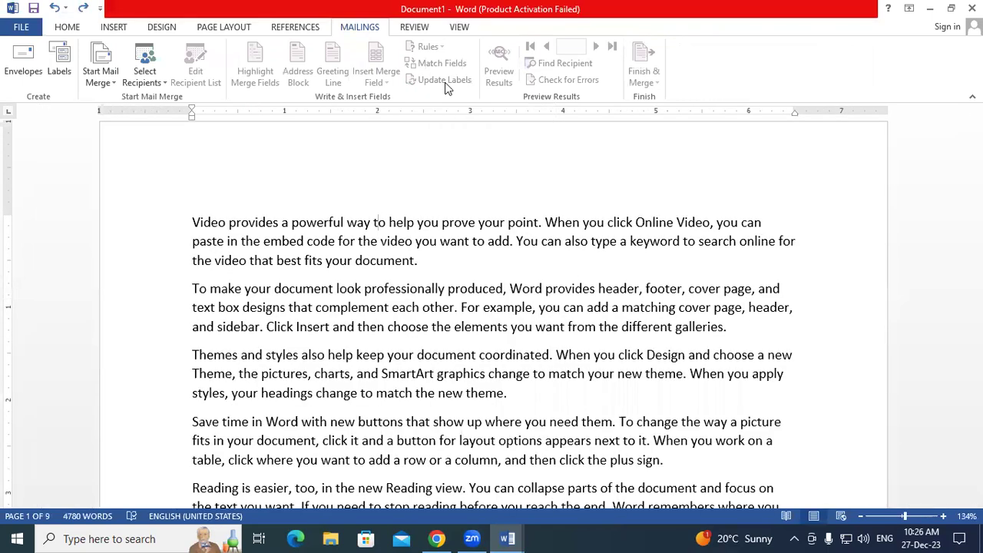
{"action": "left_click", "coordinate": [100, 74]}
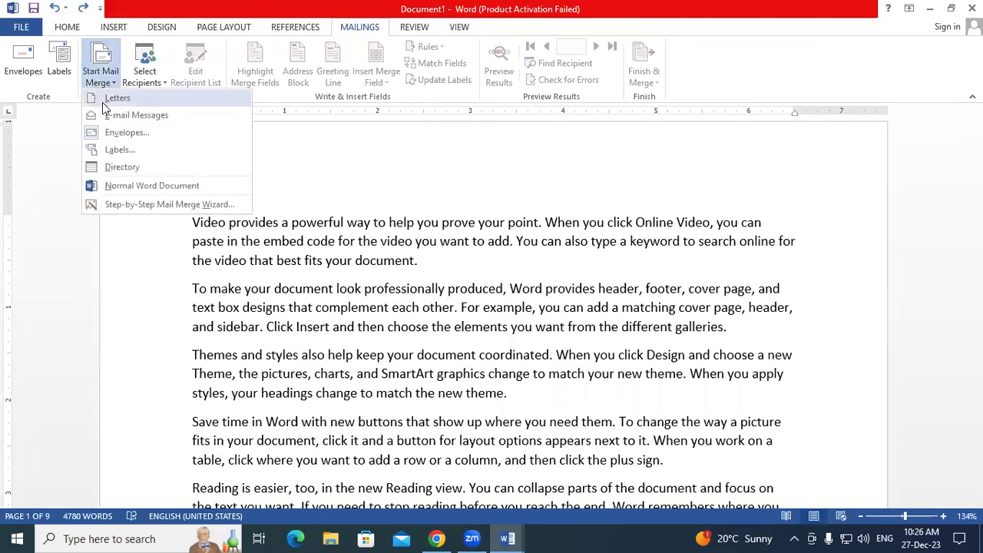
{"action": "left_click", "coordinate": [119, 151]}
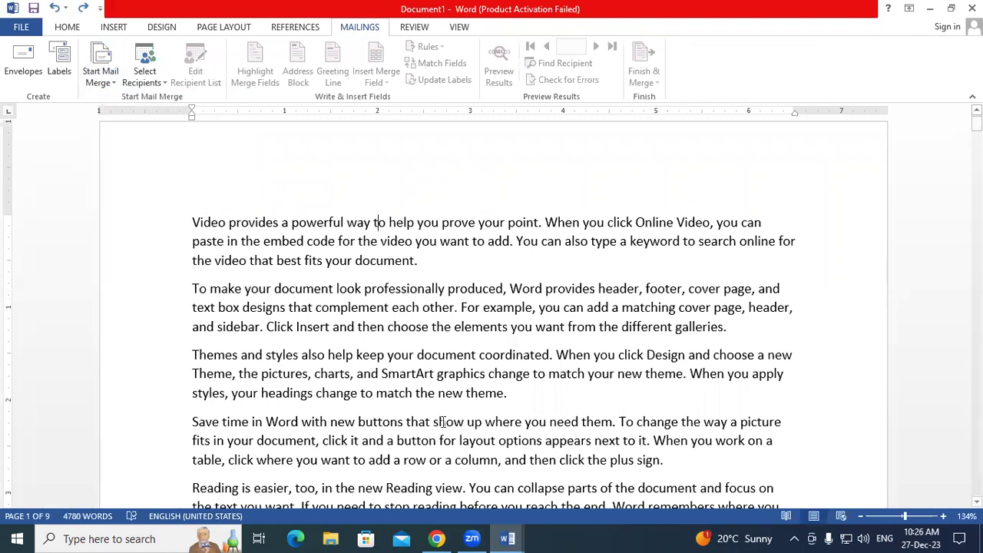
{"action": "left_click", "coordinate": [519, 537]}
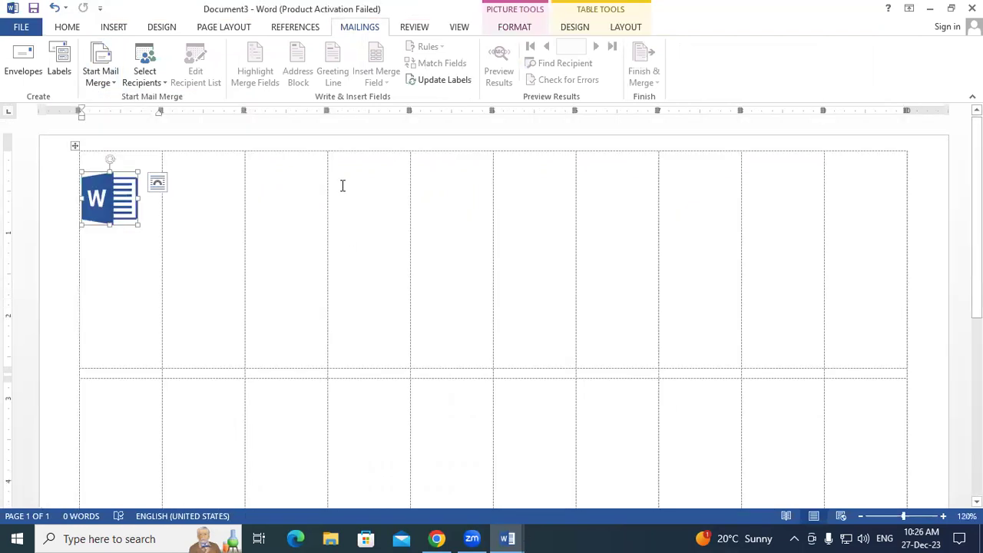
- Update Labels so every label repeats the Word logo with «Next Record» fields, then inspect the first label
{"action": "left_click", "coordinate": [438, 82]}
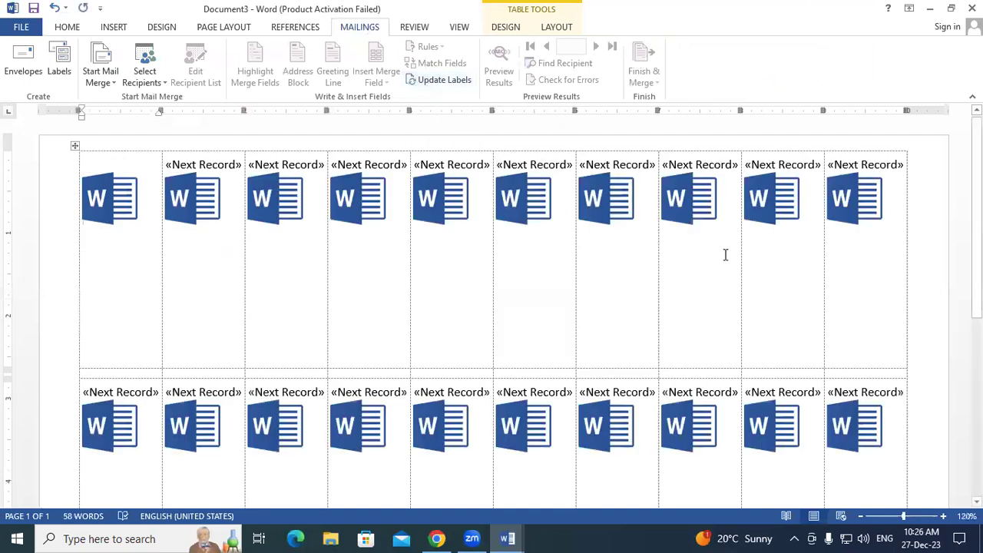
{"action": "scroll", "coordinate": [794, 259], "scroll_direction": "down", "scroll_amount": 10}
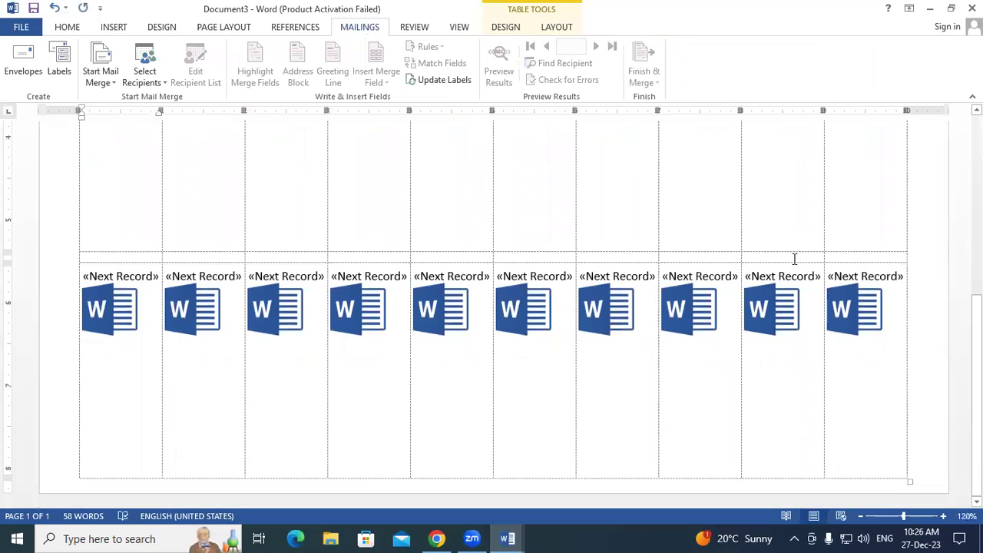
{"action": "left_click", "coordinate": [153, 274]}
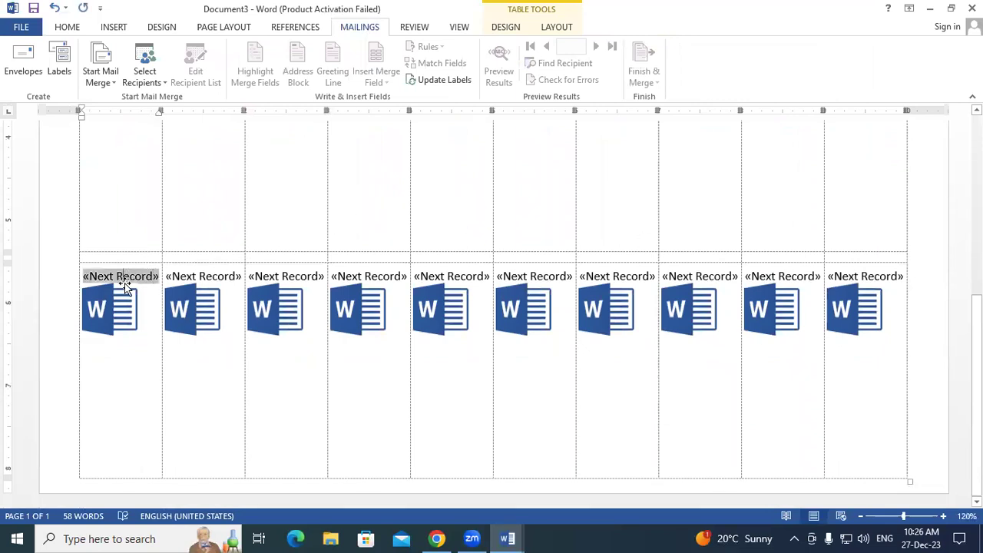
{"action": "left_click", "coordinate": [137, 347]}
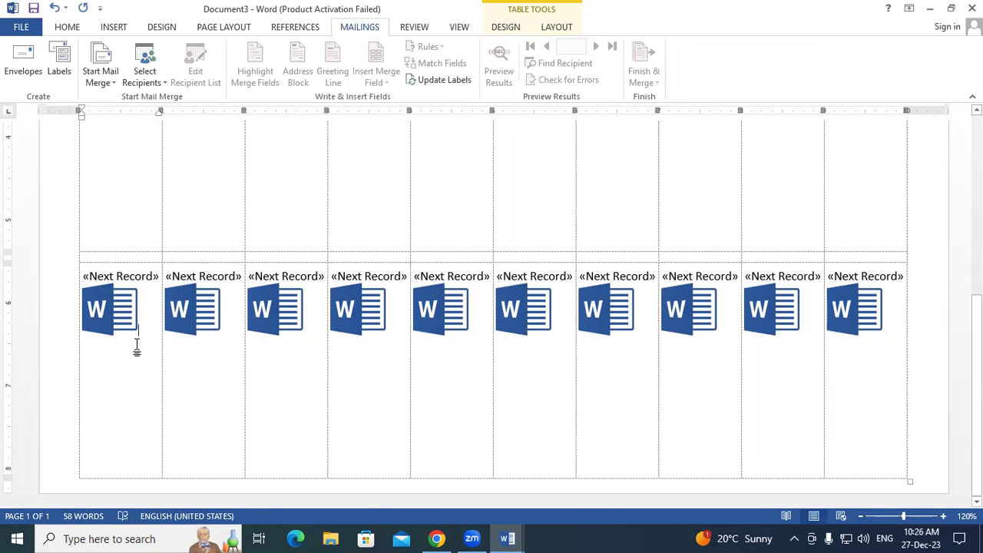
{"action": "left_click", "coordinate": [86, 273]}
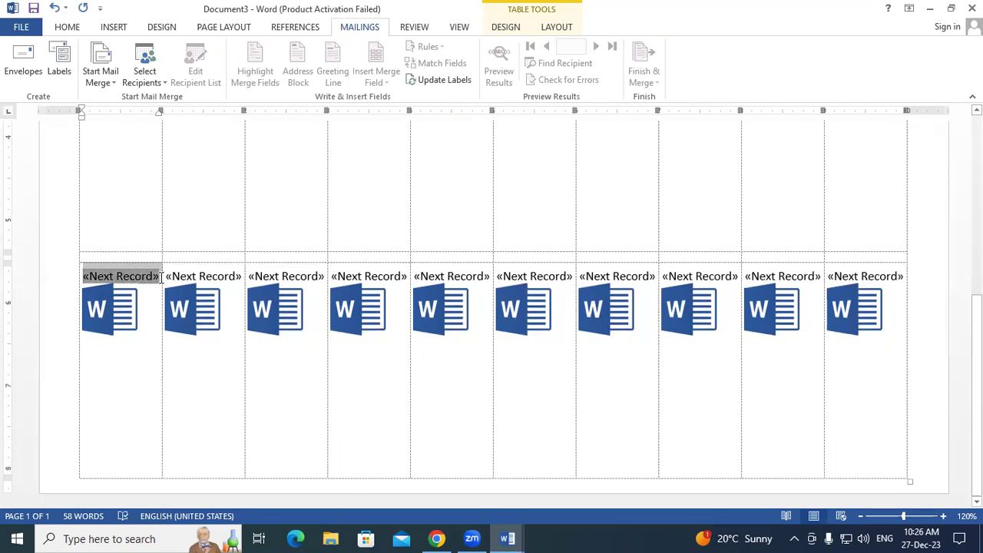
{"action": "left_click", "coordinate": [110, 309]}
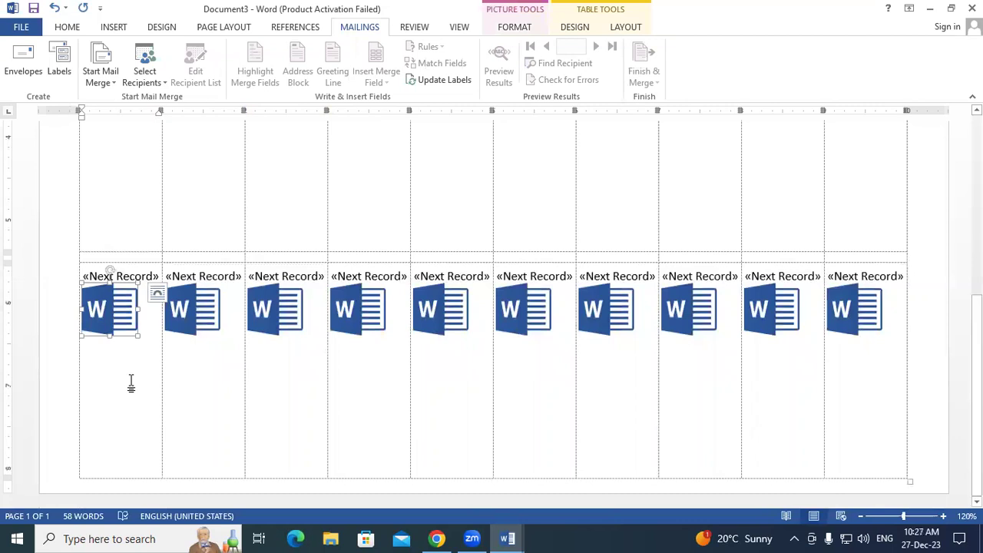
- Check the picture's layout options, then close Document3 to bring up the save prompt
{"action": "scroll", "coordinate": [131, 384], "scroll_direction": "up", "scroll_amount": 3}
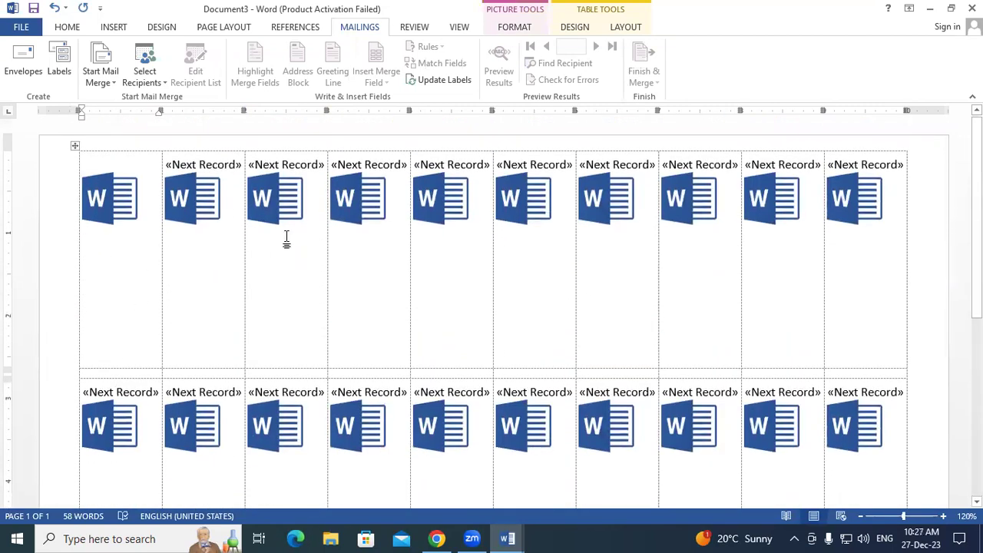
{"action": "scroll", "coordinate": [848, 308], "scroll_direction": "down", "scroll_amount": 3}
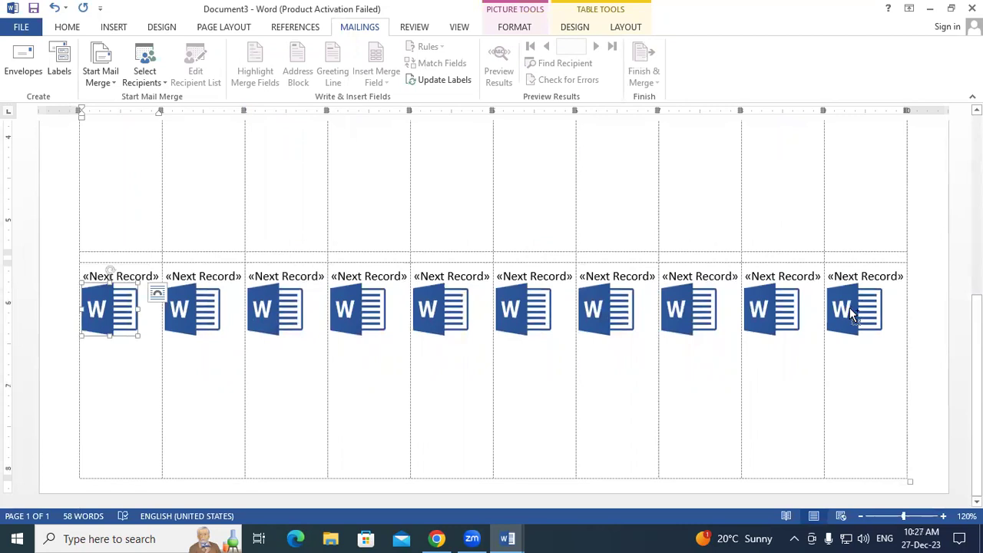
{"action": "left_click", "coordinate": [156, 292]}
{"action": "key", "text": "alt+F4"}
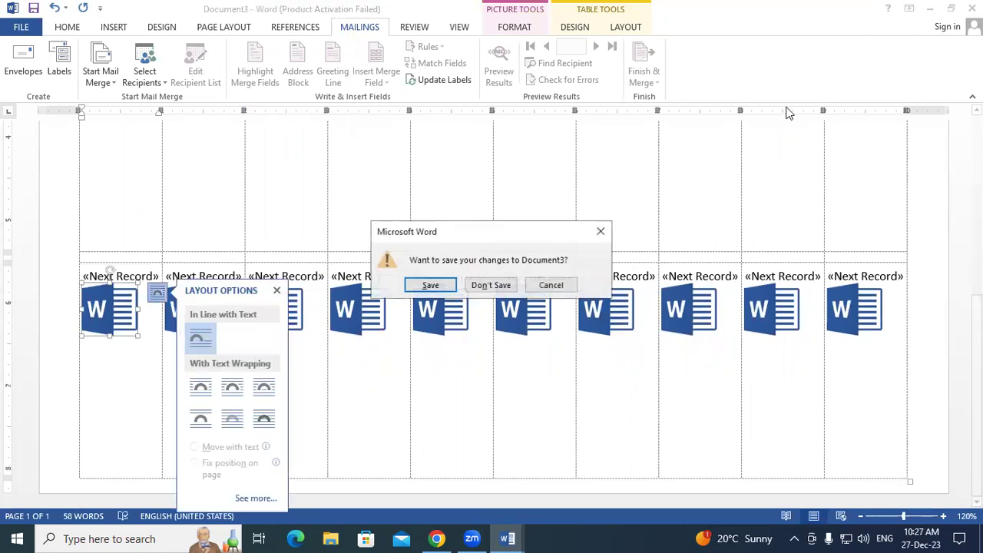
- Discard Document3 unsaved and make Document1 an empty Microsoft 30 Per Page label sheet
{"action": "left_click", "coordinate": [507, 285]}
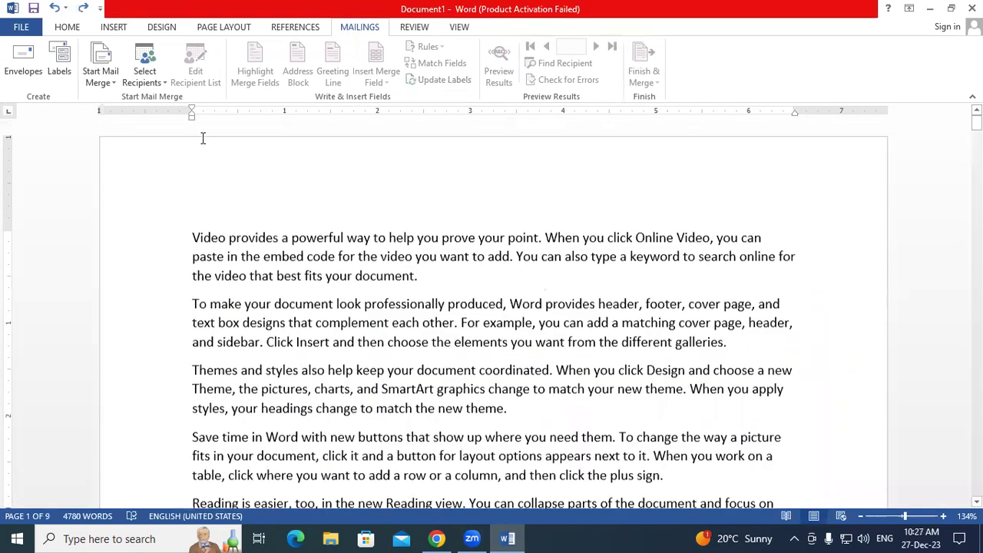
{"action": "left_click", "coordinate": [109, 83]}
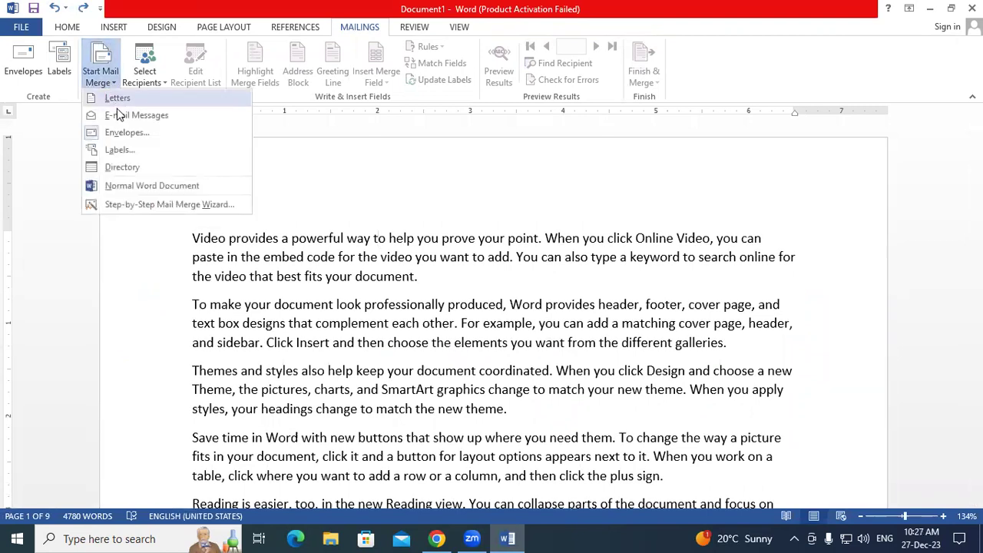
{"action": "left_click", "coordinate": [119, 151]}
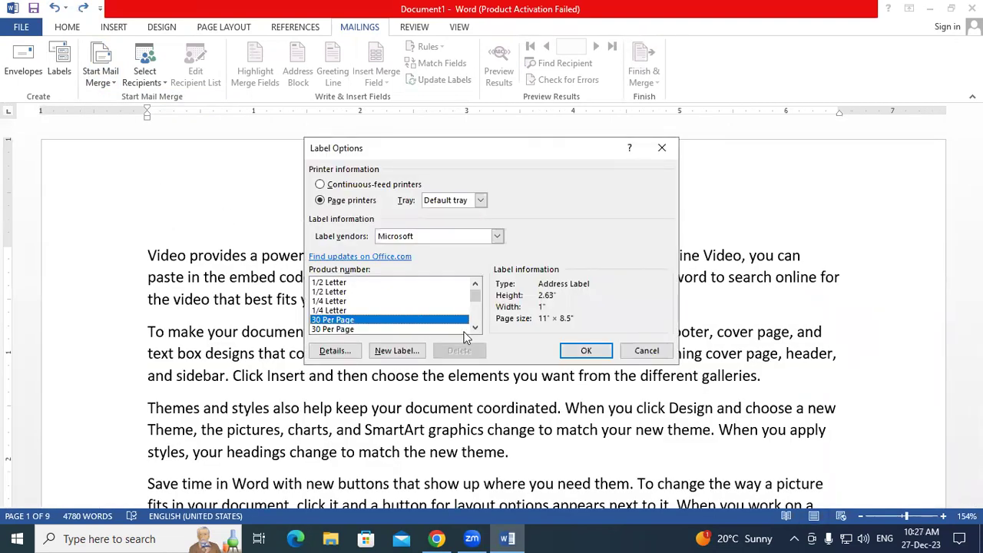
{"action": "left_click", "coordinate": [585, 351]}
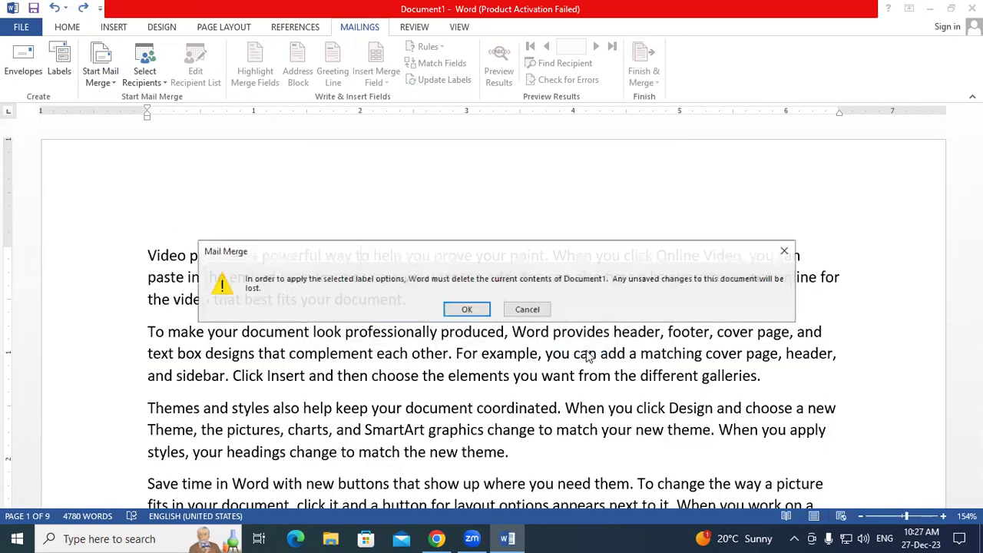
{"action": "left_click", "coordinate": [481, 315]}
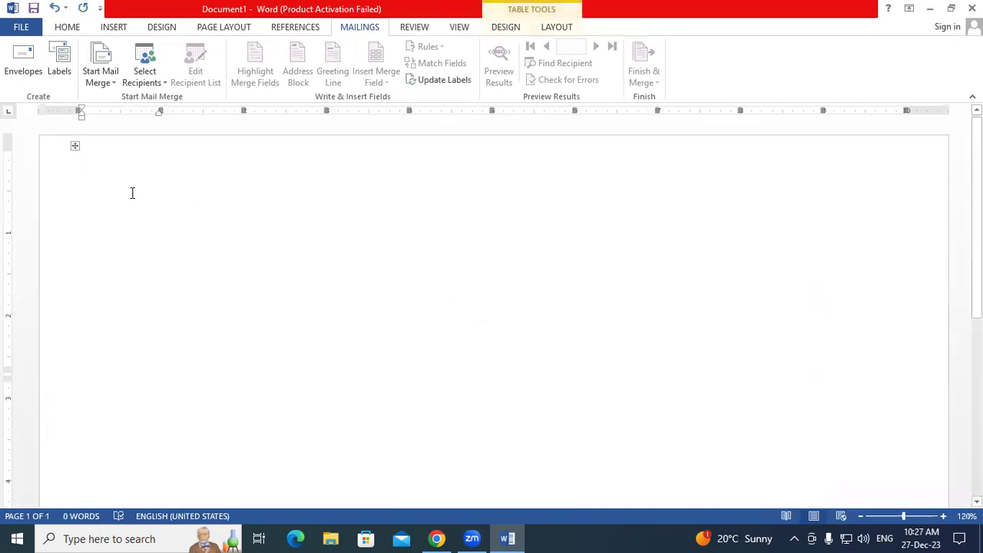
{"action": "left_click", "coordinate": [555, 28]}
- Show the table gridlines and insert the Ambuja Cement logo picture into the first label
{"action": "left_click", "coordinate": [55, 60]}
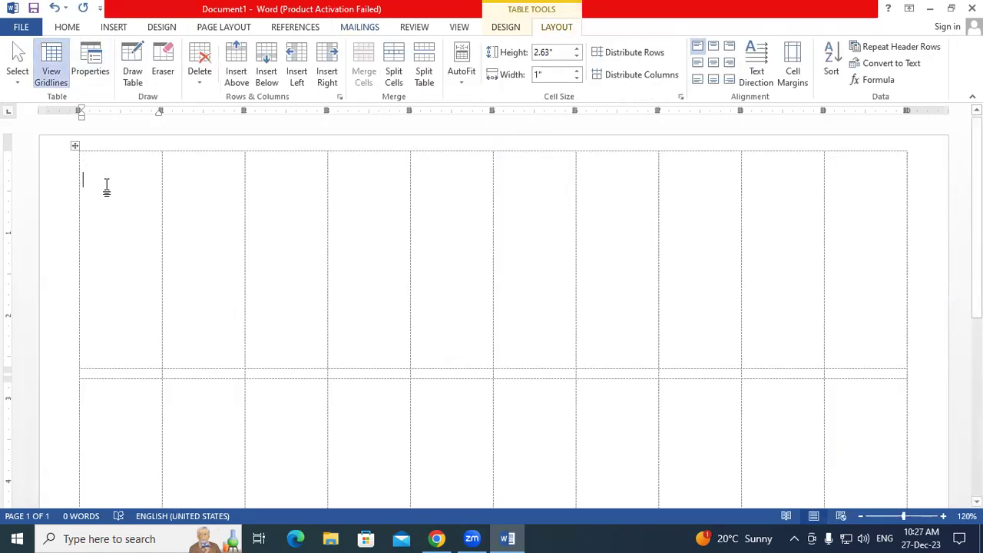
{"action": "left_click", "coordinate": [134, 50]}
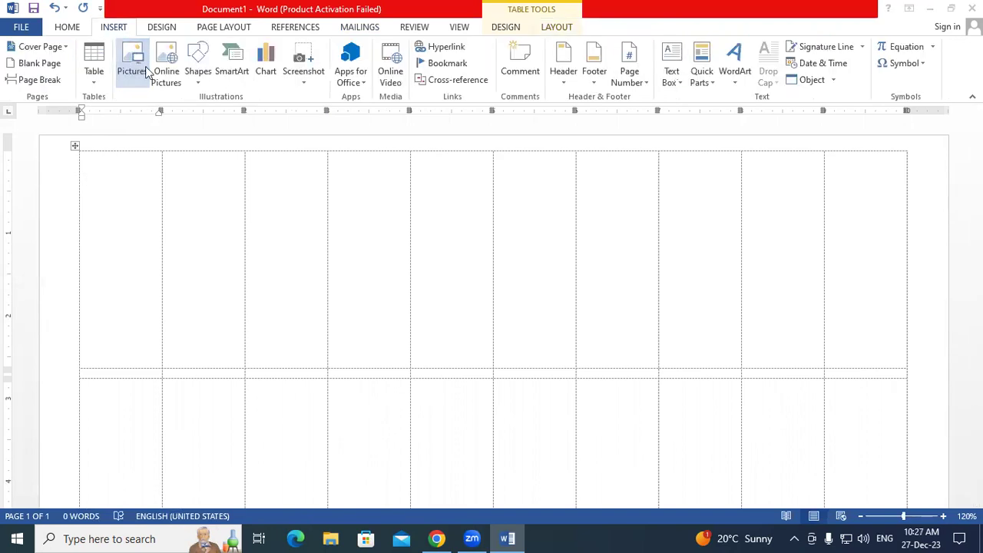
{"action": "double_click", "coordinate": [422, 114]}
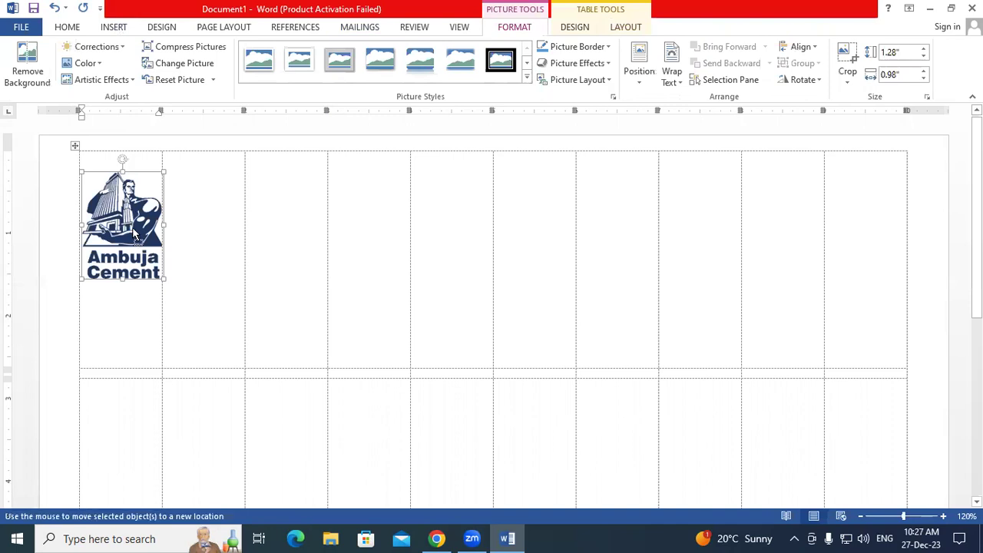
{"action": "left_click", "coordinate": [131, 314]}
{"action": "left_click", "coordinate": [132, 314]}
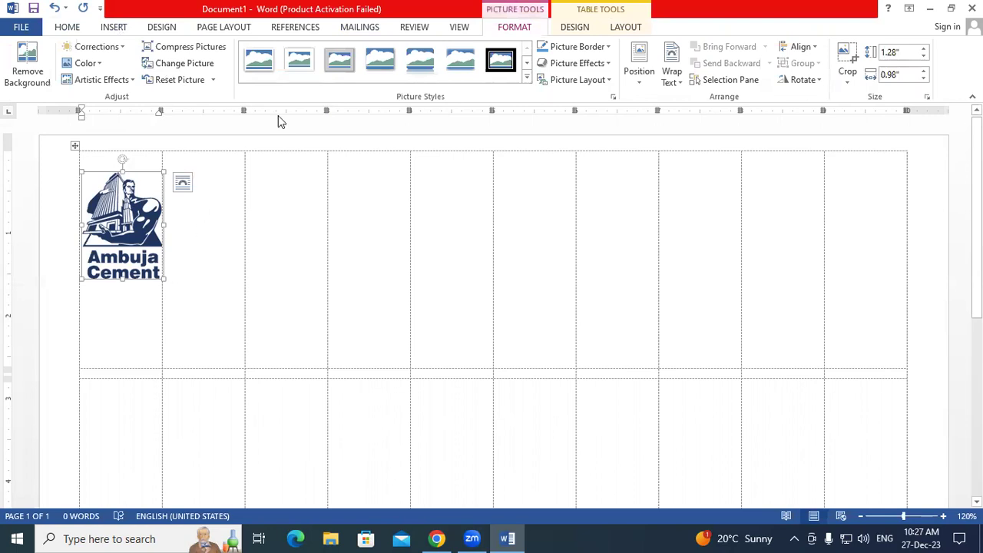
{"action": "left_click", "coordinate": [355, 28]}
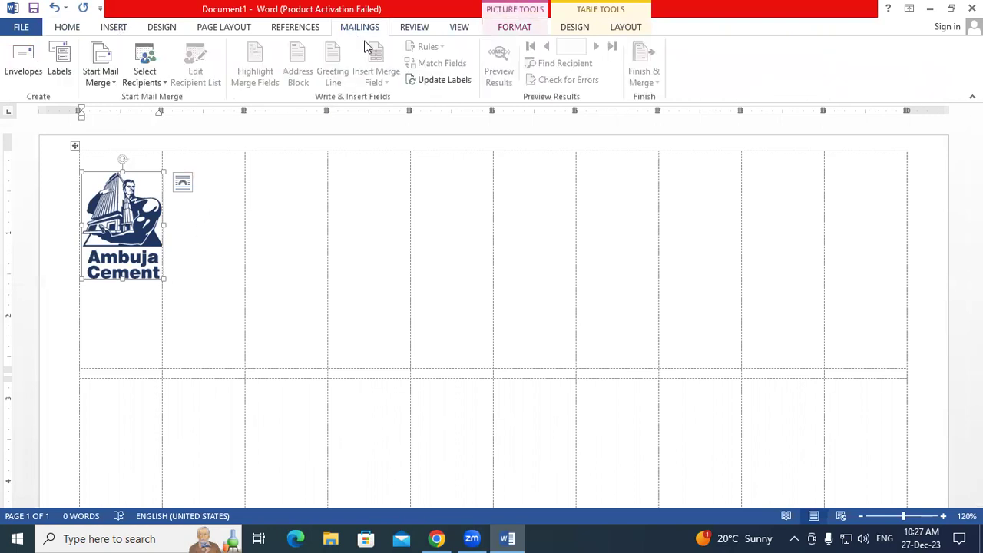
{"action": "left_click", "coordinate": [443, 82]}
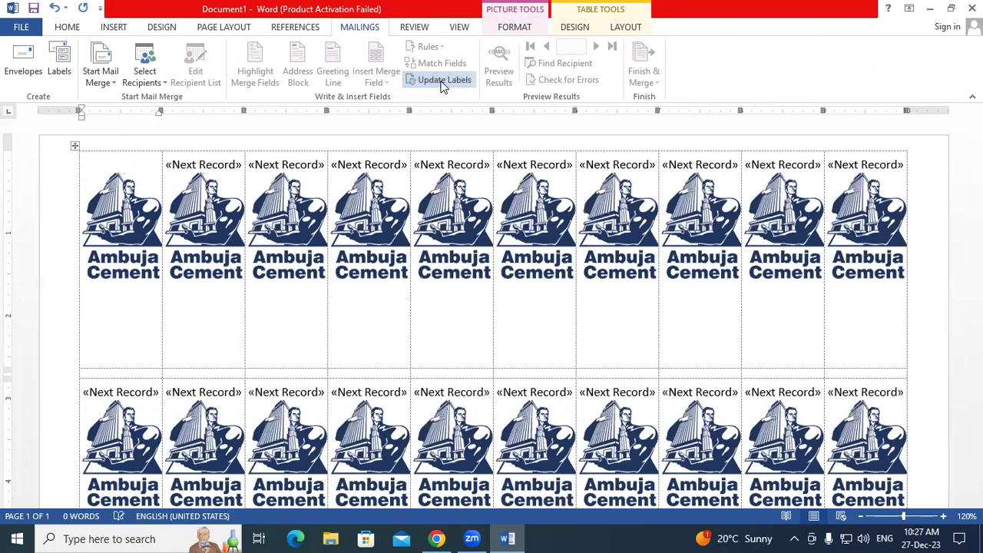
{"action": "scroll", "coordinate": [465, 227], "scroll_direction": "down", "scroll_amount": 1}
{"action": "scroll", "coordinate": [466, 227], "scroll_direction": "down", "scroll_amount": 1}
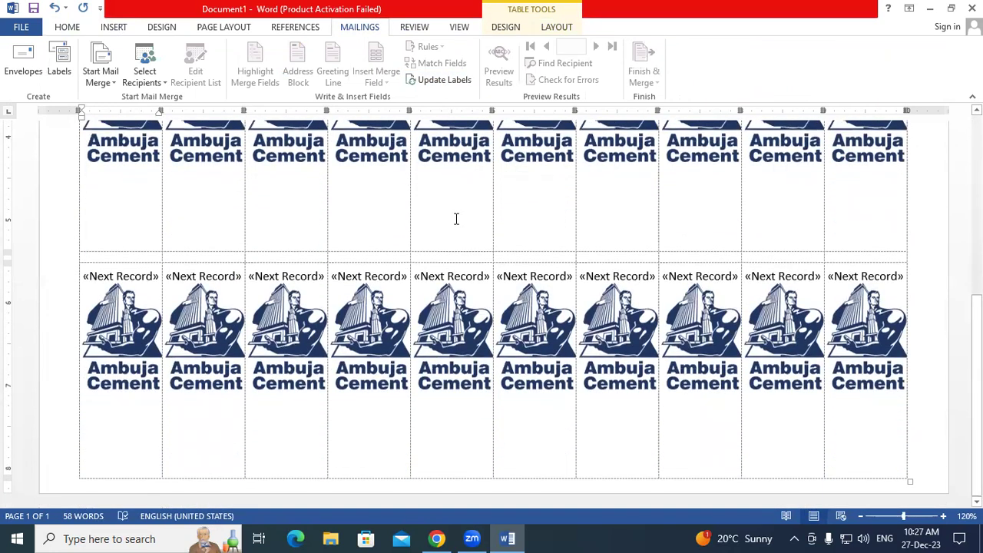
{"action": "scroll", "coordinate": [228, 162], "scroll_direction": "up", "scroll_amount": 5}
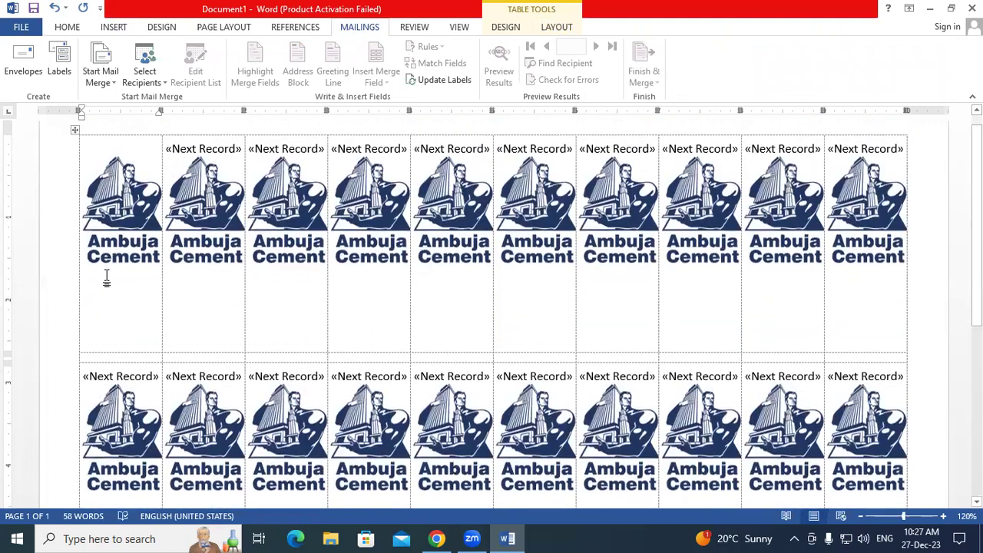
{"action": "left_click", "coordinate": [106, 278]}
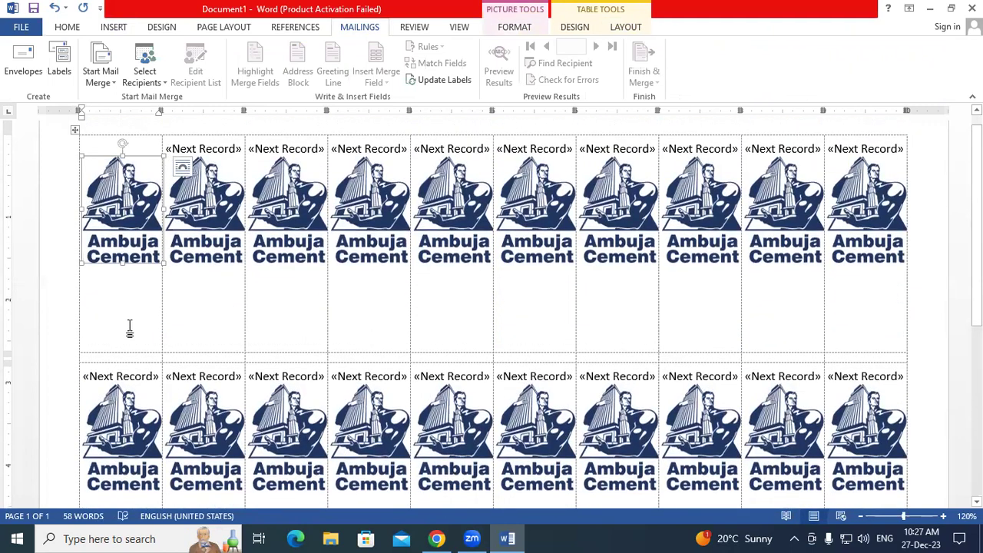
{"action": "left_click", "coordinate": [96, 148]}
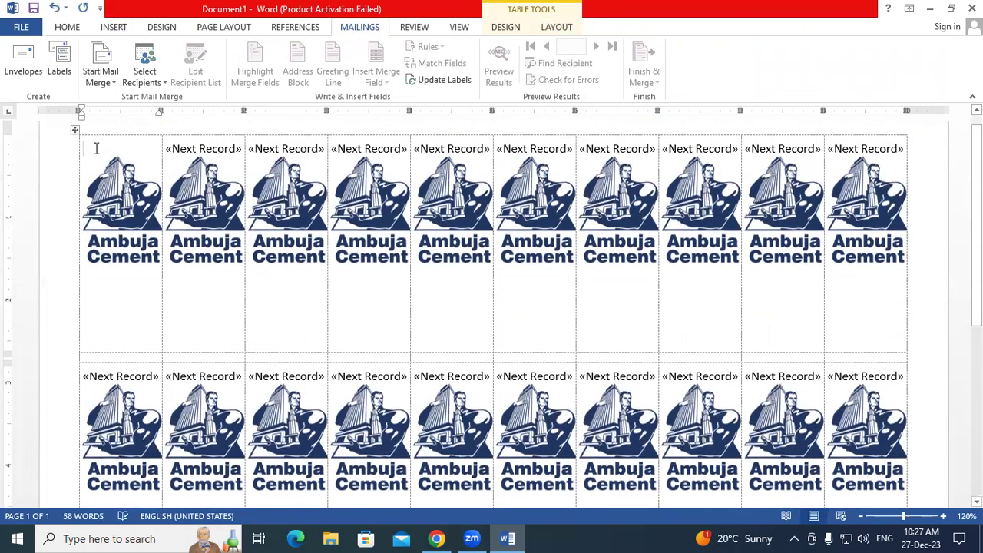
{"action": "key", "text": "Return"}
{"action": "key", "text": "Return"}
{"action": "key", "text": "Return"}
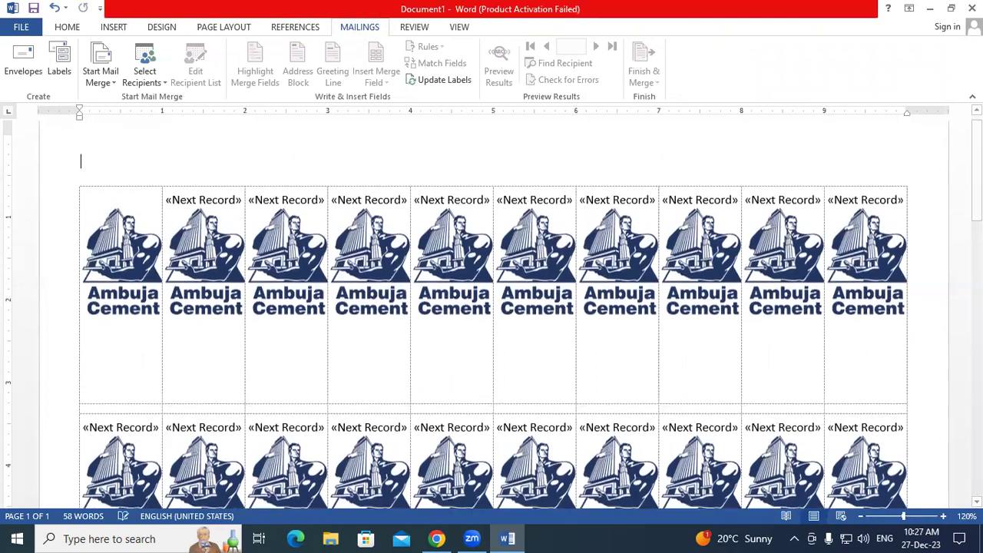
{"action": "key", "text": "ctrl+z"}
{"action": "key", "text": "ctrl+z"}
{"action": "key", "text": "ctrl+z"}
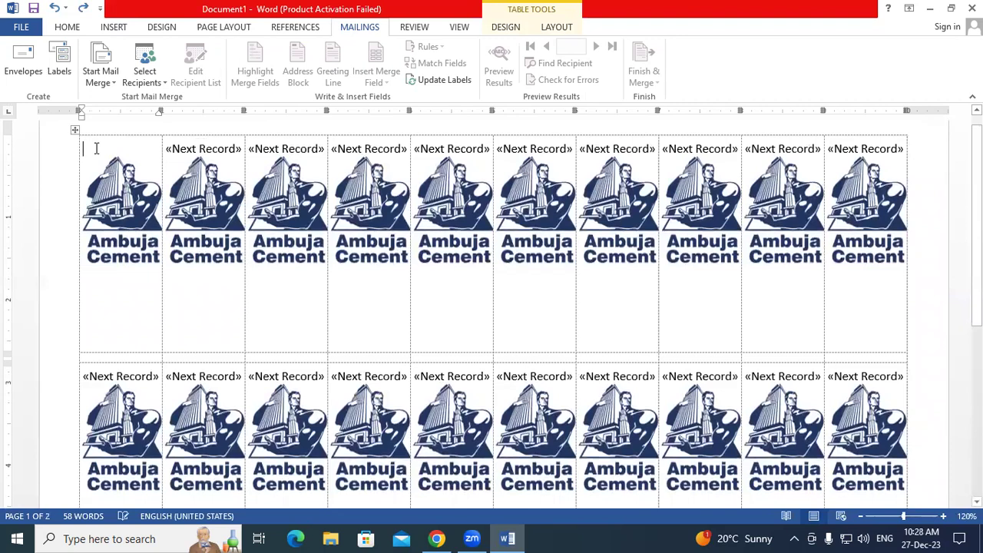
- Type 'yuyu' at the top of the first label and update all labels
{"action": "key", "text": "Return"}
{"action": "key", "text": "ctrl+z"}
{"action": "left_click_drag", "start_coordinate": [168, 149], "coordinate": [237, 151]}
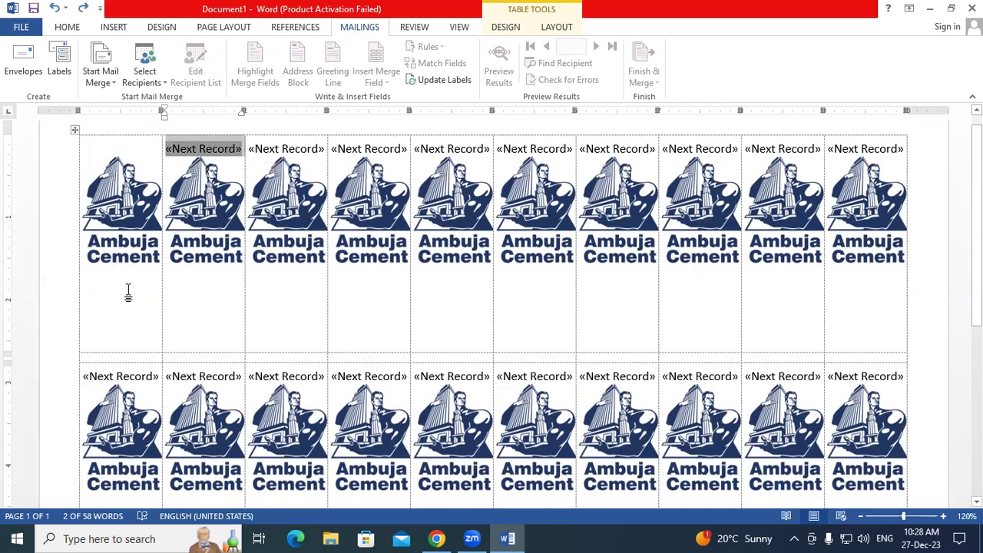
{"action": "left_click", "coordinate": [112, 159]}
{"action": "left_click", "coordinate": [106, 152]}
{"action": "type", "text": "yuyuyyi"}
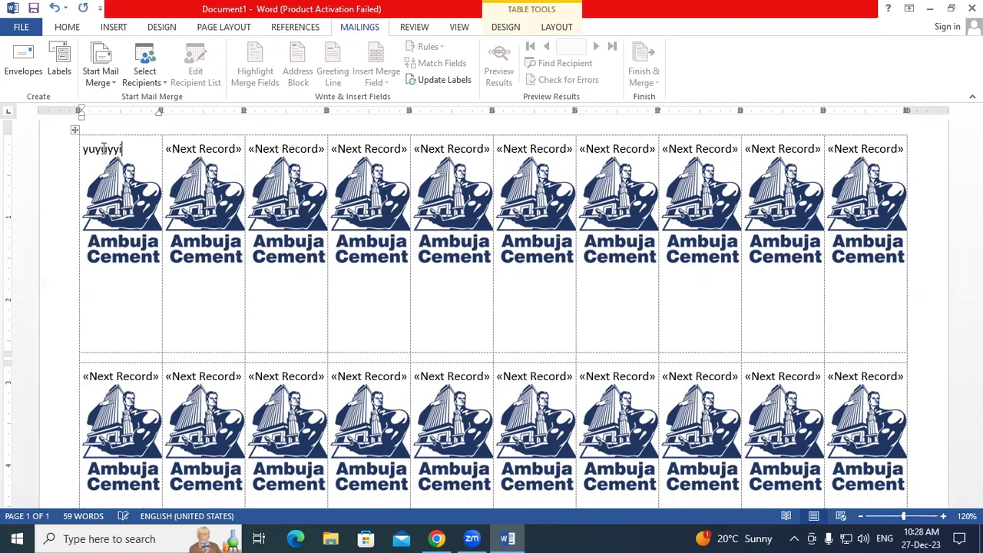
{"action": "left_click", "coordinate": [409, 82]}
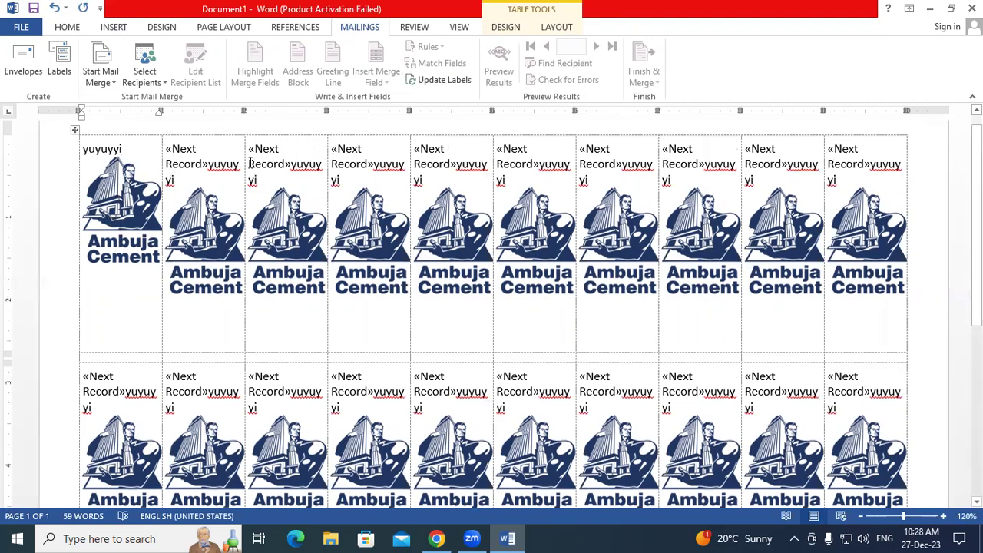
- Replace the first label's name with 'Pappu' and update every label to match
{"action": "double_click", "coordinate": [134, 145]}
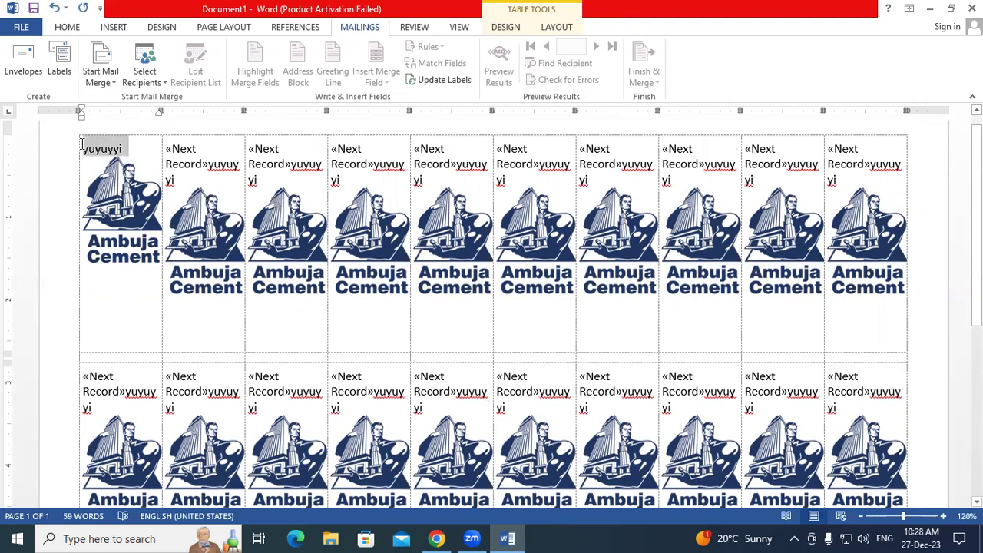
{"action": "left_click", "coordinate": [229, 234]}
{"action": "left_click_drag", "start_coordinate": [214, 164], "coordinate": [233, 163]}
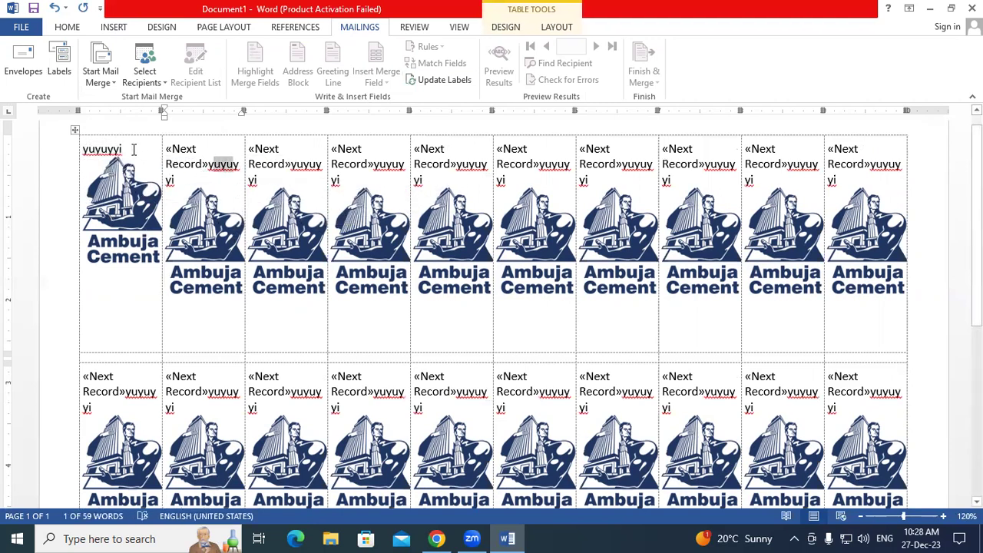
{"action": "left_click_drag", "start_coordinate": [132, 149], "coordinate": [81, 149]}
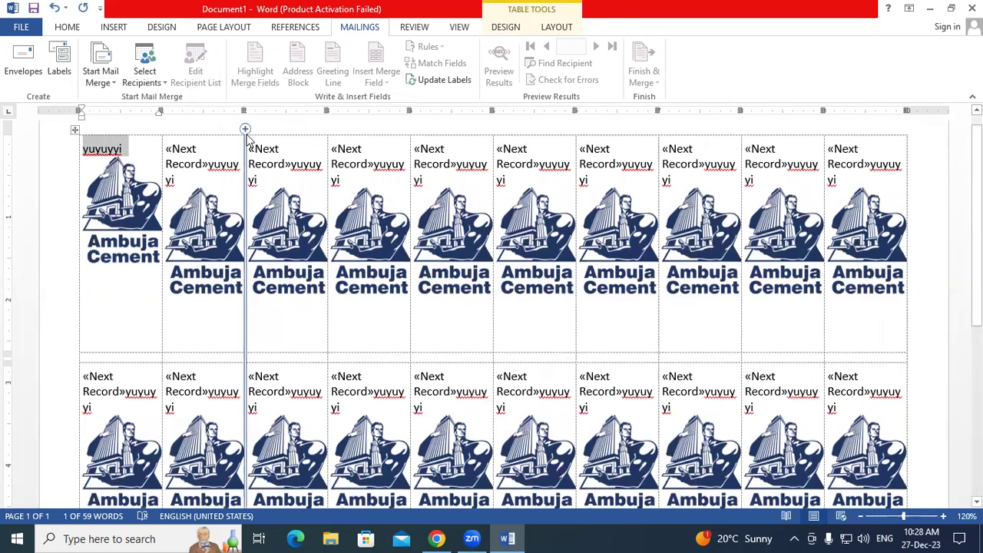
{"action": "type", "text": "Pappu"}
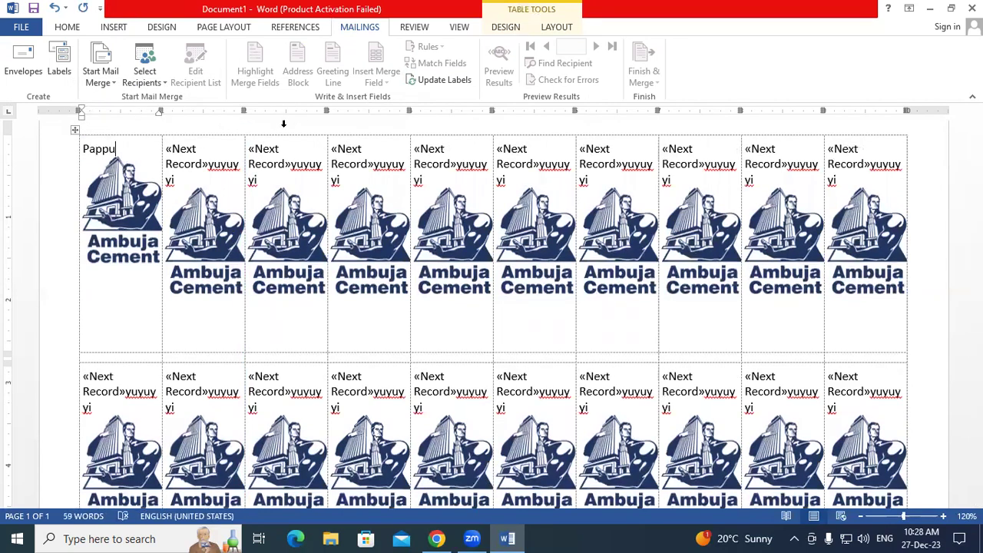
{"action": "left_click", "coordinate": [436, 81]}
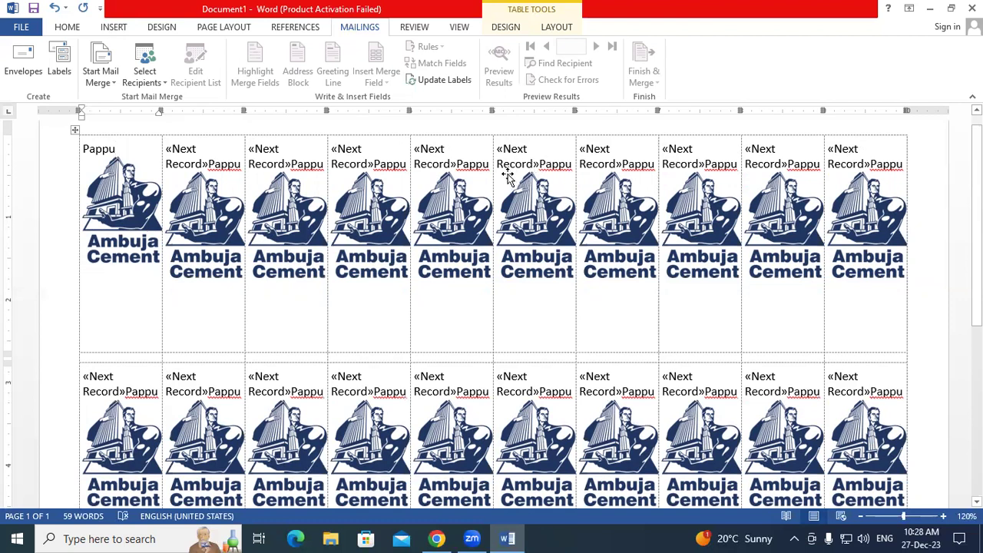
{"action": "key", "text": "super+plus"}
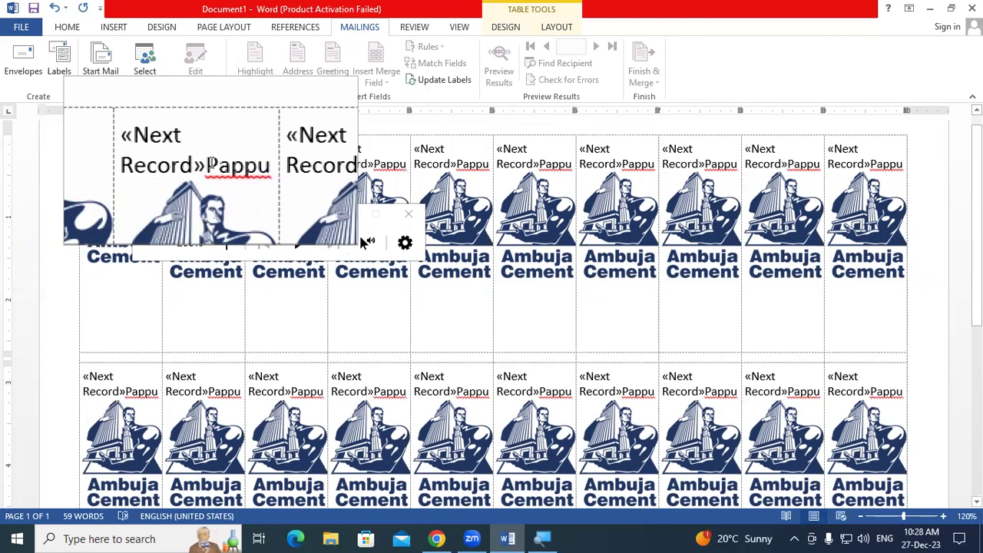
{"action": "key", "text": "super+Escape"}
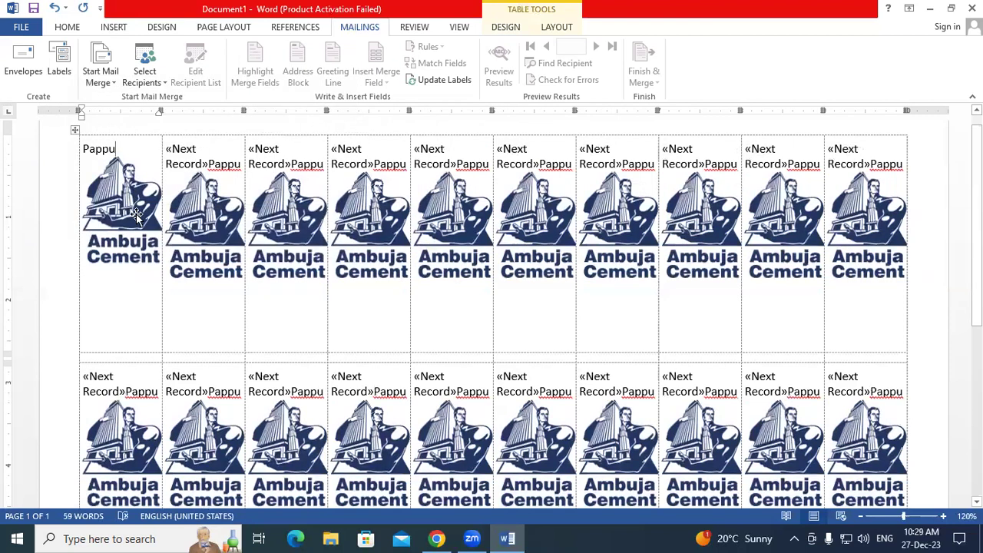
- Adjust the first label's logo width, then close Word without saving the labels document
{"action": "left_click", "coordinate": [134, 184]}
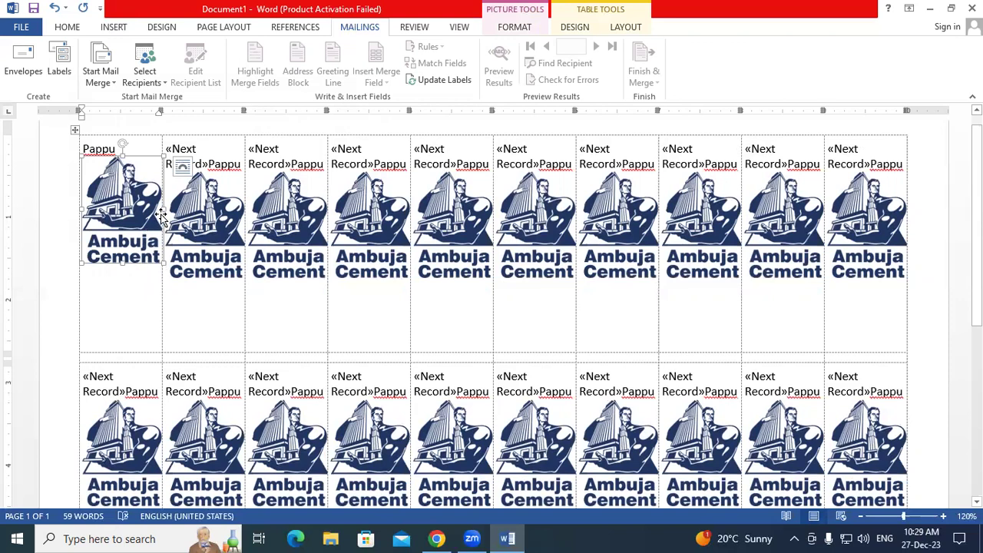
{"action": "mouse_move", "coordinate": [162, 207]}
{"action": "left_mouse_down"}
{"action": "mouse_move", "coordinate": [175, 221]}
{"action": "mouse_move", "coordinate": [146, 209]}
{"action": "left_mouse_up"}
{"action": "mouse_move", "coordinate": [79, 208]}
{"action": "left_mouse_down"}
{"action": "mouse_move", "coordinate": [97, 210]}
{"action": "mouse_move", "coordinate": [67, 211]}
{"action": "left_mouse_up"}
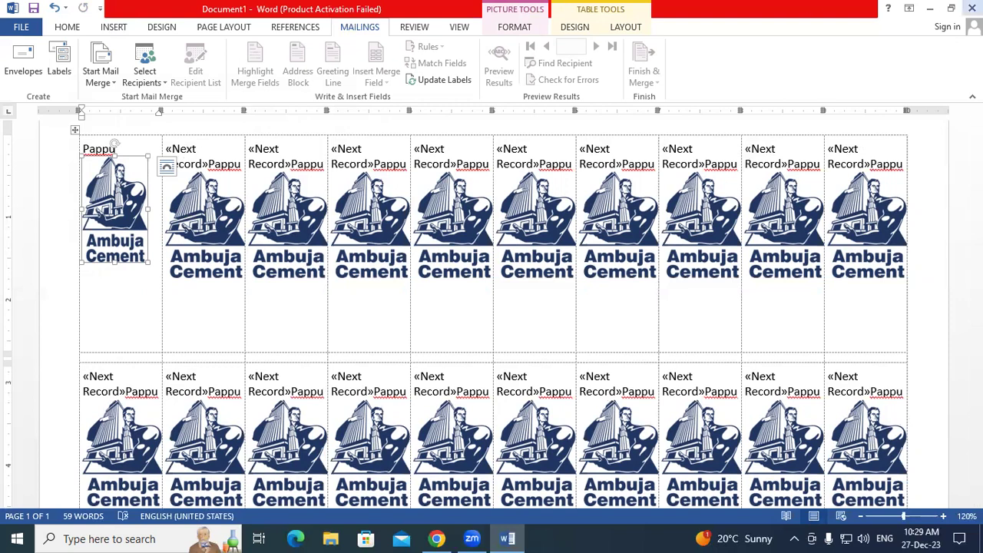
{"action": "left_click", "coordinate": [971, 8]}
{"action": "left_click", "coordinate": [491, 285]}
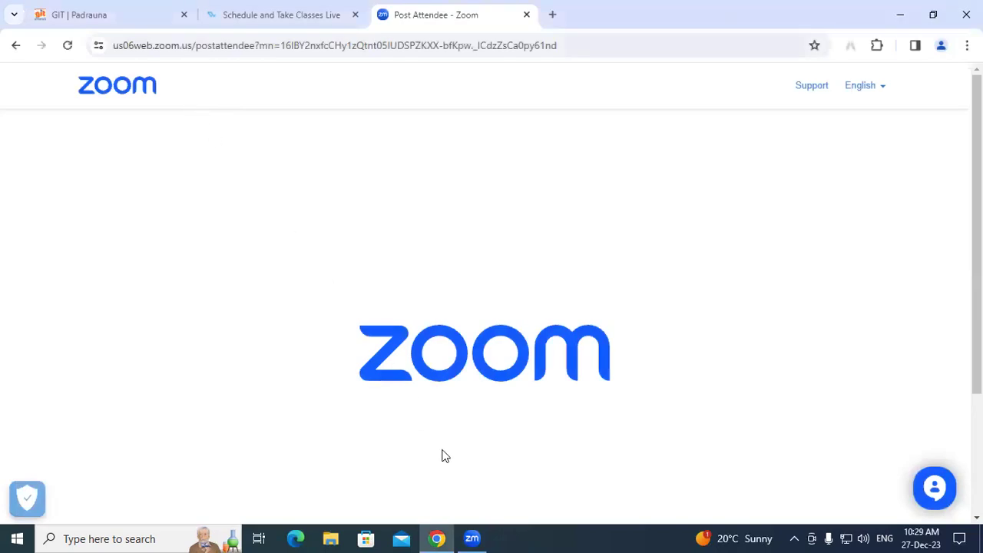
- Relaunch Word with winword from the Run box and create a blank document
{"action": "key", "text": "super+r"}
{"action": "key", "text": "Return"}
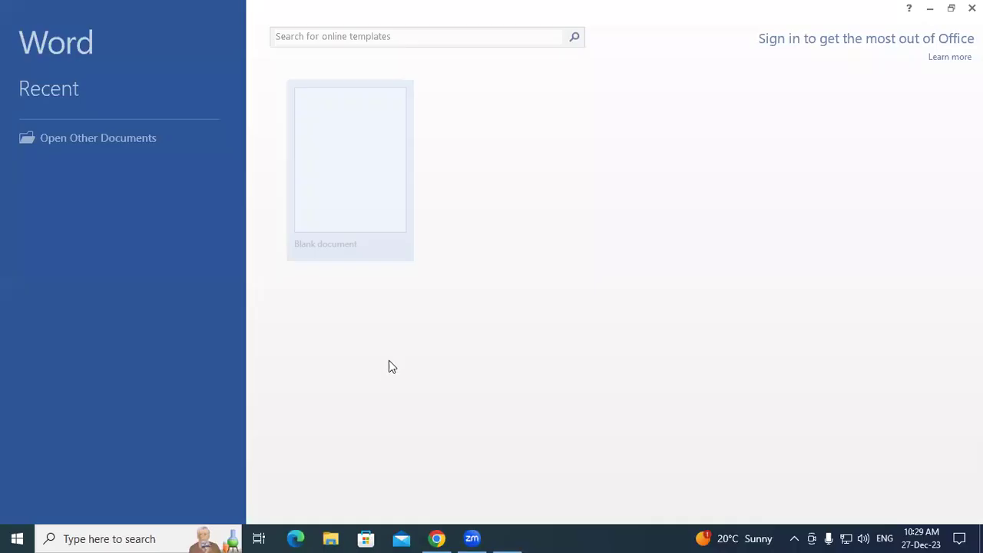
{"action": "left_click", "coordinate": [379, 213]}
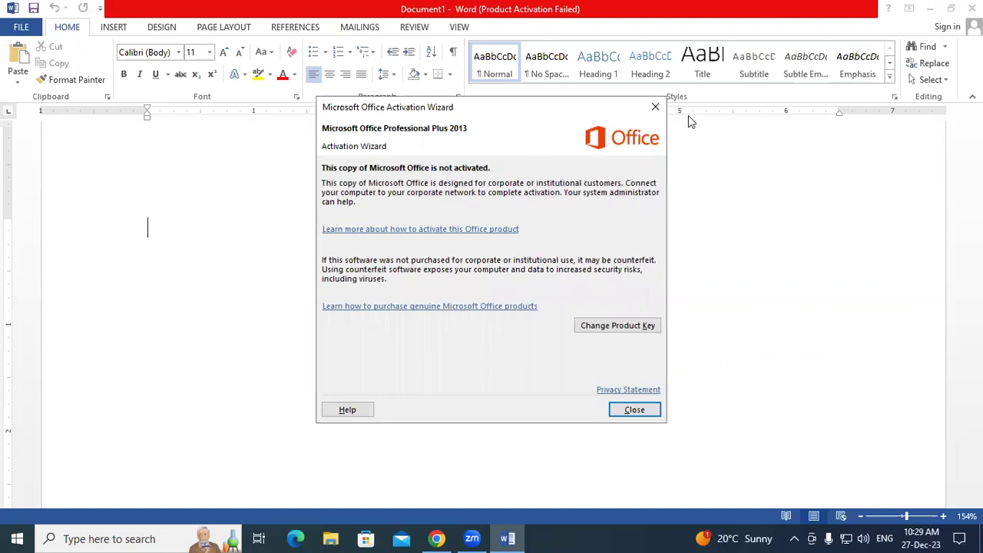
- Dismiss the activation notice and generate sample text with =rand(100)
{"action": "left_click", "coordinate": [655, 107]}
{"action": "type", "text": "=rand(100"}
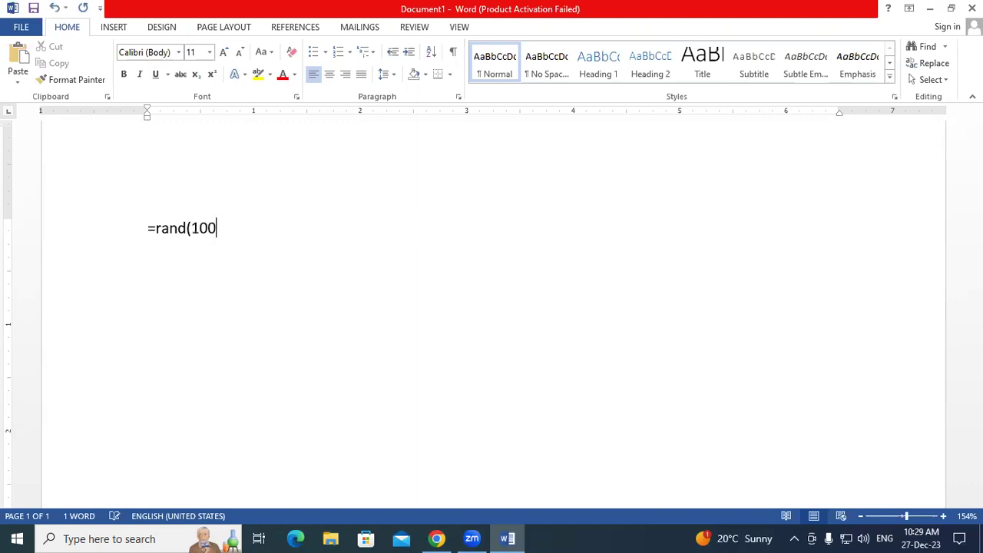
{"action": "type", "text": ")"}
{"action": "key", "text": "Return"}
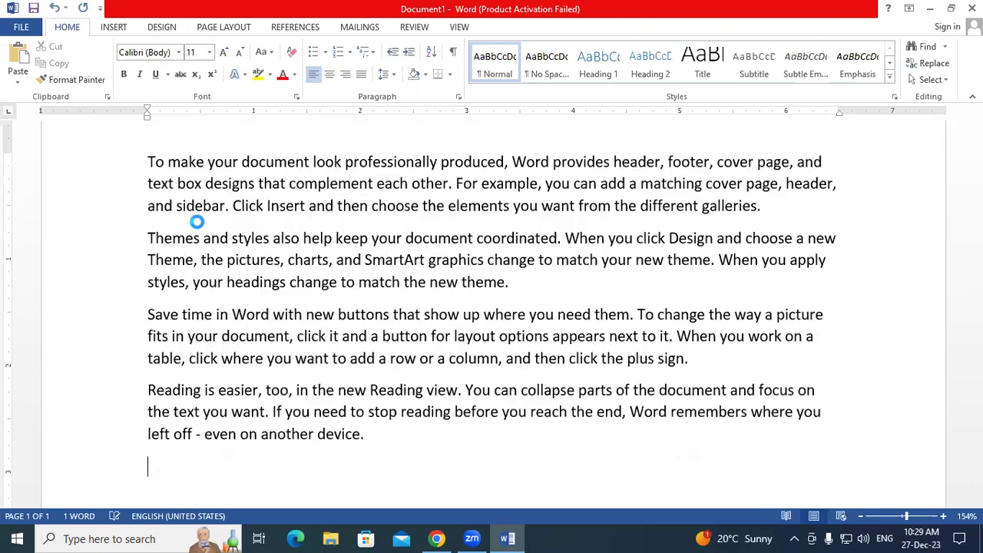
- Set the mail merge type to Directory, then back to Normal Word Document
{"action": "left_click", "coordinate": [360, 27]}
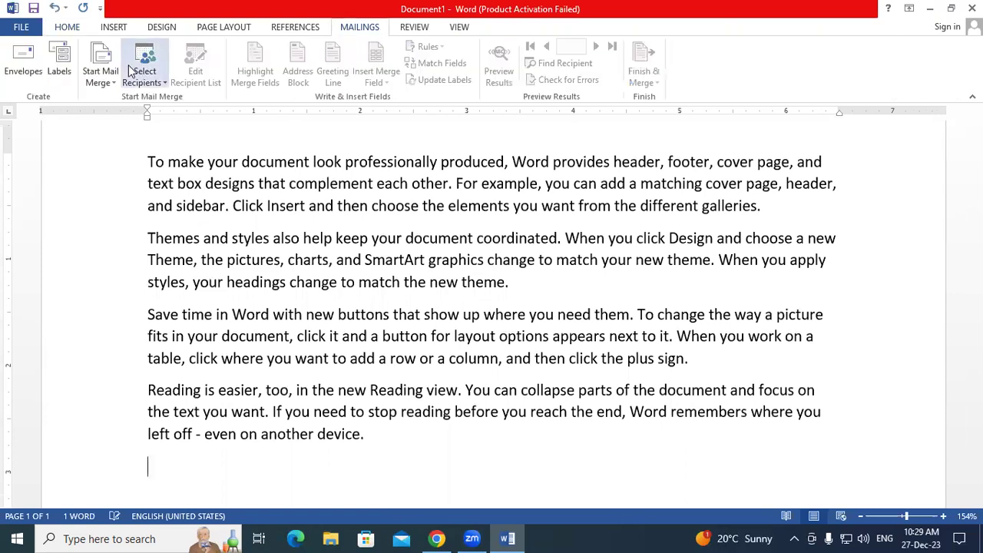
{"action": "left_click", "coordinate": [112, 83]}
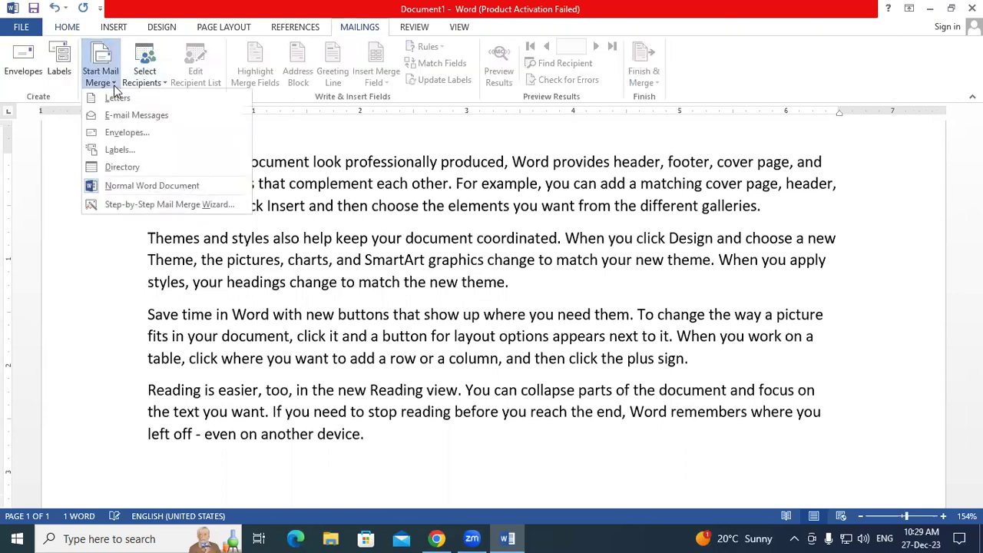
{"action": "left_click", "coordinate": [123, 167]}
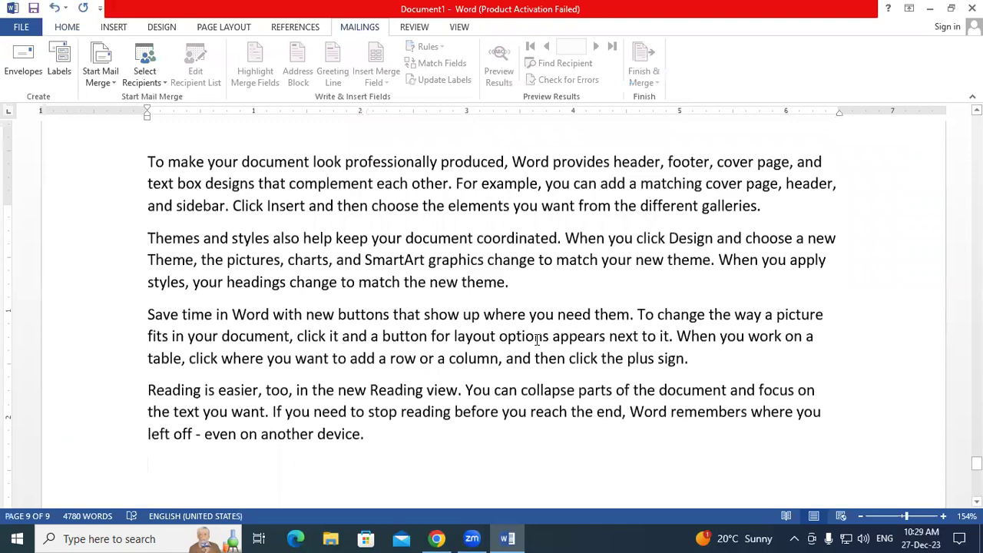
{"action": "scroll", "coordinate": [114, 114], "scroll_direction": "up", "scroll_amount": 20}
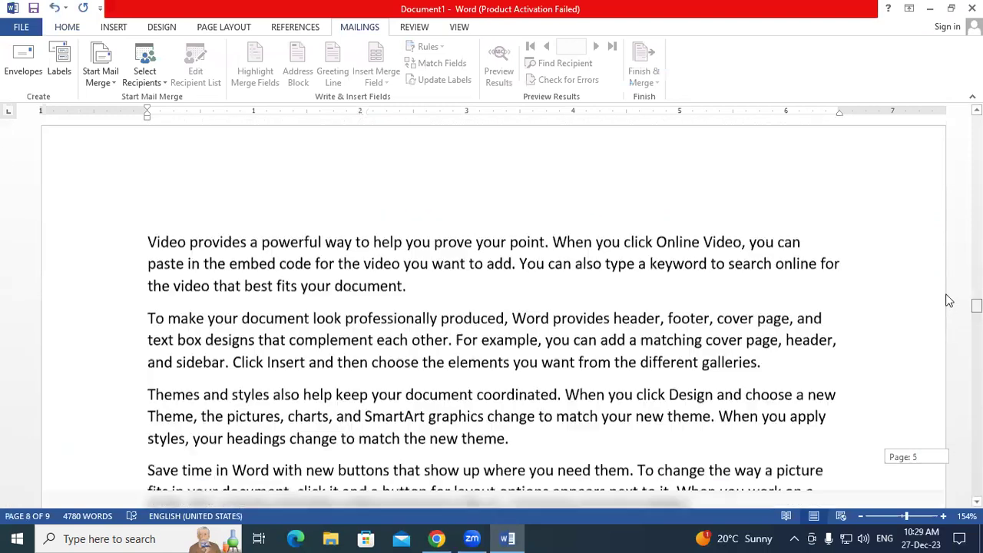
{"action": "left_click", "coordinate": [101, 76]}
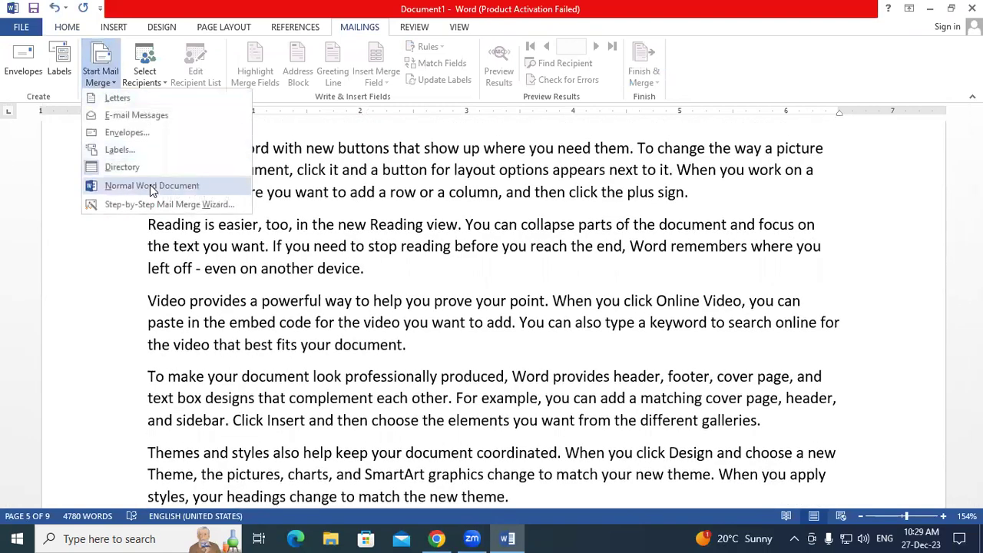
{"action": "left_click", "coordinate": [152, 186]}
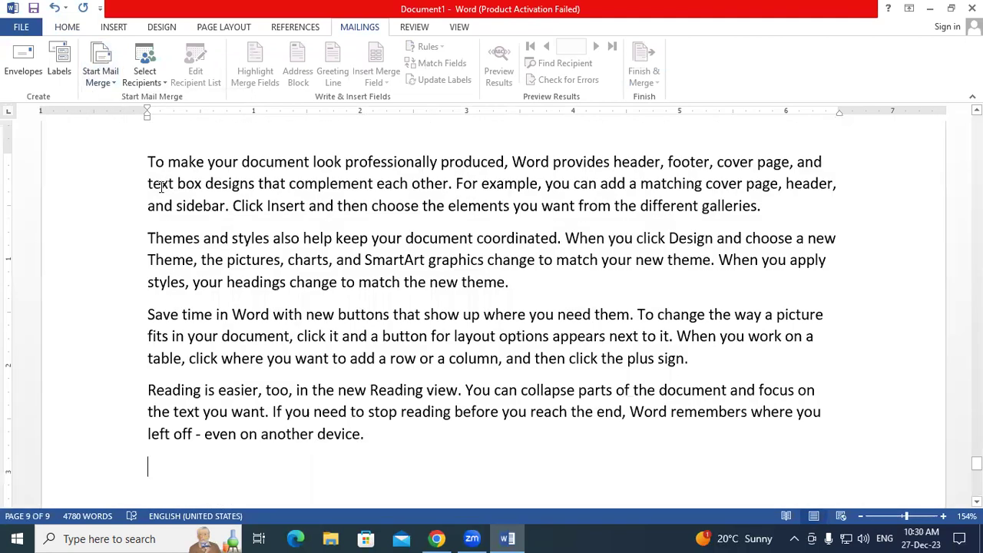
{"action": "left_click", "coordinate": [101, 73]}
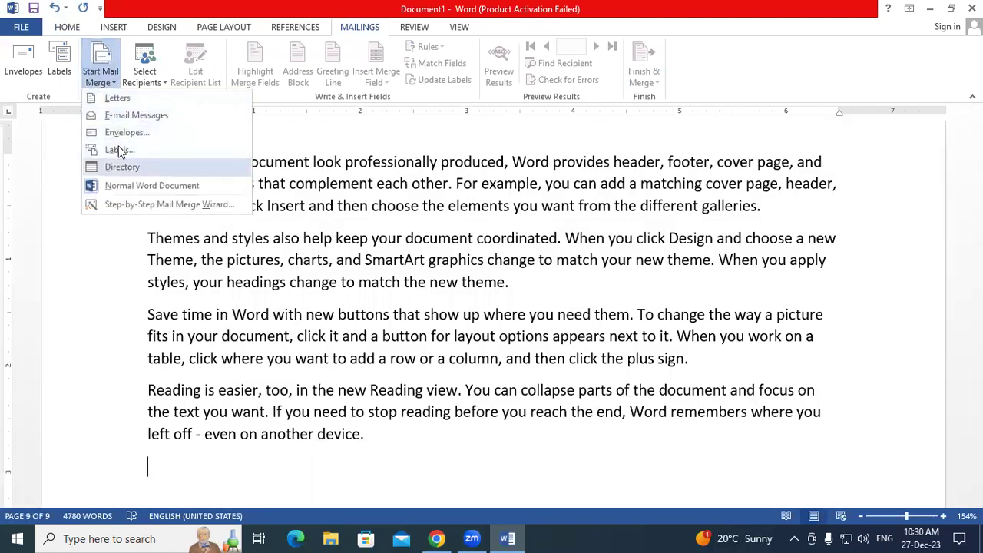
{"action": "left_click", "coordinate": [123, 188]}
- Look over the Page Layout paper sizes and the Start Mail Merge document types
{"action": "left_click", "coordinate": [225, 29]}
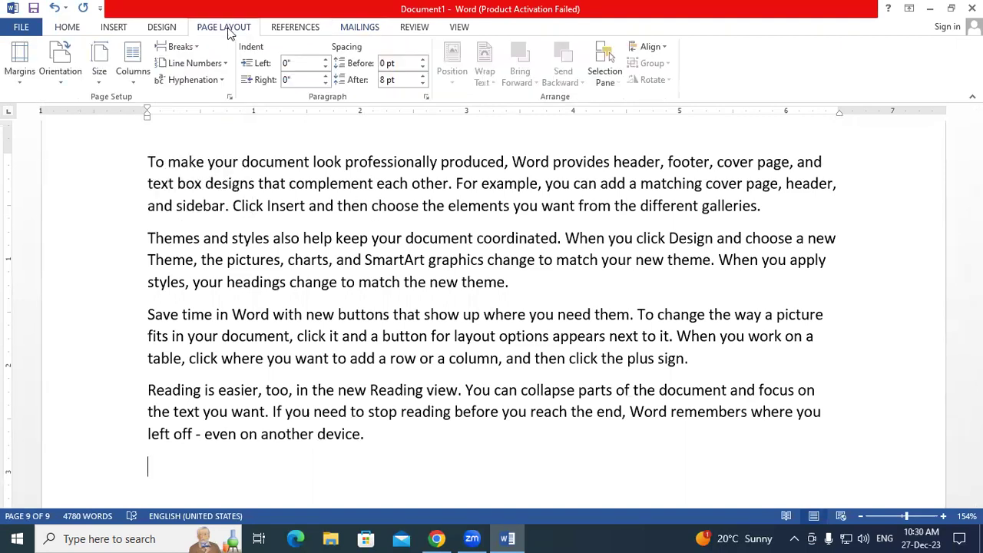
{"action": "left_click", "coordinate": [99, 68]}
{"action": "left_click", "coordinate": [99, 68]}
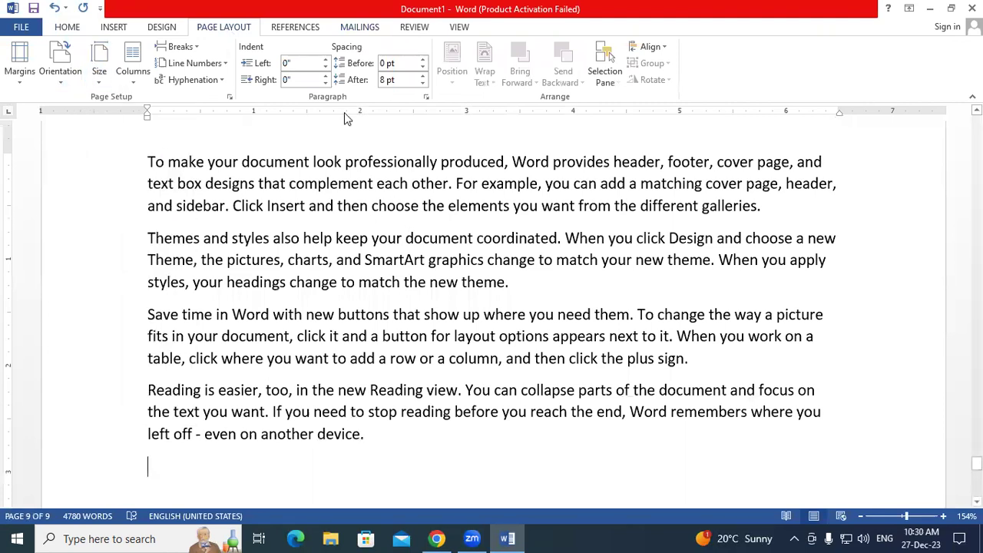
{"action": "left_click", "coordinate": [354, 31]}
{"action": "left_click", "coordinate": [107, 76]}
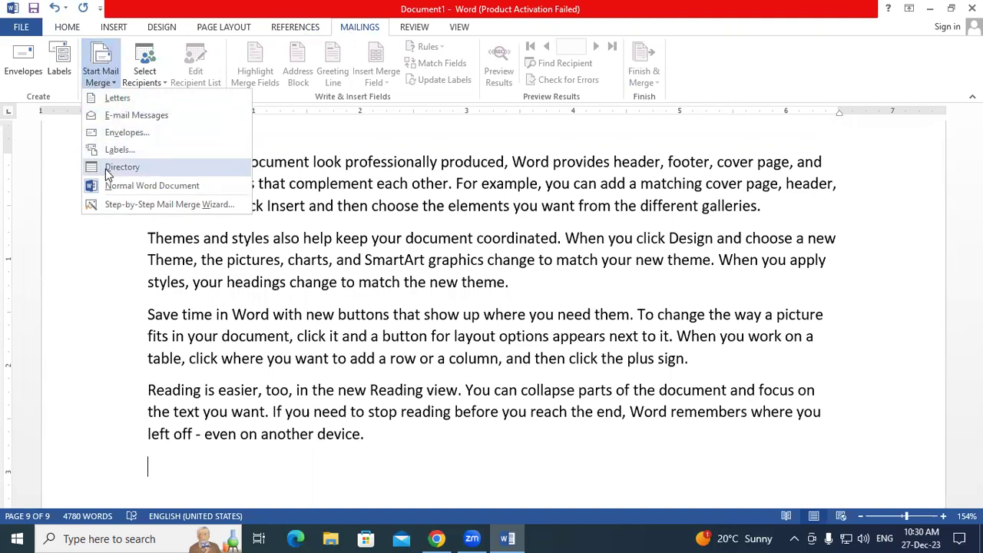
- Inspect the mail merge options under magnification, then select all the document text
{"action": "key", "text": "super+plus"}
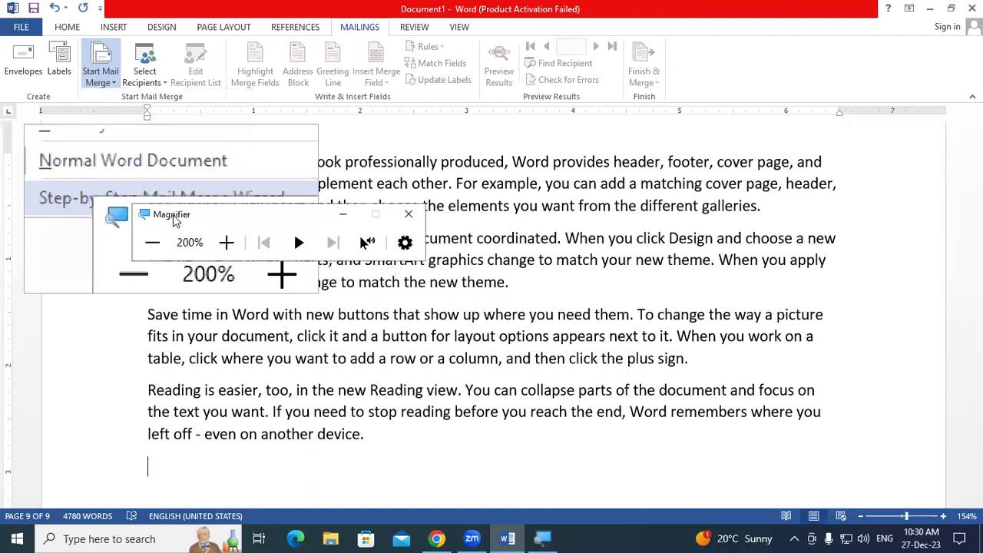
{"action": "left_click_drag", "start_coordinate": [176, 220], "coordinate": [191, 346]}
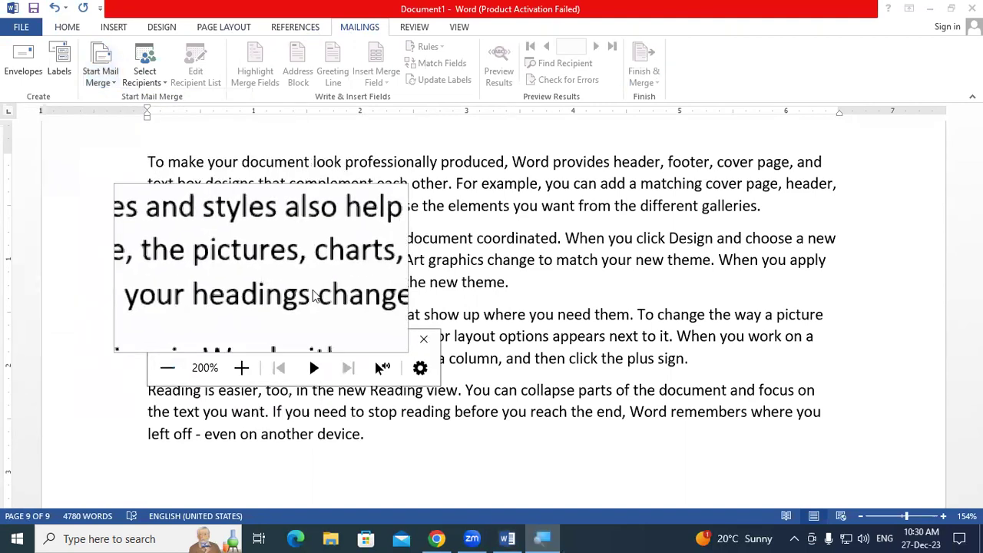
{"action": "left_click", "coordinate": [358, 345]}
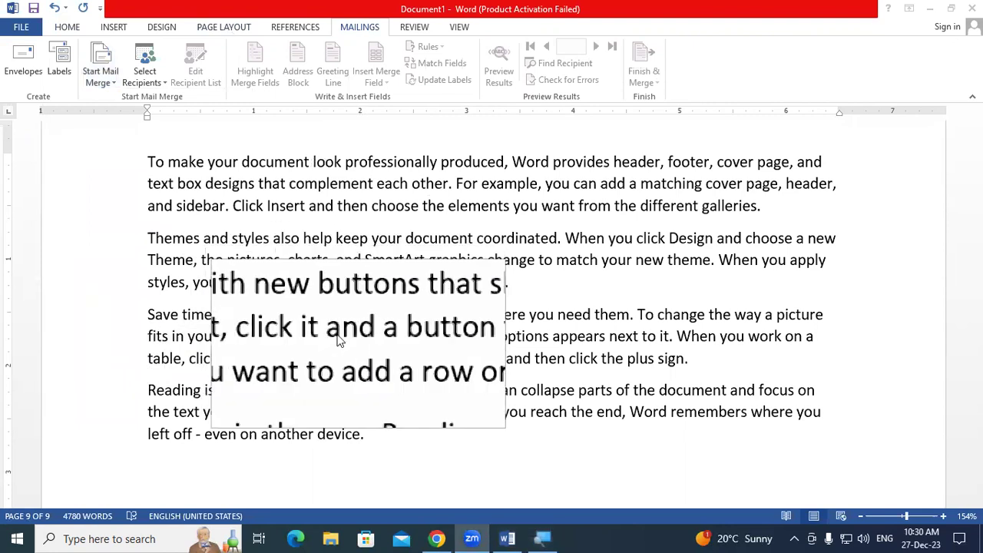
{"action": "left_click", "coordinate": [107, 83]}
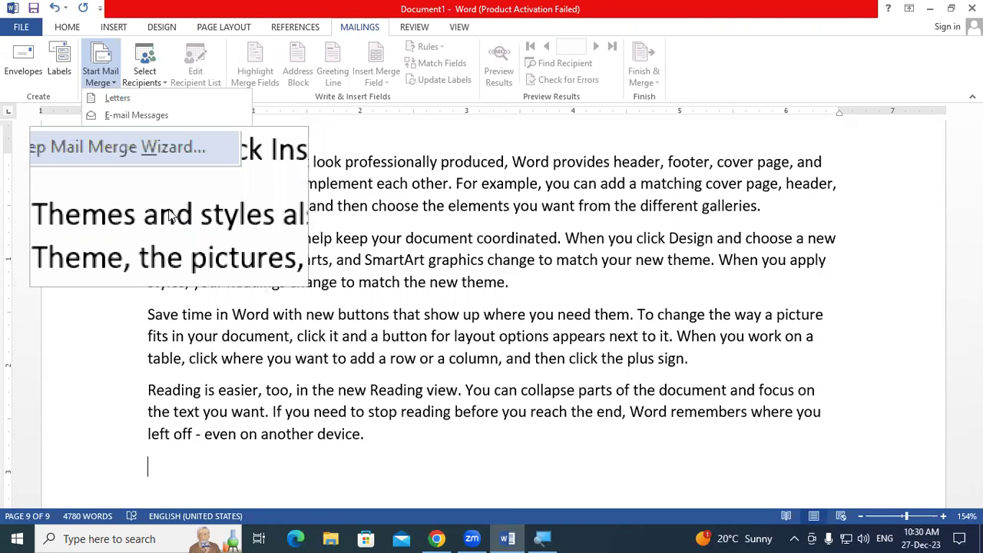
{"action": "key", "text": "super+Escape"}
{"action": "left_click", "coordinate": [193, 77]}
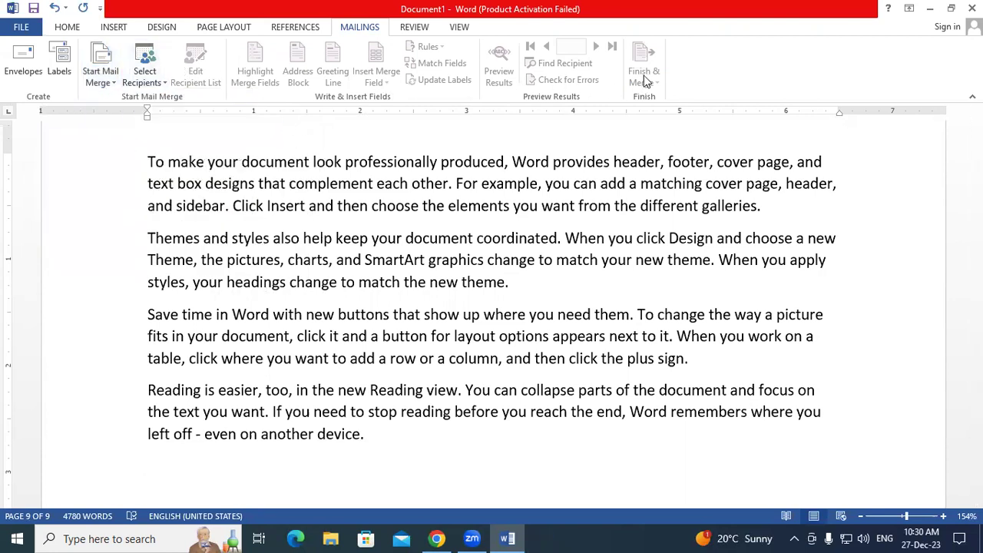
{"action": "left_click", "coordinate": [111, 83]}
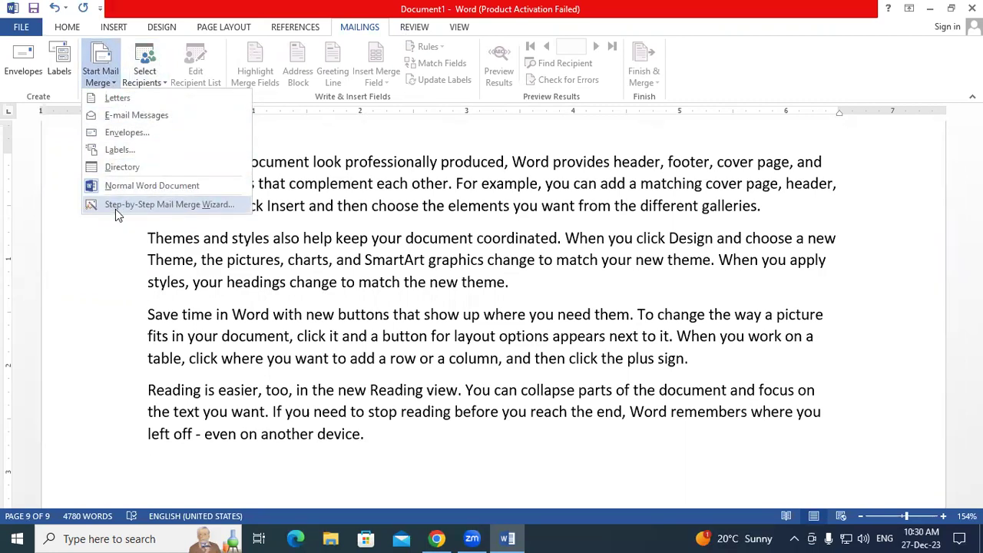
{"action": "left_click", "coordinate": [298, 309]}
{"action": "key", "text": "ctrl+a"}
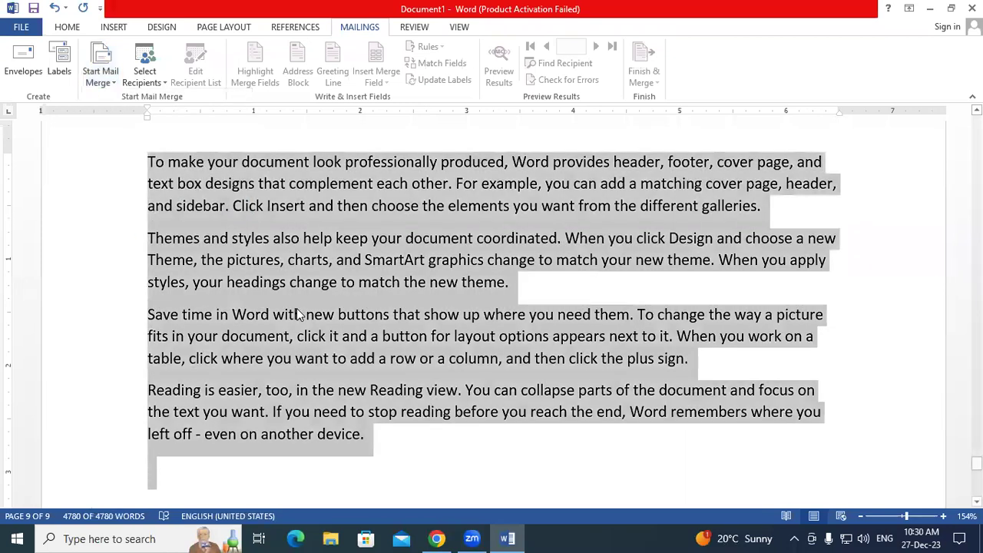
- Replace all text with two =rand(2) sample paragraphs and add an empty first line
{"action": "key", "text": "Delete"}
{"action": "scroll", "coordinate": [298, 307], "scroll_direction": "up", "scroll_amount": 2}
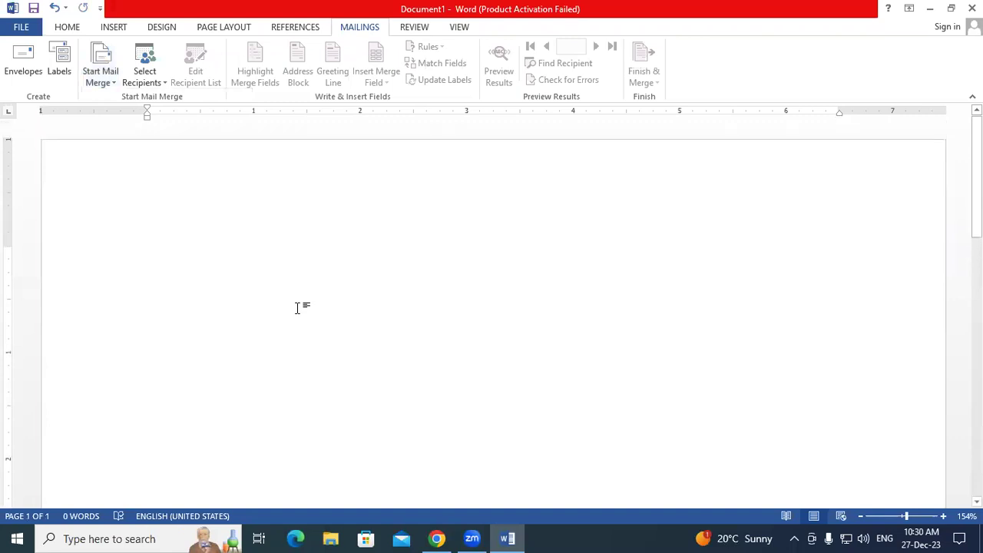
{"action": "type", "text": "="}
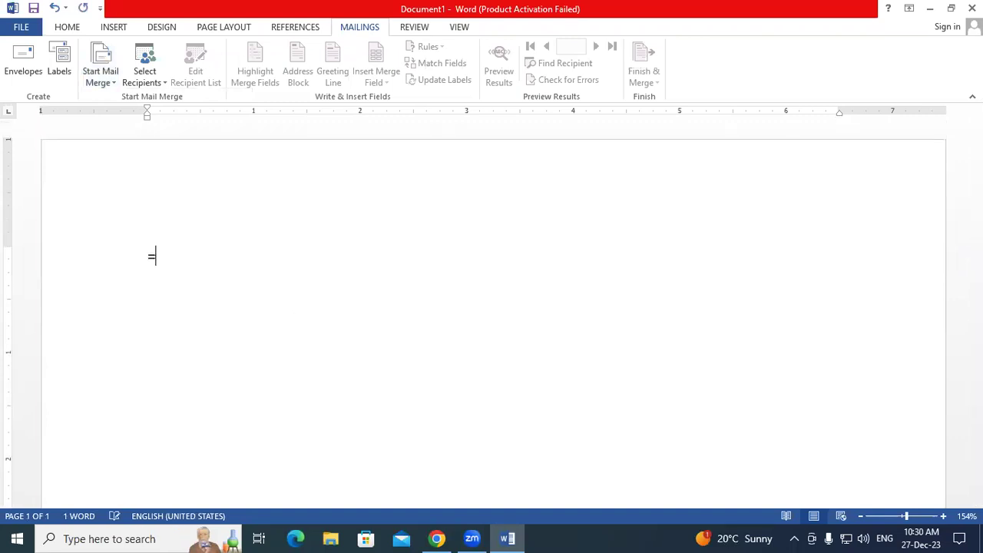
{"action": "type", "text": "rand(2)"}
{"action": "key", "text": "Return"}
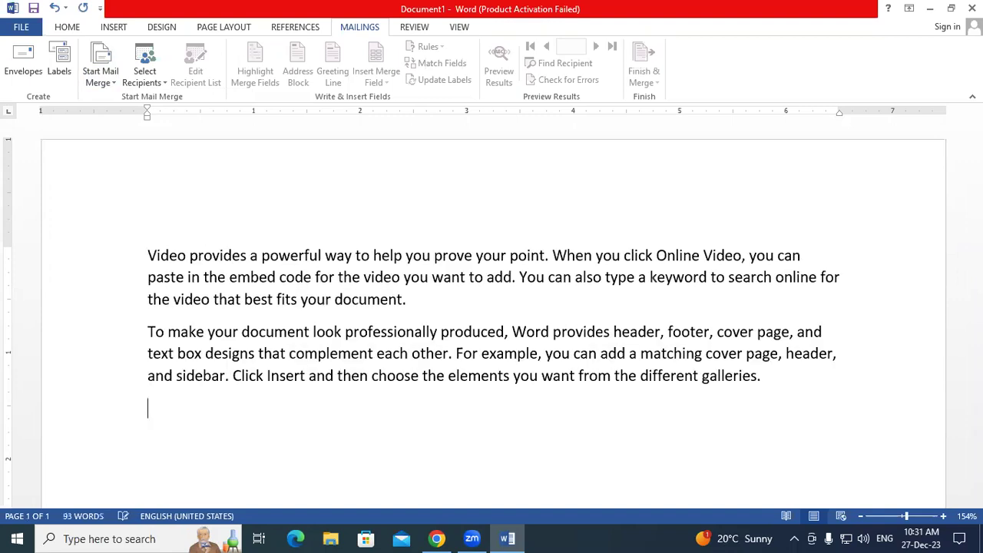
{"action": "left_click_drag", "start_coordinate": [148, 255], "coordinate": [757, 389]}
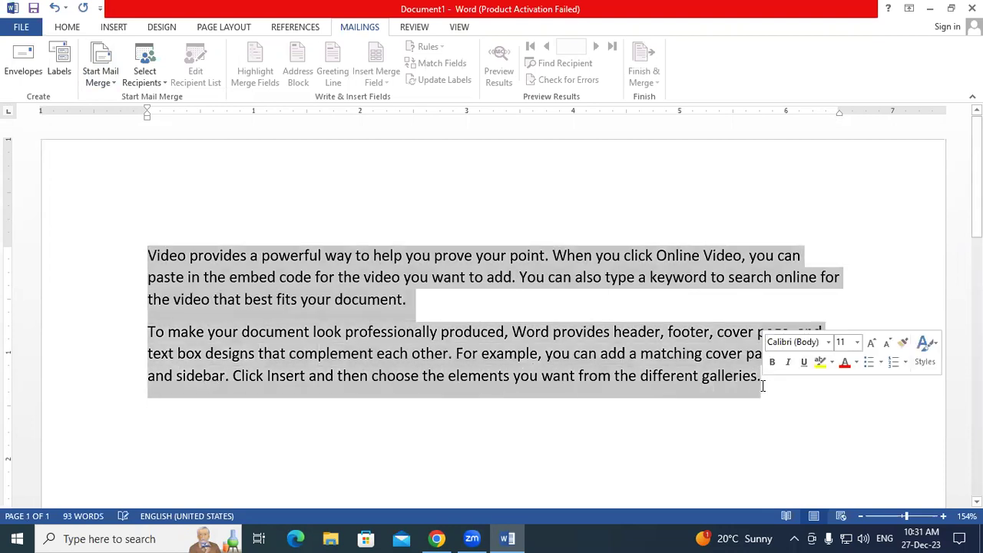
{"action": "left_click", "coordinate": [158, 216]}
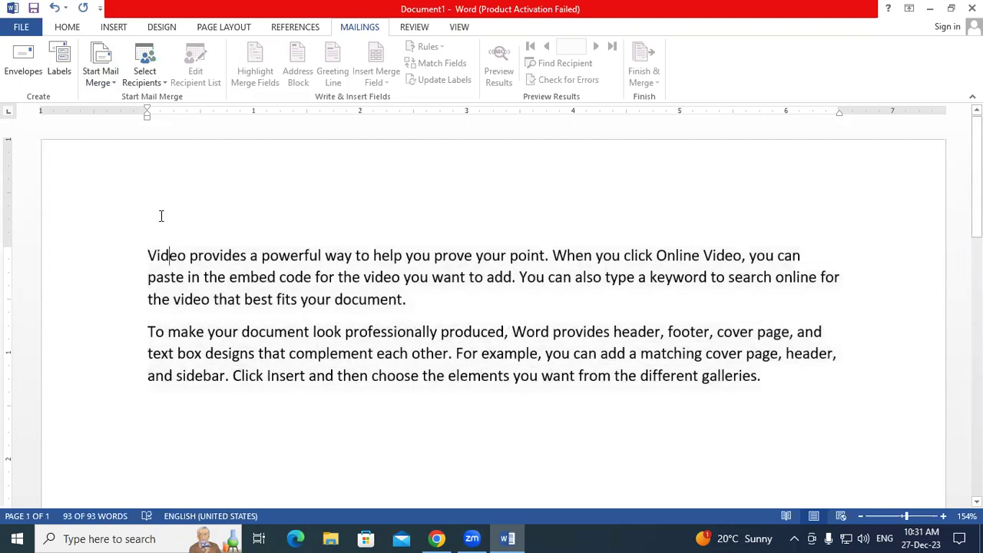
{"action": "key", "text": "Return"}
{"action": "key", "text": "Up"}
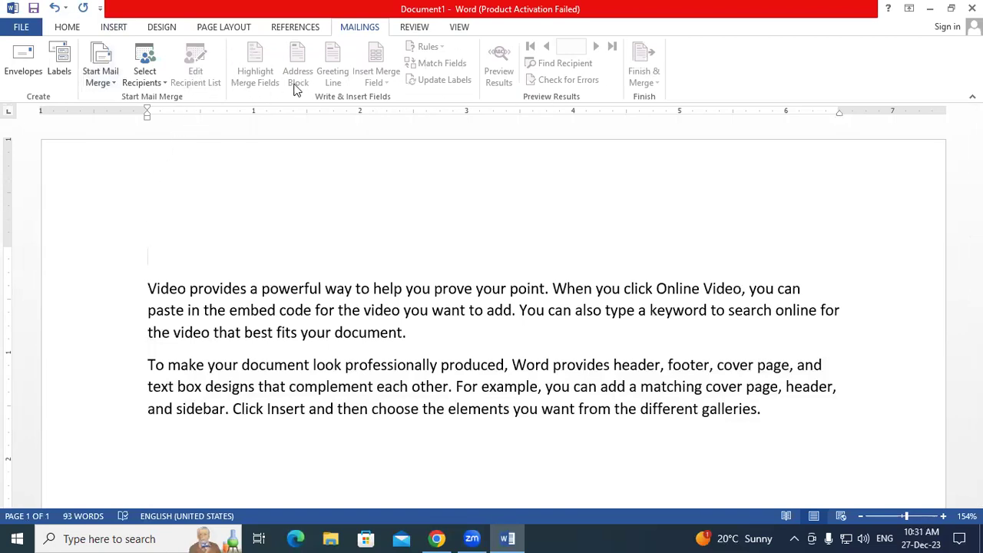
{"action": "left_click", "coordinate": [112, 83]}
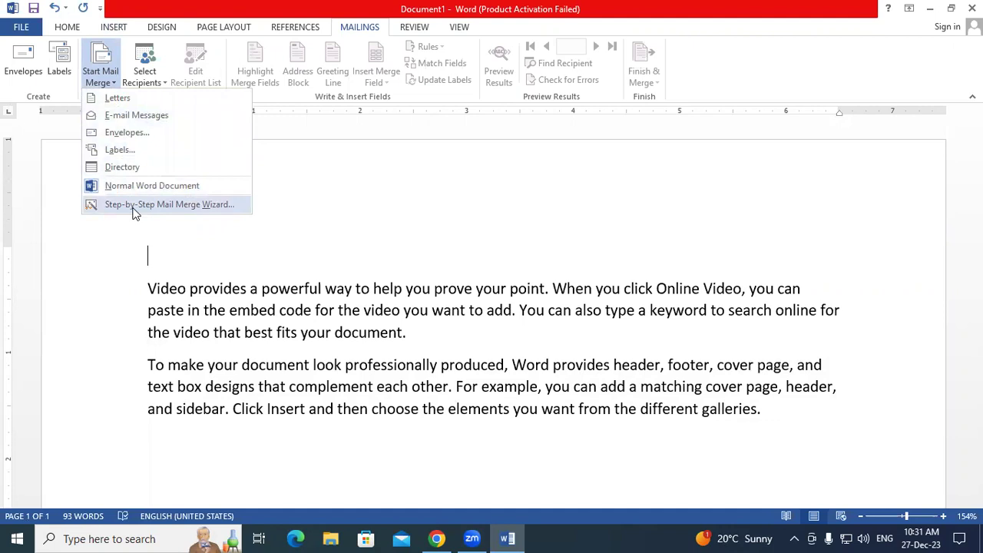
- Launch the Step-by-Step Mail Merge Wizard with Letters as the type and go to Step 2
{"action": "left_click", "coordinate": [134, 208]}
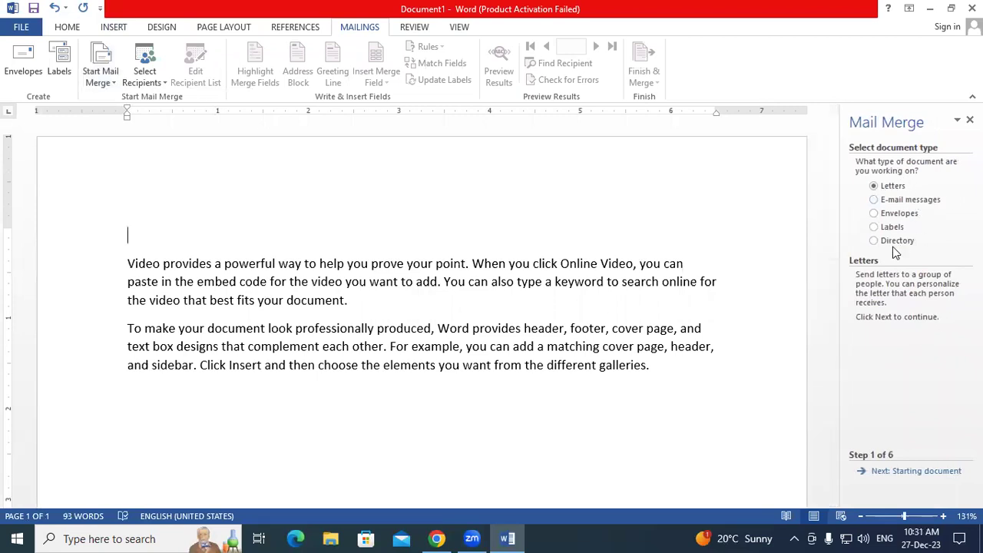
{"action": "left_click", "coordinate": [102, 75]}
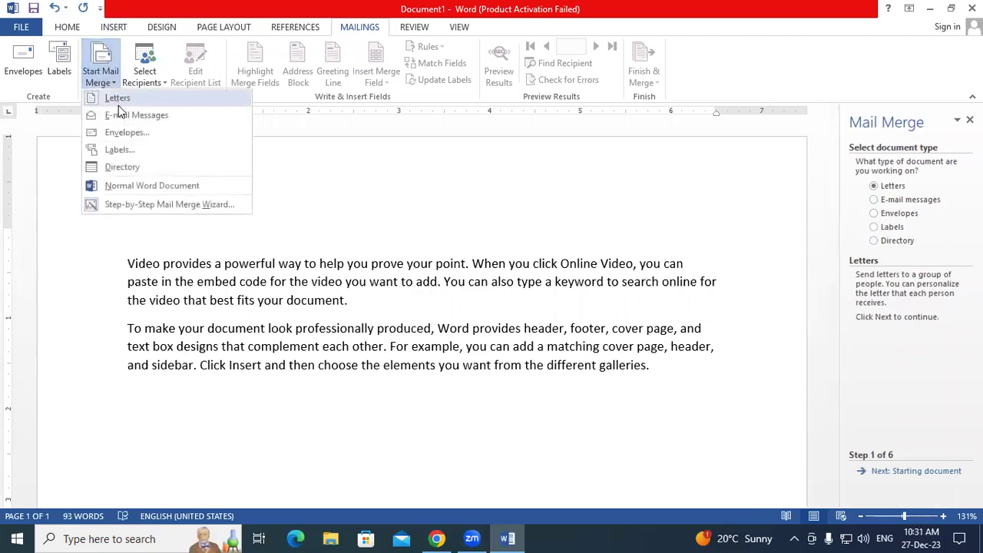
{"action": "left_click", "coordinate": [362, 235]}
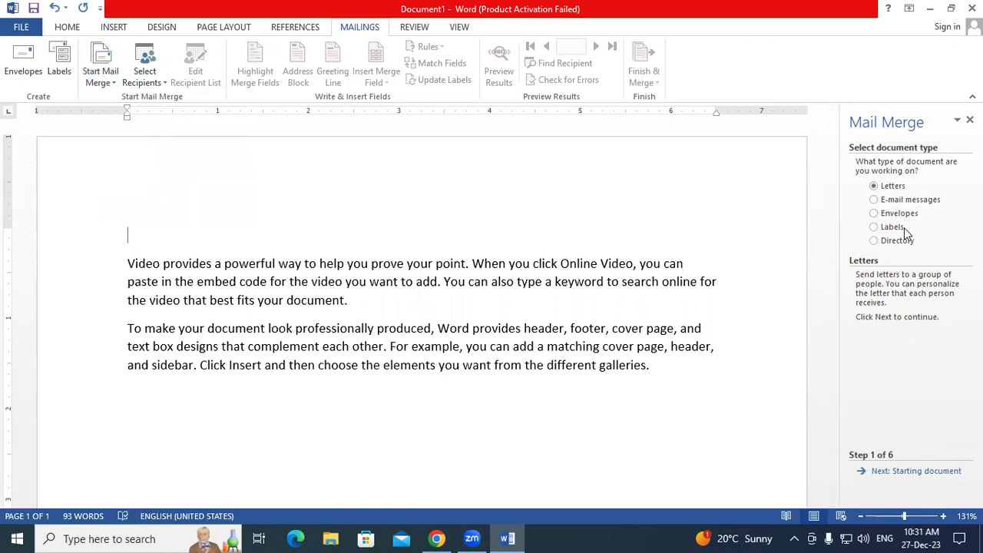
{"action": "left_click", "coordinate": [875, 199]}
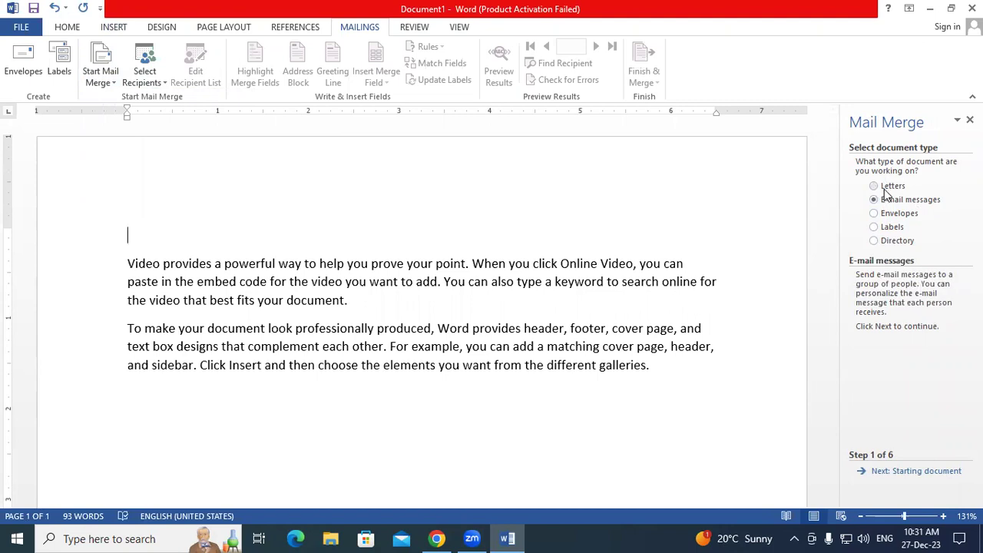
{"action": "left_click", "coordinate": [886, 188]}
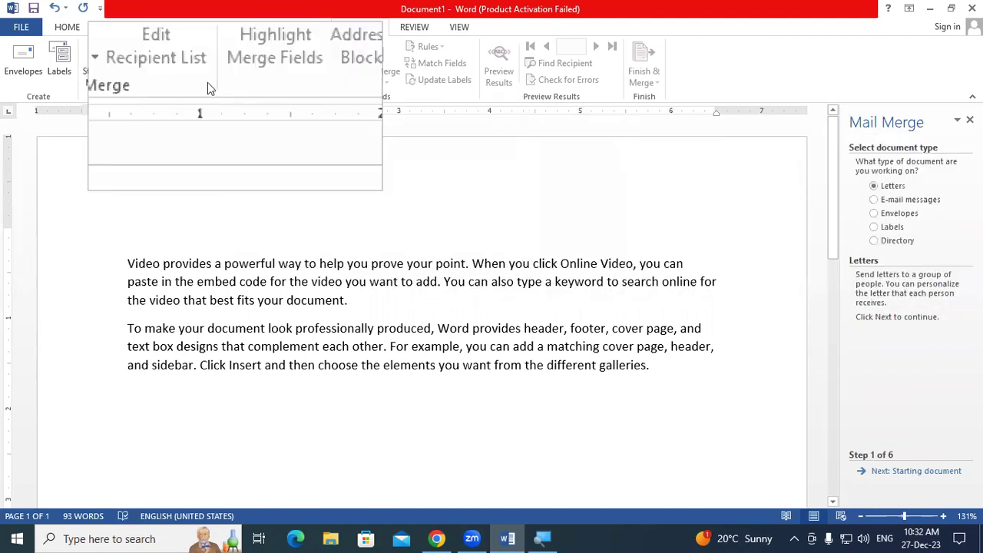
{"action": "left_click", "coordinate": [95, 79]}
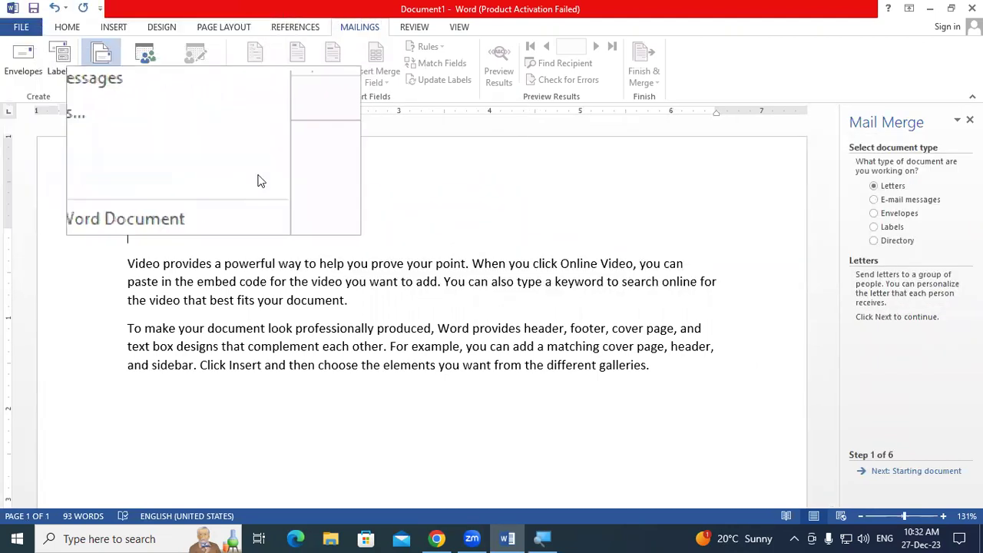
{"action": "left_click", "coordinate": [502, 202]}
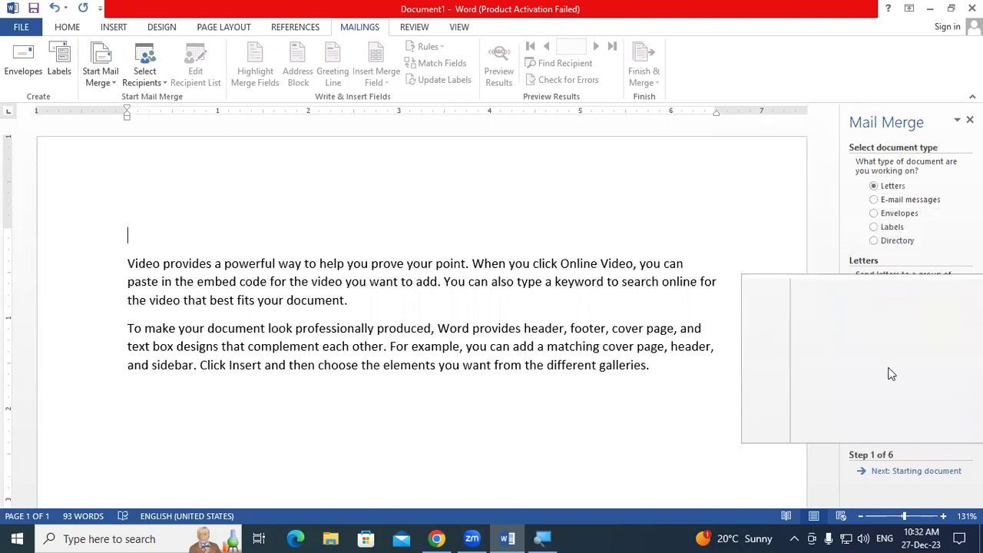
{"action": "left_click", "coordinate": [919, 471]}
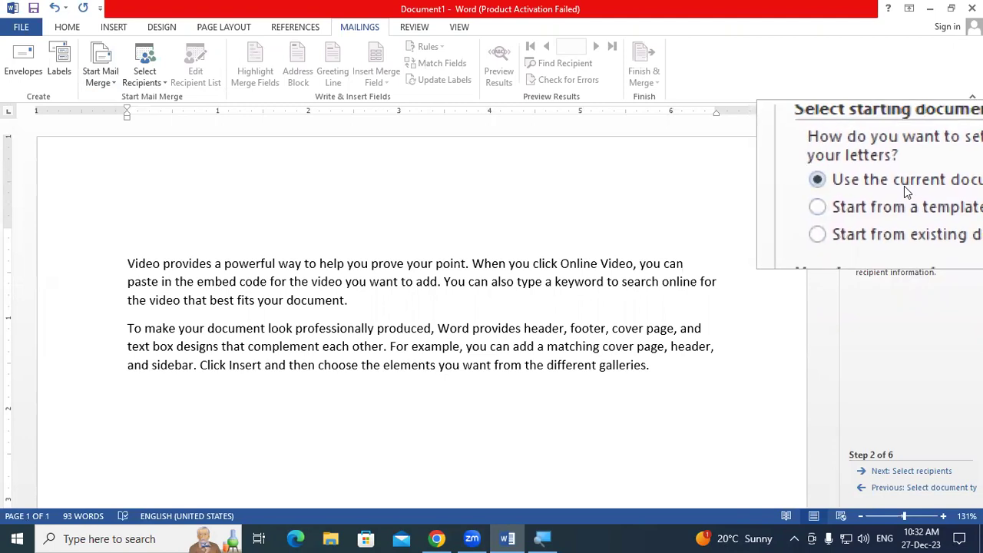
- Keep 'Use the current document' and advance the wizard to Step 3, selecting recipients
{"action": "left_click", "coordinate": [927, 478]}
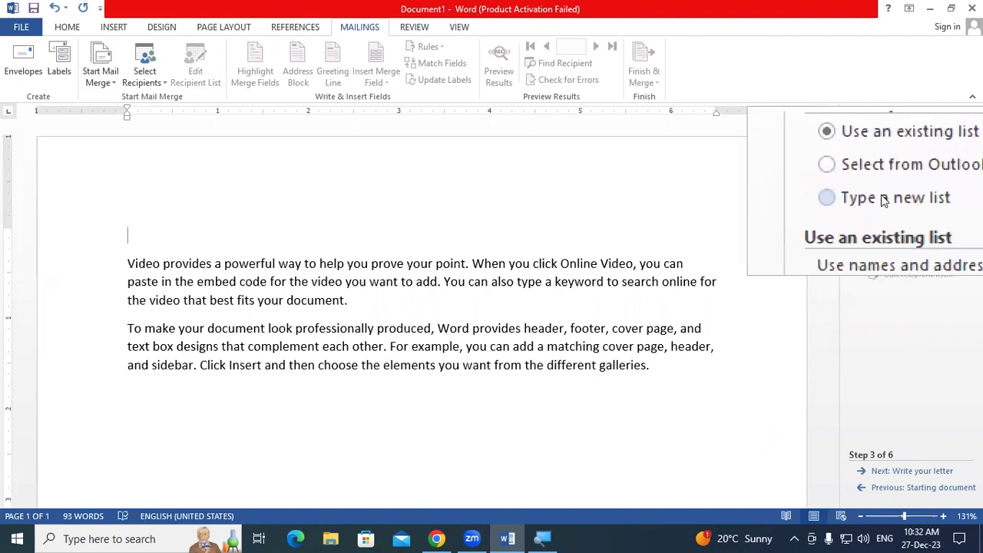
{"action": "left_click", "coordinate": [153, 83]}
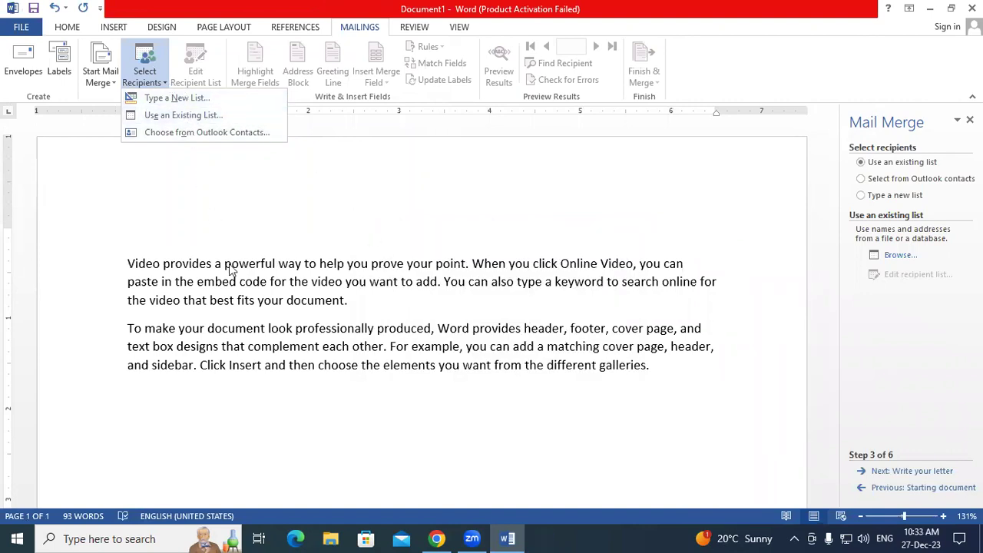
- Choose 'Type a new list' in the wizard, open the blank New Address List, and close it
{"action": "left_click", "coordinate": [367, 306]}
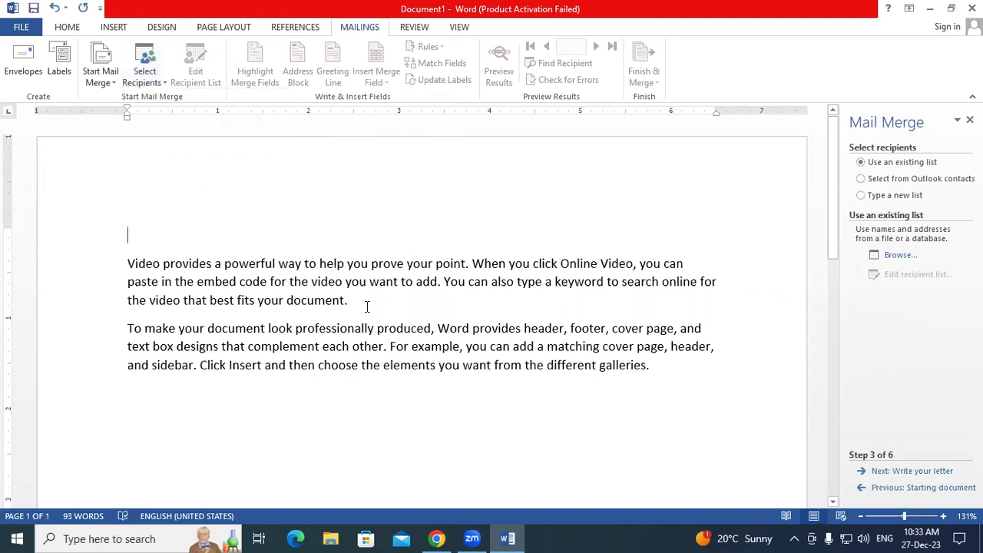
{"action": "left_click", "coordinate": [873, 198]}
{"action": "left_click", "coordinate": [896, 255]}
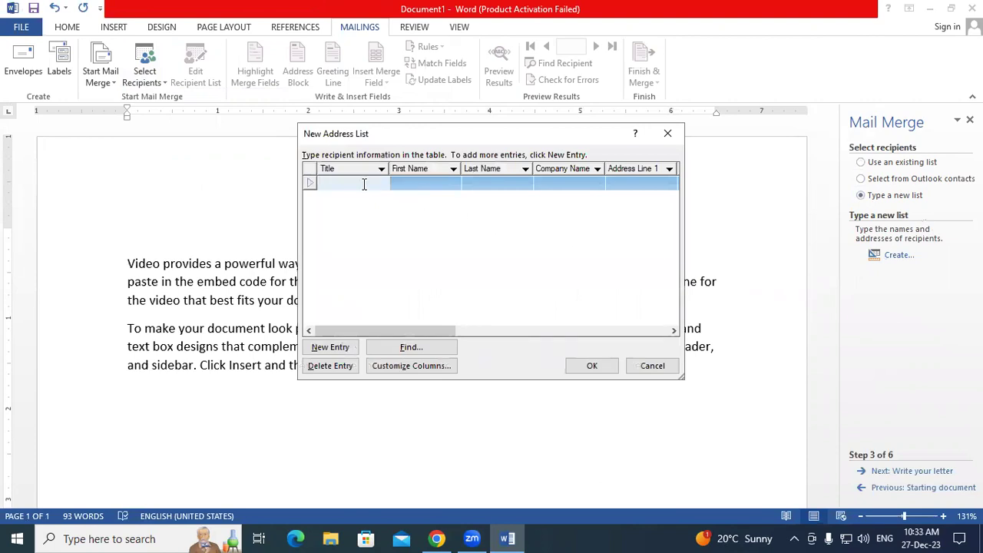
{"action": "left_click", "coordinate": [667, 133]}
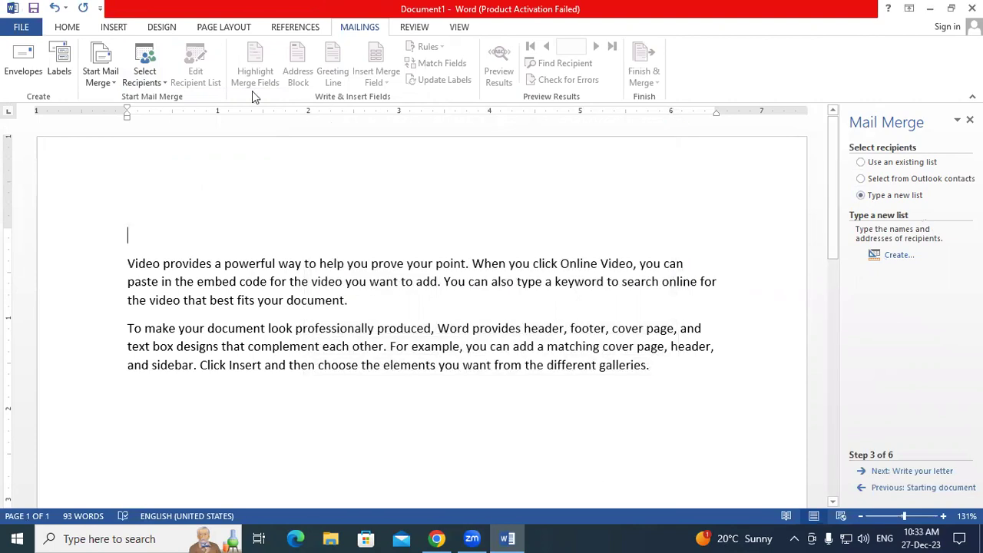
- Open Type a New List from Select Recipients, close it, and review the recipient sources
{"action": "left_click", "coordinate": [145, 82]}
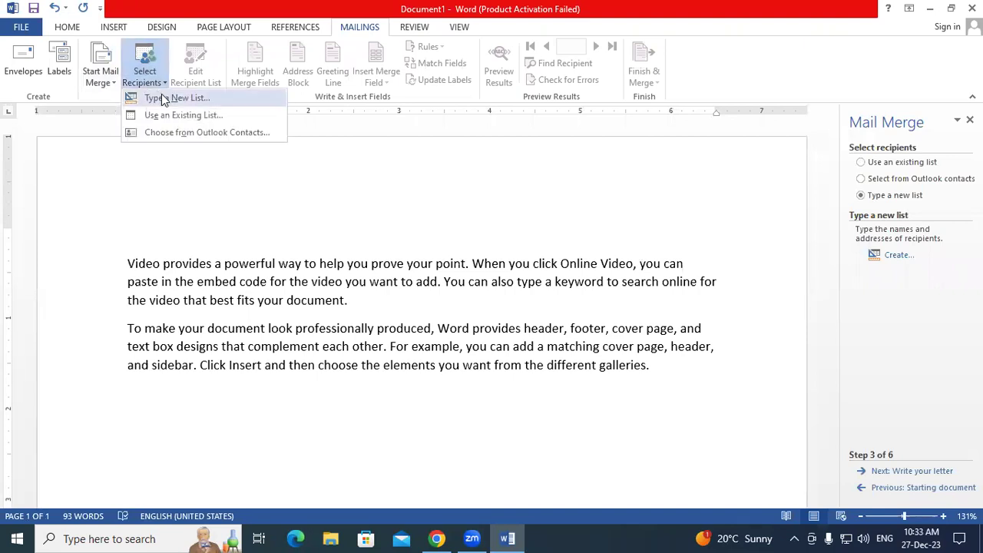
{"action": "left_click", "coordinate": [164, 97]}
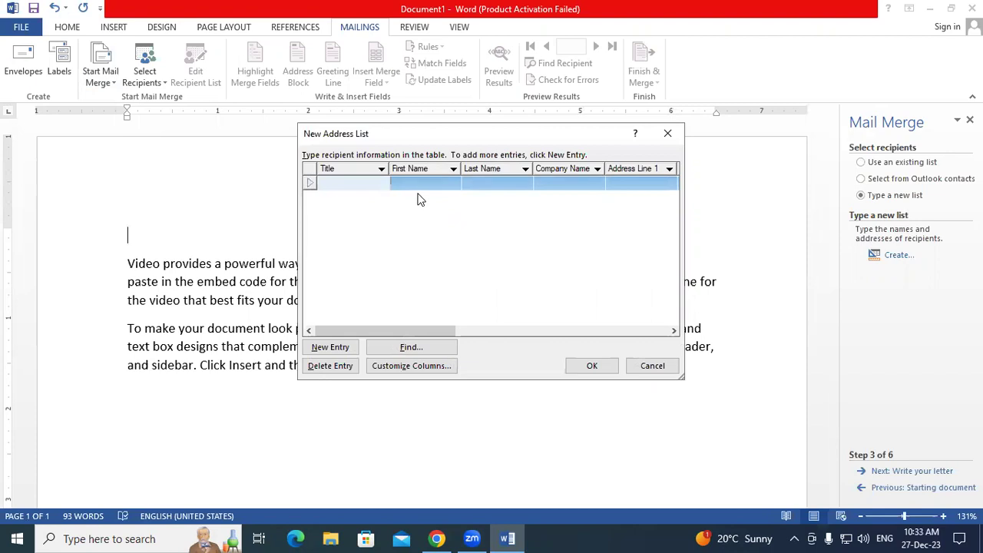
{"action": "left_click", "coordinate": [669, 135]}
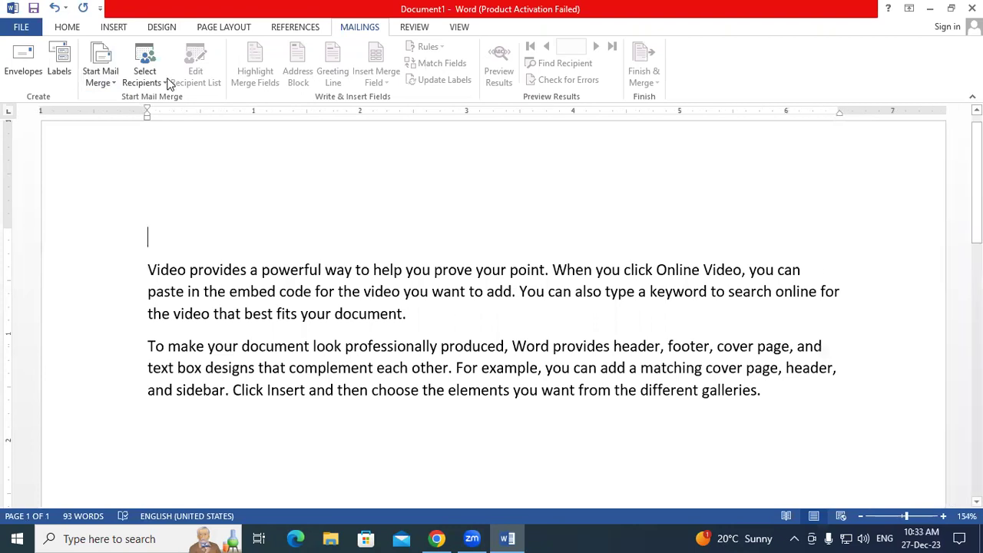
{"action": "left_click", "coordinate": [157, 80]}
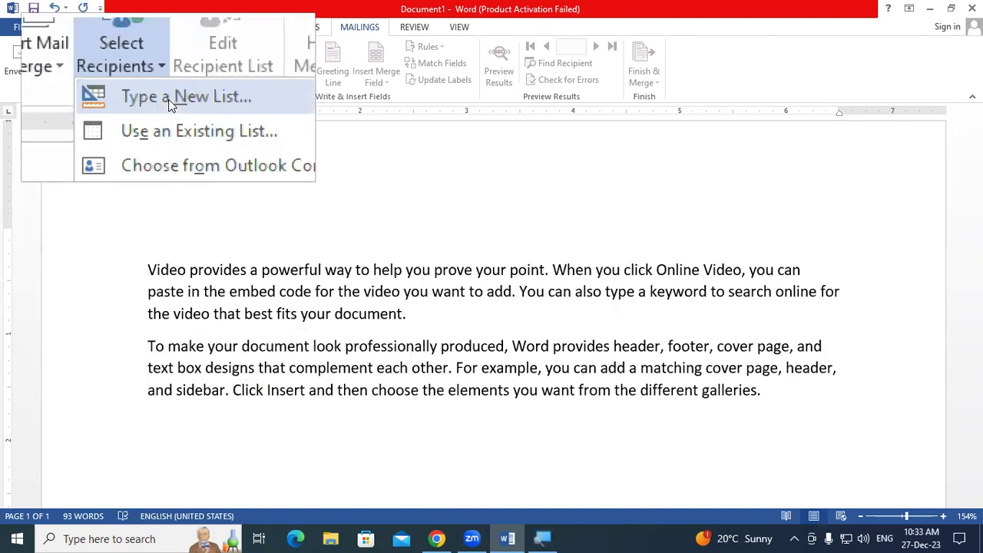
{"action": "left_click", "coordinate": [149, 270]}
{"action": "left_click_drag", "start_coordinate": [149, 271], "coordinate": [202, 339]}
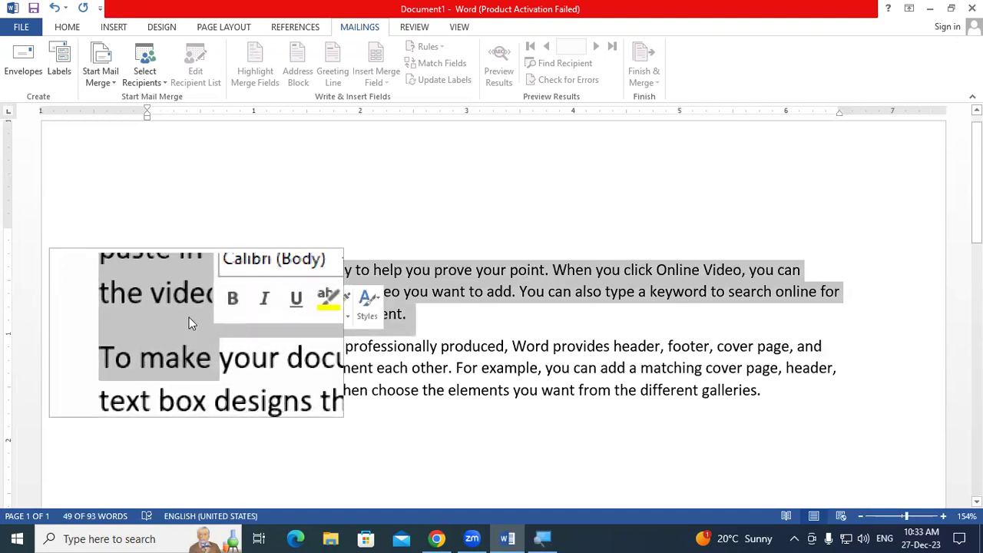
{"action": "left_click", "coordinate": [179, 310]}
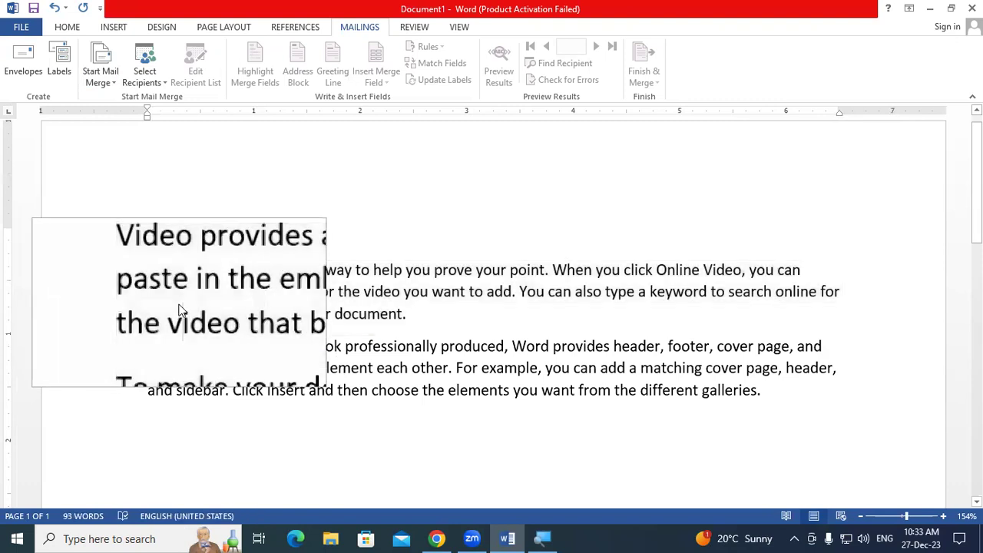
{"action": "left_click", "coordinate": [151, 72]}
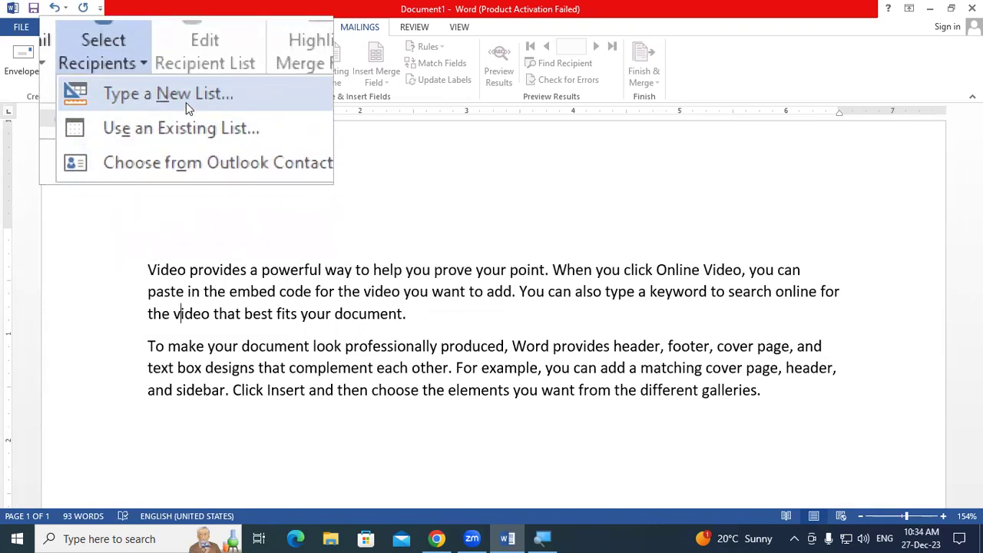
- Start a new typed recipient list and scroll its columns right through ZIP Code to E-mail Address
{"action": "left_click", "coordinate": [186, 102]}
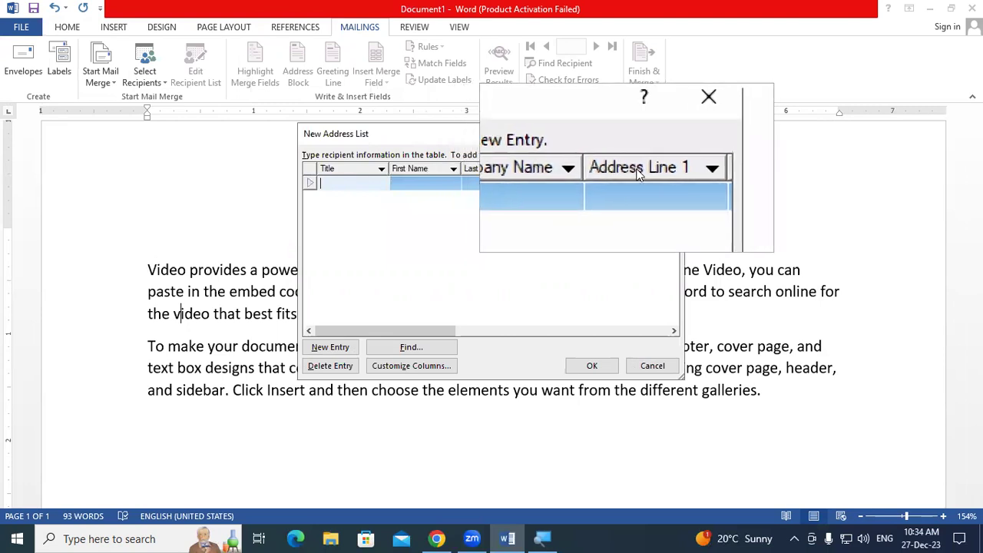
{"action": "left_click", "coordinate": [675, 332]}
{"action": "left_click", "coordinate": [675, 332]}
{"action": "left_click", "coordinate": [675, 332]}
{"action": "left_click", "coordinate": [675, 333]}
{"action": "left_click", "coordinate": [675, 332]}
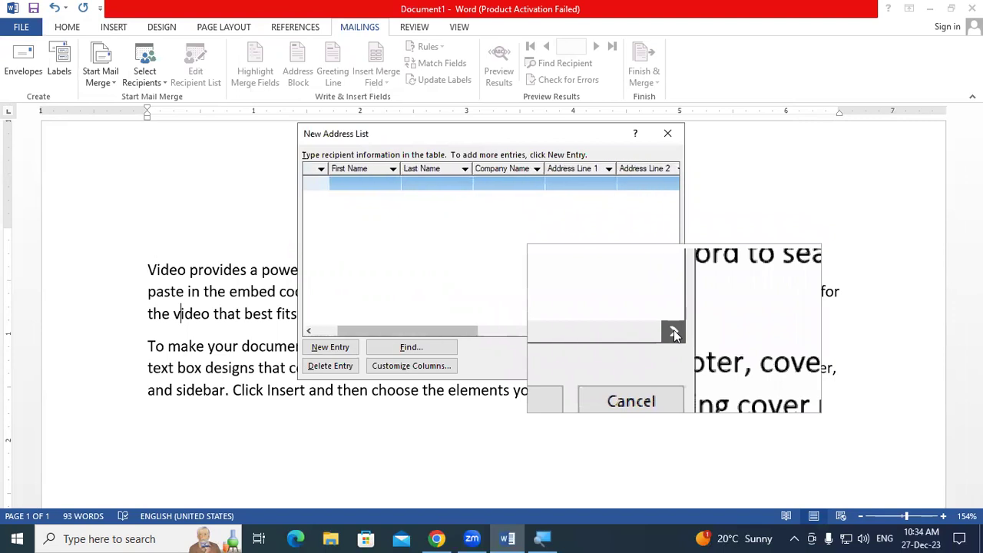
{"action": "left_click", "coordinate": [675, 332]}
{"action": "left_click", "coordinate": [675, 333]}
{"action": "left_click", "coordinate": [675, 333]}
{"action": "left_click", "coordinate": [675, 333]}
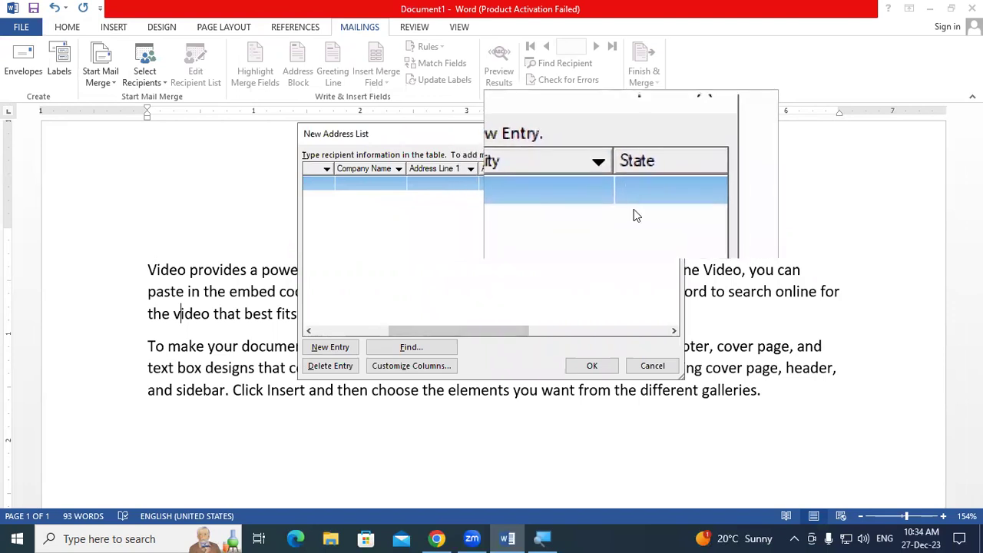
{"action": "left_click_drag", "start_coordinate": [677, 334], "coordinate": [678, 334]}
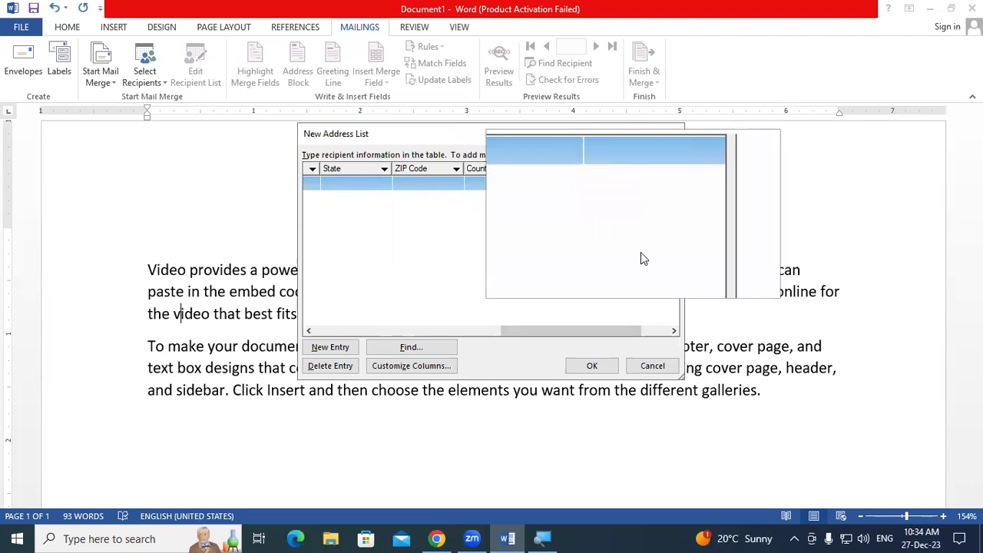
{"action": "left_click", "coordinate": [673, 331]}
{"action": "left_click", "coordinate": [673, 331]}
{"action": "left_click", "coordinate": [674, 331]}
{"action": "left_click", "coordinate": [673, 331]}
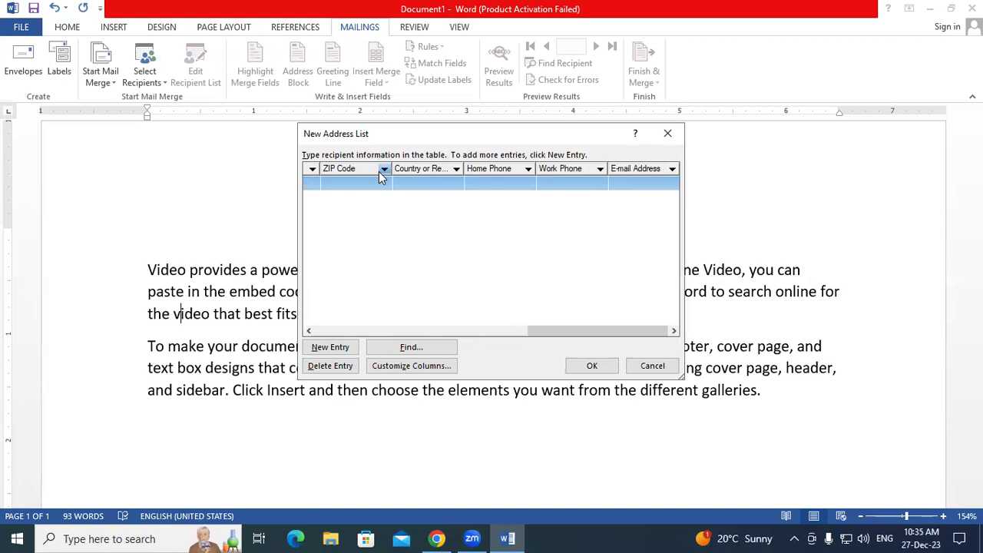
{"action": "key", "text": "super+plus"}
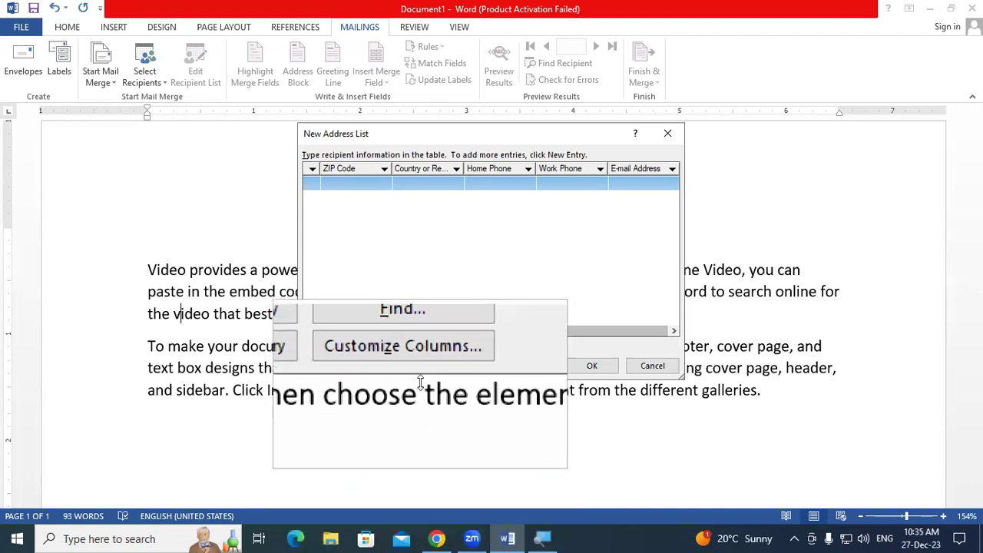
- In Customize Address List, delete the Title and First Name fields
{"action": "left_click", "coordinate": [419, 373]}
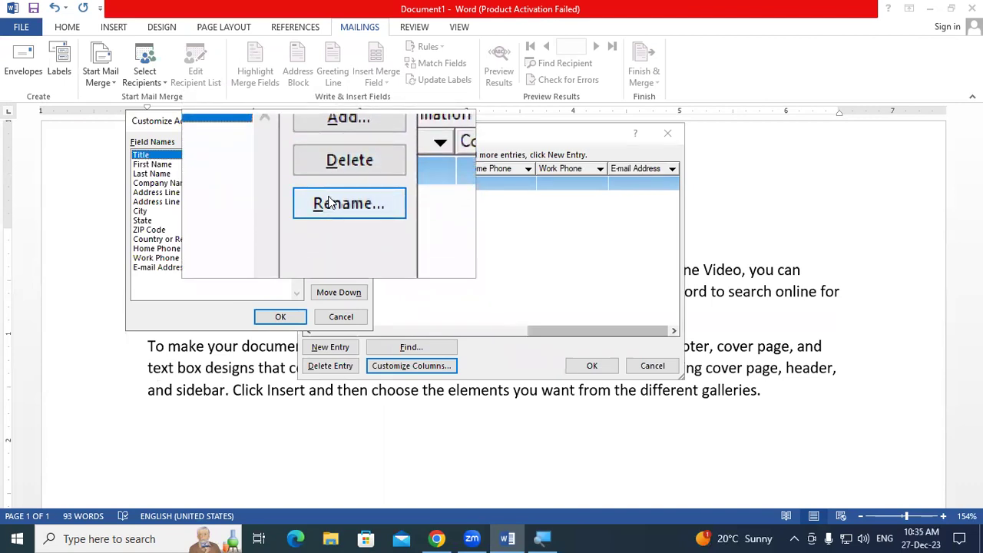
{"action": "key", "text": "super+Escape"}
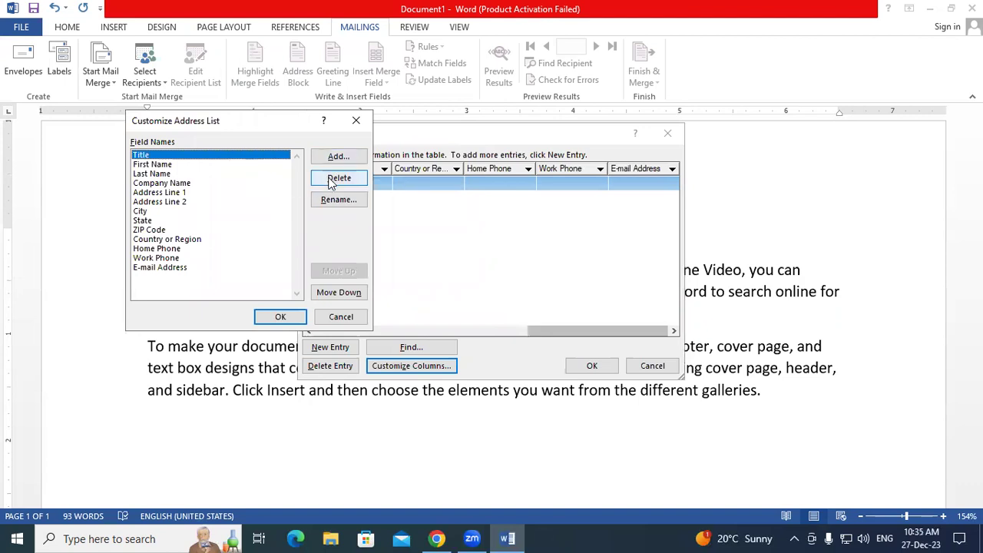
{"action": "left_click", "coordinate": [165, 166]}
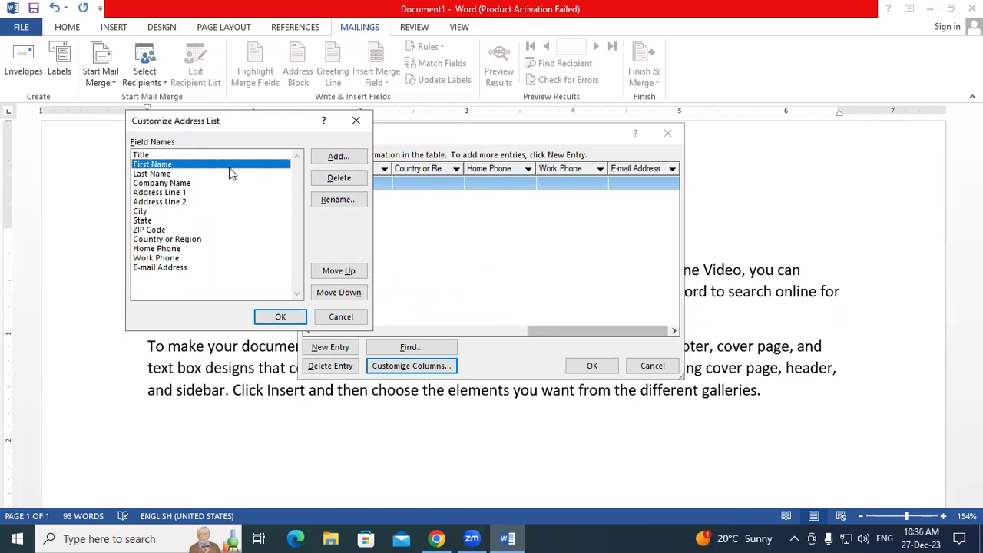
{"action": "left_click", "coordinate": [175, 156]}
{"action": "left_click", "coordinate": [338, 178]}
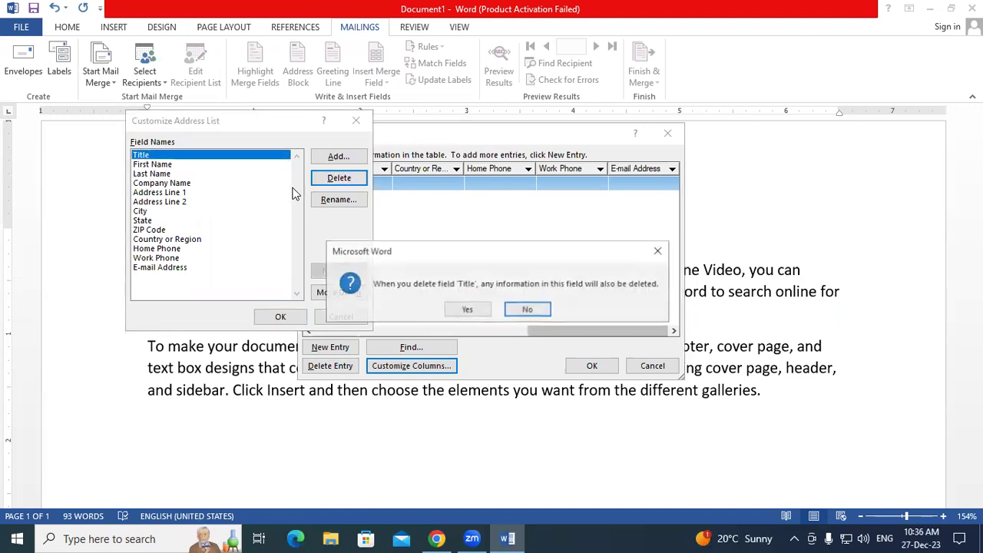
{"action": "left_click", "coordinate": [467, 309]}
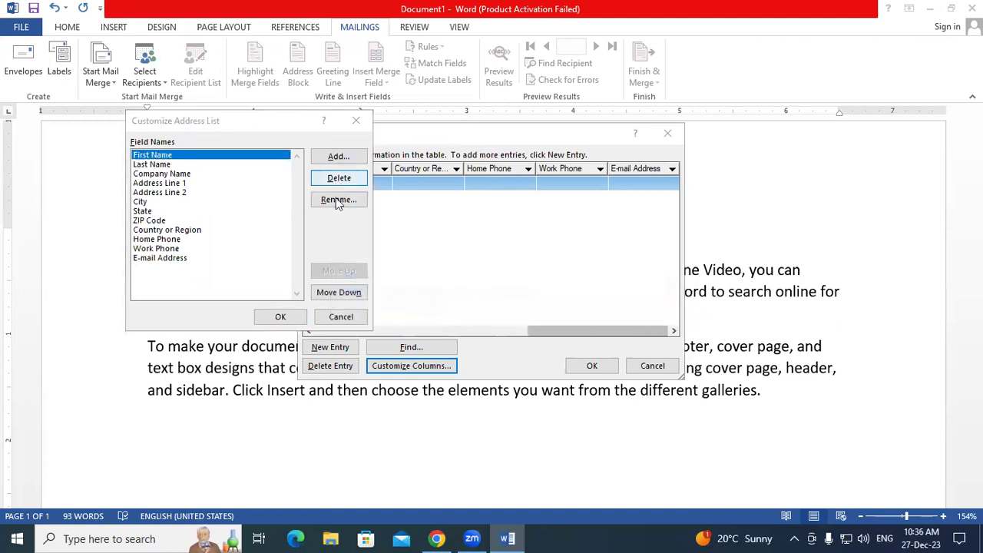
{"action": "left_click", "coordinate": [338, 177]}
{"action": "left_click", "coordinate": [464, 310]}
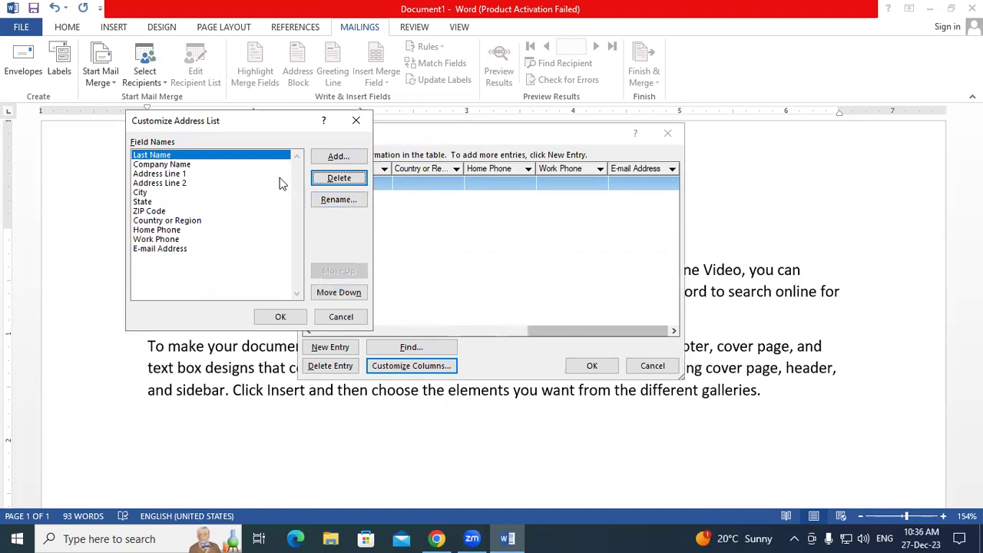
- Delete Last Name through E-mail Address so no fields remain
{"action": "left_click", "coordinate": [335, 179]}
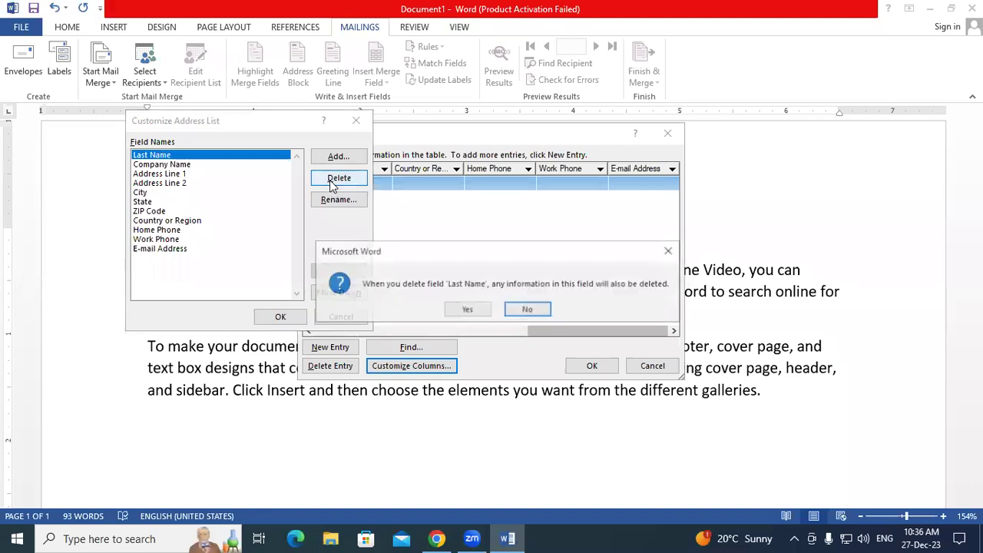
{"action": "left_click", "coordinate": [463, 310]}
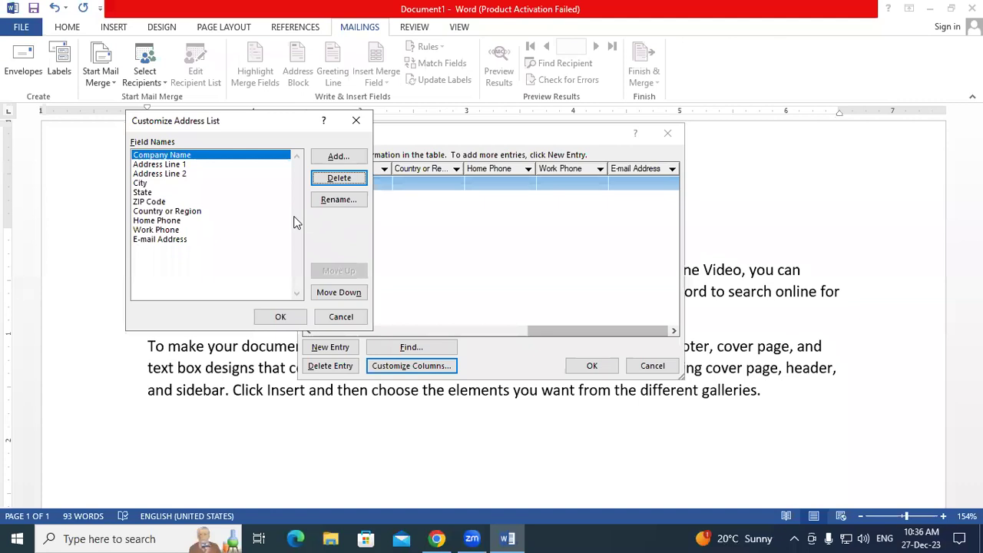
{"action": "key", "text": "Return"}
{"action": "key", "text": "Return"}
{"action": "key", "text": "Return"}
{"action": "key", "text": "Return"}
{"action": "key", "text": "Return"}
{"action": "key", "text": "Return"}
{"action": "key", "text": "Return"}
{"action": "key", "text": "Return"}
{"action": "key", "text": "Return"}
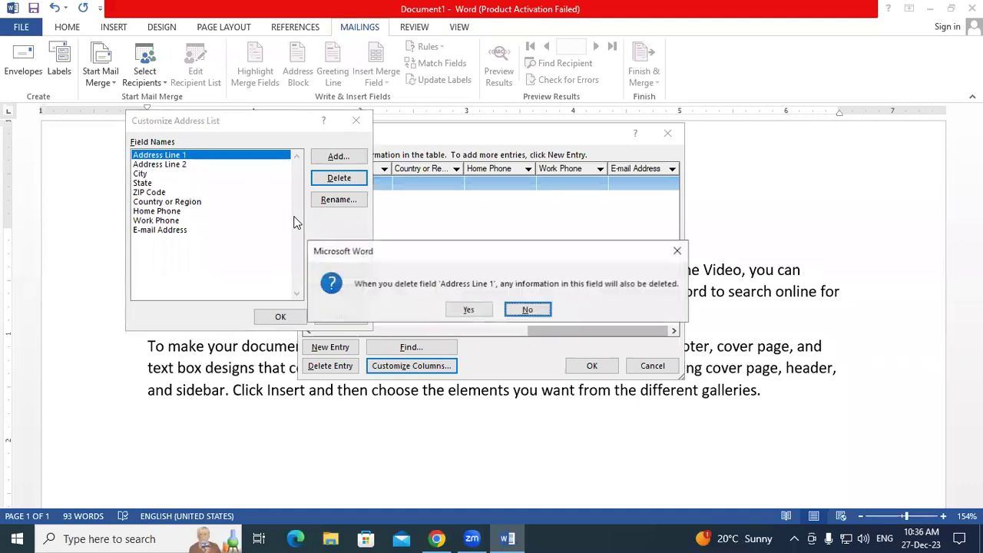
{"action": "key", "text": "Return"}
{"action": "key", "text": "Return"}
{"action": "key", "text": "Return"}
{"action": "key", "text": "Return"}
{"action": "key", "text": "Return"}
{"action": "key", "text": "Return"}
{"action": "key", "text": "Return"}
{"action": "key", "text": "Return"}
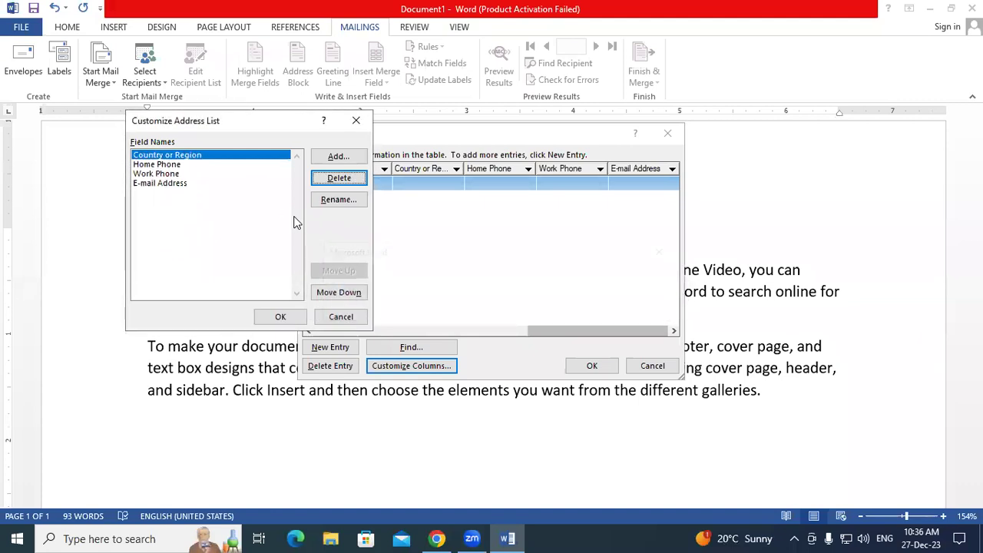
{"action": "key", "text": "Return"}
{"action": "key", "text": "Return"}
{"action": "key", "text": "Return"}
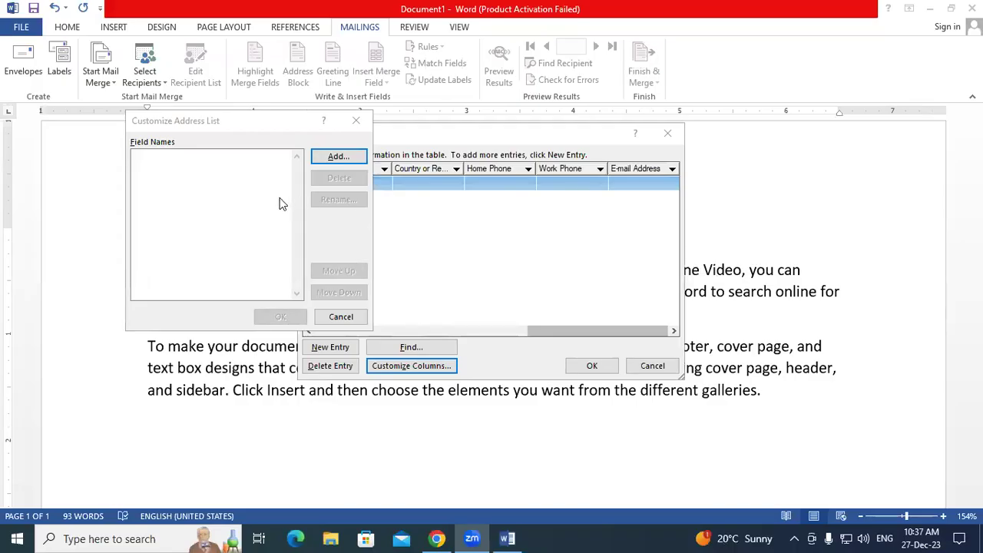
- Add the fields Reg No, STD Name, Address and Course to the address list
{"action": "left_click", "coordinate": [340, 157]}
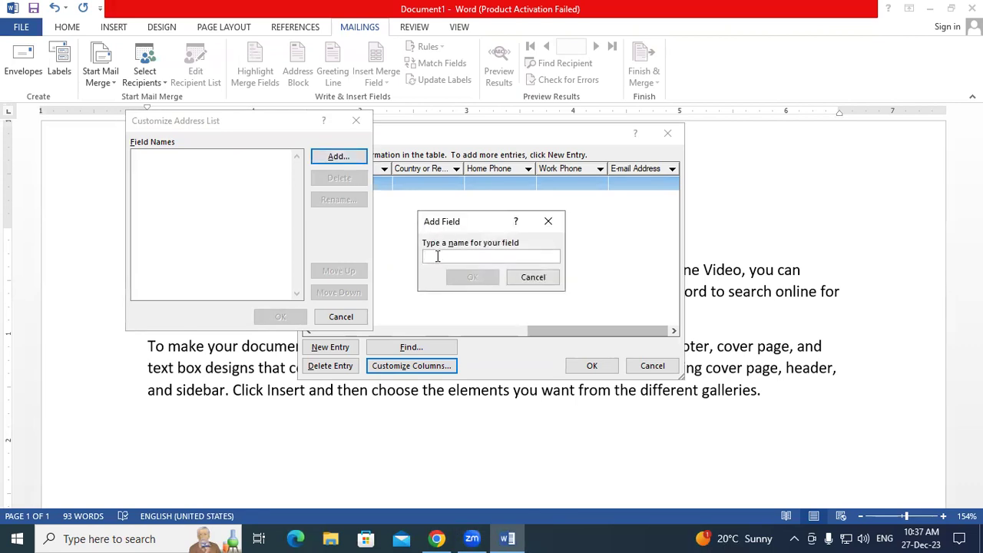
{"action": "type", "text": "Reg No"}
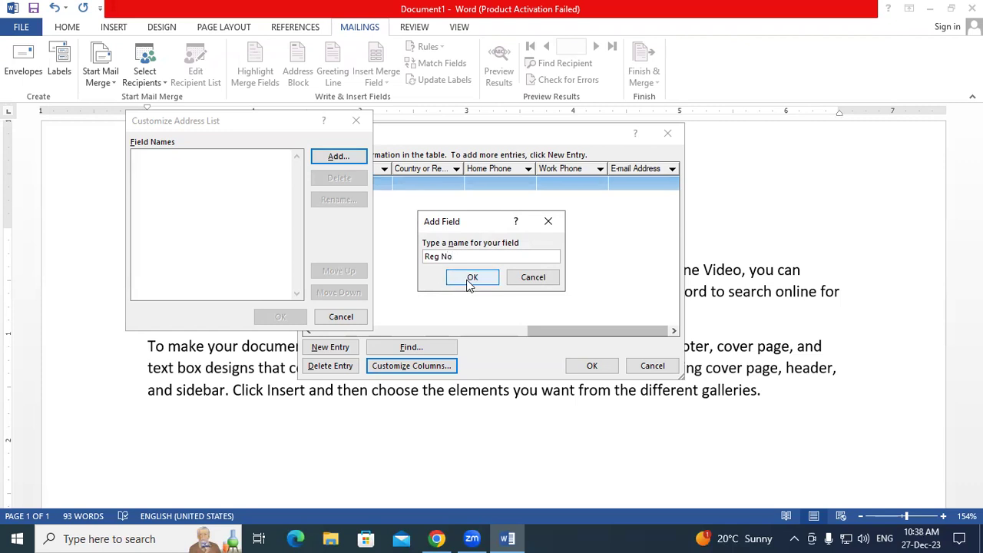
{"action": "left_click", "coordinate": [471, 278]}
{"action": "left_click", "coordinate": [346, 159]}
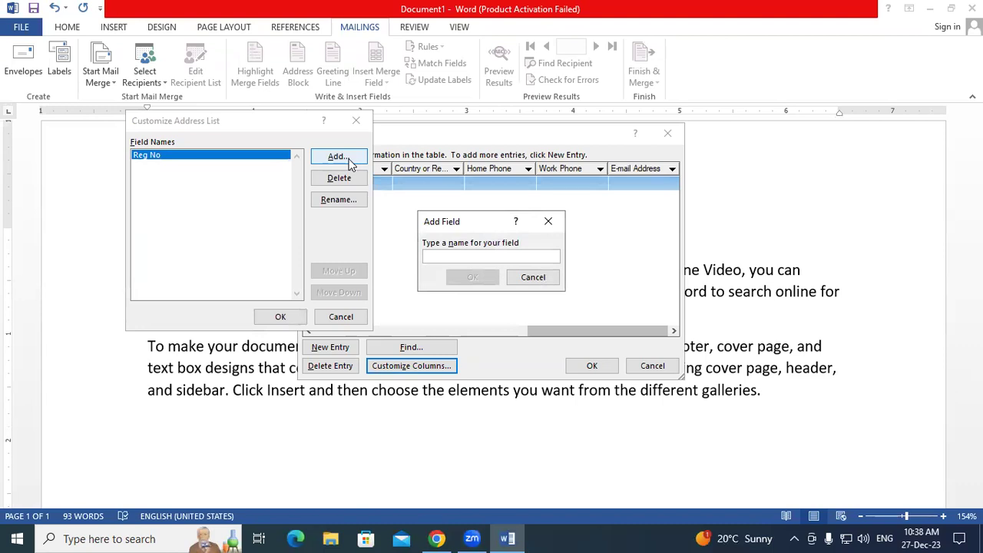
{"action": "type", "text": "STD Name"}
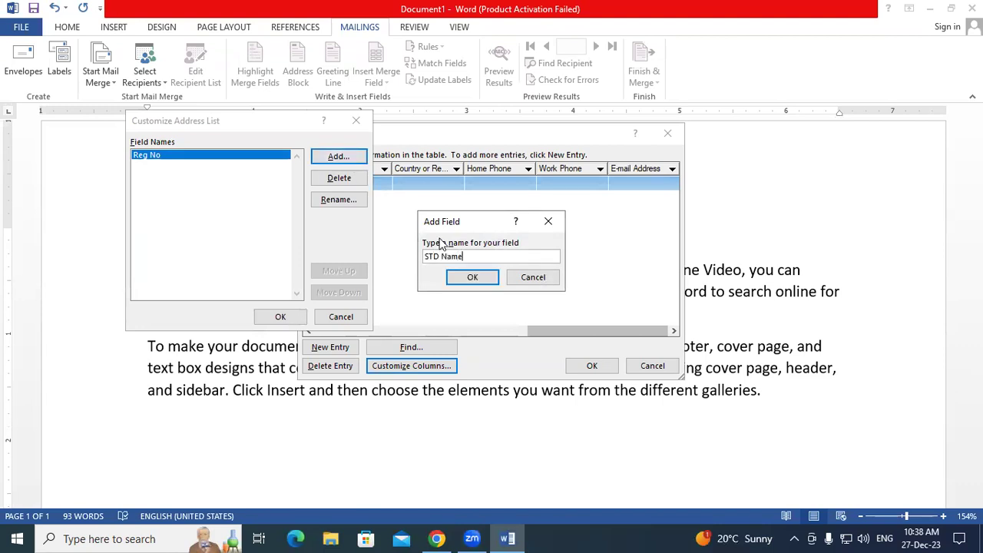
{"action": "left_click", "coordinate": [470, 276]}
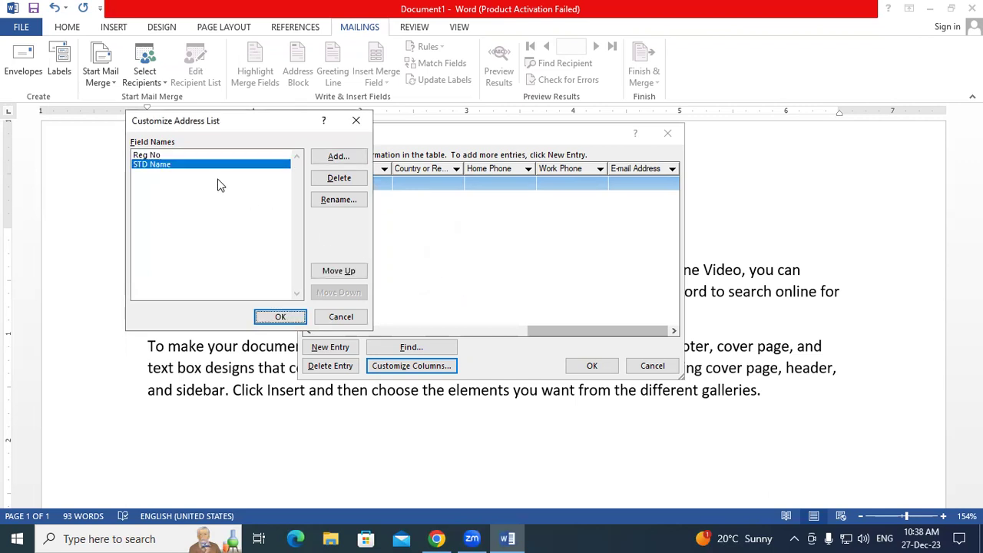
{"action": "left_click", "coordinate": [334, 157]}
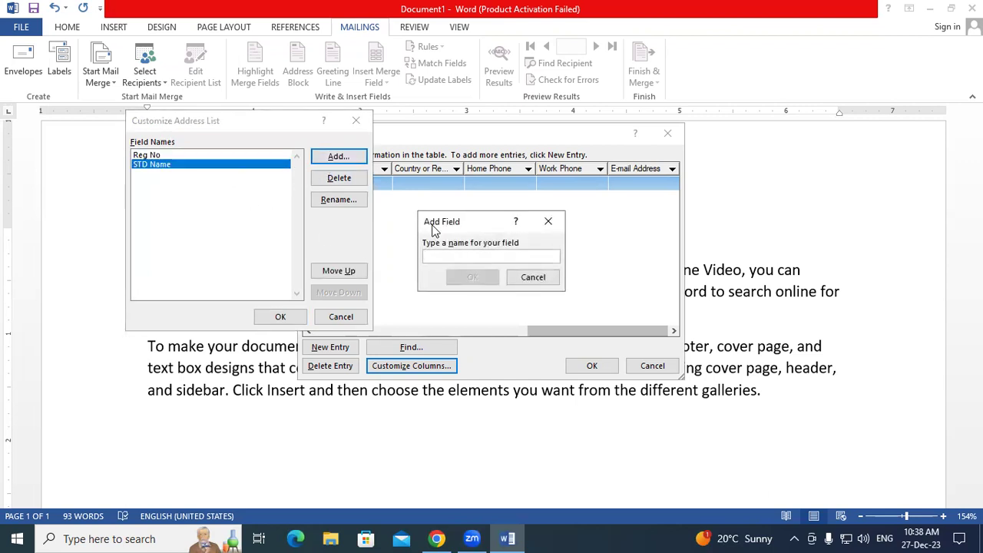
{"action": "type", "text": "Address"}
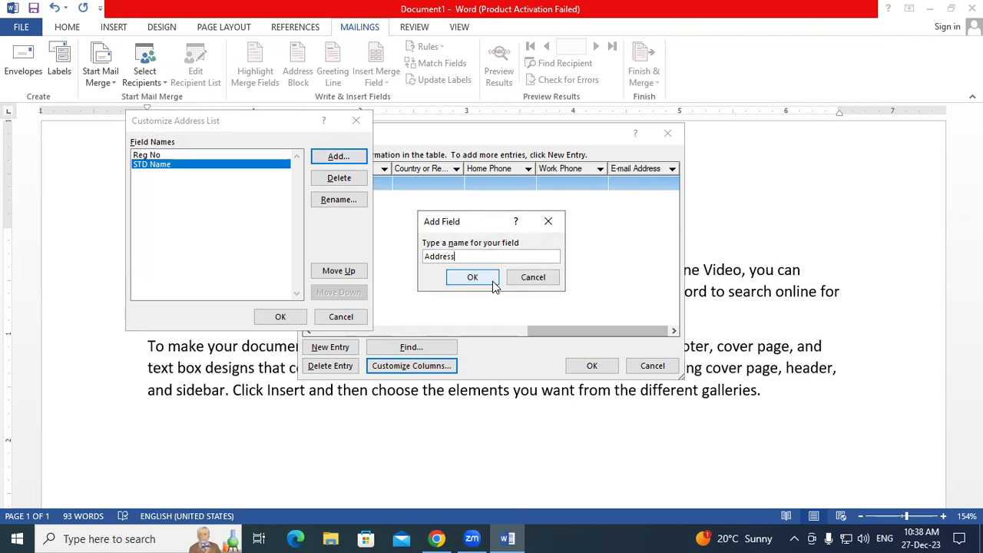
{"action": "left_click", "coordinate": [472, 278]}
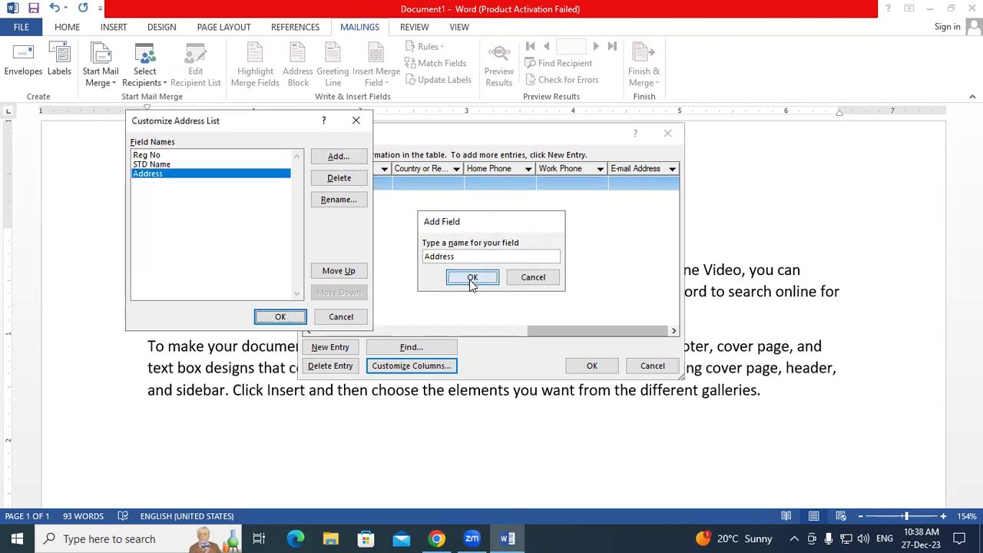
{"action": "left_click", "coordinate": [355, 161]}
{"action": "type", "text": "Course"}
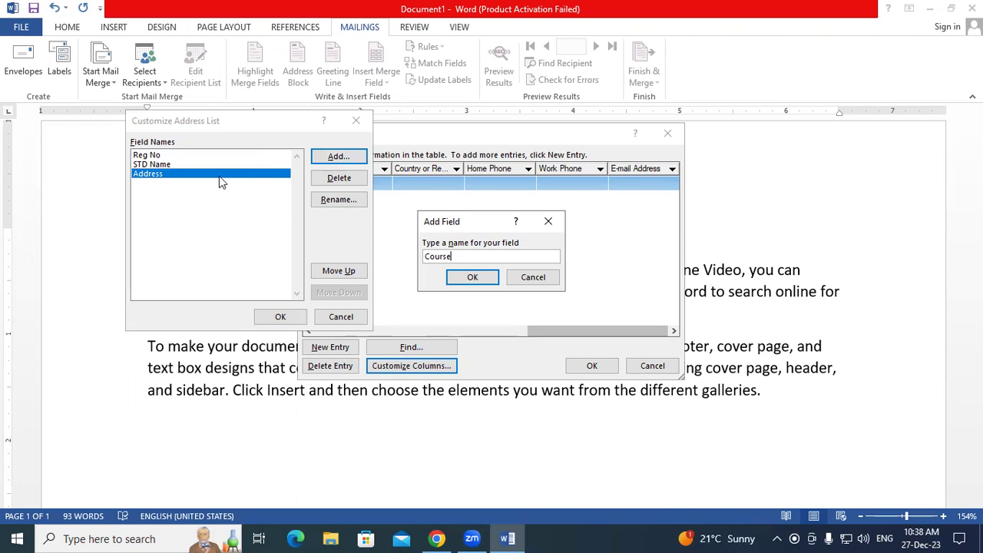
{"action": "left_click", "coordinate": [473, 278]}
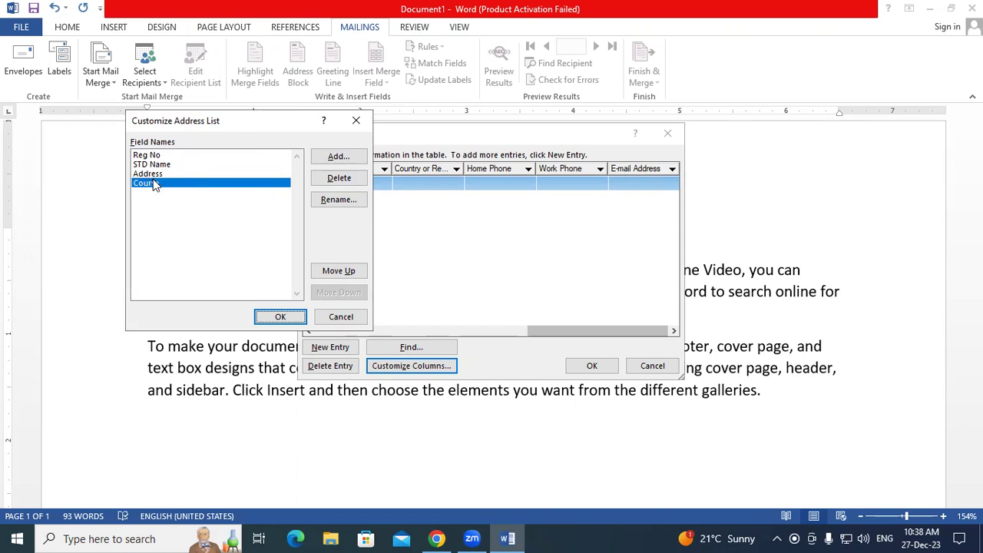
- Check the four new fields in the list and apply them as the table columns
{"action": "key", "text": "super+plus"}
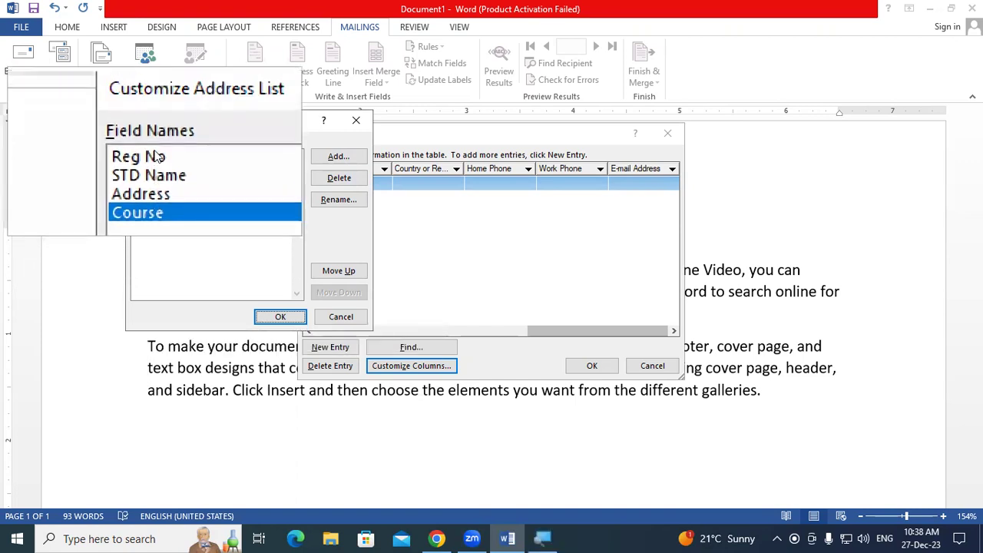
{"action": "left_click", "coordinate": [160, 156]}
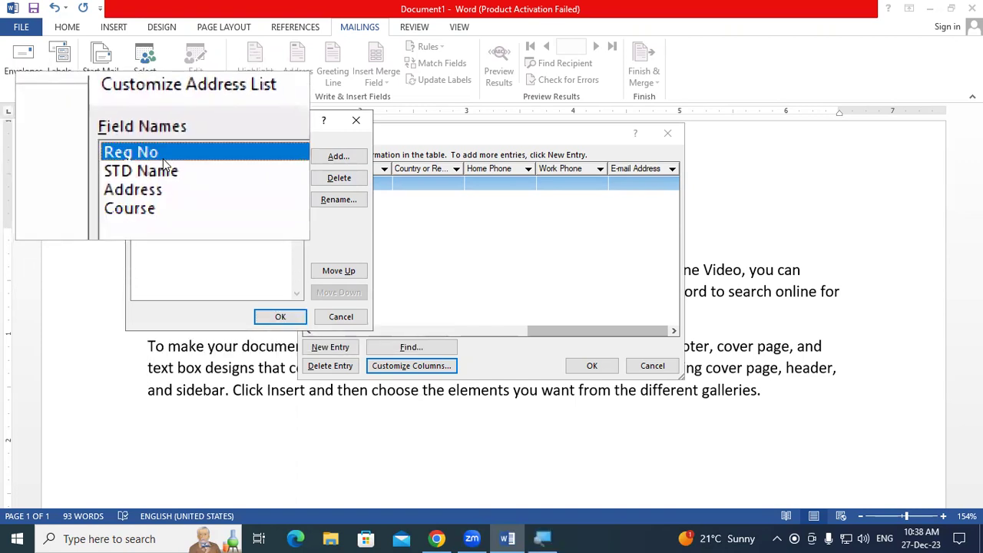
{"action": "left_click", "coordinate": [166, 174]}
{"action": "left_click", "coordinate": [164, 176]}
{"action": "left_click", "coordinate": [160, 184]}
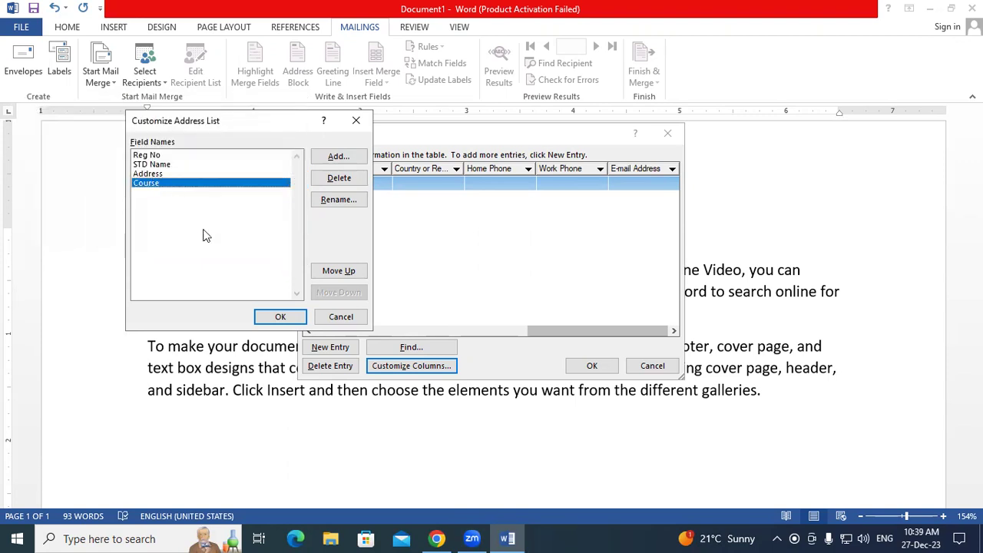
{"action": "left_click", "coordinate": [269, 321]}
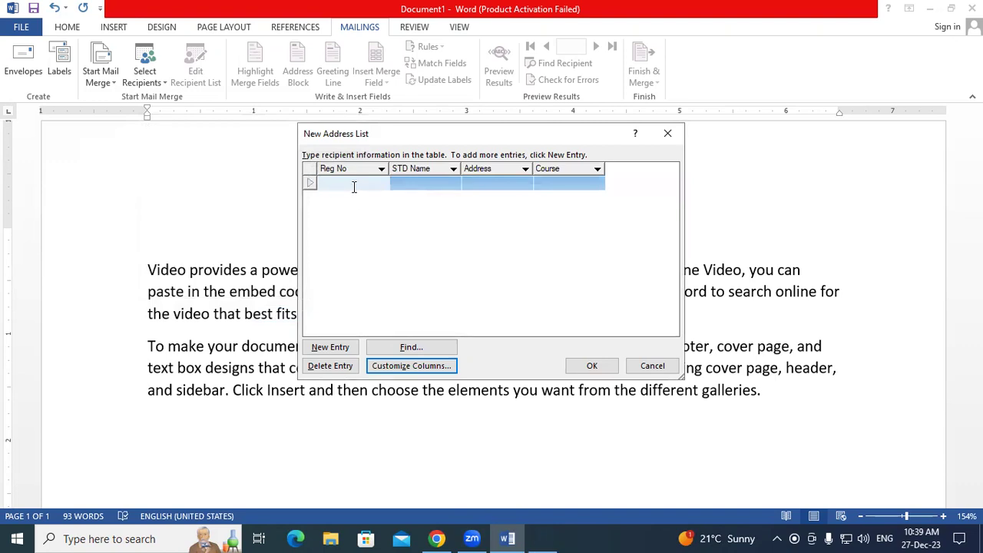
- Fill the first student's reg number, name, address and course ADCA
{"action": "key", "text": "super+plus"}
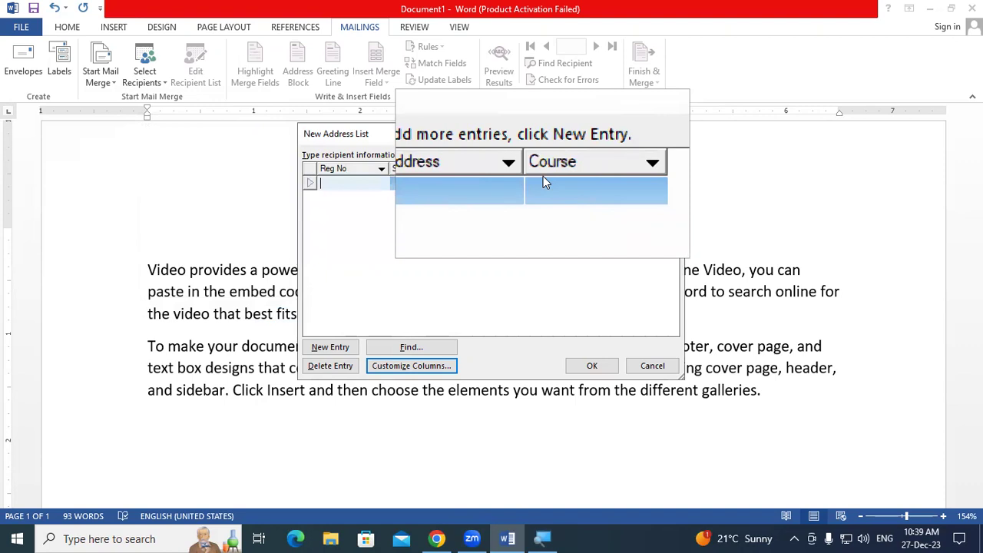
{"action": "key", "text": "super+Escape"}
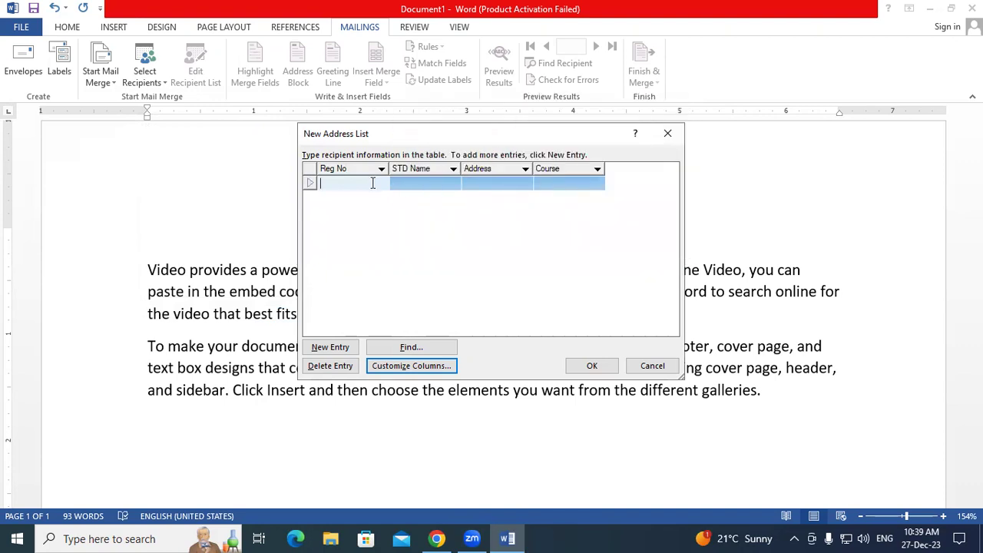
{"action": "type", "text": "5151"}
{"action": "left_click", "coordinate": [430, 185]}
{"action": "type", "text": "Abhishek"}
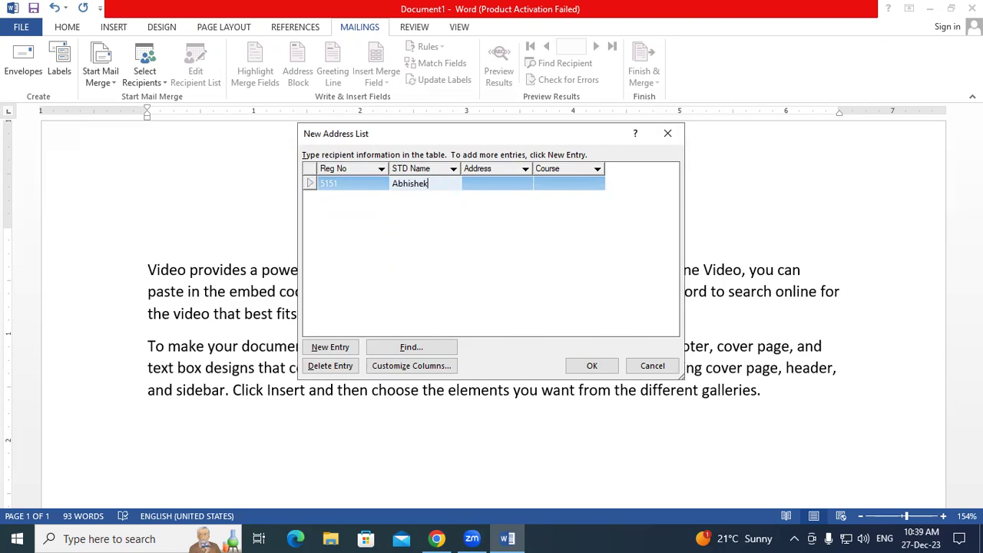
{"action": "left_click", "coordinate": [467, 184]}
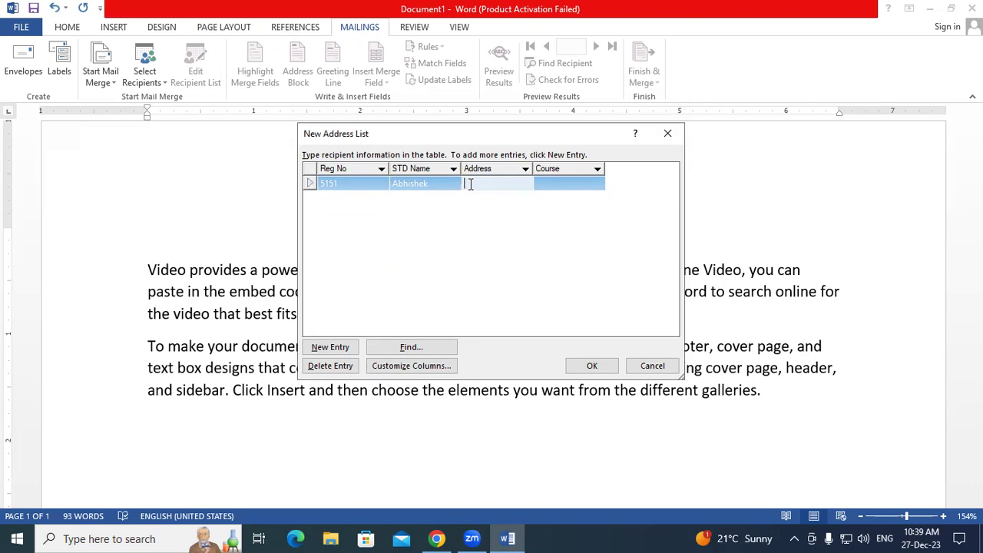
{"action": "type", "text": "Gopalganj"}
{"action": "left_click", "coordinate": [542, 185]}
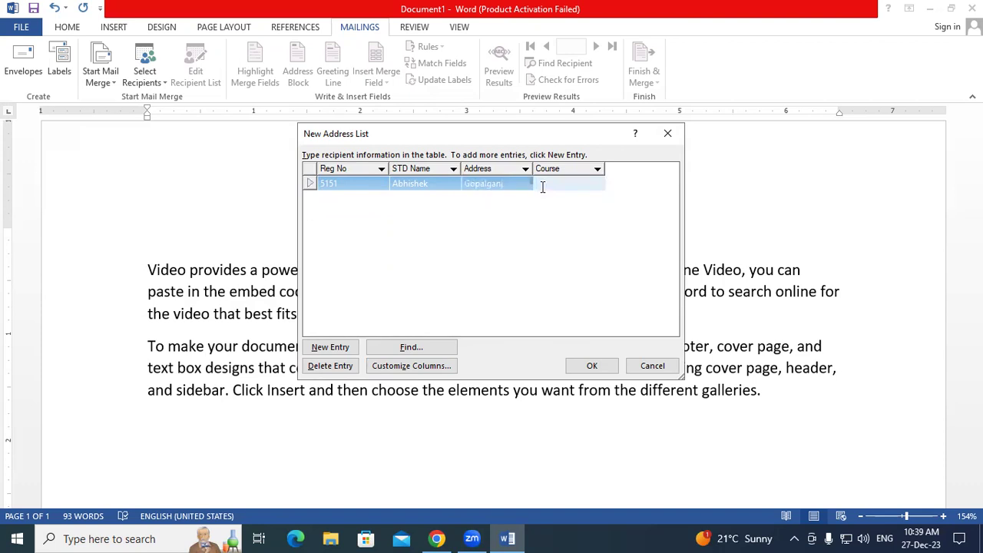
{"action": "type", "text": "ADCA"}
- Add a second student entry with reg number, name, address and course ADCA
{"action": "key", "text": "Tab"}
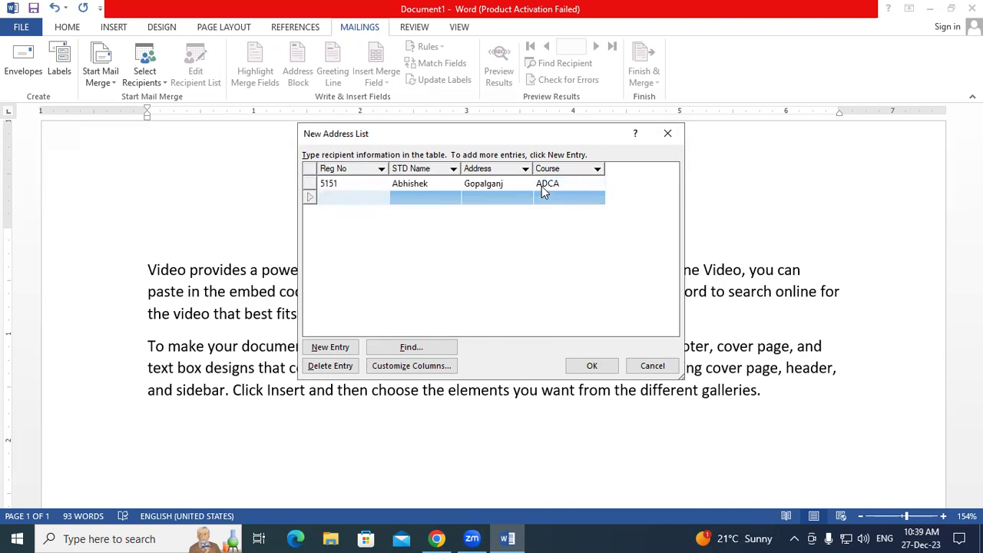
{"action": "type", "text": "5104"}
{"action": "key", "text": "Tab"}
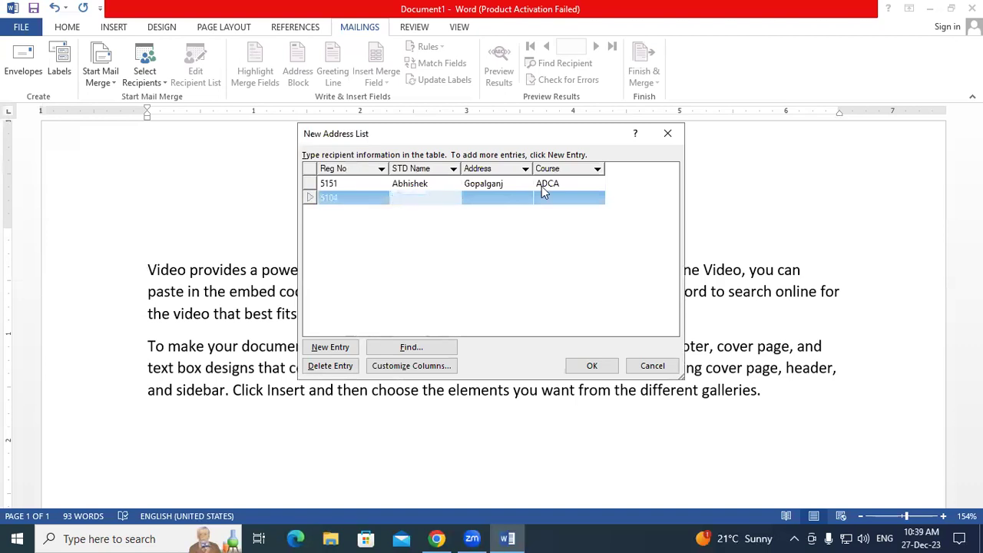
{"action": "type", "text": "Atikur"}
{"action": "key", "text": "Tab"}
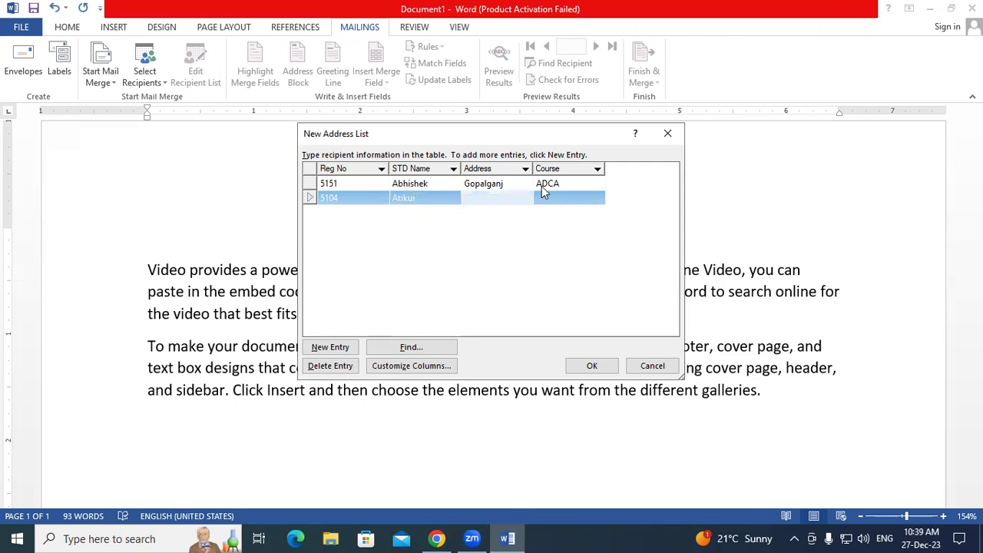
{"action": "type", "text": "Singha"}
{"action": "left_click", "coordinate": [541, 192]}
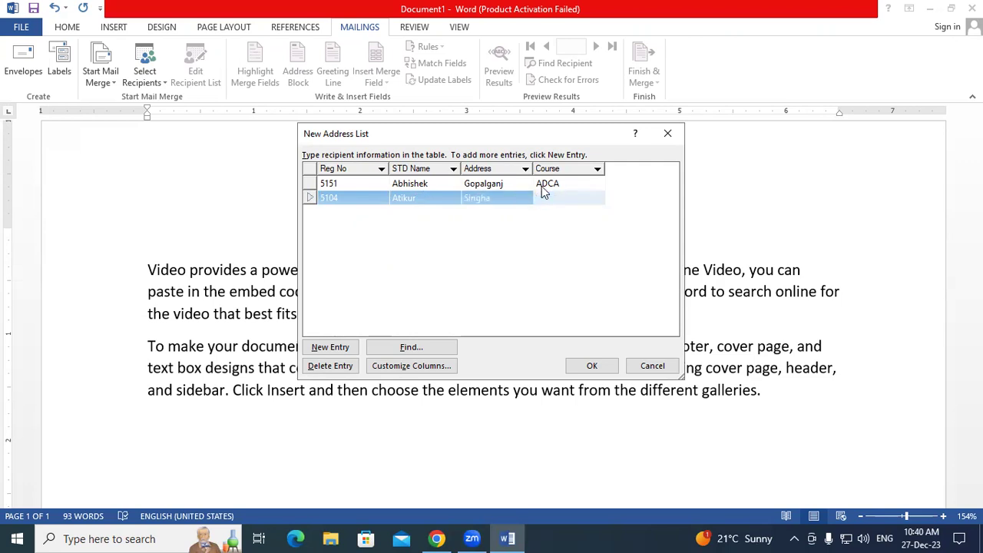
{"action": "type", "text": "ADCA"}
{"action": "key", "text": "Tab"}
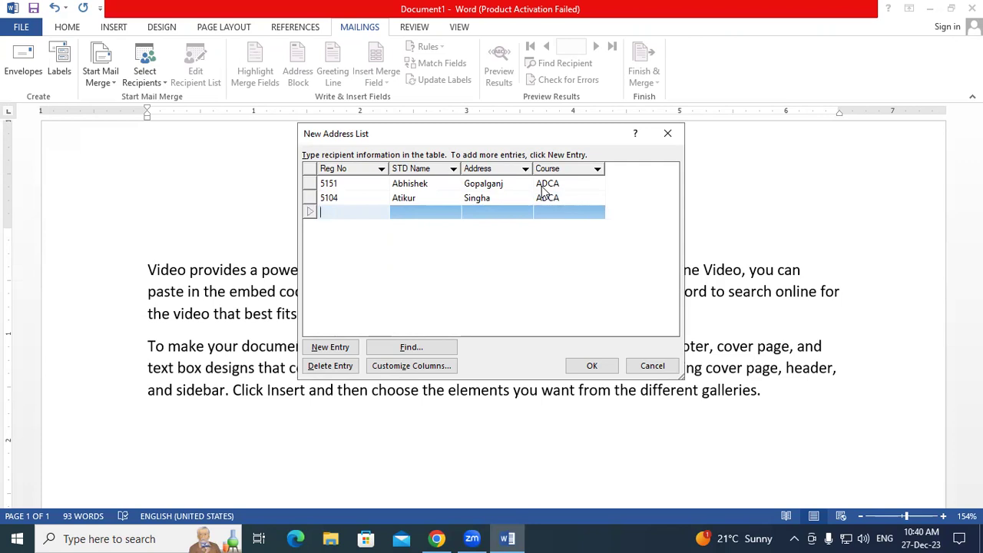
- Enter the third student's reg number, name, address and course ADFA
{"action": "type", "text": "5123"}
{"action": "key", "text": "Tab"}
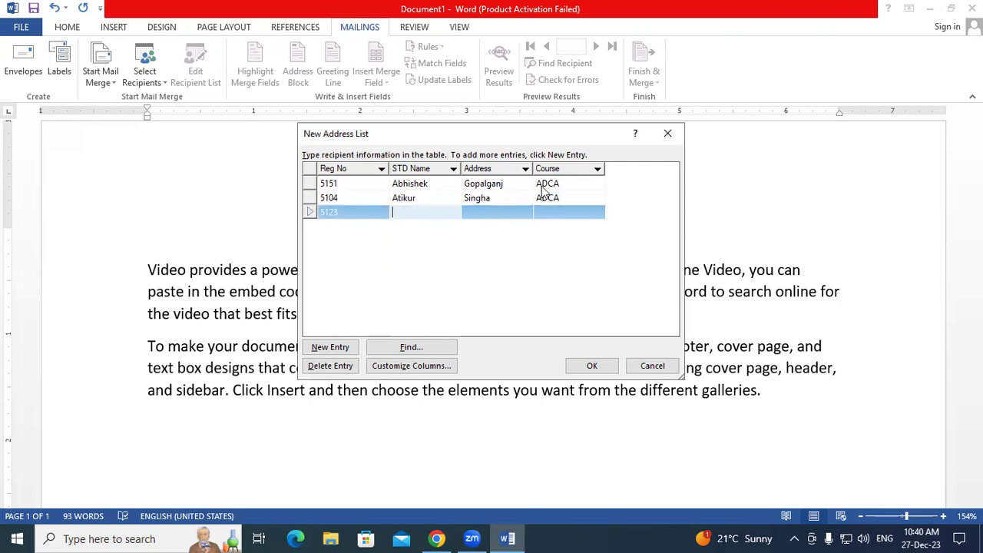
{"action": "type", "text": "Vishv"}
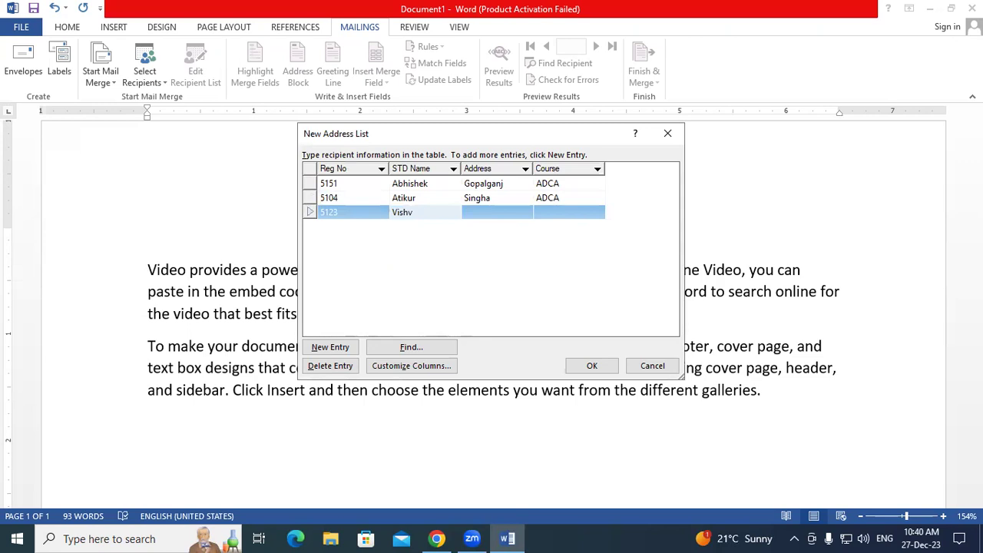
{"action": "key", "text": "BackSpace"}
{"action": "type", "text": "wajeet"}
{"action": "key", "text": "Tab"}
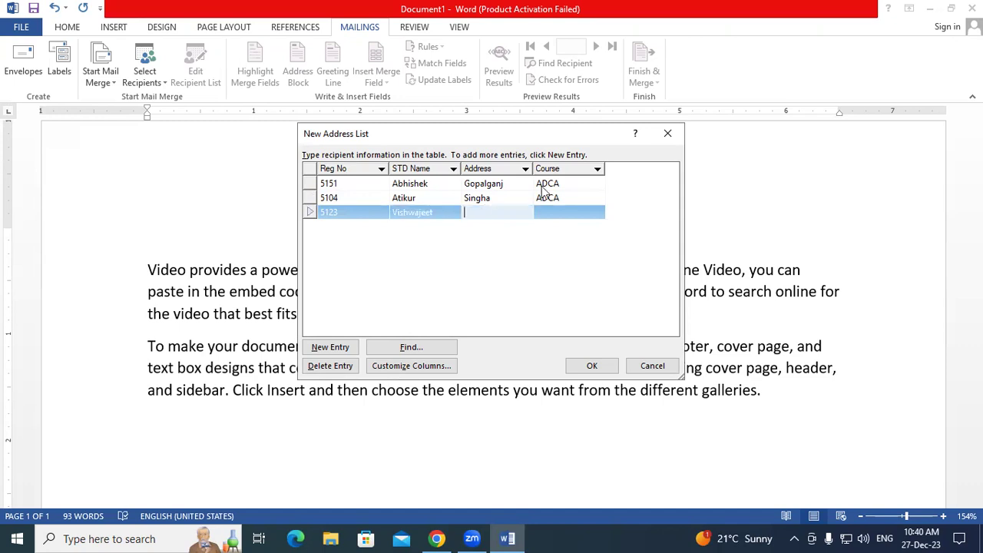
{"action": "type", "text": "Laxmiganj"}
{"action": "key", "text": "Tab"}
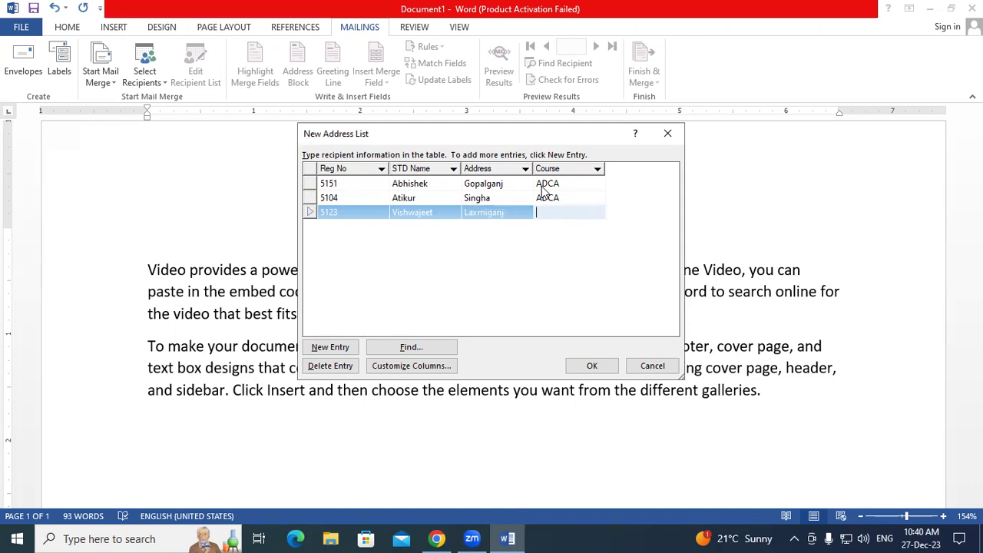
{"action": "type", "text": "ADFA"}
- Add a fourth student entry with reg number, name, address and course ADCA
{"action": "key", "text": "Tab"}
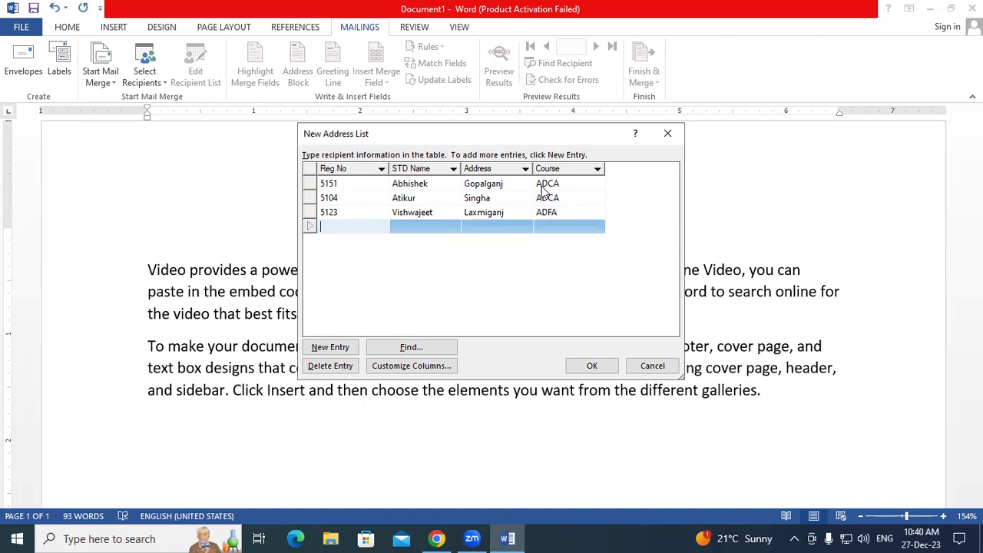
{"action": "type", "text": "5135"}
{"action": "key", "text": "Tab"}
{"action": "type", "text": "A"}
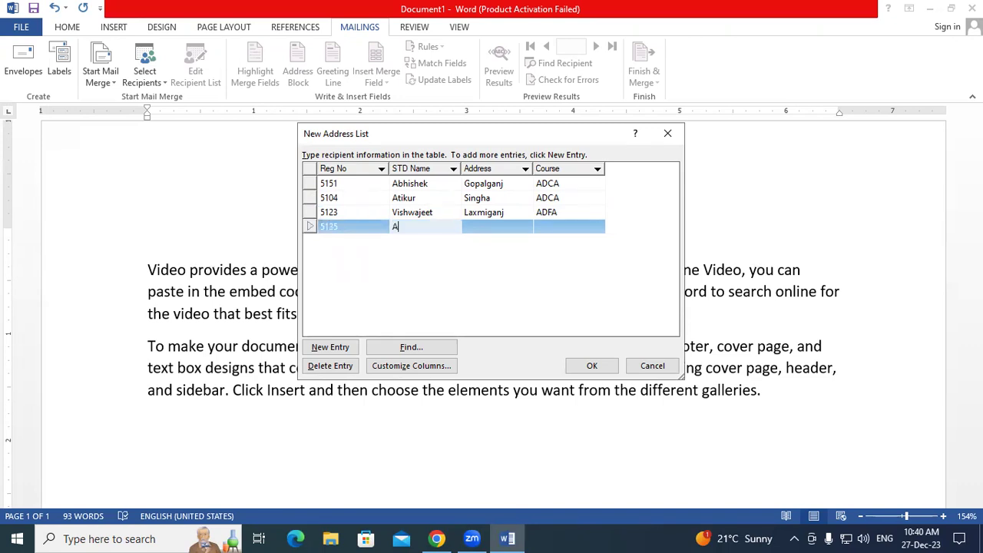
{"action": "type", "text": "rif"}
{"action": "key", "text": "Tab"}
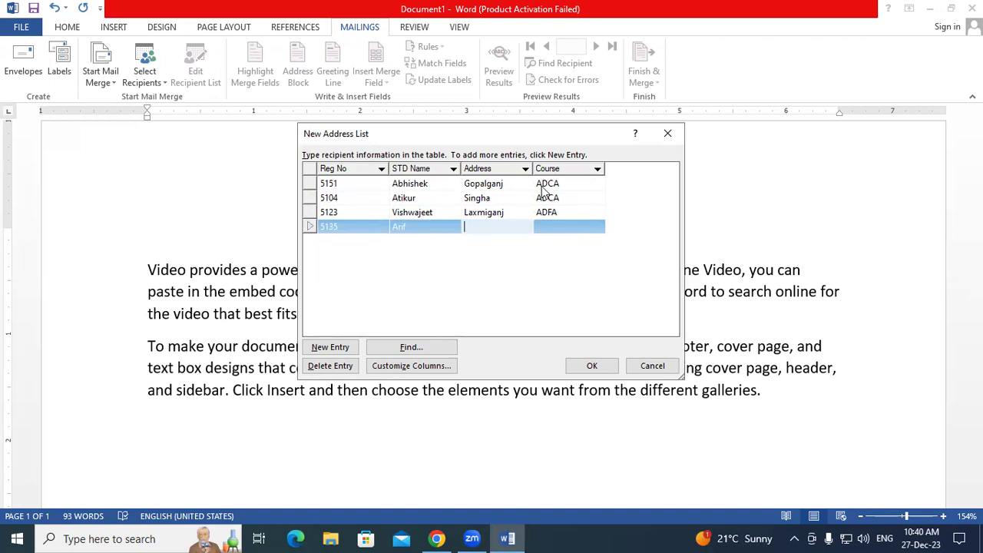
{"action": "type", "text": "Semra"}
{"action": "key", "text": "Tab"}
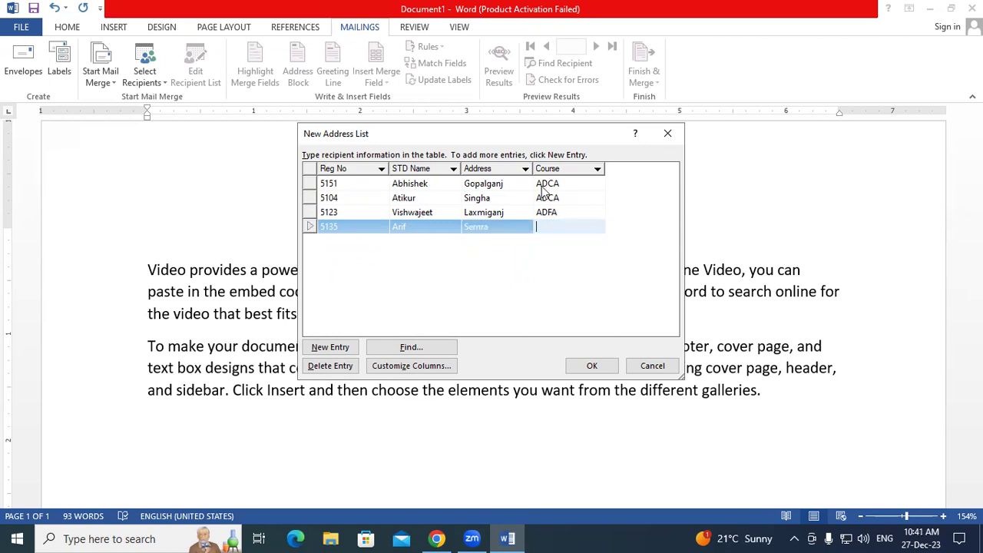
{"action": "type", "text": "ADCA"}
{"action": "left_click", "coordinate": [593, 258]}
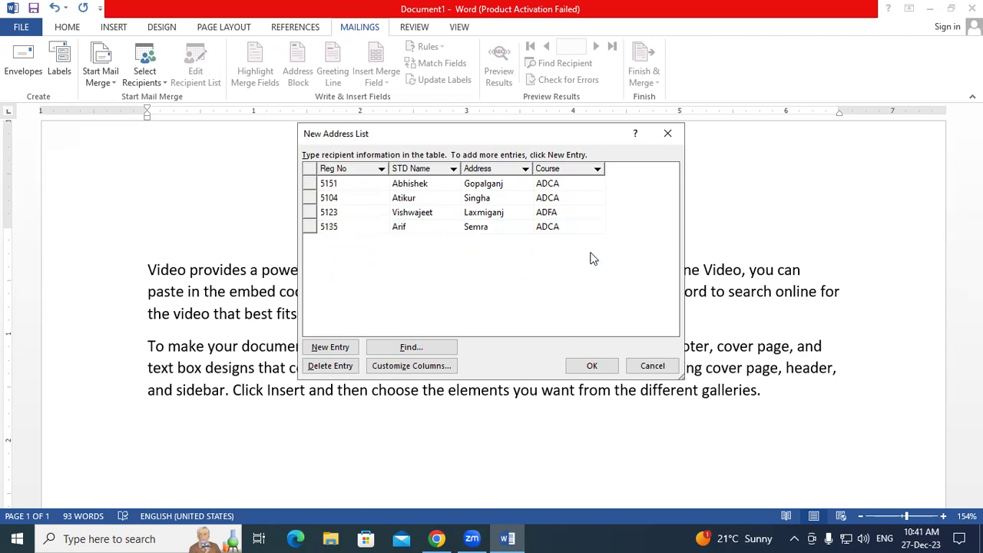
- Add the fifth student's reg number, name, address and course ADFA, then accept the list
{"action": "left_click", "coordinate": [571, 227]}
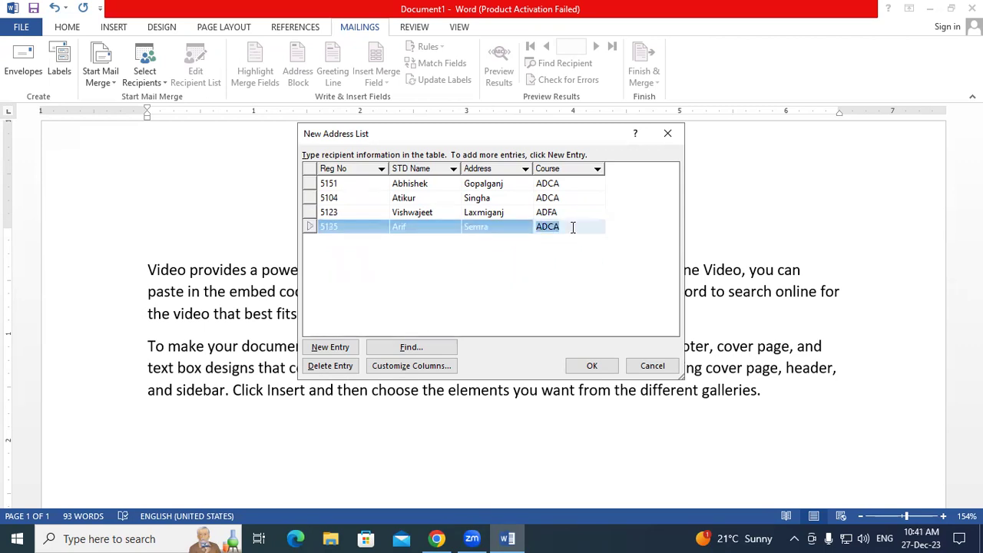
{"action": "left_click", "coordinate": [573, 227]}
{"action": "key", "text": "Tab"}
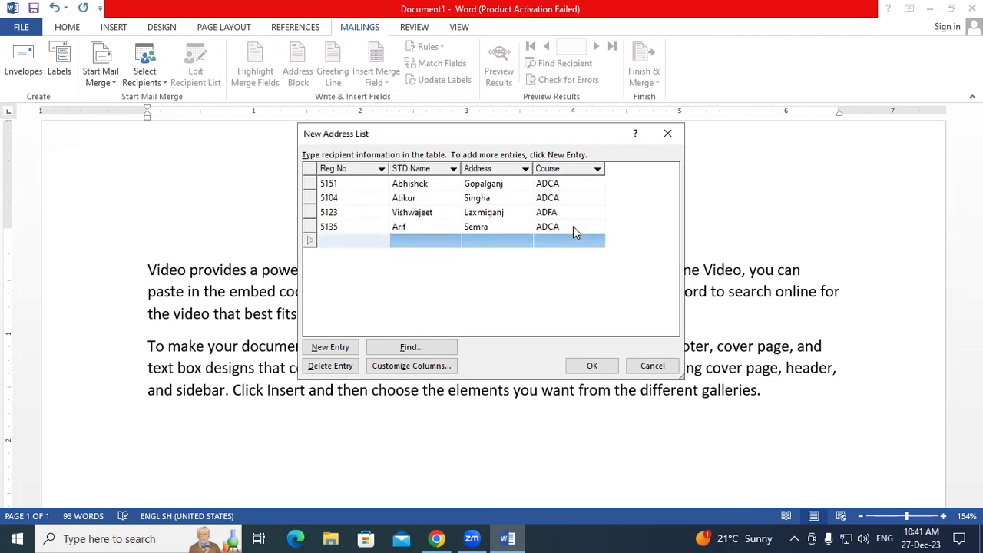
{"action": "type", "text": "5188"}
{"action": "key", "text": "Tab"}
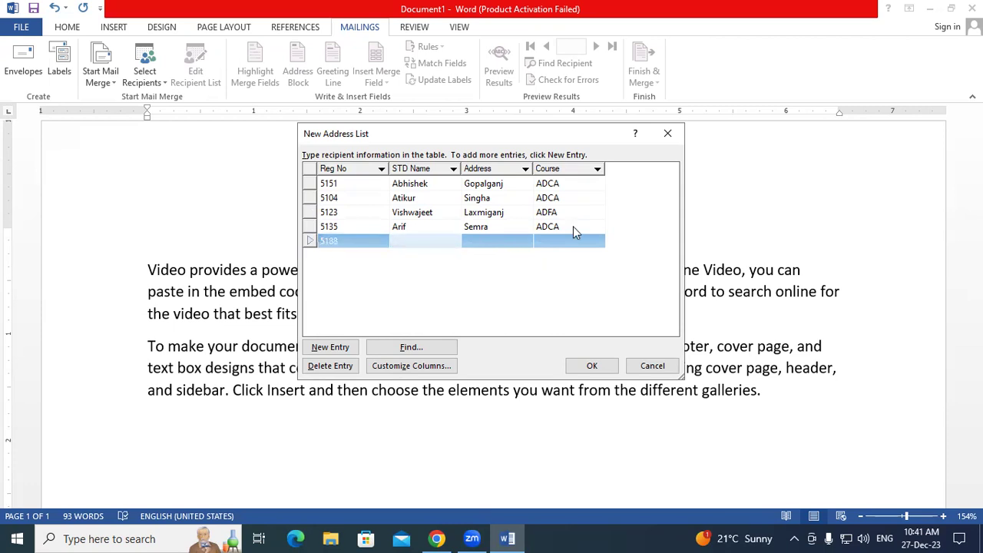
{"action": "type", "text": "Ashish"}
{"action": "key", "text": "Tab"}
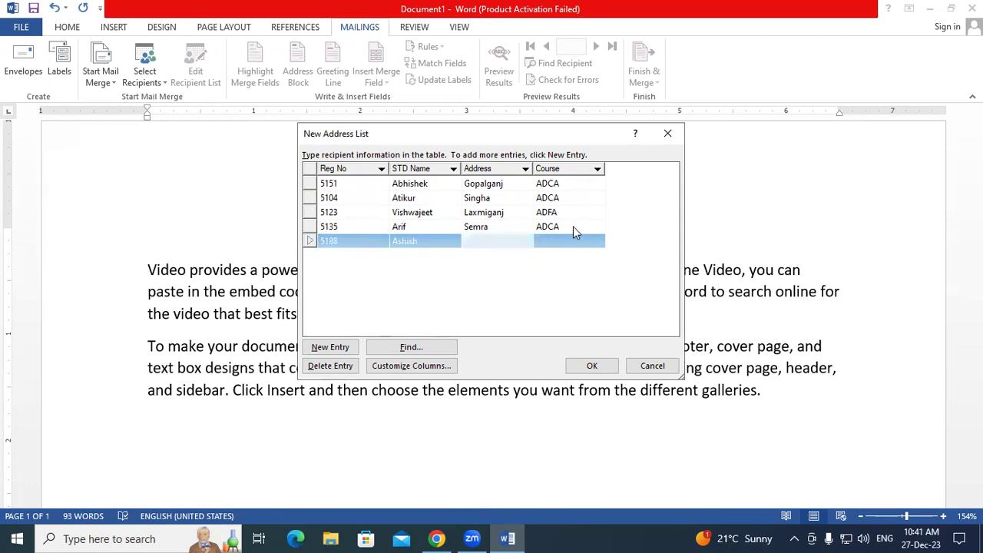
{"action": "type", "text": "Bagaha"}
{"action": "left_click", "coordinate": [572, 238]}
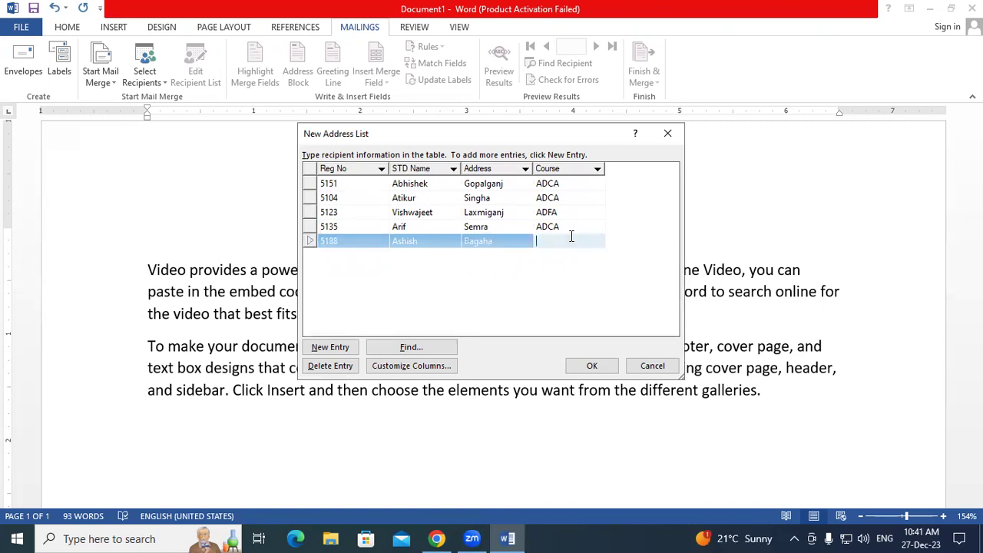
{"action": "type", "text": "ADFA"}
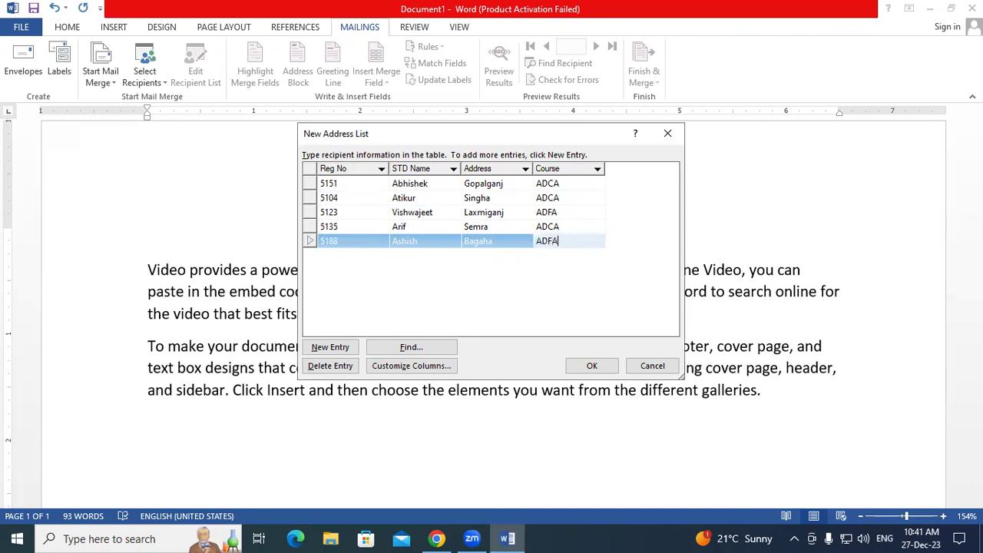
{"action": "left_click", "coordinate": [429, 293]}
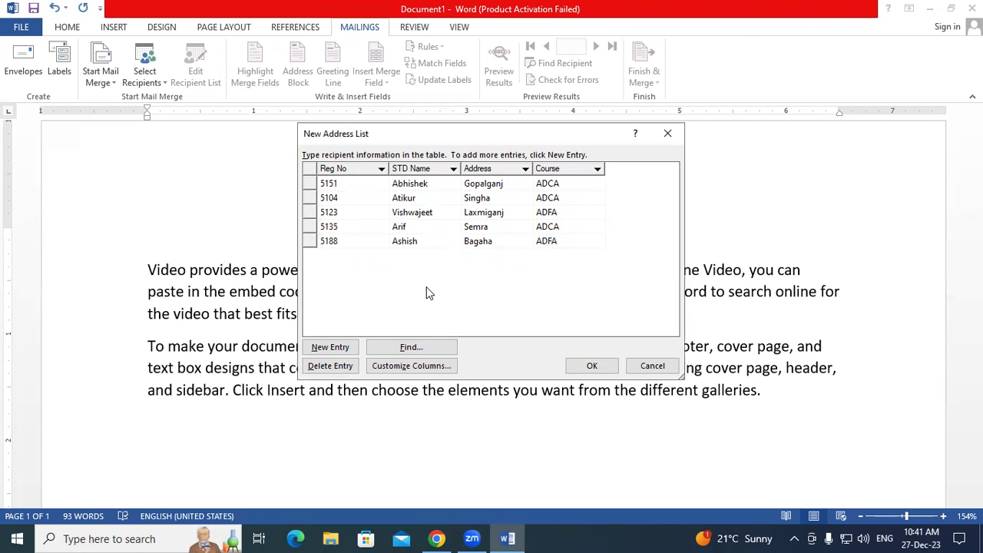
{"action": "left_click", "coordinate": [595, 367]}
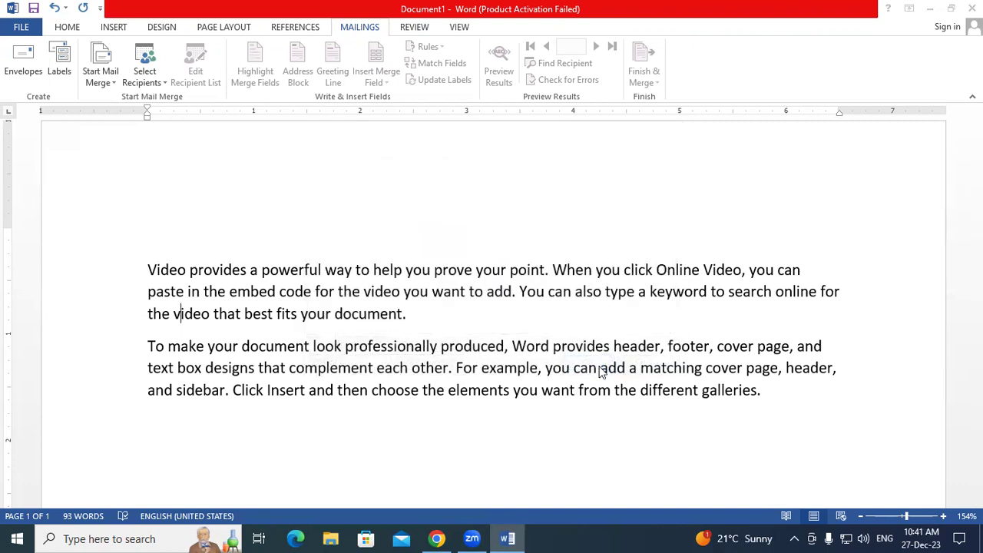
- Save the address list to the Desktop as 'STD Data 10.2'
{"action": "left_click_drag", "start_coordinate": [416, 62], "coordinate": [405, 268]}
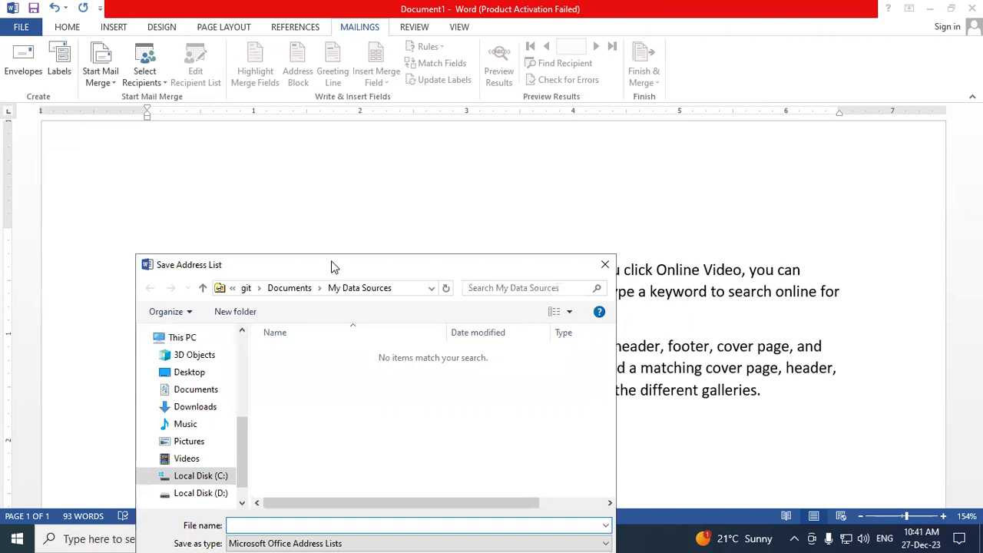
{"action": "left_click_drag", "start_coordinate": [331, 266], "coordinate": [399, 73]}
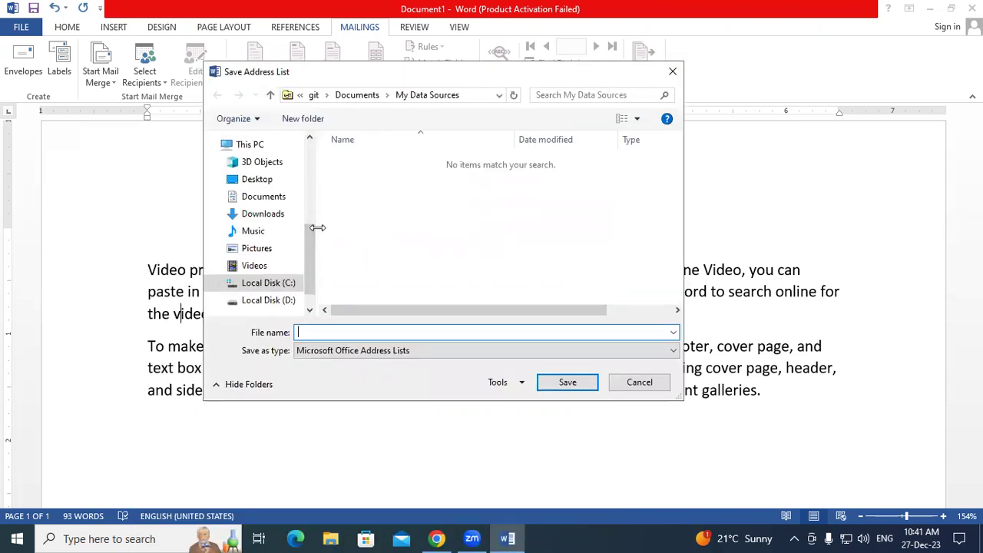
{"action": "scroll", "coordinate": [295, 241], "scroll_direction": "up", "scroll_amount": 1}
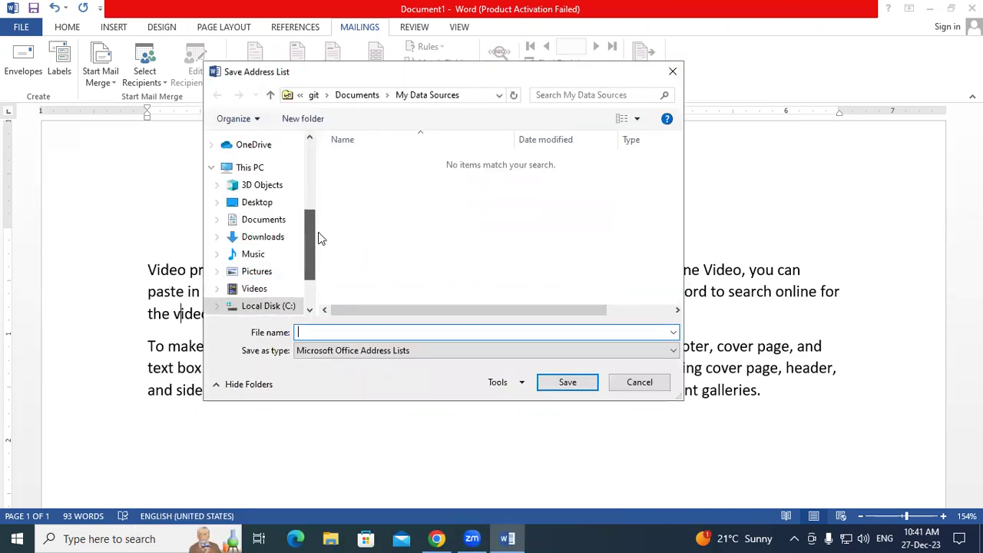
{"action": "left_click", "coordinate": [265, 204]}
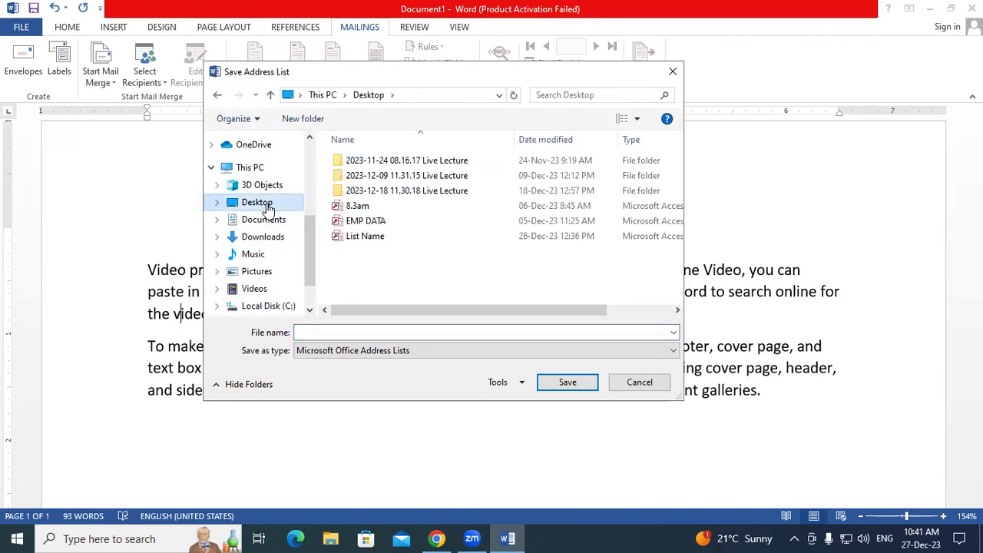
{"action": "left_click", "coordinate": [317, 331]}
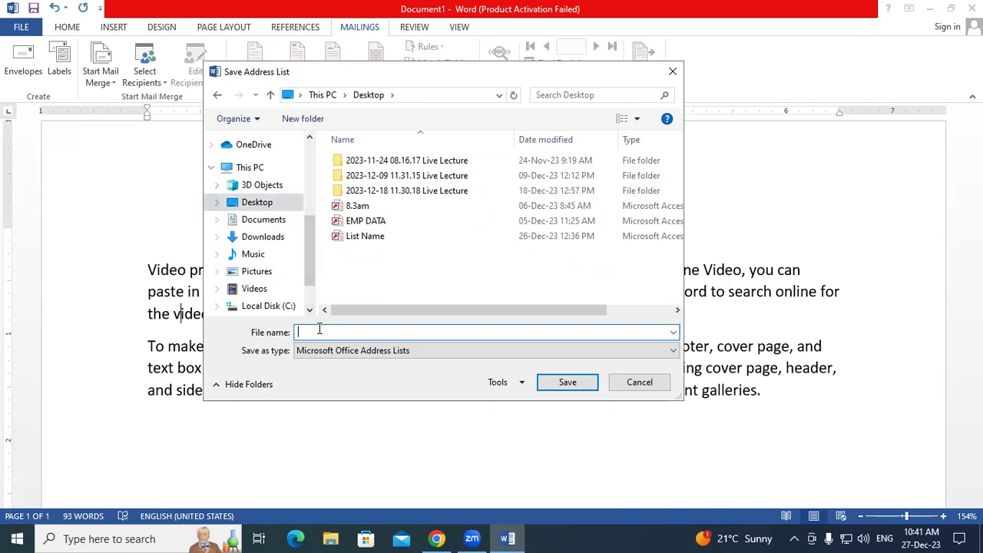
{"action": "type", "text": "STD DAta"}
{"action": "key", "text": "BackSpace"}
{"action": "key", "text": "BackSpace"}
{"action": "key", "text": "BackSpace"}
{"action": "type", "text": "ata 10.2"}
{"action": "left_click", "coordinate": [548, 381]}
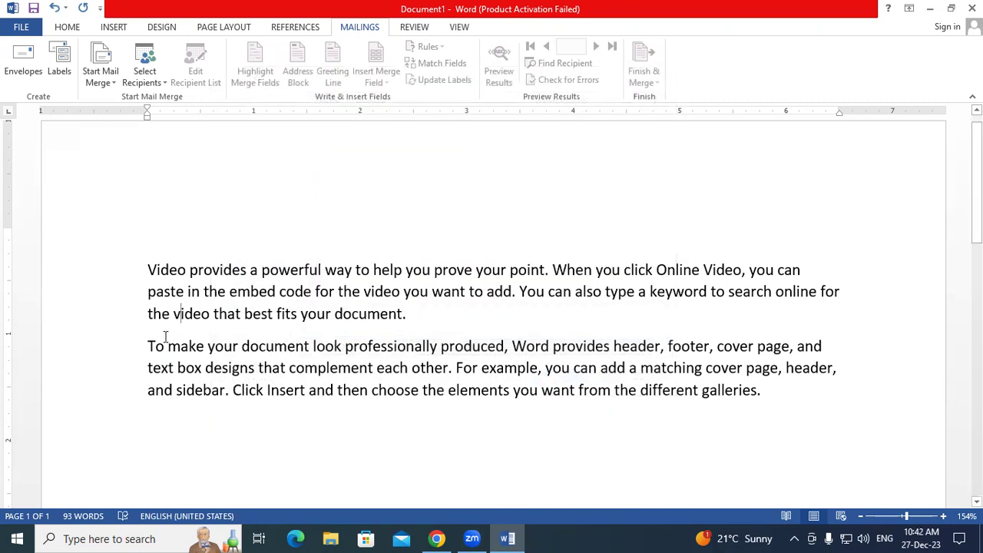
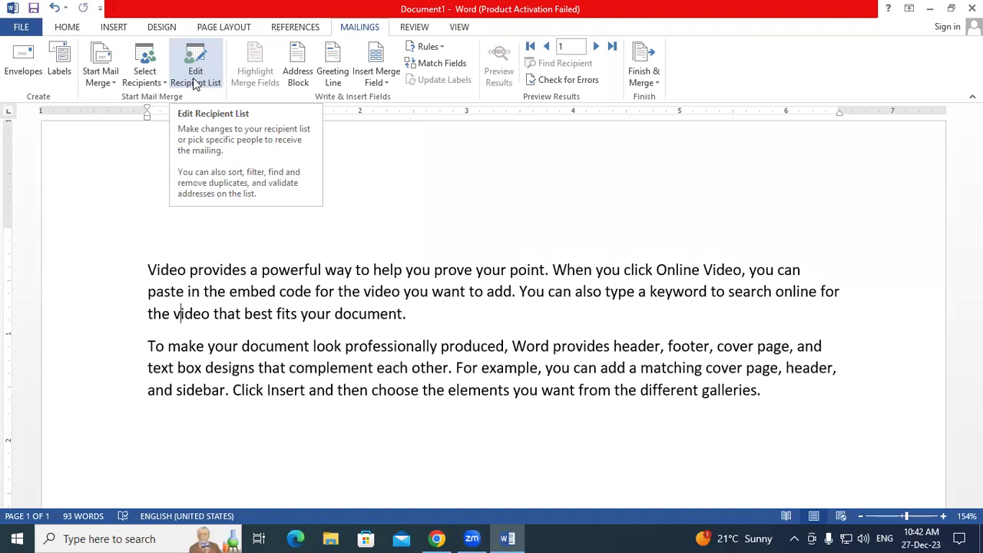
- Open the recipient list, select STD Data 10.2.mdb and open its five records for editing
{"action": "left_click", "coordinate": [195, 82]}
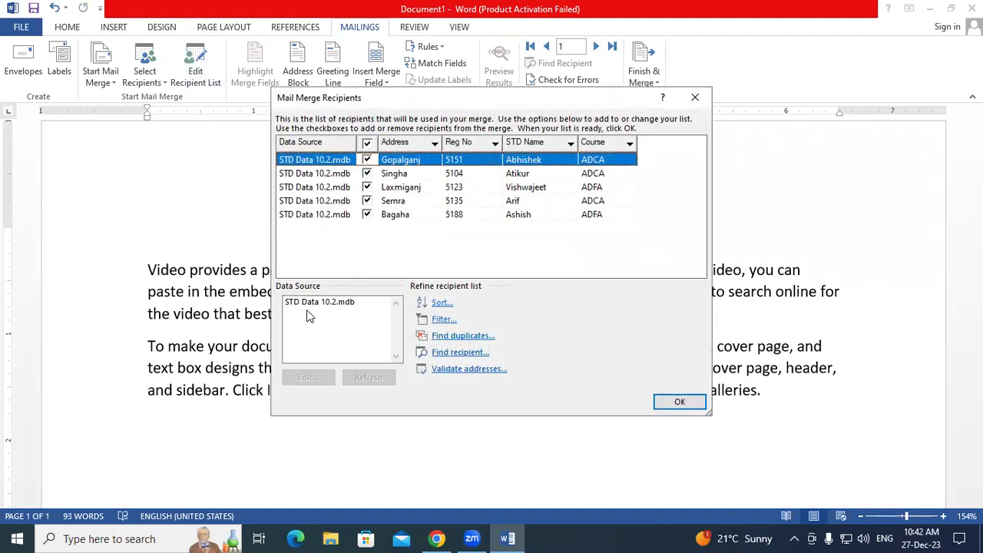
{"action": "key", "text": "super+plus"}
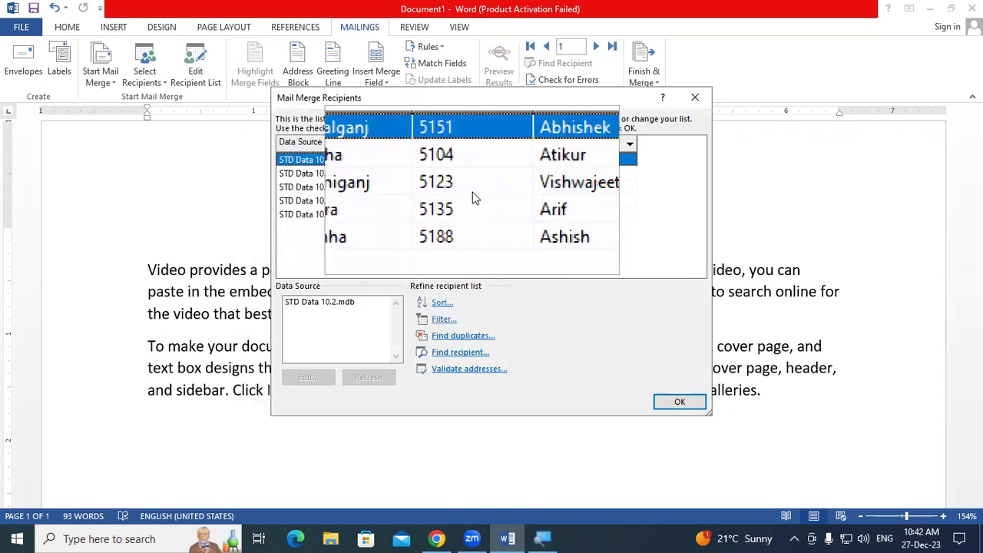
{"action": "left_click", "coordinate": [334, 302]}
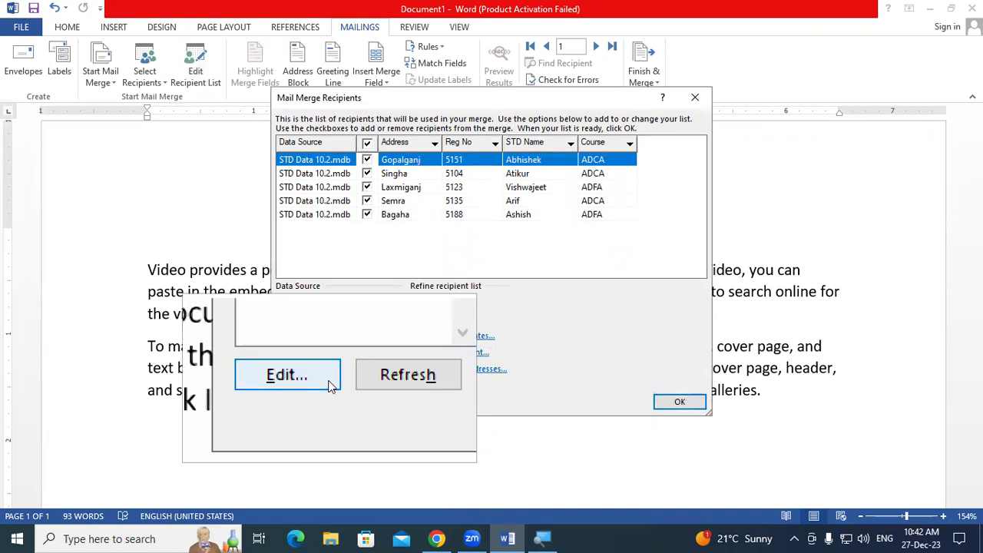
{"action": "left_click", "coordinate": [680, 401]}
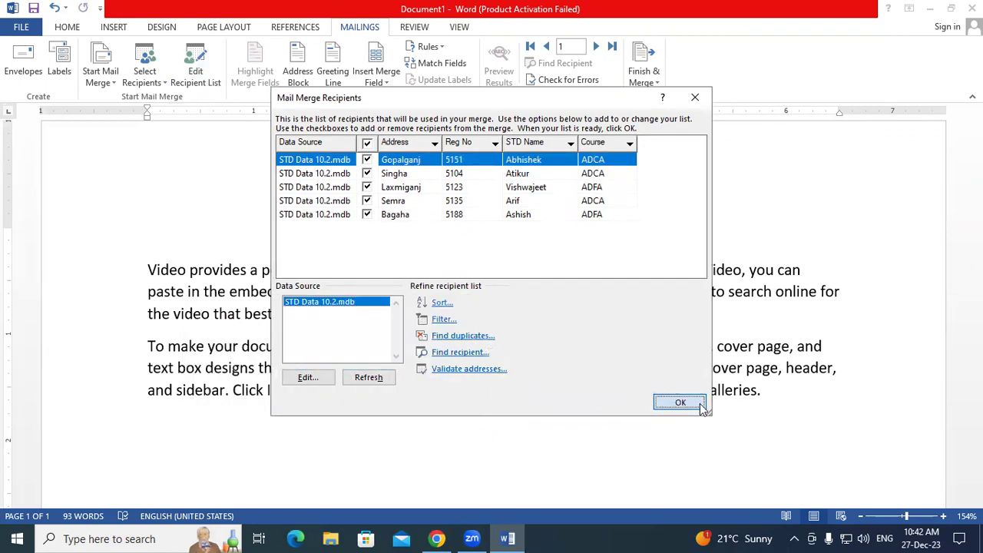
{"action": "left_click", "coordinate": [208, 74]}
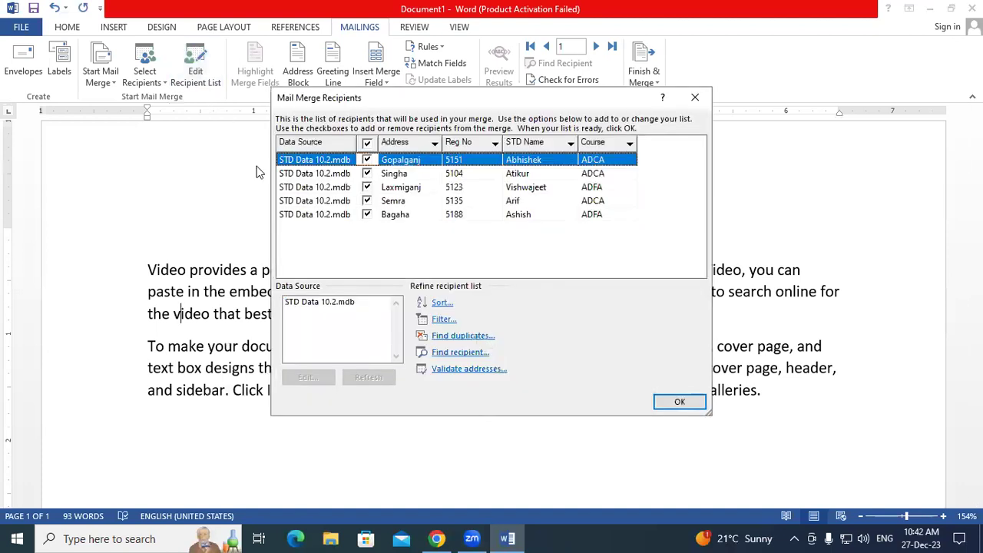
{"action": "left_click", "coordinate": [315, 307]}
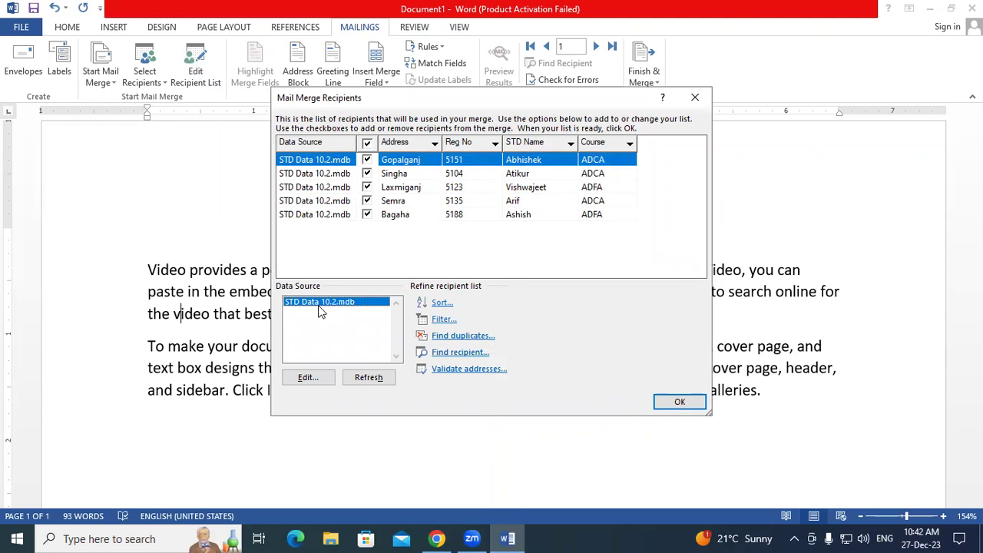
{"action": "left_click", "coordinate": [307, 377]}
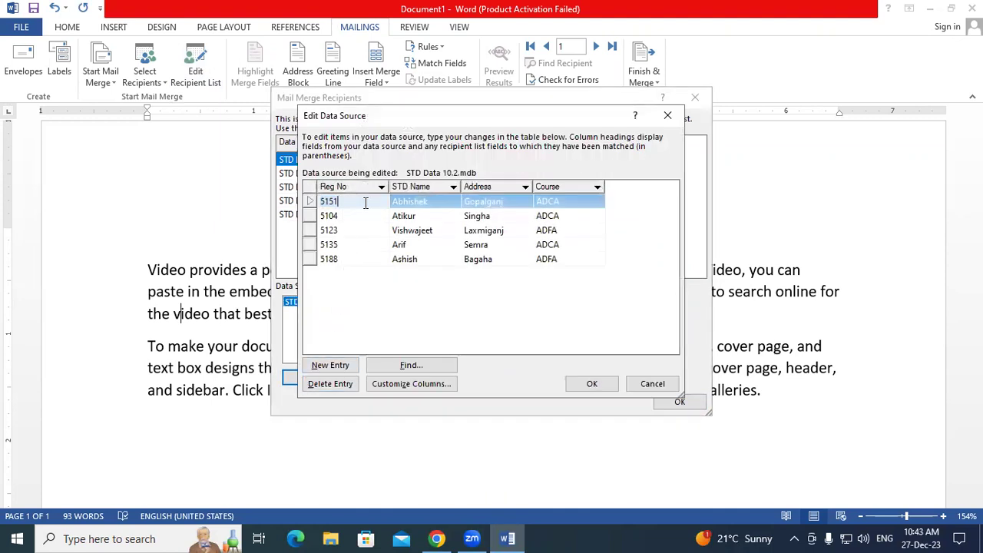
- Delete record 5188 from the student data source
{"action": "left_click", "coordinate": [431, 202]}
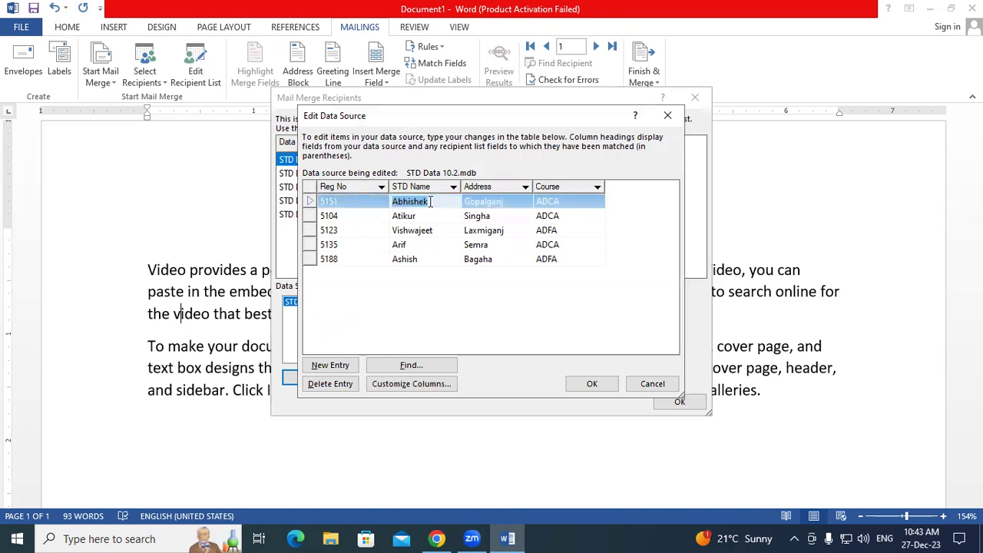
{"action": "left_click", "coordinate": [352, 273]}
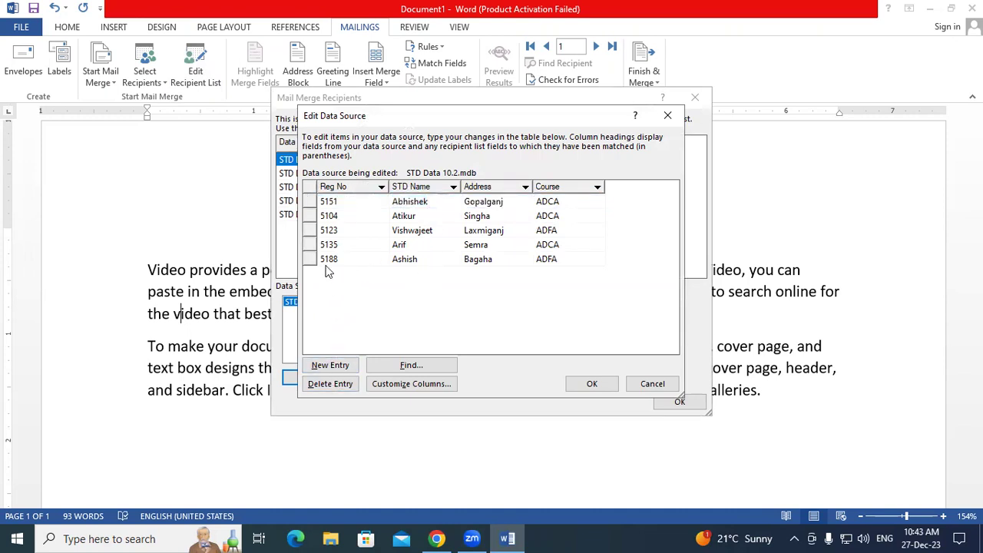
{"action": "left_click", "coordinate": [325, 261]}
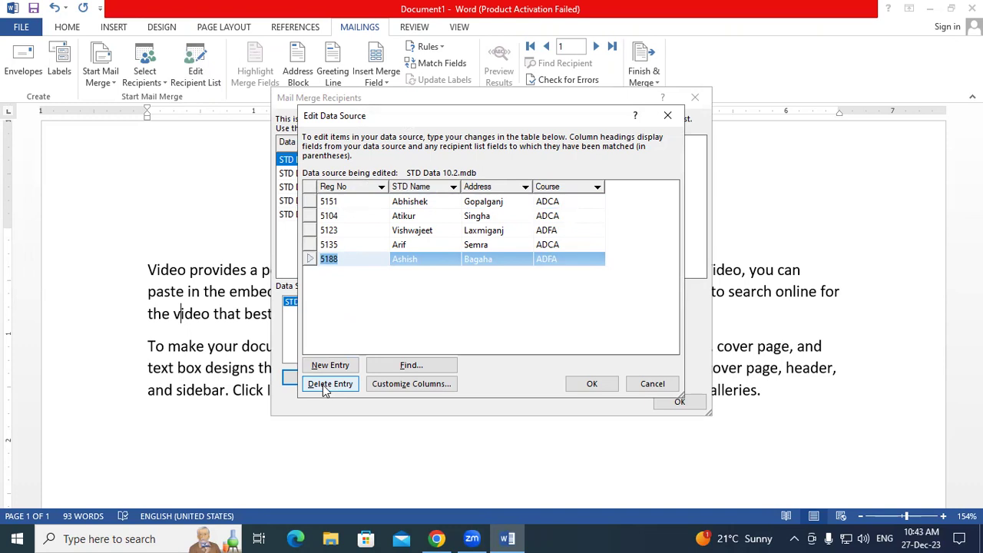
{"action": "left_click", "coordinate": [327, 384]}
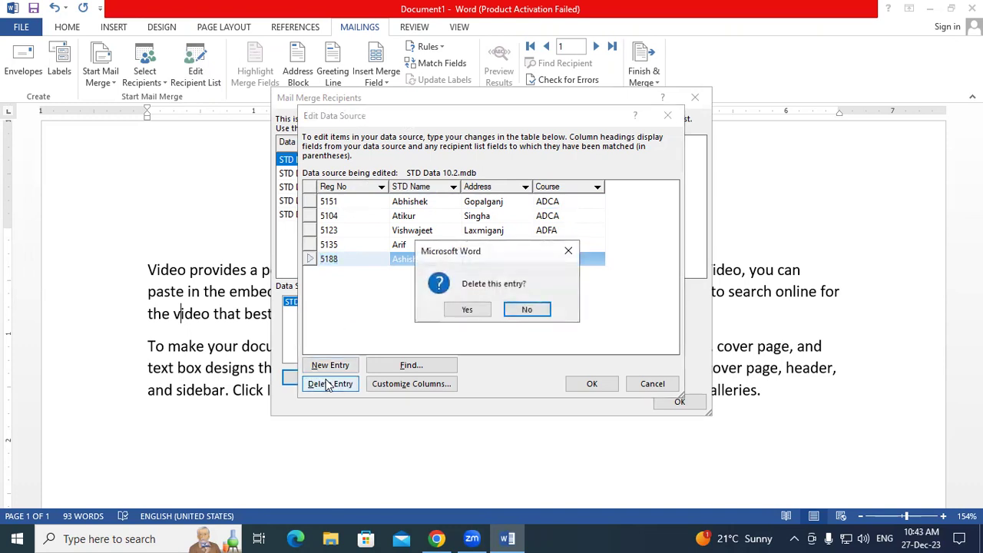
{"action": "left_click", "coordinate": [460, 309]}
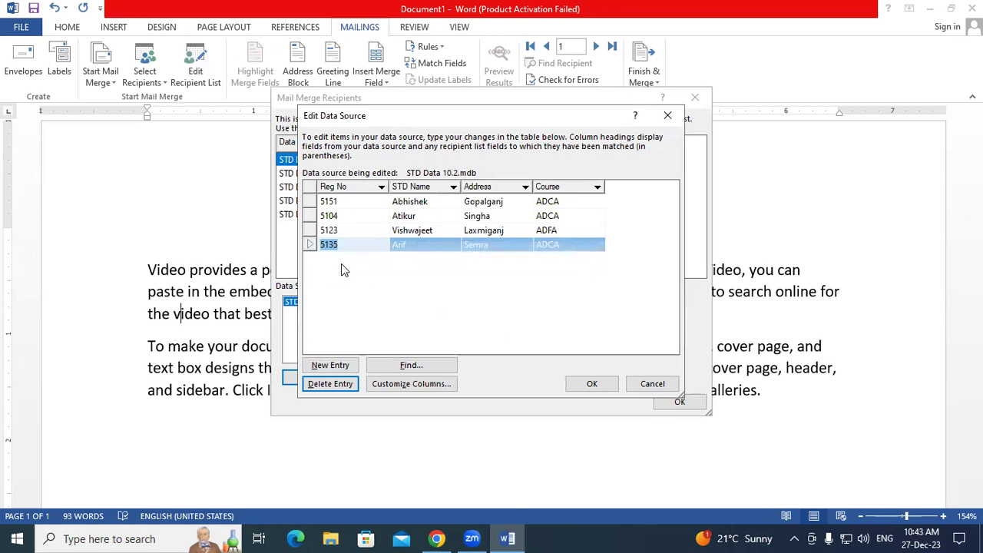
- Add one blank new entry and save the changes to STD Data 10.2.mdb
{"action": "left_click", "coordinate": [324, 366]}
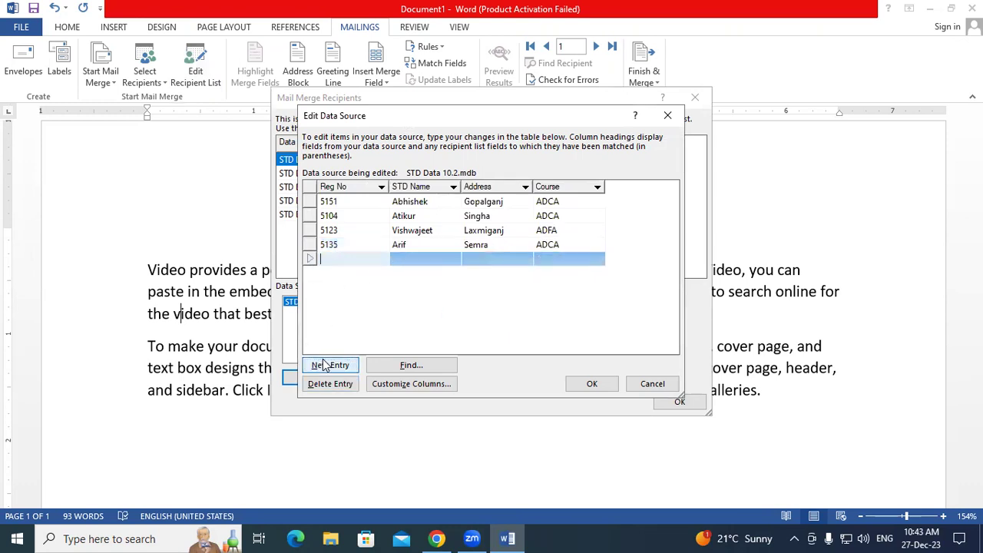
{"action": "left_click", "coordinate": [429, 260]}
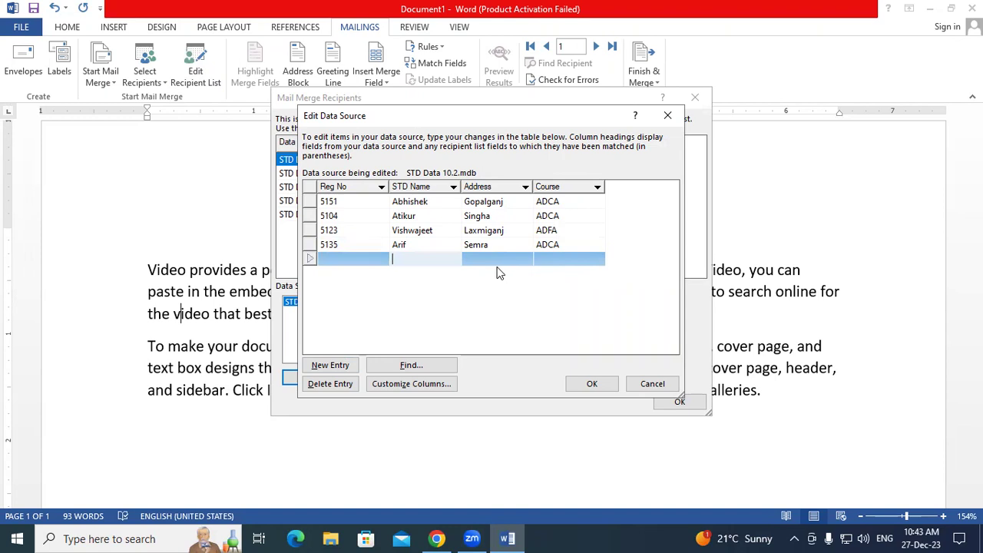
{"action": "left_click", "coordinate": [448, 286]}
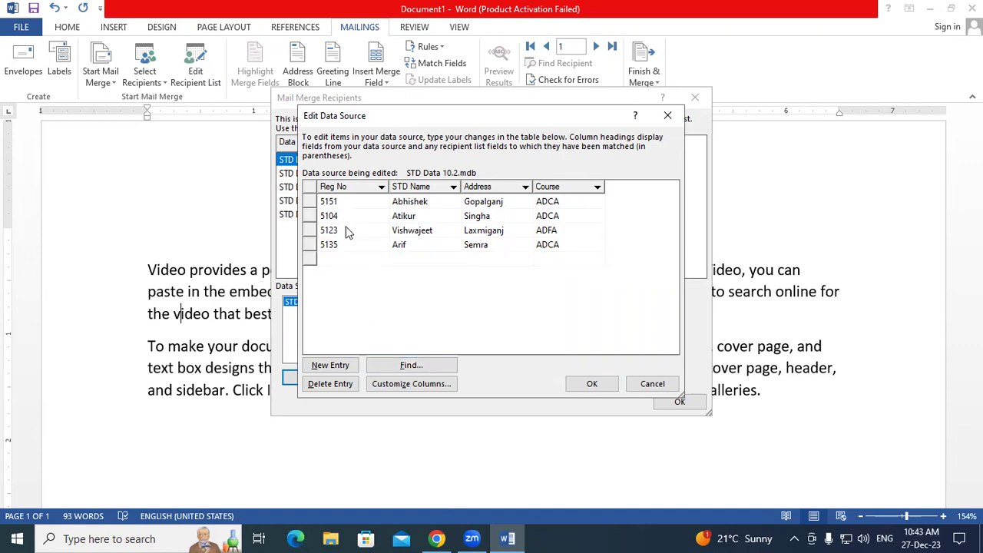
{"action": "left_click", "coordinate": [604, 390]}
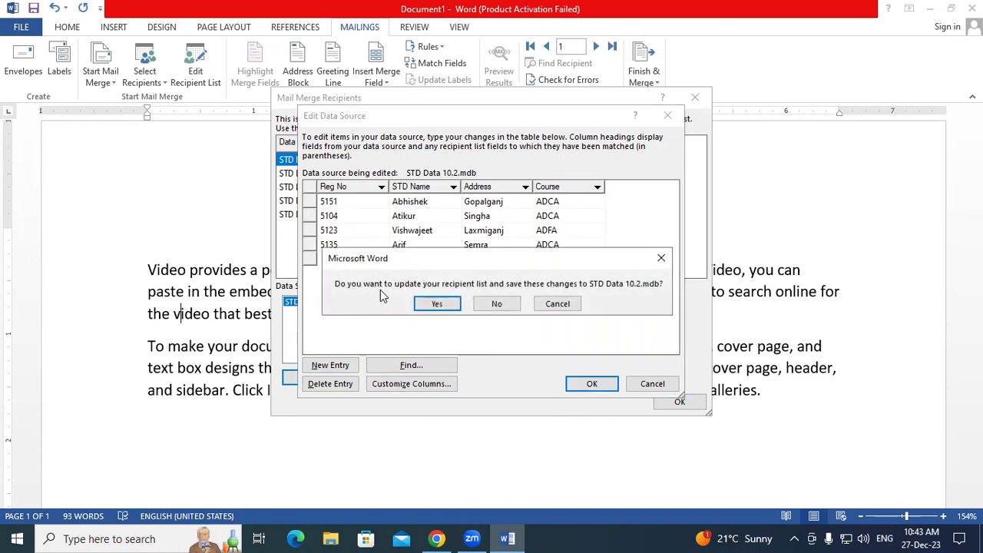
{"action": "left_click", "coordinate": [439, 304]}
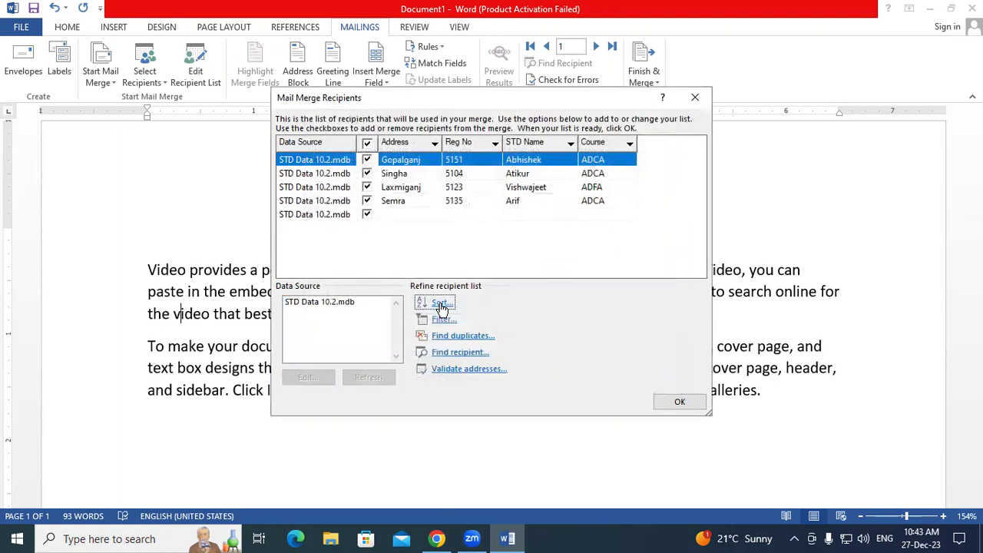
- Accept the recipient list with the empty fifth row selected
{"action": "left_click", "coordinate": [401, 217]}
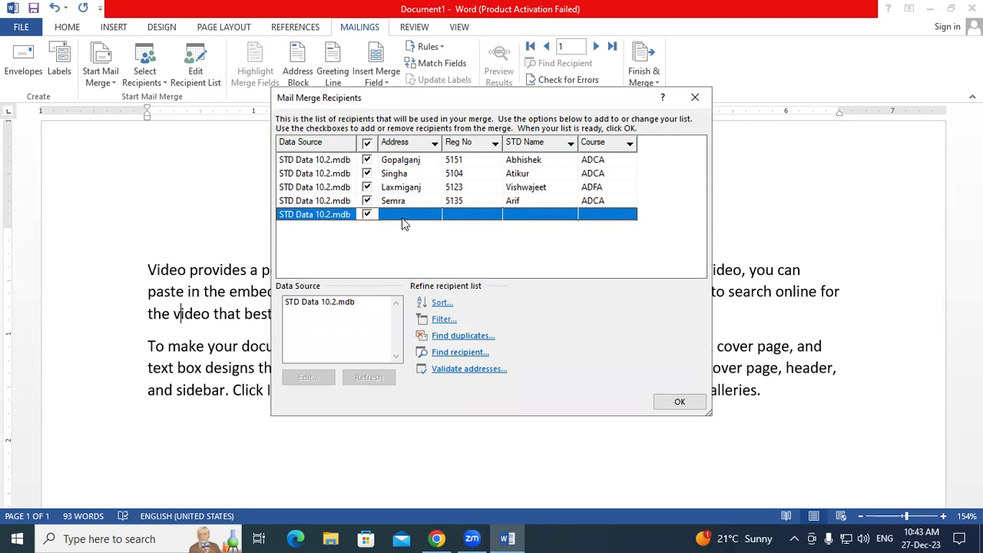
{"action": "left_click", "coordinate": [666, 403]}
{"action": "left_click", "coordinate": [170, 191]}
- Look over the Select Recipients choices, then start a new blank document
{"action": "left_click", "coordinate": [145, 76]}
{"action": "left_click", "coordinate": [313, 189]}
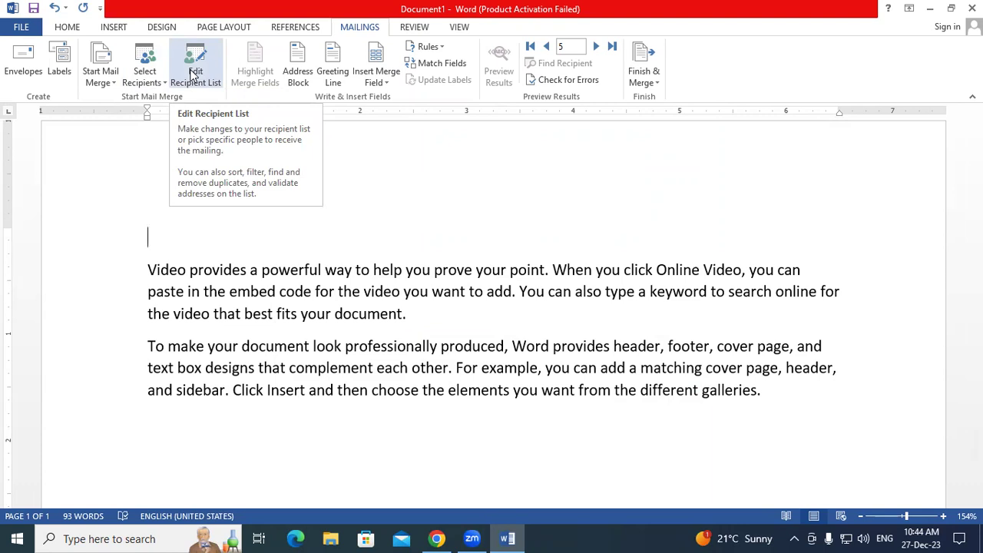
{"action": "left_click", "coordinate": [144, 77]}
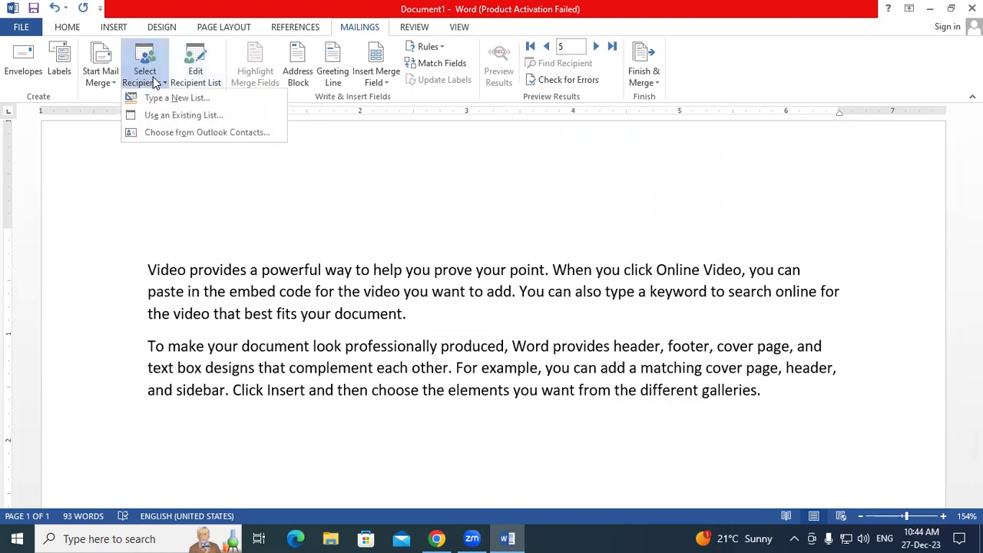
{"action": "left_click", "coordinate": [396, 159]}
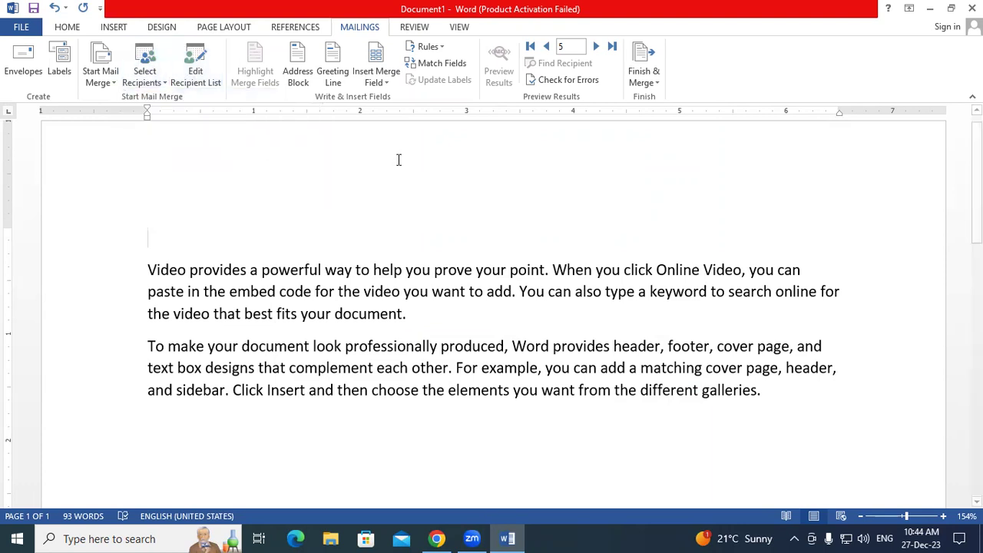
{"action": "key", "text": "ctrl+n"}
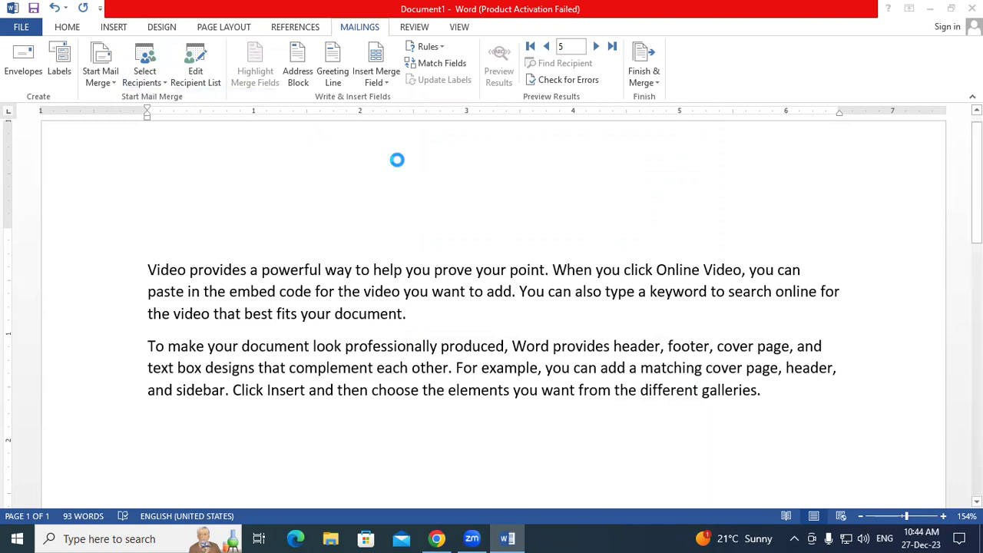
- Attach STD Data 10.2 from the Desktop as an existing list and show its recipients
{"action": "left_click", "coordinate": [355, 28]}
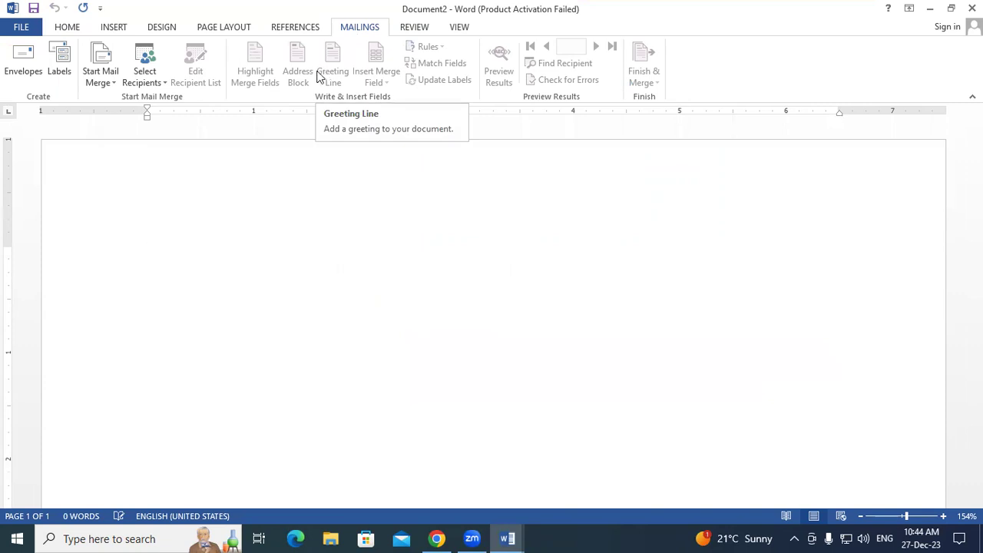
{"action": "left_click", "coordinate": [159, 85]}
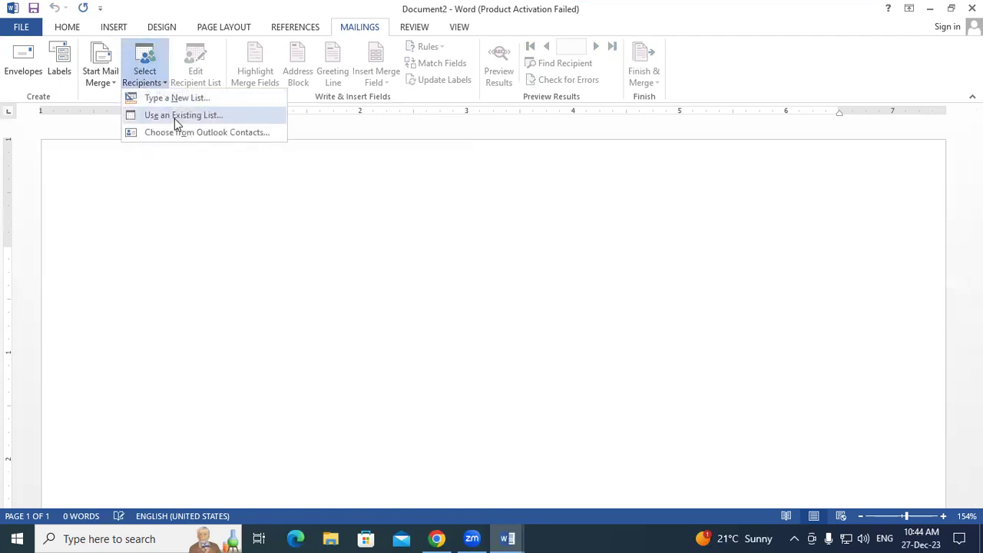
{"action": "left_click", "coordinate": [174, 117]}
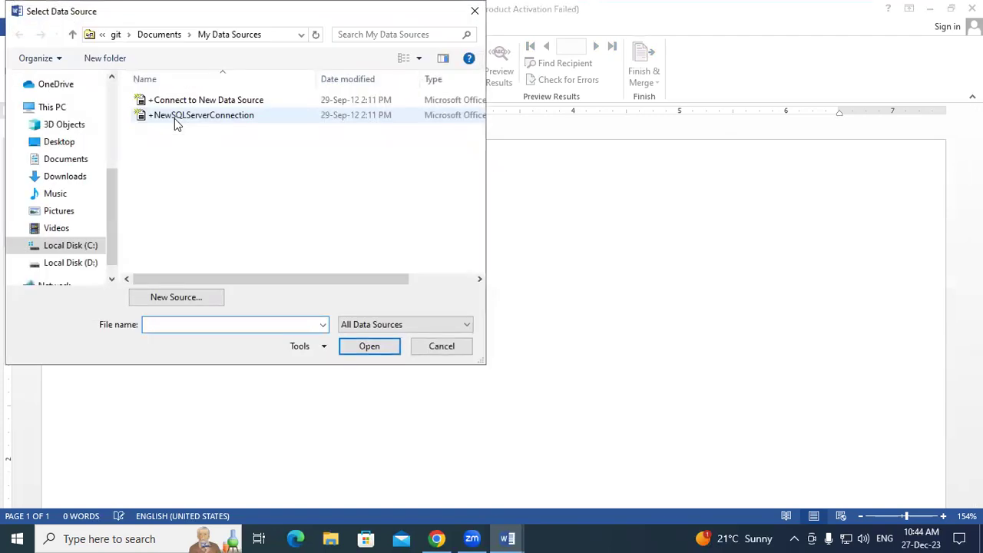
{"action": "left_click", "coordinate": [59, 142]}
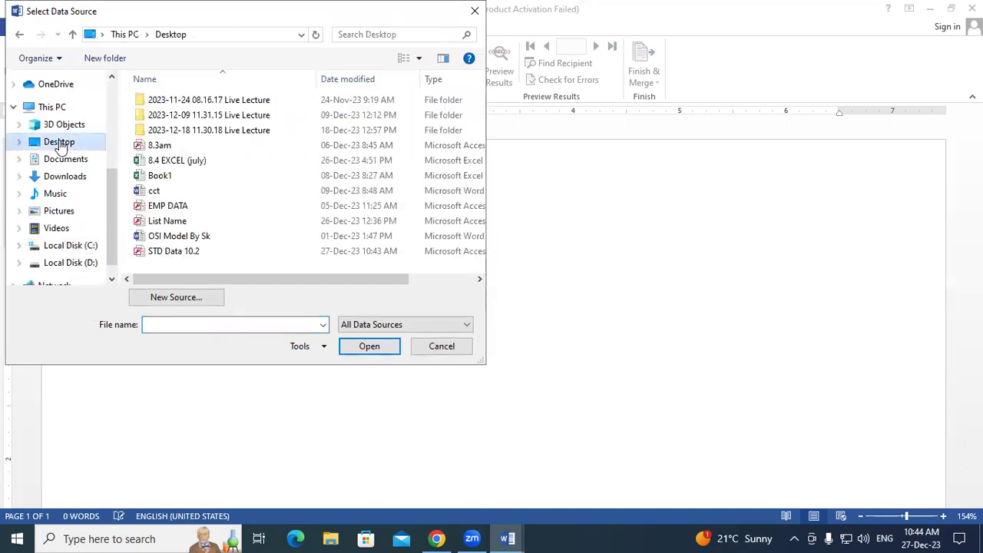
{"action": "scroll", "coordinate": [206, 234], "scroll_direction": "right", "scroll_amount": 3}
{"action": "scroll", "coordinate": [205, 227], "scroll_direction": "left", "scroll_amount": 3}
{"action": "left_click", "coordinate": [203, 255]}
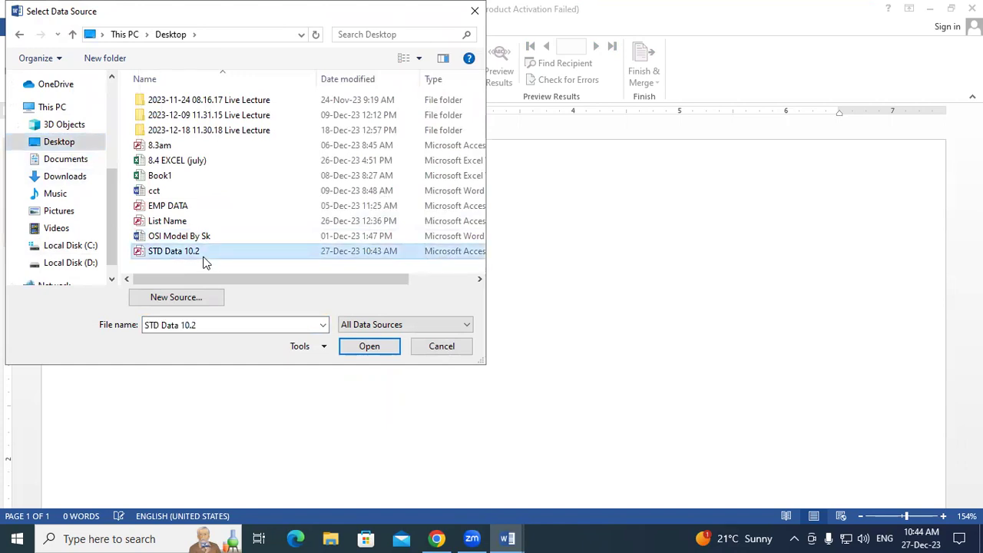
{"action": "left_click", "coordinate": [365, 346]}
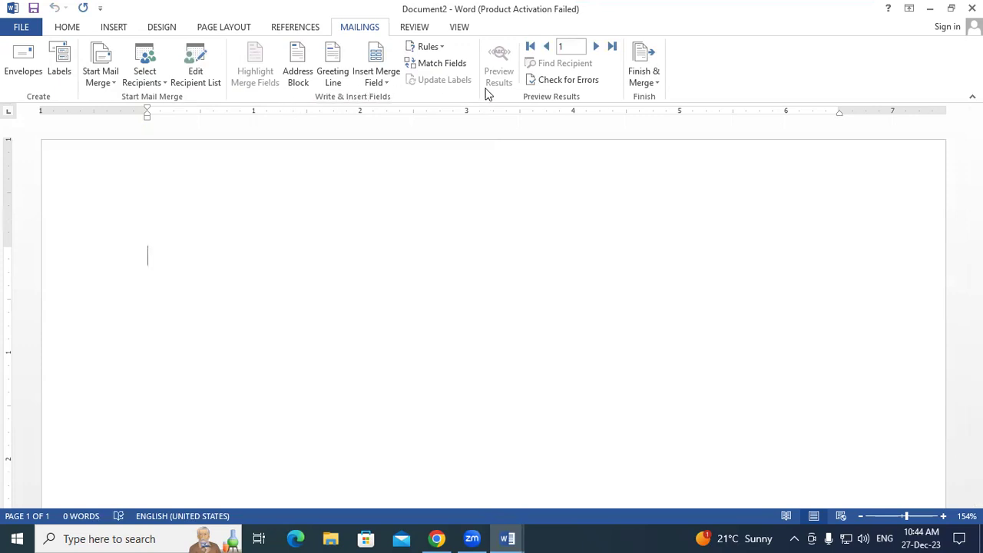
{"action": "left_click", "coordinate": [198, 83]}
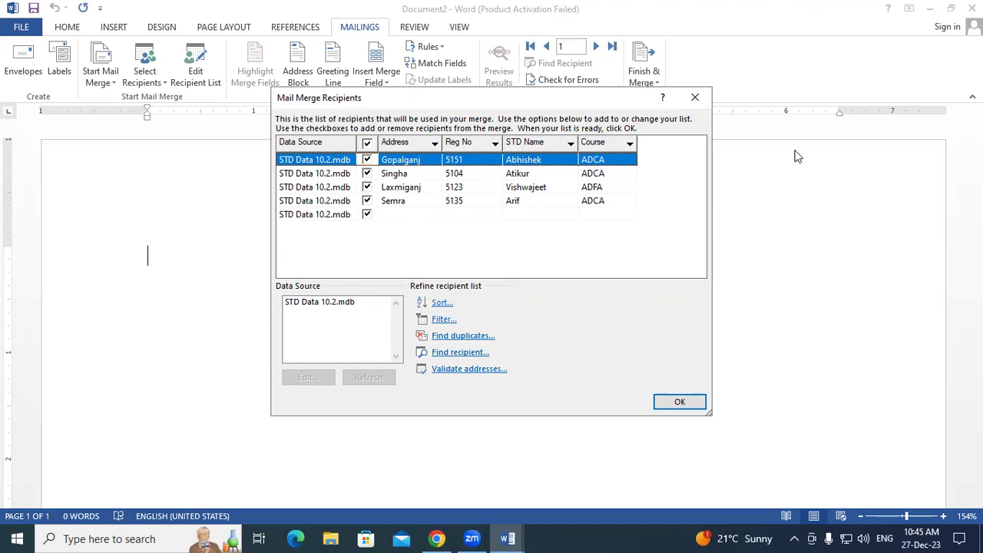
- Close the recipient list and preview the Reg_No and STD_Name merge fields without inserting
{"action": "left_click", "coordinate": [695, 97]}
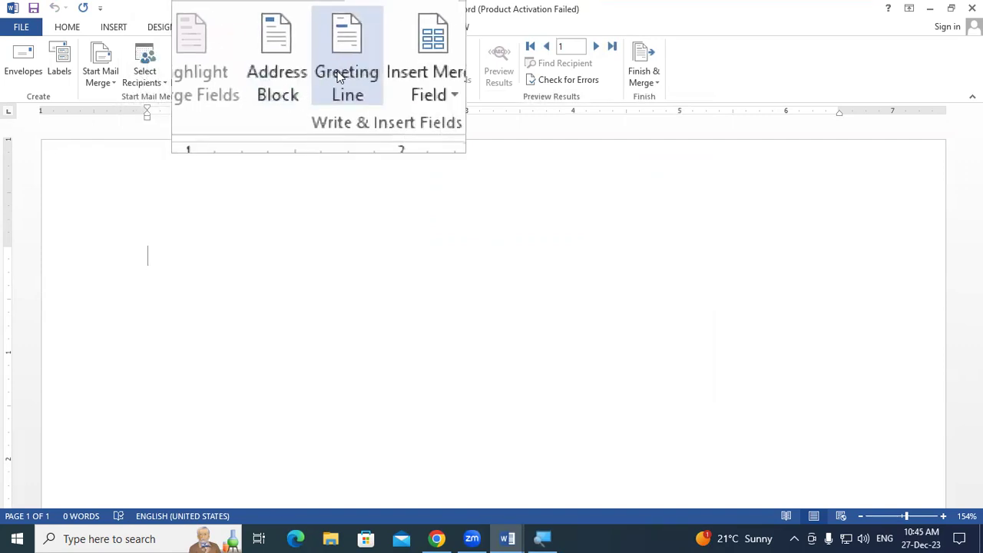
{"action": "left_click", "coordinate": [371, 75]}
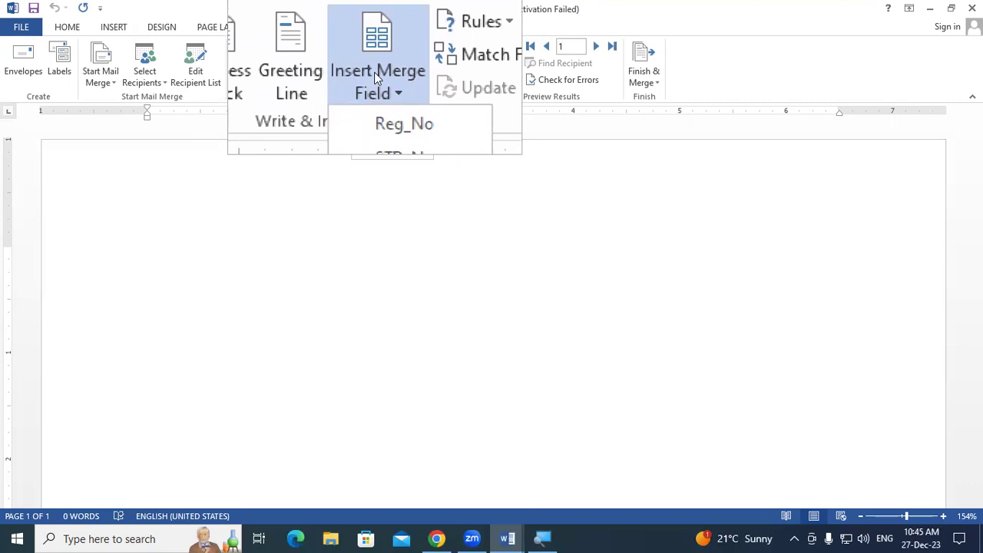
{"action": "key", "text": "super+Escape"}
{"action": "left_click", "coordinate": [244, 199]}
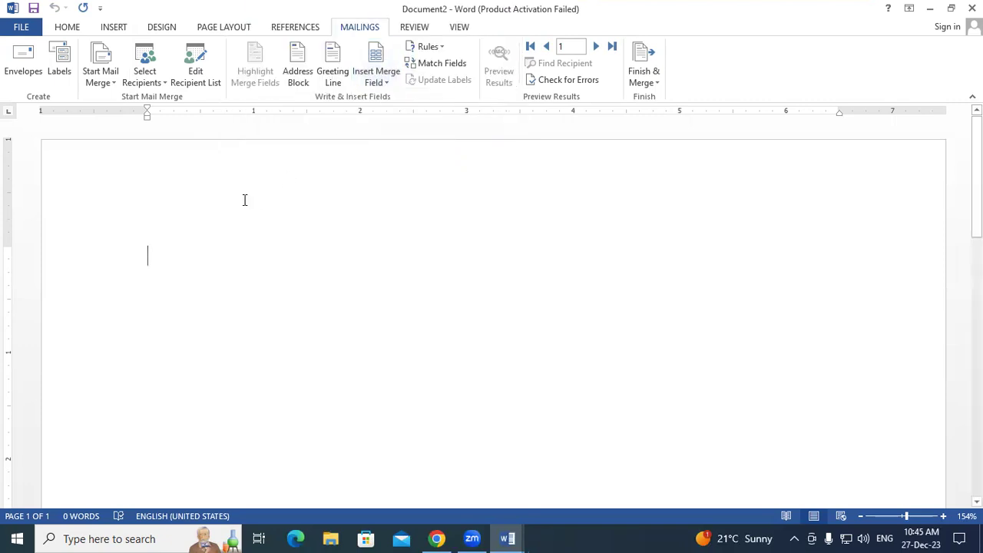
- Type the label lines Reg No, STD Name and Address on separate lines
{"action": "type", "text": "Reg No"}
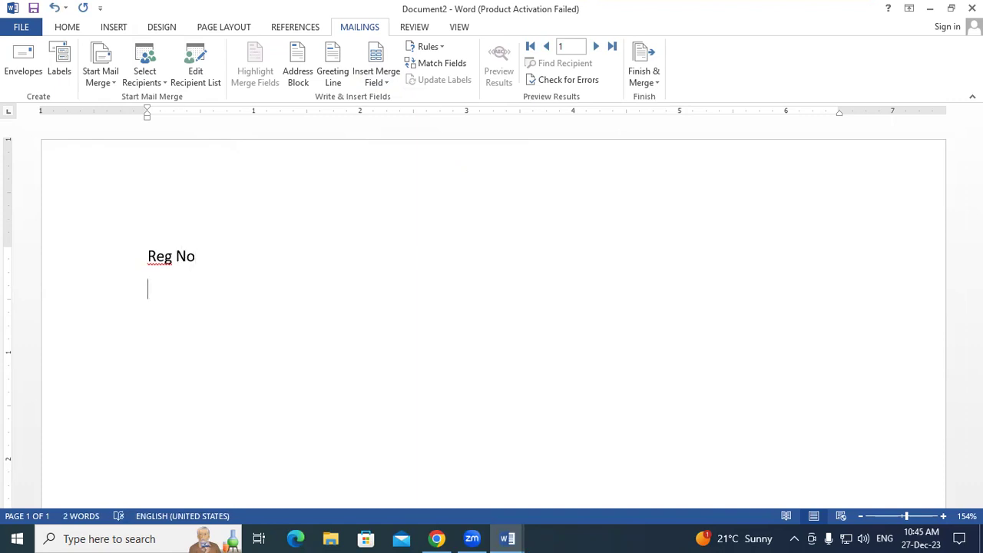
{"action": "right_click", "coordinate": [157, 260]}
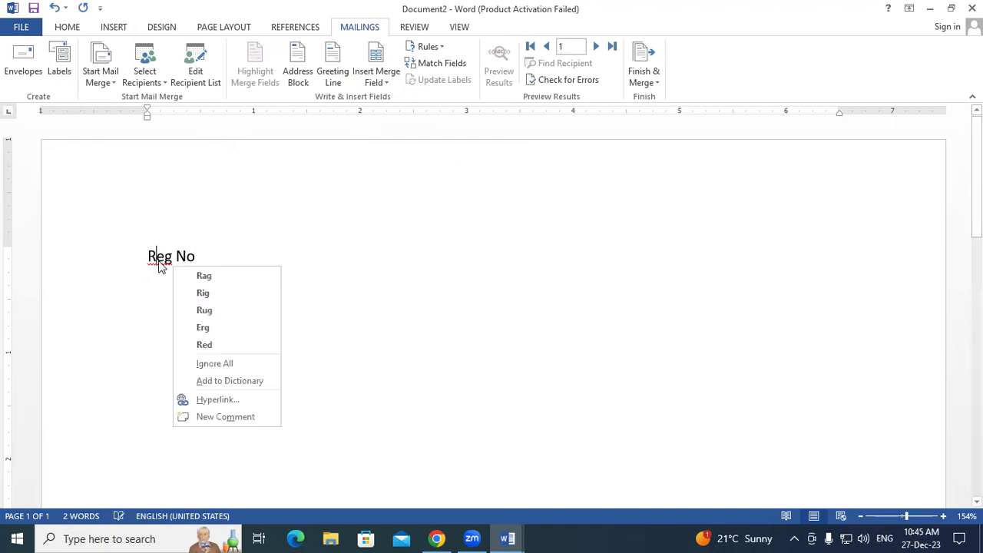
{"action": "left_click", "coordinate": [163, 290]}
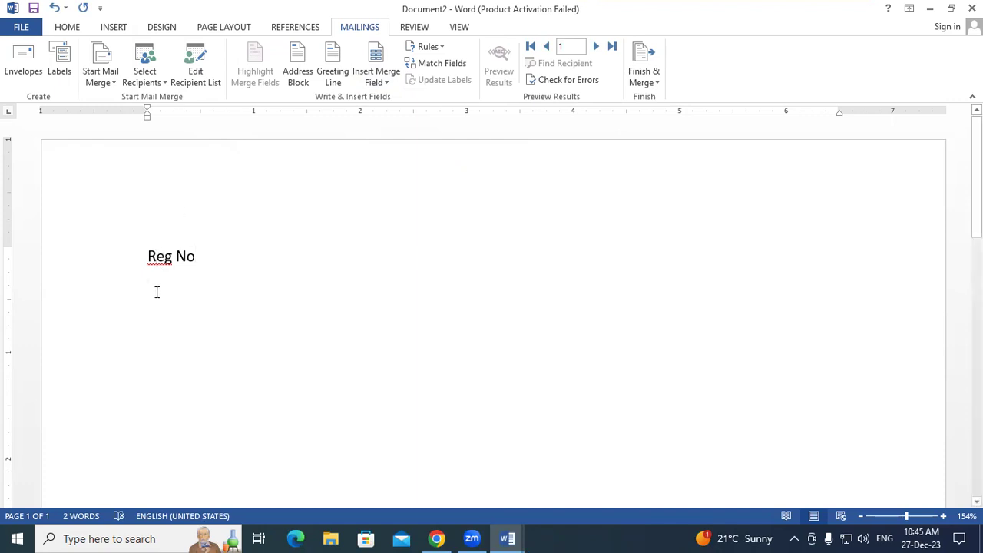
{"action": "type", "text": "STD Name"}
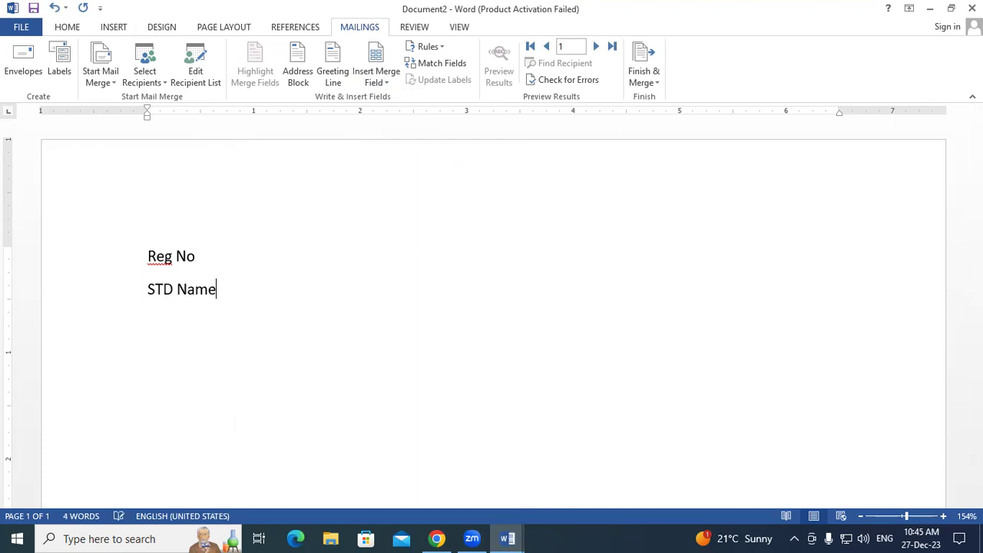
{"action": "key", "text": "Return"}
{"action": "type", "text": "Address"}
{"action": "key", "text": "Return"}
- Add the Course label and two sample paragraphs via =rand(2), then reopen the recipient list
{"action": "type", "text": "Co"}
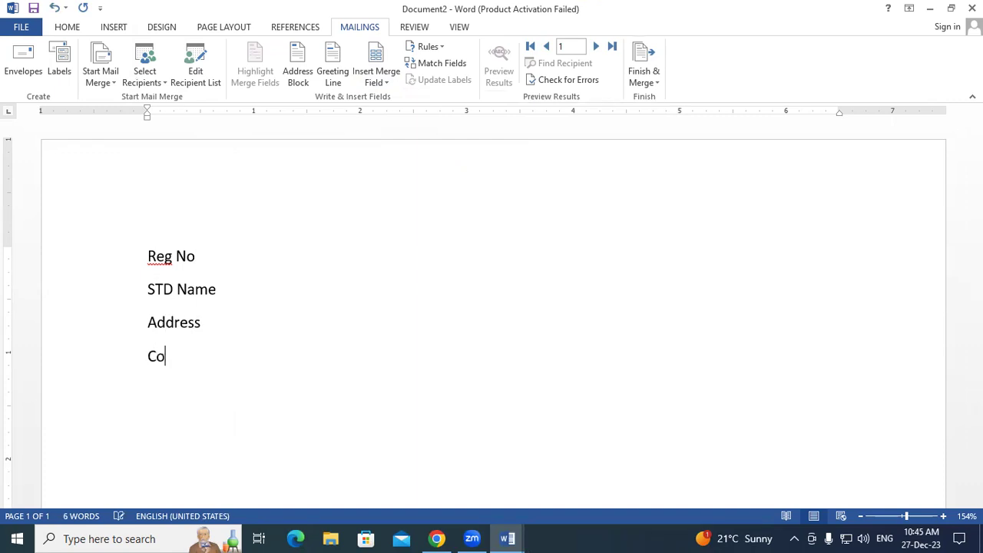
{"action": "type", "text": "urse"}
{"action": "type", "text": "=rand"}
{"action": "type", "text": "("}
{"action": "type", "text": "2"}
{"action": "type", "text": ")"}
{"action": "key", "text": "Return"}
{"action": "scroll", "coordinate": [210, 188], "scroll_direction": "down", "scroll_amount": 2}
{"action": "left_click", "coordinate": [210, 188]}
{"action": "left_click", "coordinate": [220, 214]}
{"action": "left_click", "coordinate": [222, 251]}
{"action": "left_click", "coordinate": [222, 280]}
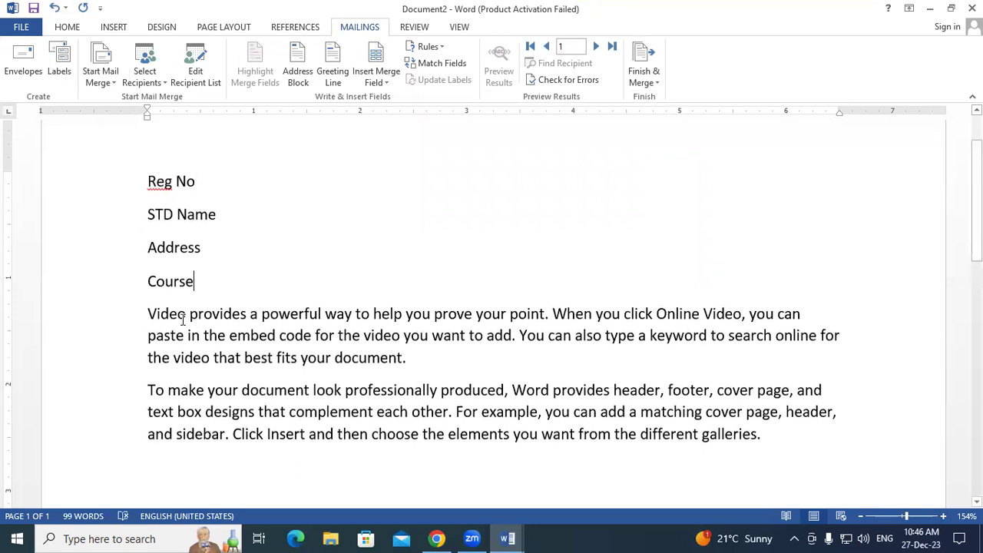
{"action": "left_click_drag", "start_coordinate": [147, 314], "coordinate": [796, 442]}
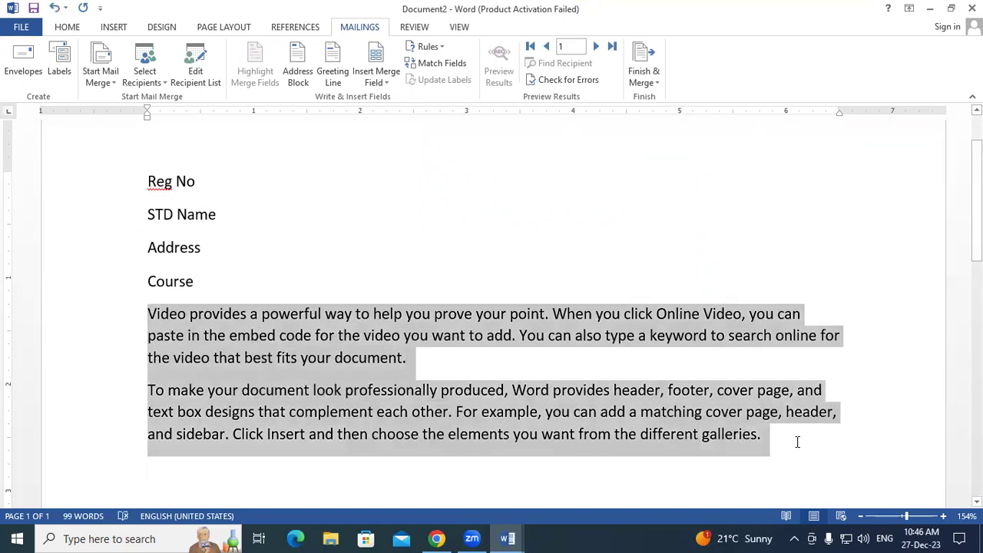
{"action": "left_click", "coordinate": [213, 85]}
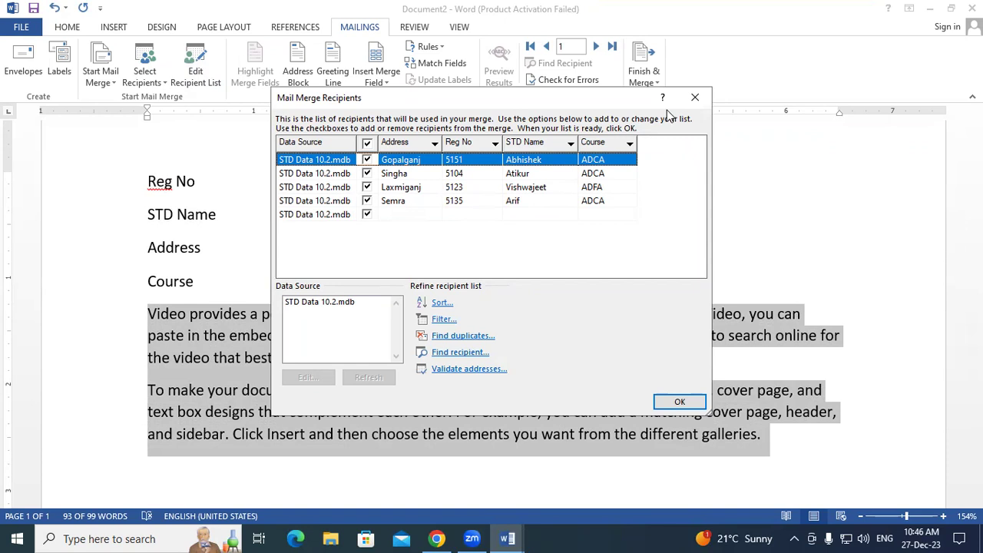
- Add a tab, colon and the «Reg_No» and «STD_Name» fields after the first two labels
{"action": "left_click", "coordinate": [694, 97]}
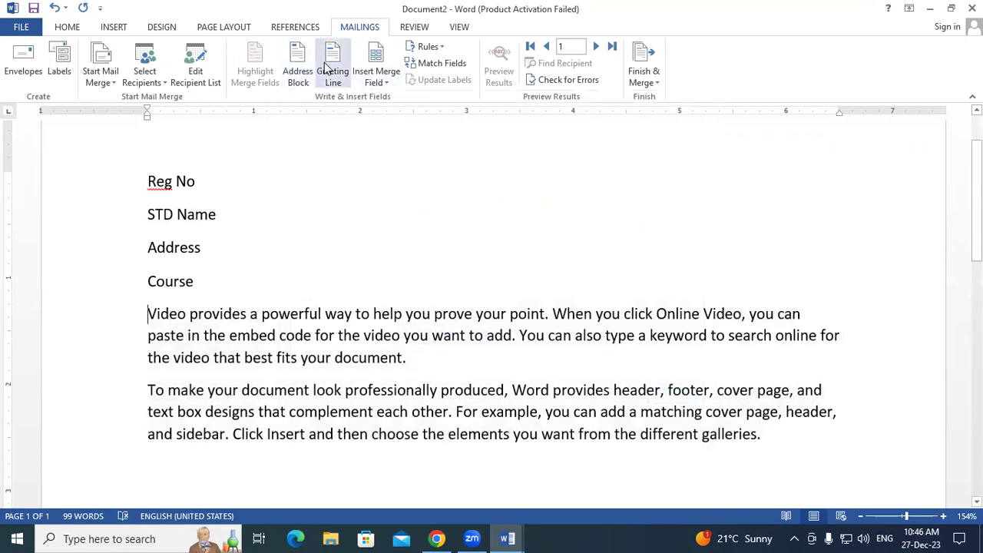
{"action": "left_click", "coordinate": [261, 177]}
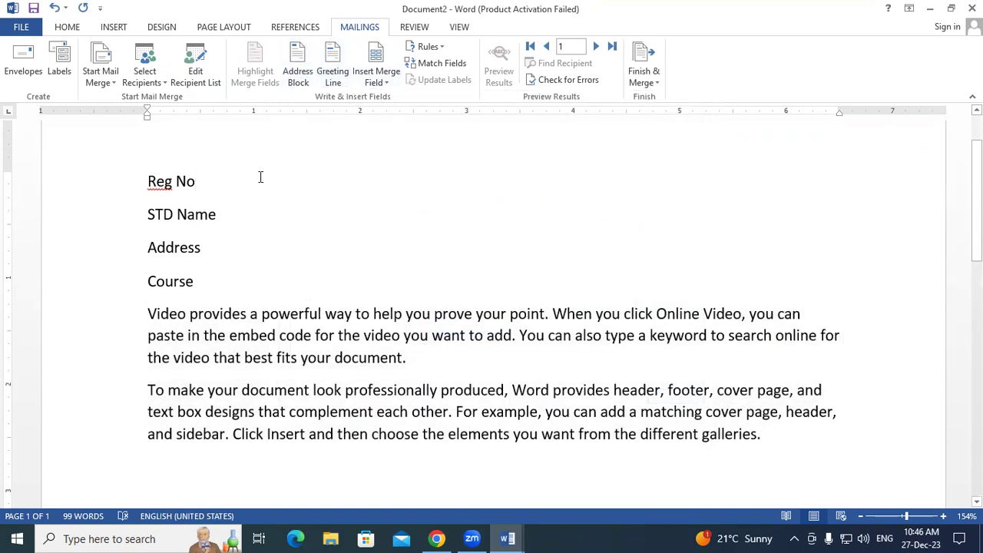
{"action": "key", "text": "Tab"}
{"action": "key", "text": "Tab"}
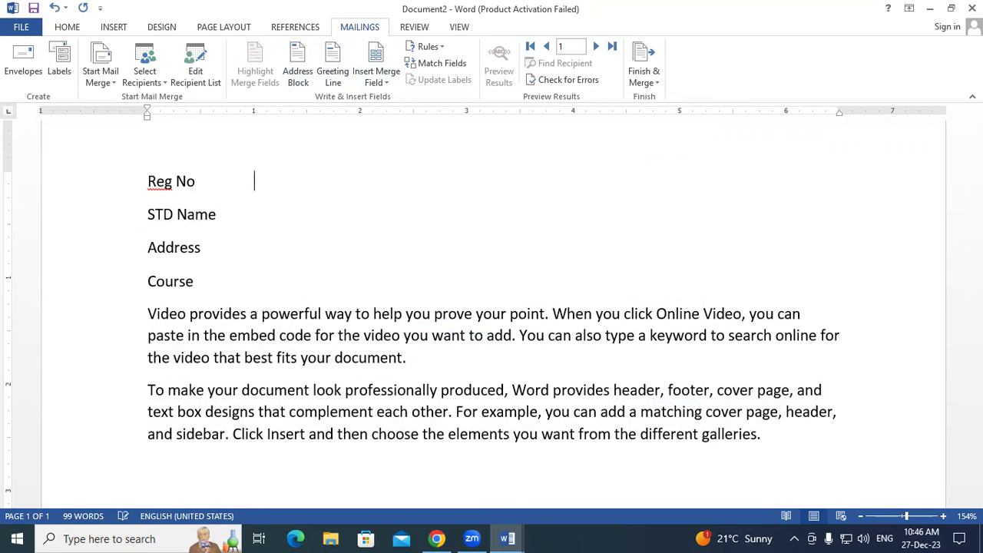
{"action": "type", "text": ":"}
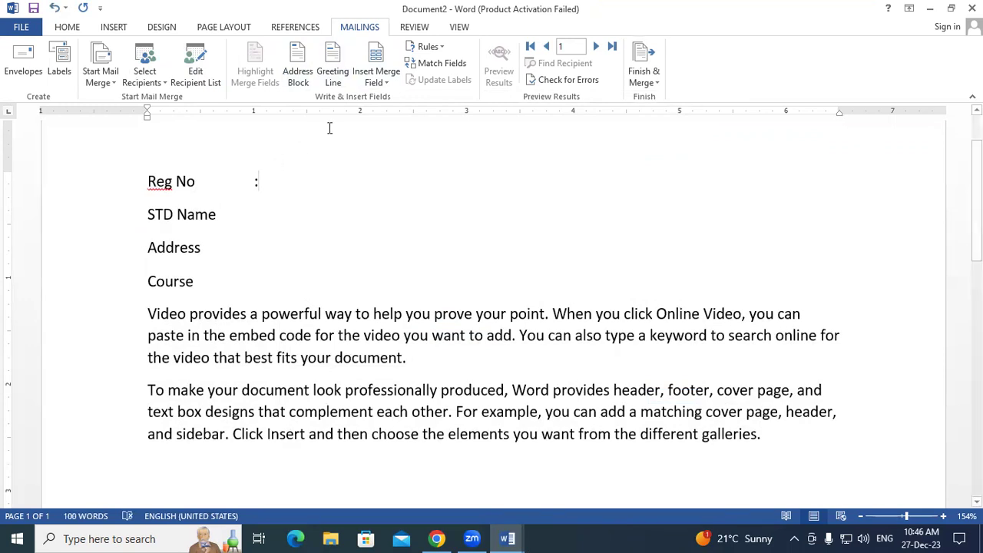
{"action": "left_click", "coordinate": [390, 81]}
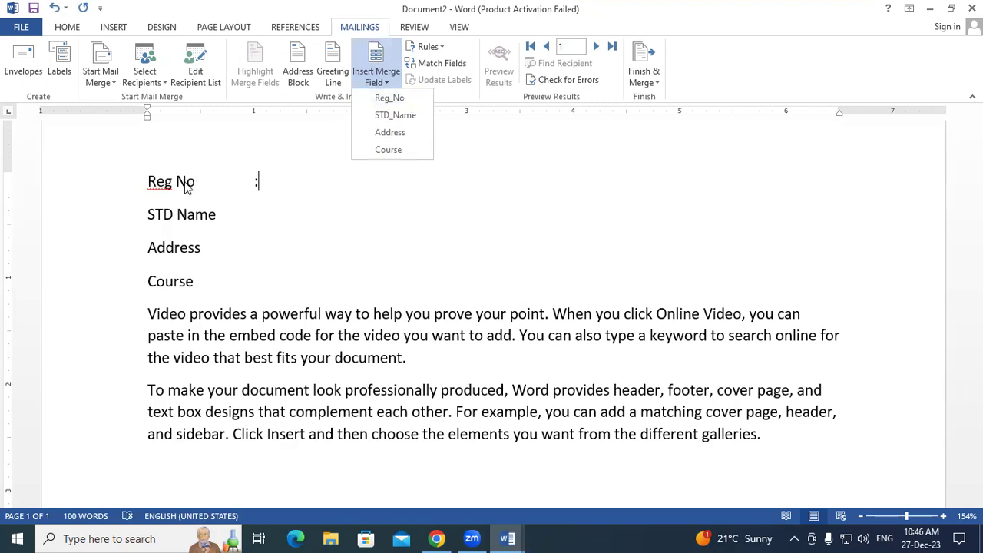
{"action": "left_click", "coordinate": [397, 102]}
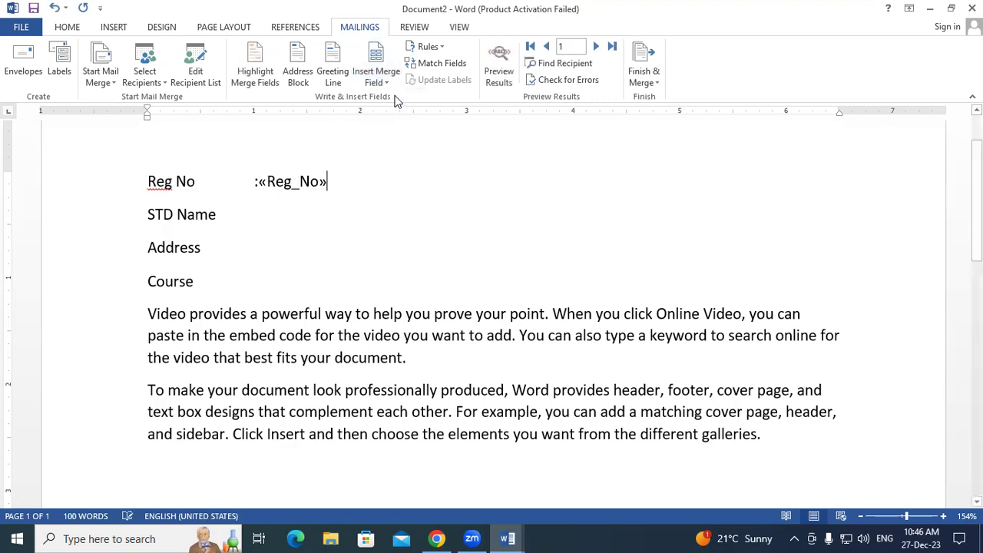
{"action": "left_click", "coordinate": [224, 217]}
{"action": "key", "text": "Tab"}
{"action": "type", "text": ":"}
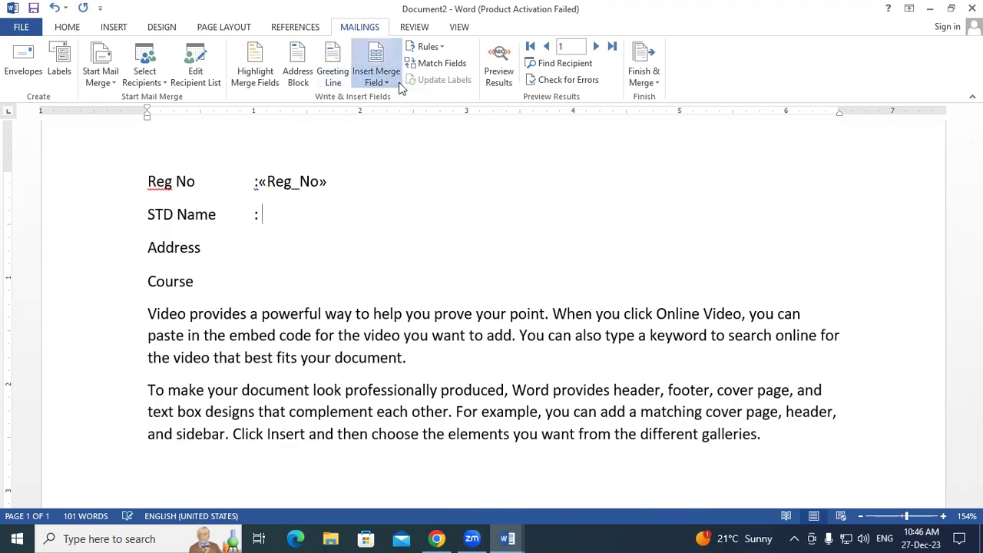
{"action": "left_click", "coordinate": [398, 85]}
{"action": "left_click", "coordinate": [396, 115]}
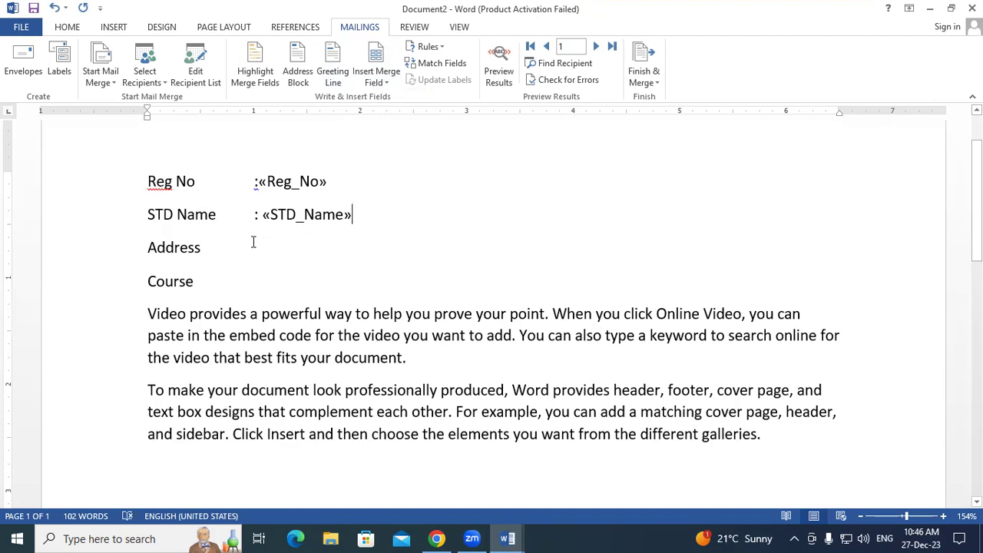
- Add a colon and the «Address» and «Course» fields after the remaining two labels
{"action": "left_click", "coordinate": [212, 249]}
{"action": "double_click", "coordinate": [255, 250]}
{"action": "type", "text": ":"}
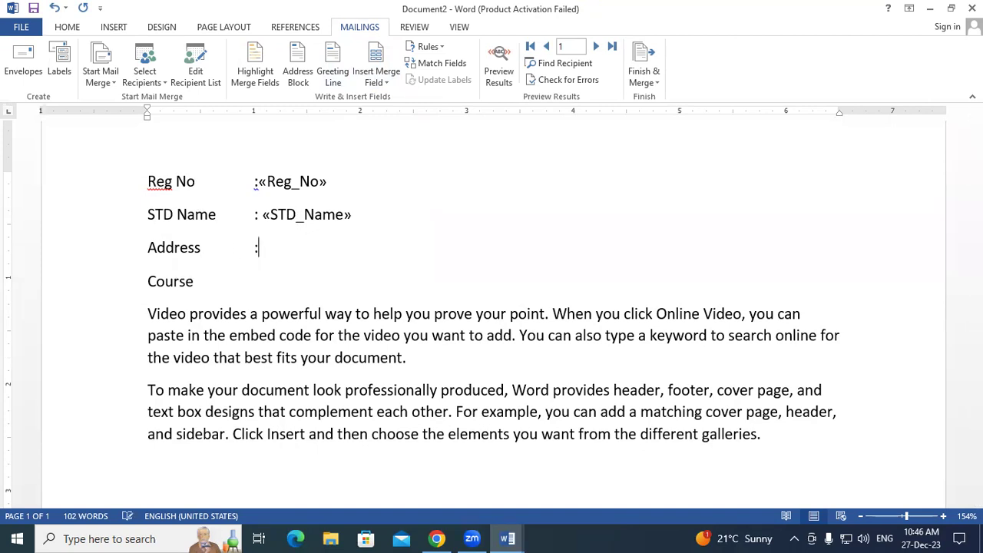
{"action": "left_click", "coordinate": [384, 82]}
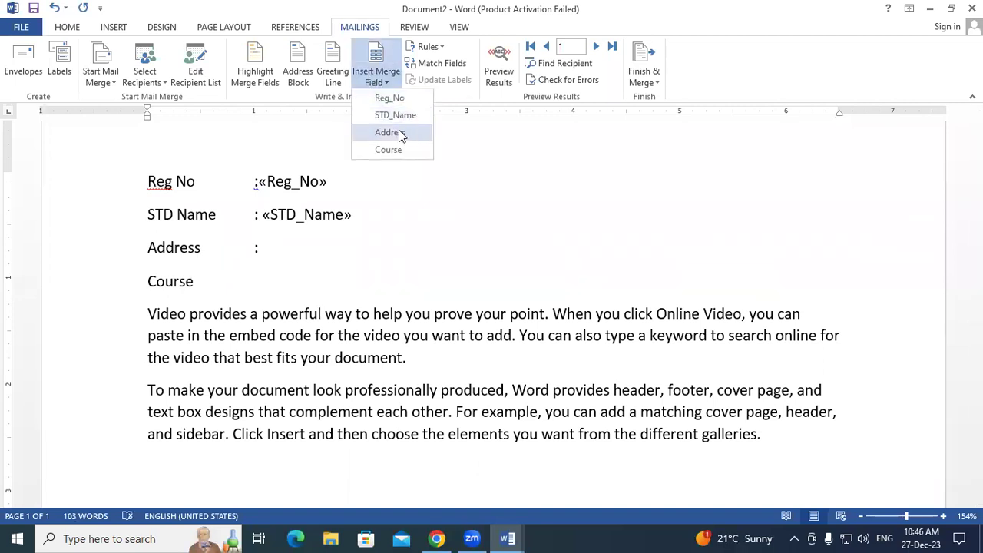
{"action": "left_click", "coordinate": [391, 132]}
{"action": "left_click", "coordinate": [228, 277]}
{"action": "key", "text": "Tab"}
{"action": "key", "text": "Tab"}
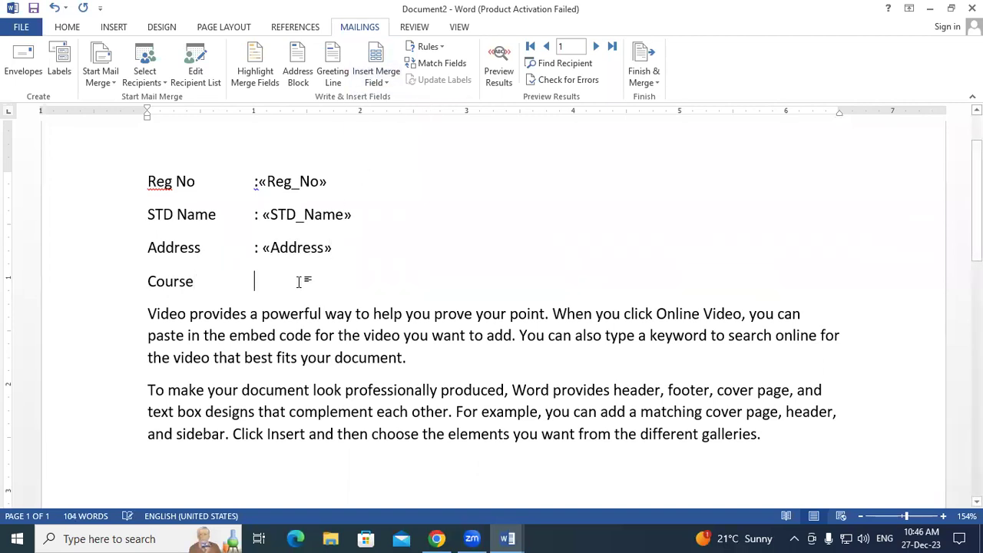
{"action": "type", "text": ":"}
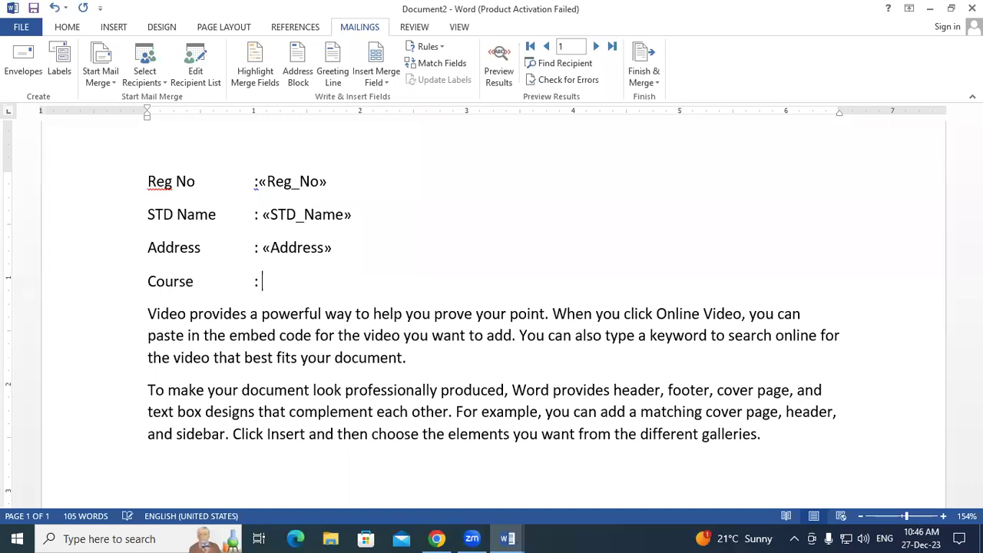
{"action": "left_click", "coordinate": [388, 77]}
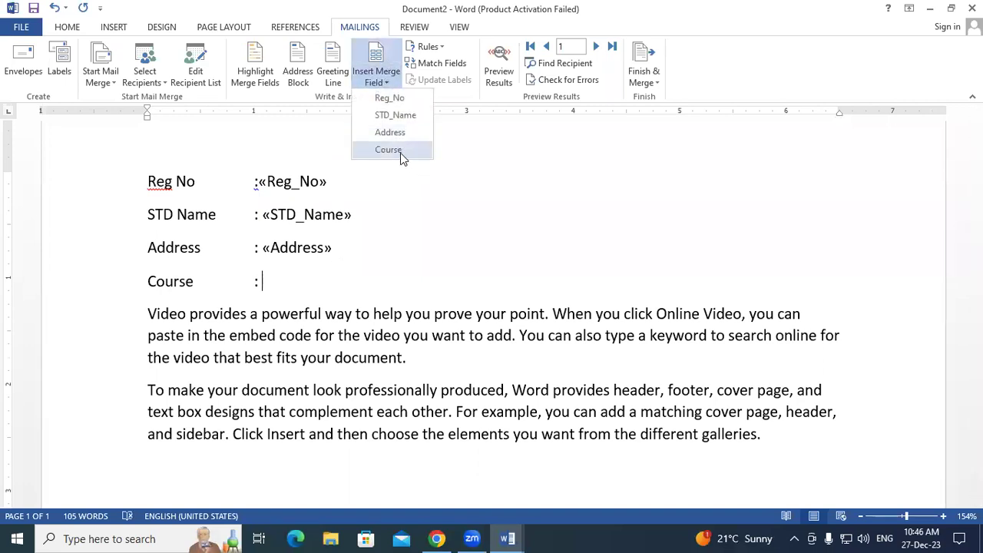
{"action": "left_click", "coordinate": [400, 152]}
{"action": "left_click", "coordinate": [409, 252]}
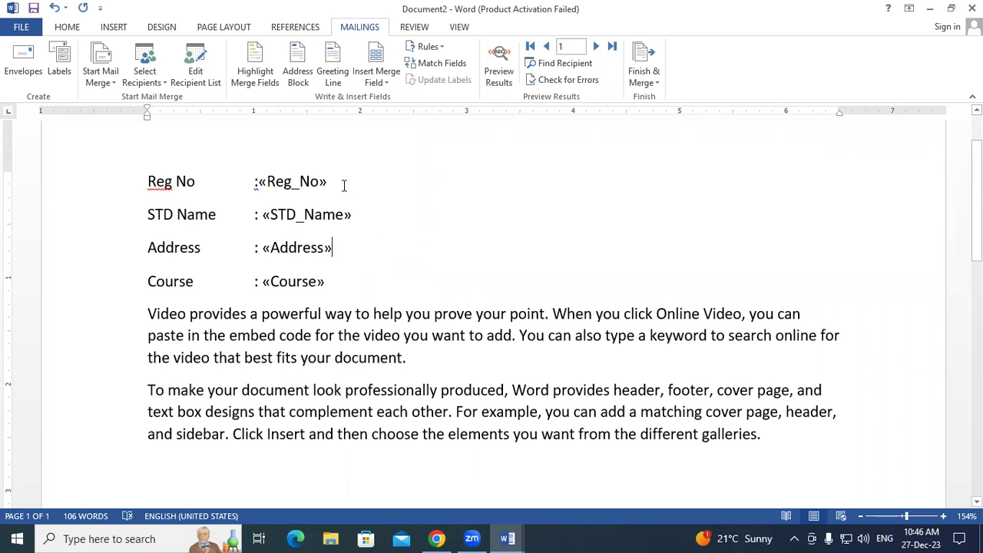
{"action": "key", "text": "super+plus"}
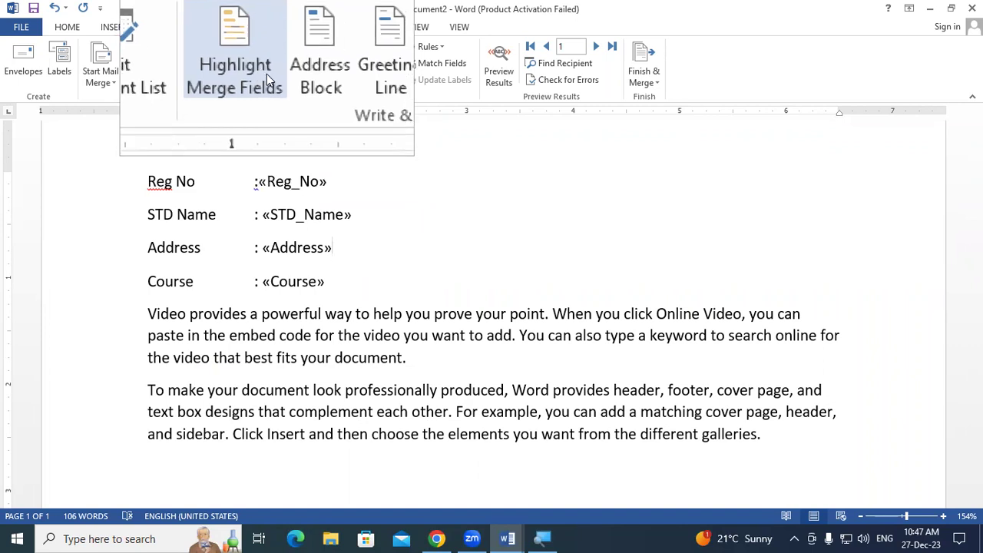
{"action": "key", "text": "super+Escape"}
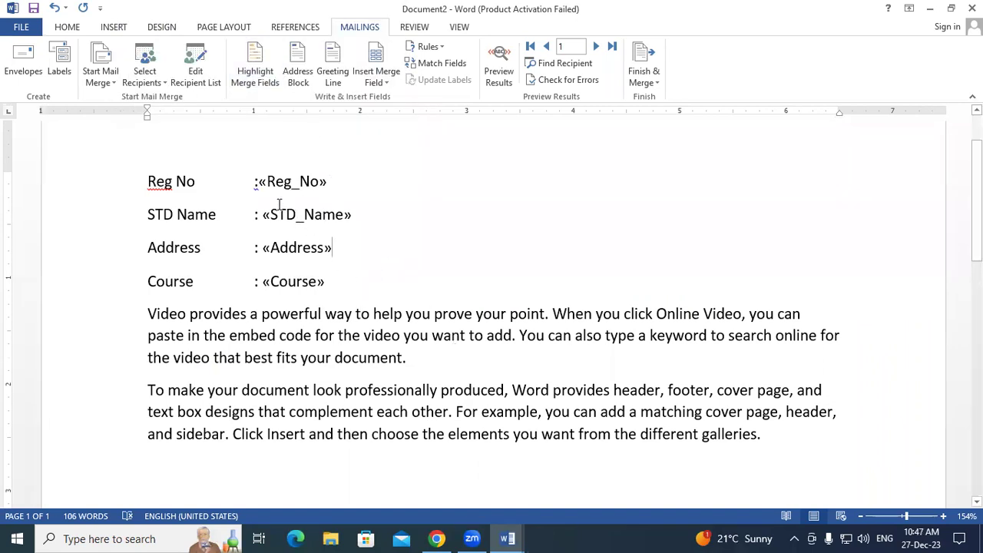
- Shade the merge fields grey to check them and choose Use an Existing List
{"action": "left_click", "coordinate": [260, 182]}
{"action": "left_click", "coordinate": [414, 244]}
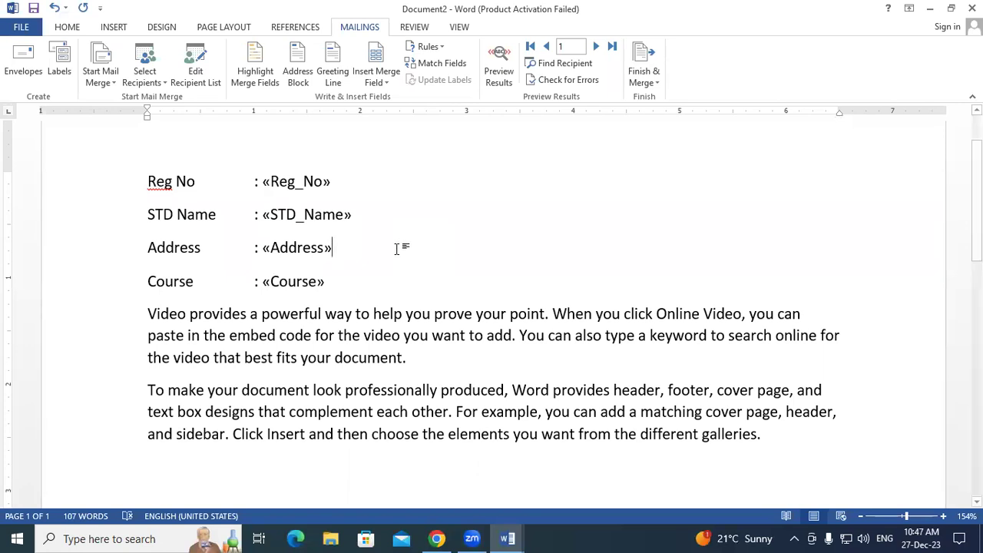
{"action": "left_click", "coordinate": [255, 67]}
{"action": "left_click", "coordinate": [394, 345]}
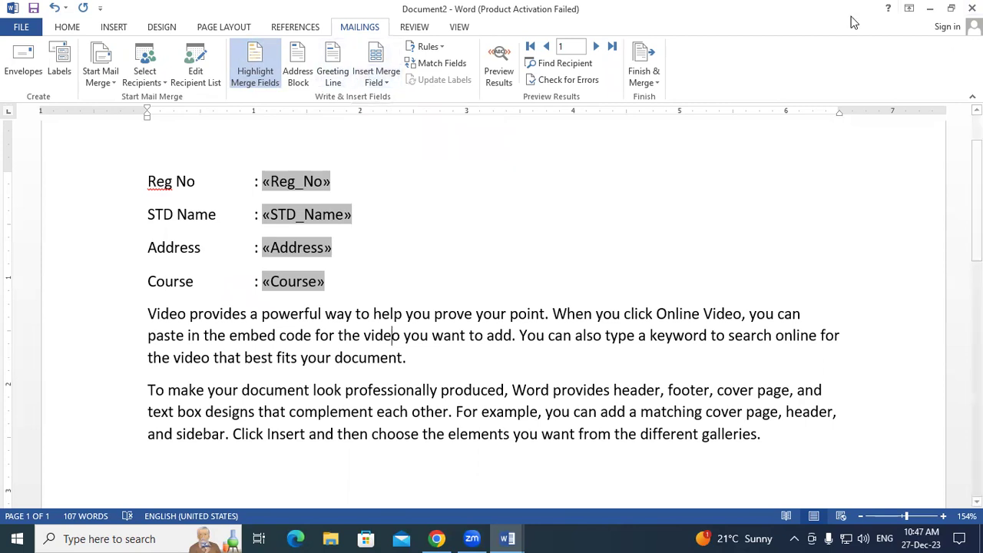
{"action": "left_click", "coordinate": [150, 80]}
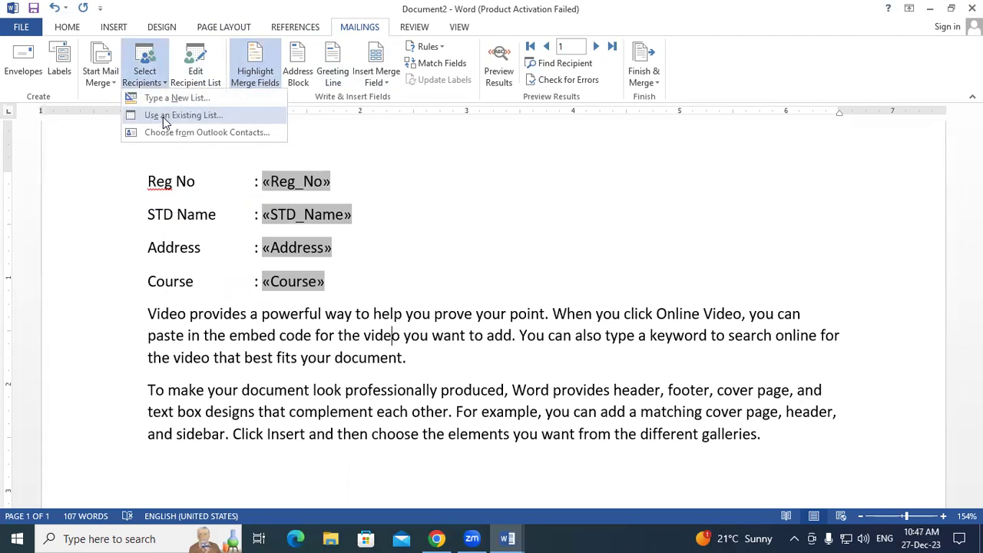
{"action": "left_click", "coordinate": [163, 116]}
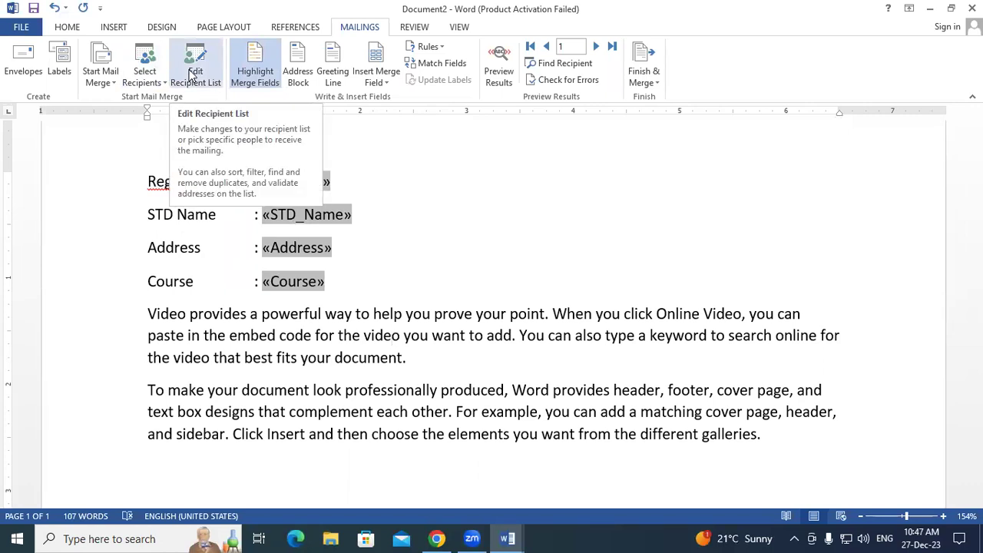
- Toggle Highlight Merge Fields until the grey shading is off
{"action": "left_click", "coordinate": [257, 73]}
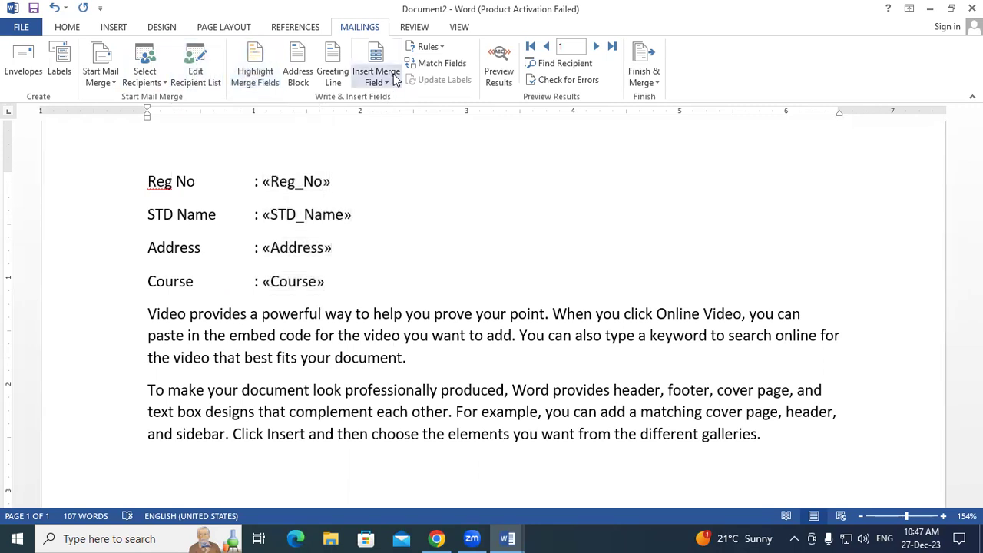
{"action": "left_click", "coordinate": [264, 65]}
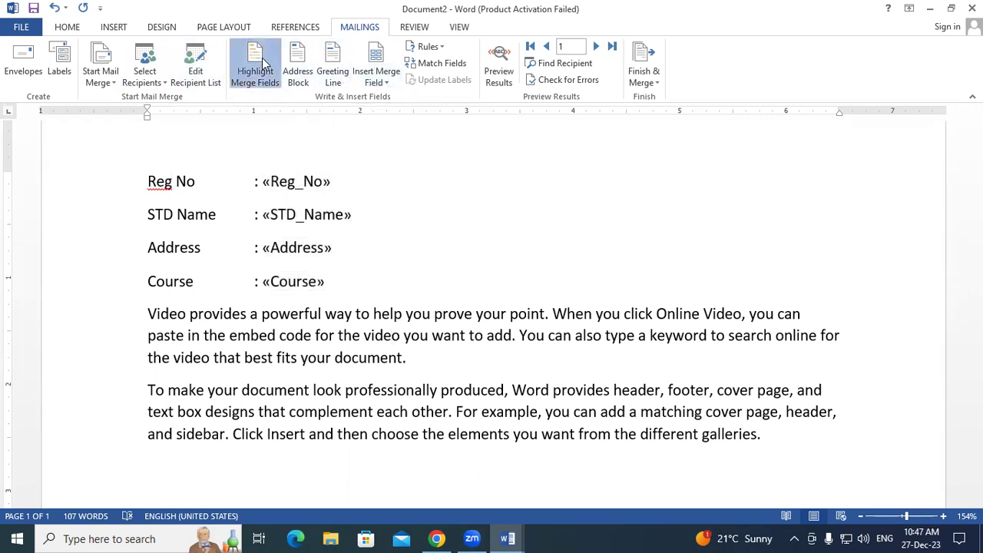
{"action": "left_click", "coordinate": [265, 65]}
{"action": "left_click", "coordinate": [264, 65]}
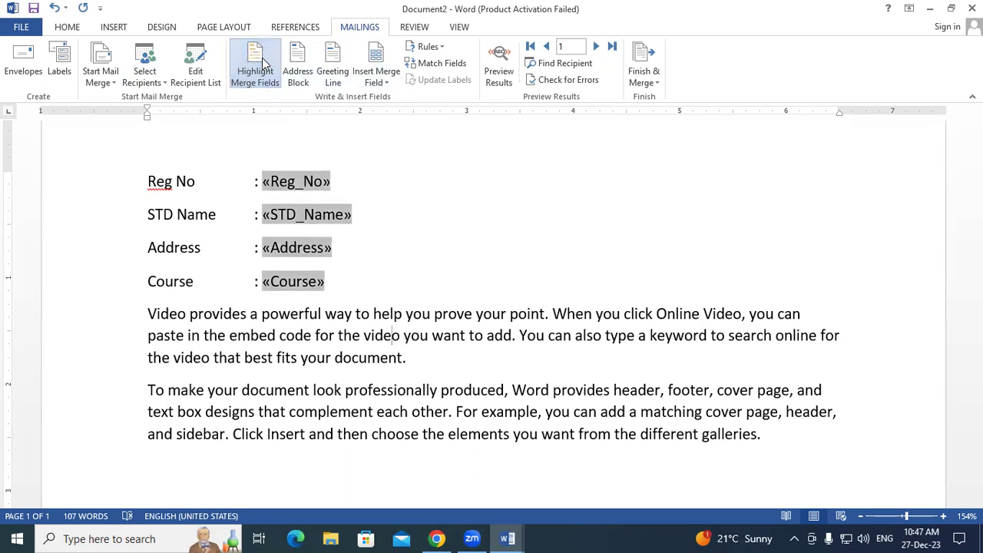
{"action": "left_click", "coordinate": [264, 65]}
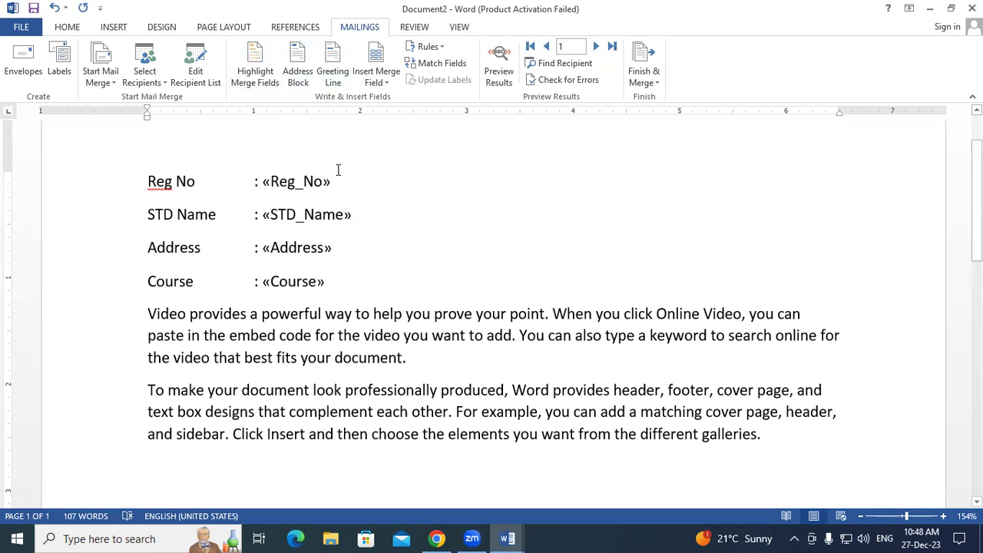
- Preview the address block for recipients 1–5 and insert the «AddressBlock» field
{"action": "left_click", "coordinate": [299, 73]}
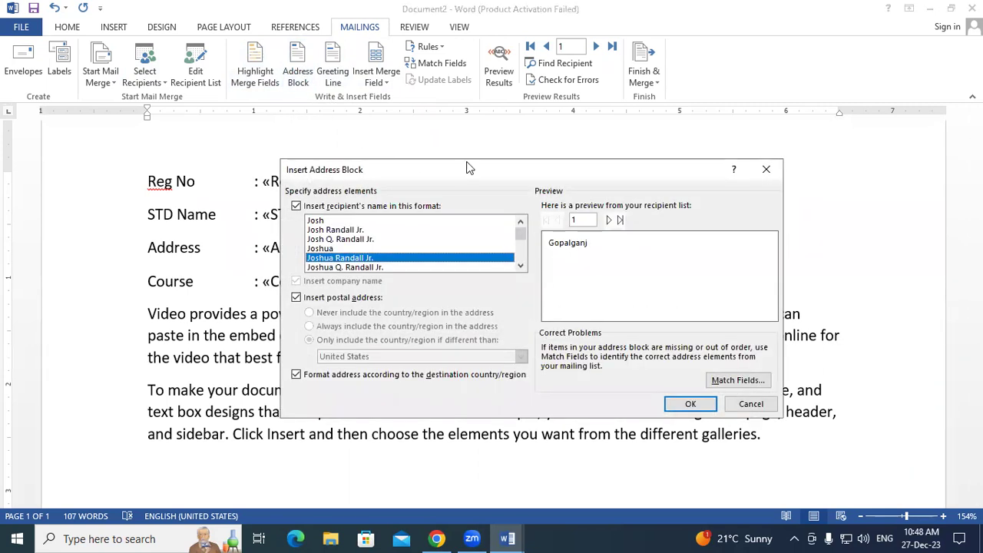
{"action": "left_click_drag", "start_coordinate": [470, 167], "coordinate": [418, 96]}
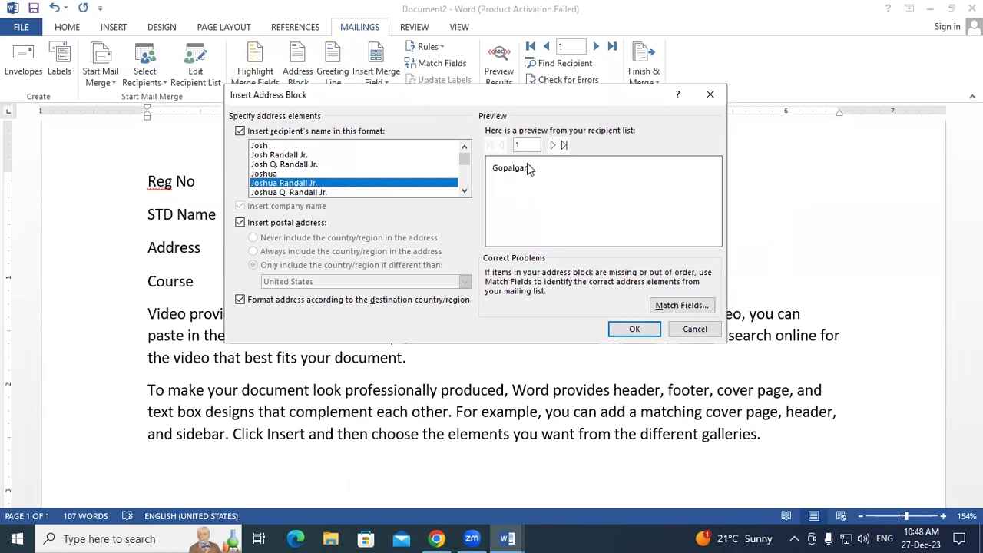
{"action": "left_click", "coordinate": [553, 146]}
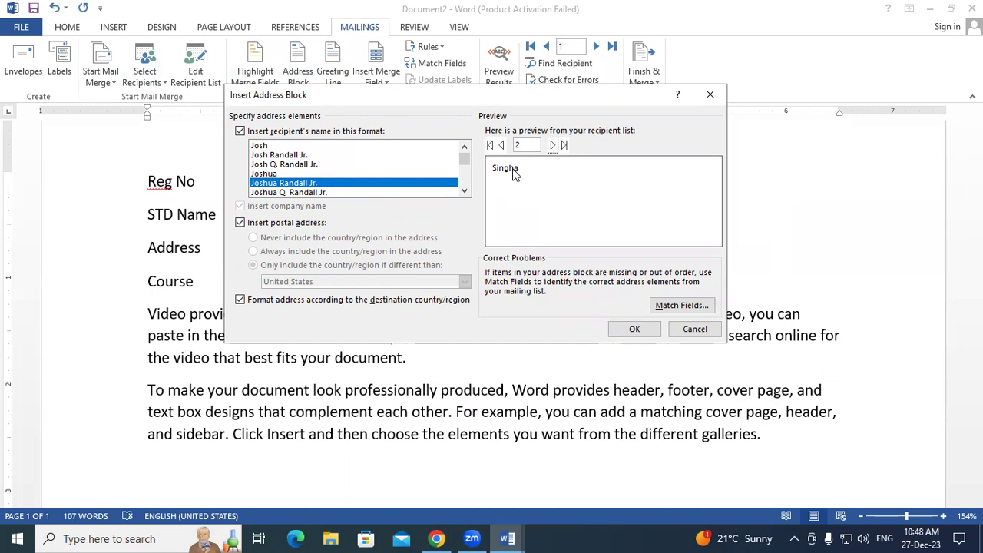
{"action": "left_click", "coordinate": [553, 145]}
{"action": "left_click", "coordinate": [553, 145]}
{"action": "left_click", "coordinate": [553, 145]}
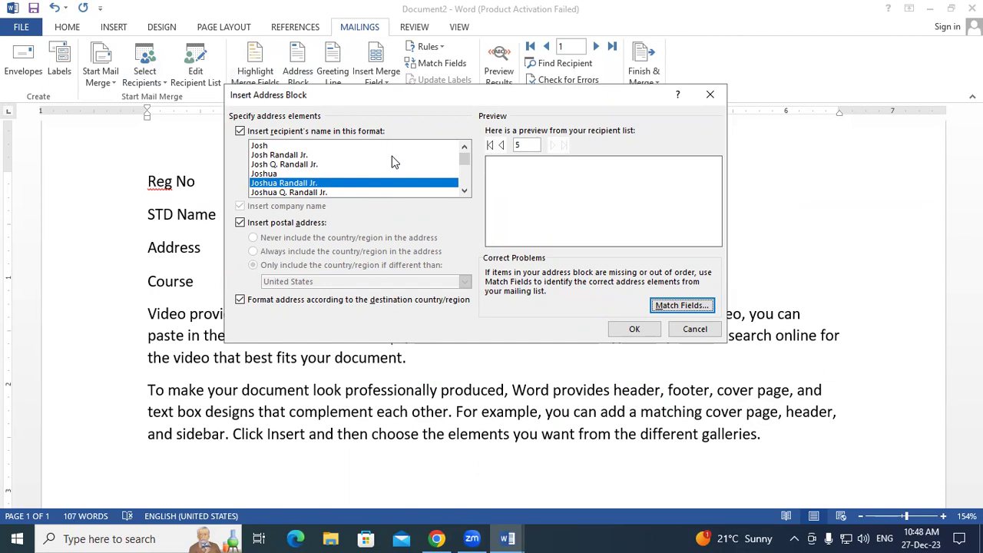
{"action": "left_click", "coordinate": [628, 328]}
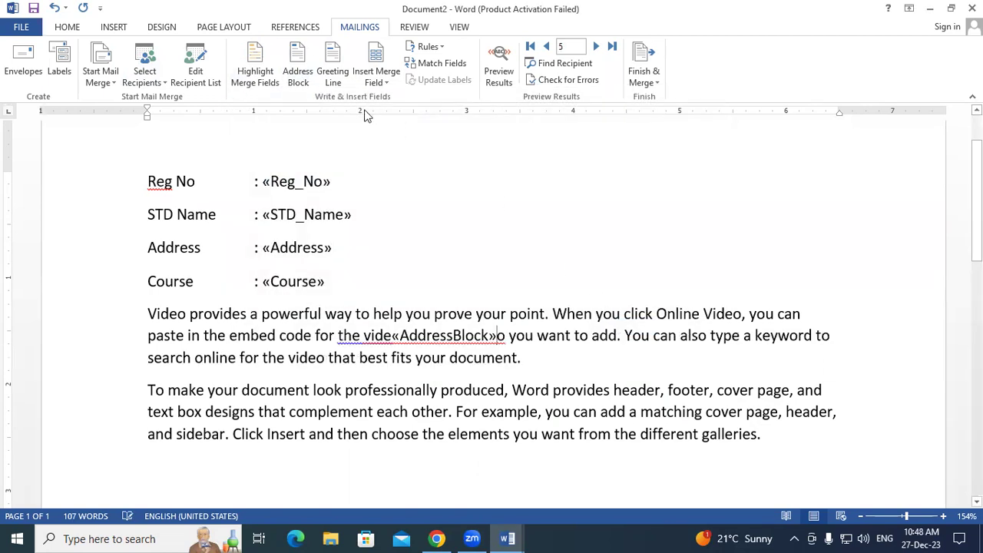
- Reopen Address Block, step the preview back to recipient 2, and close without changes
{"action": "left_click", "coordinate": [297, 53]}
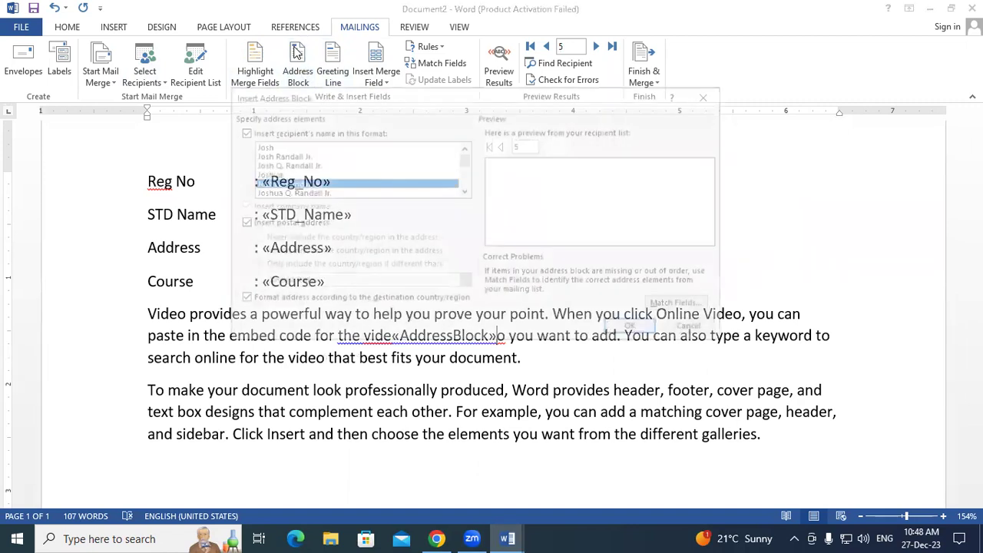
{"action": "left_click", "coordinate": [501, 145]}
{"action": "left_click", "coordinate": [502, 146]}
{"action": "left_click", "coordinate": [501, 146]}
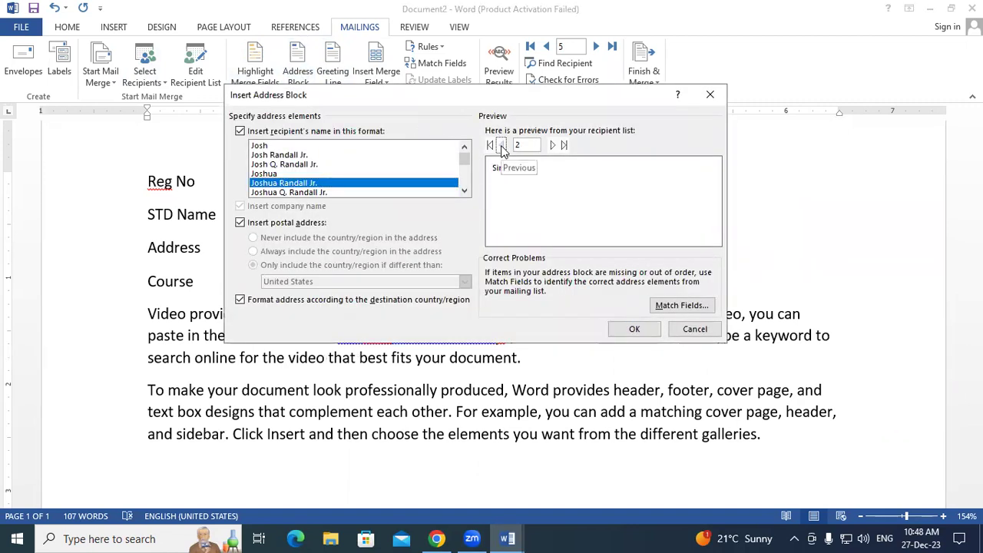
{"action": "left_click", "coordinate": [709, 95]}
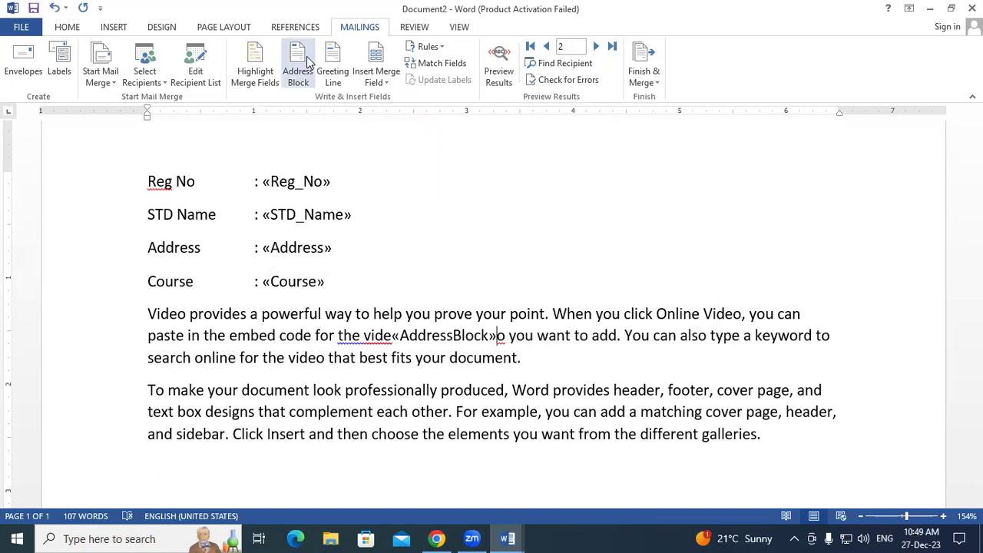
{"action": "left_click", "coordinate": [307, 61]}
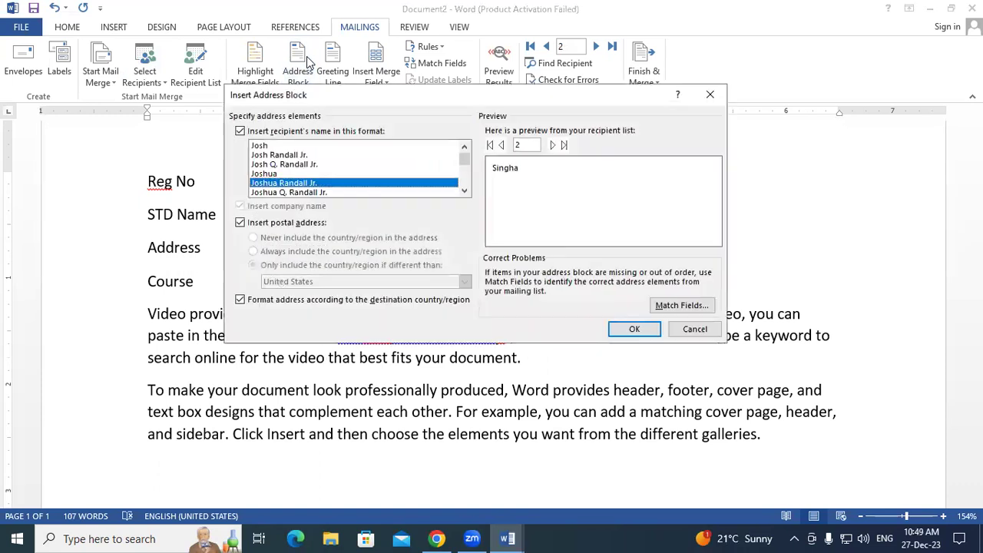
{"action": "scroll", "coordinate": [480, 189], "scroll_direction": "down", "scroll_amount": 4}
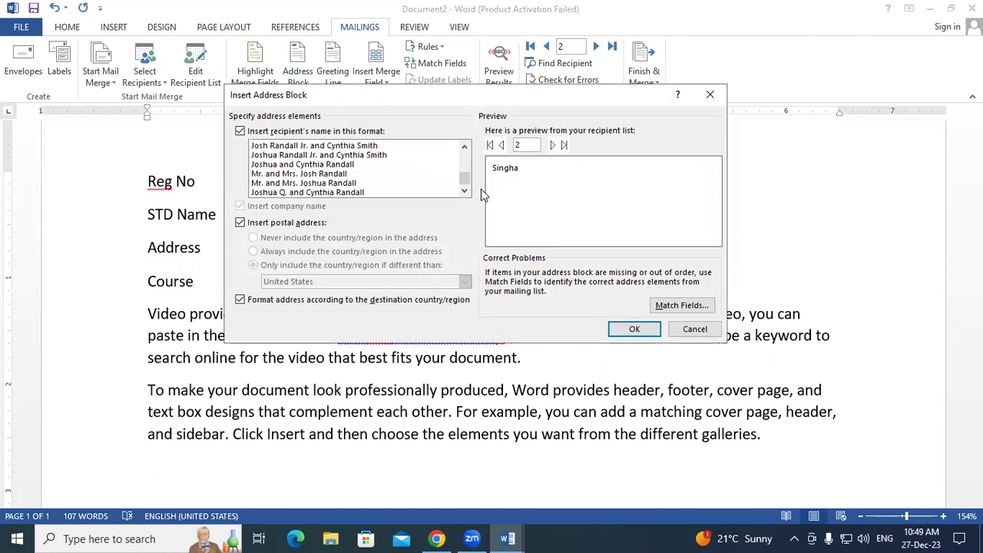
{"action": "scroll", "coordinate": [480, 189], "scroll_direction": "up", "scroll_amount": 4}
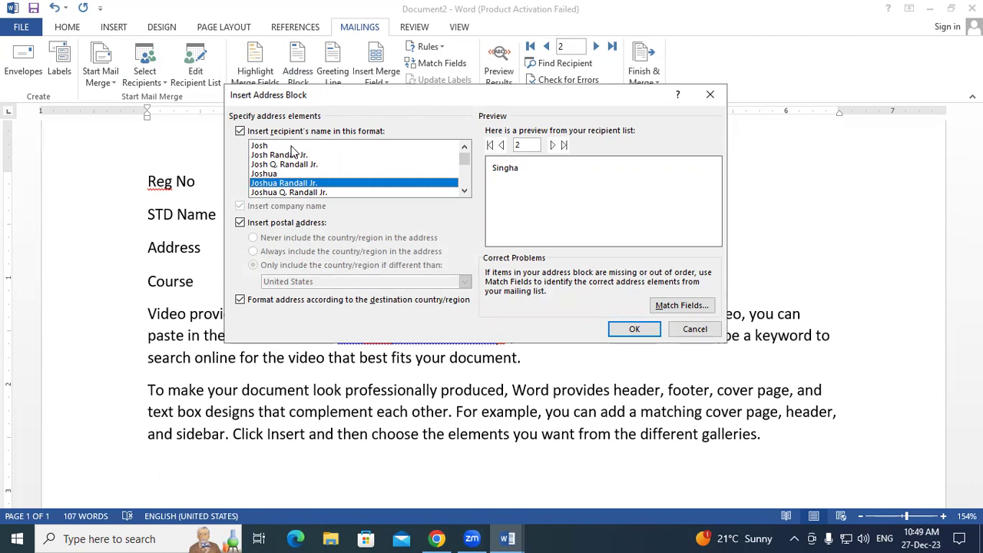
{"action": "left_click", "coordinate": [709, 94]}
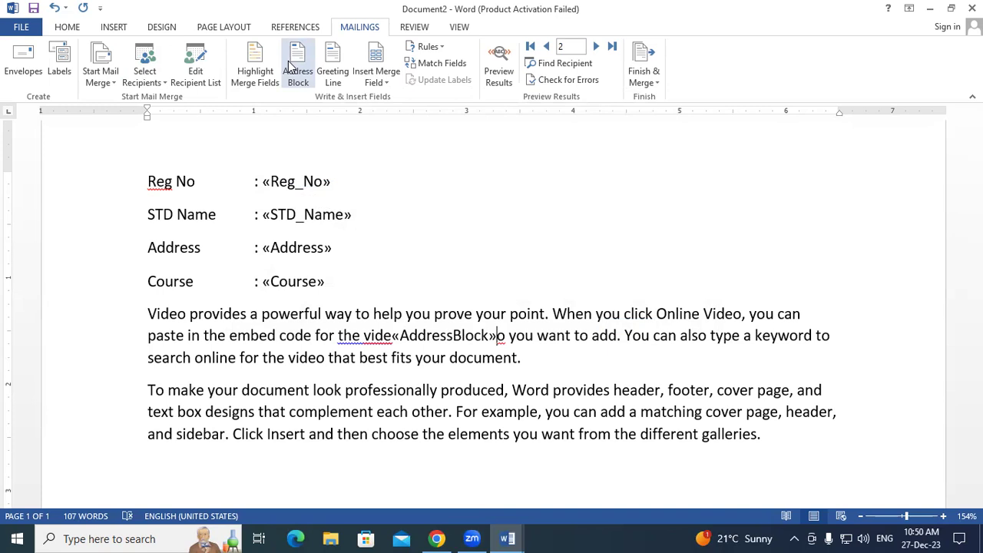
- Shade merge fields grey and delete the misplaced «AddressBlock» field from the first paragraph
{"action": "left_click", "coordinate": [303, 189]}
{"action": "left_click", "coordinate": [403, 208]}
{"action": "left_click", "coordinate": [405, 235]}
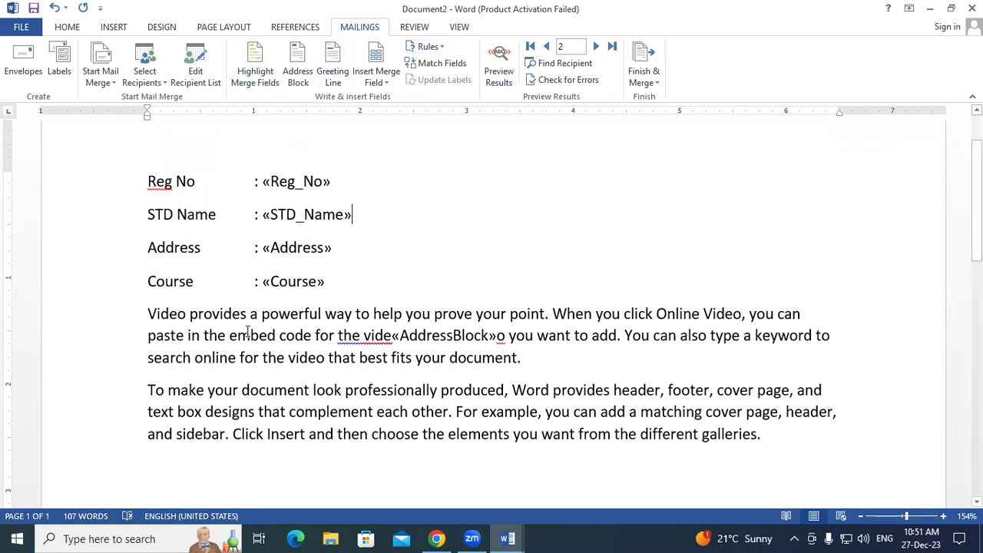
{"action": "left_click", "coordinate": [255, 66]}
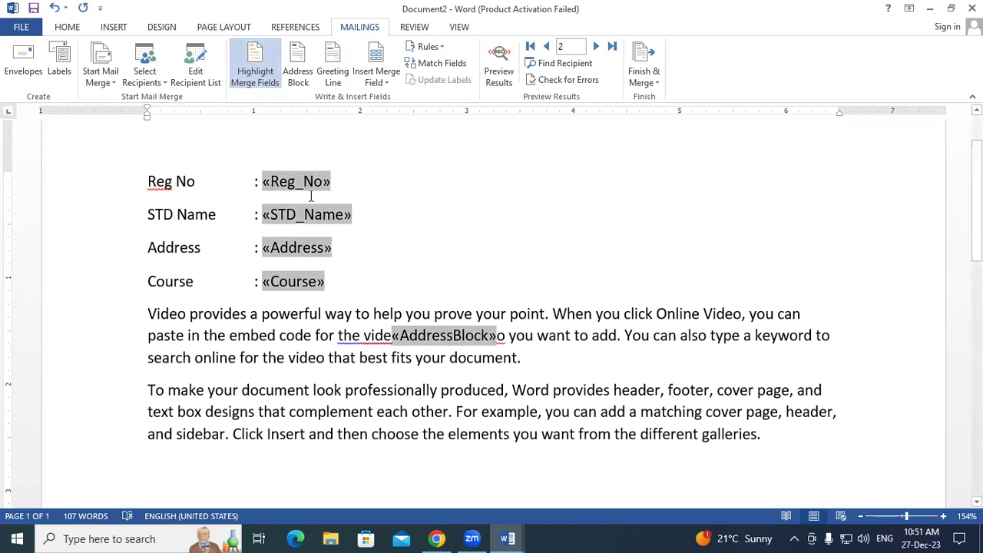
{"action": "double_click", "coordinate": [465, 343]}
{"action": "key", "text": "Delete"}
- Preview recipient addresses in Address Block, close it, and turn off merge field shading
{"action": "left_click", "coordinate": [428, 262]}
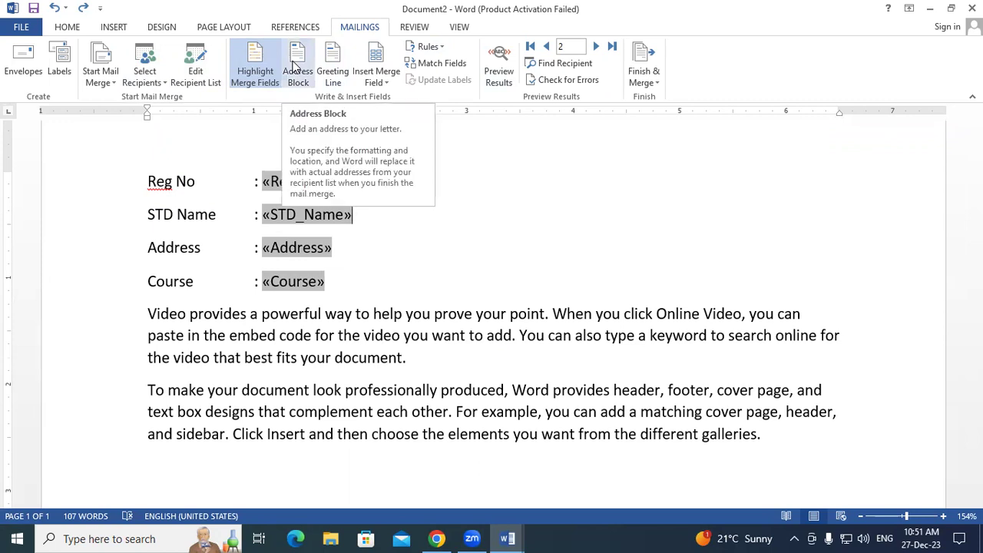
{"action": "left_click", "coordinate": [294, 68]}
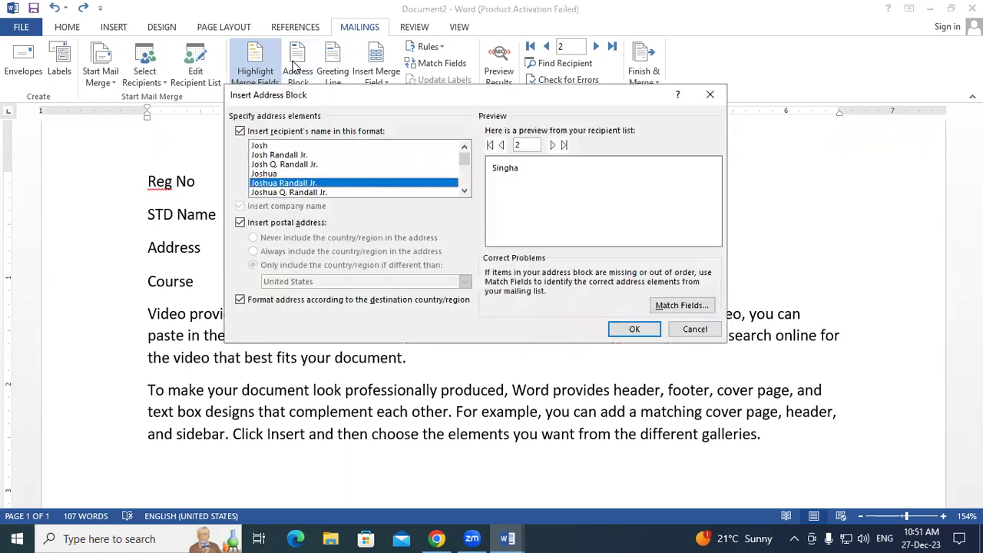
{"action": "left_click", "coordinate": [502, 146]}
{"action": "left_click", "coordinate": [552, 146]}
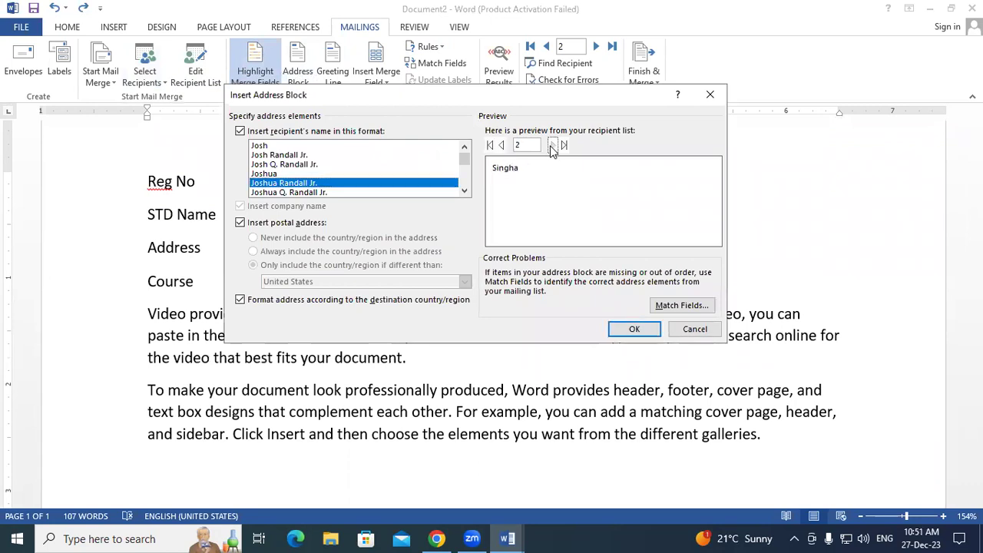
{"action": "left_click", "coordinate": [553, 146]}
{"action": "left_click", "coordinate": [553, 146]}
{"action": "left_click", "coordinate": [502, 146]}
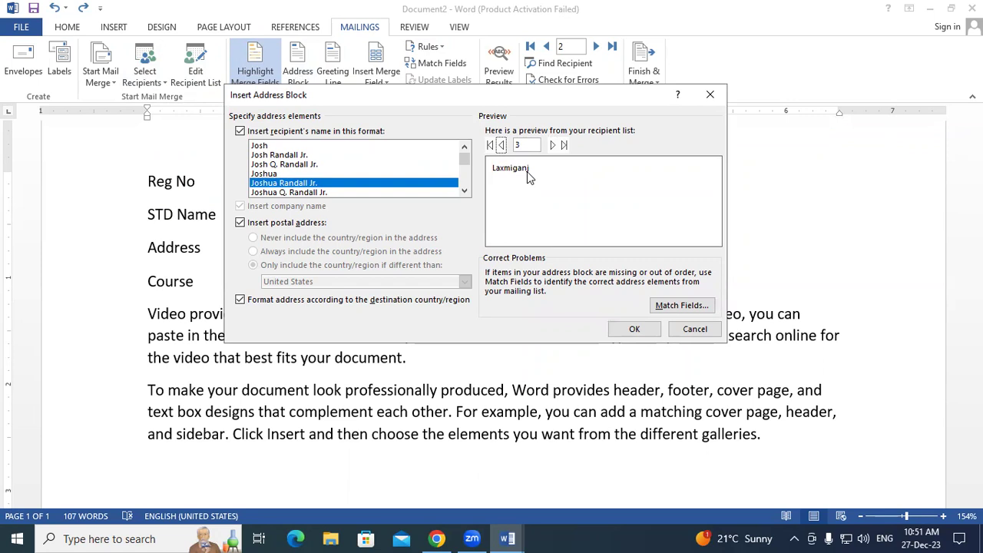
{"action": "left_click", "coordinate": [710, 95]}
{"action": "left_click", "coordinate": [254, 66]}
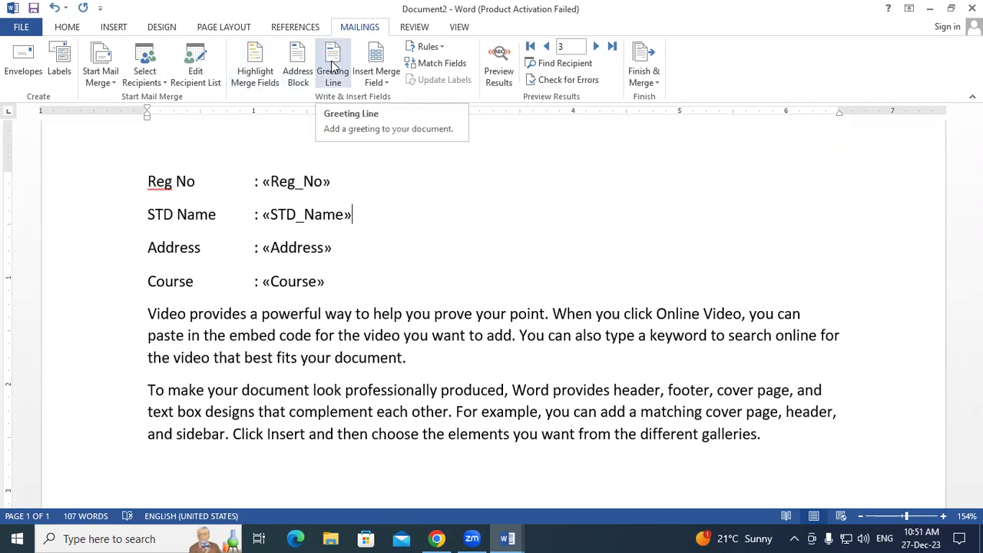
- Insert an empty line above the Reg No label
{"action": "left_click", "coordinate": [395, 178]}
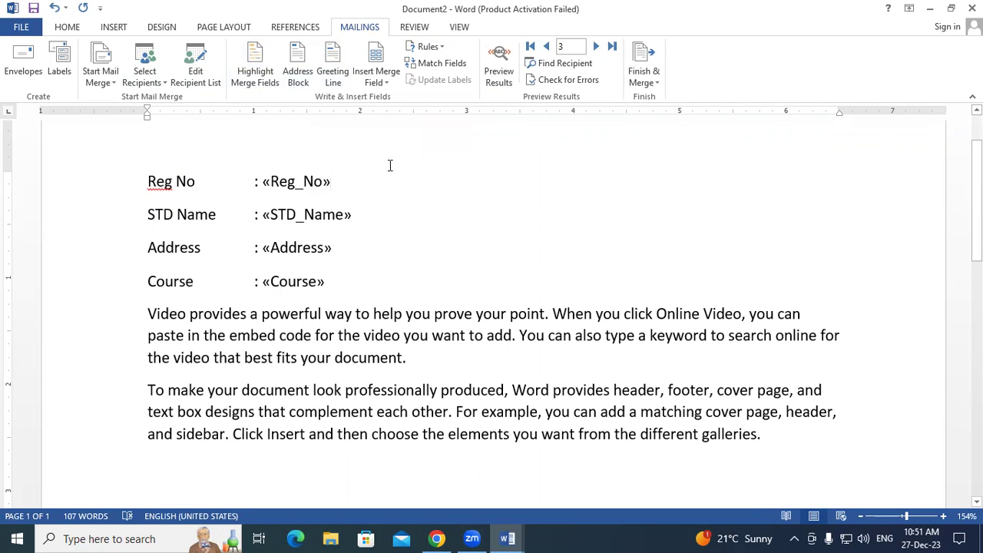
{"action": "left_click", "coordinate": [156, 130]}
{"action": "left_click", "coordinate": [145, 132]}
{"action": "key", "text": "Return"}
{"action": "key", "text": "Up"}
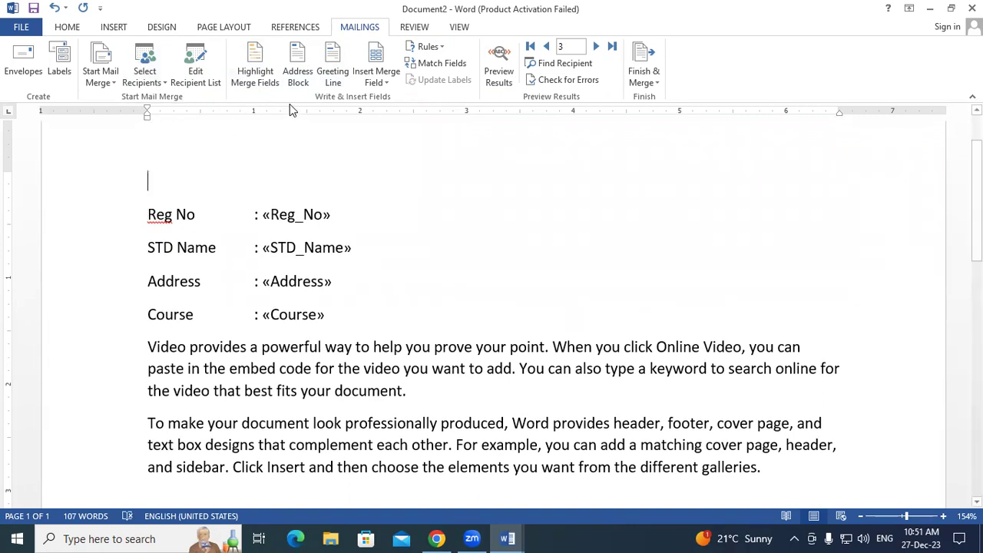
- Insert a greeting line that uses "Dear Sir or Madam," for invalid recipient names
{"action": "left_click", "coordinate": [325, 71]}
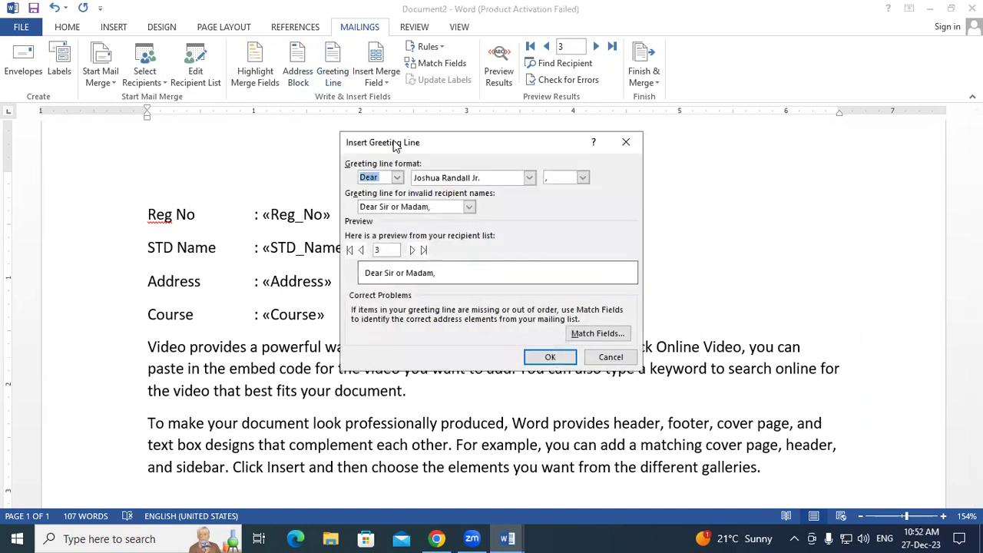
{"action": "left_click_drag", "start_coordinate": [393, 143], "coordinate": [337, 70]}
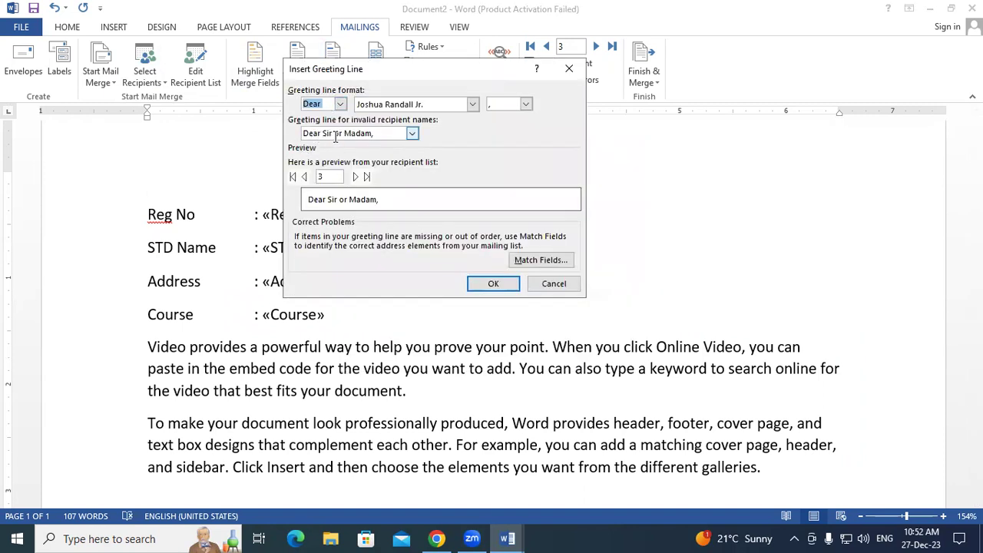
{"action": "left_click", "coordinate": [412, 134]}
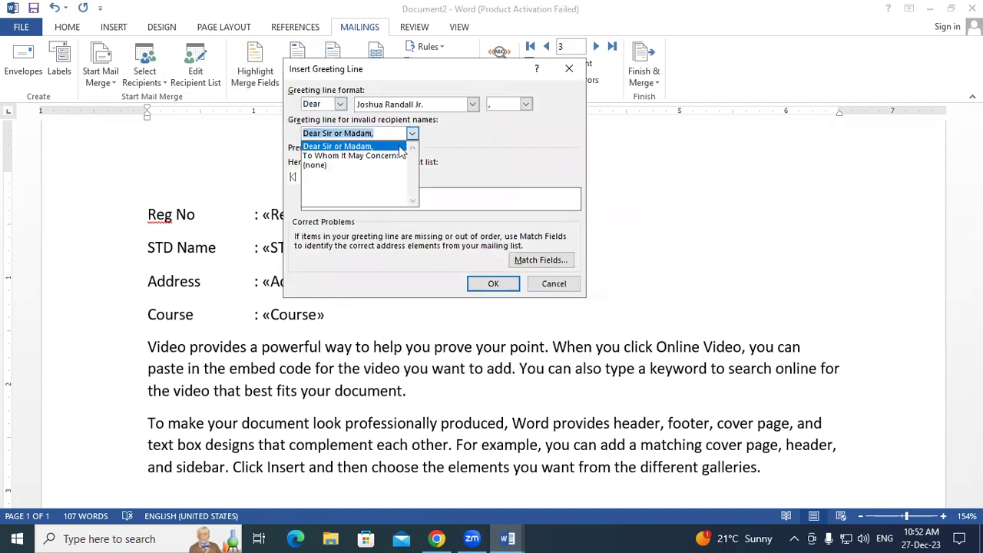
{"action": "left_click", "coordinate": [351, 165]}
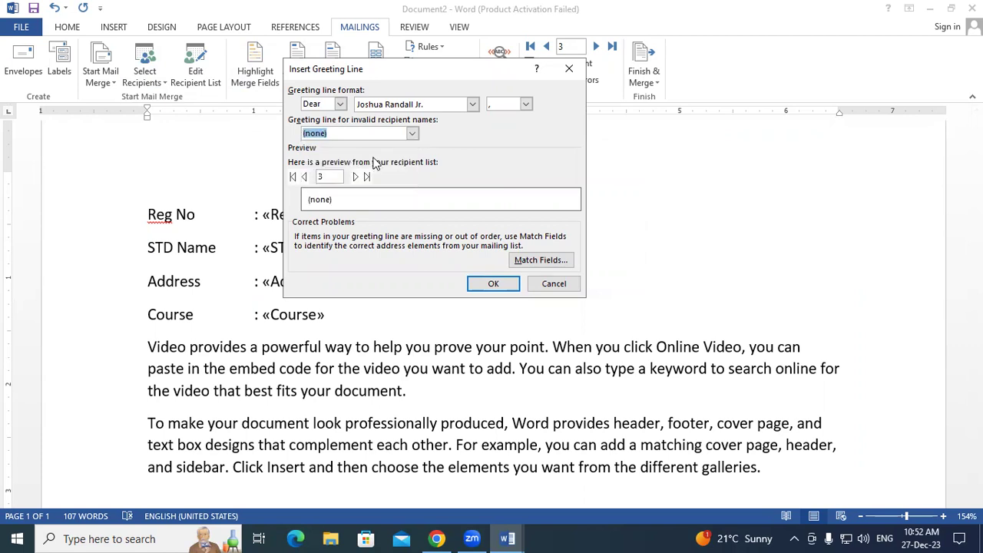
{"action": "left_click", "coordinate": [412, 134]}
{"action": "left_click", "coordinate": [377, 147]}
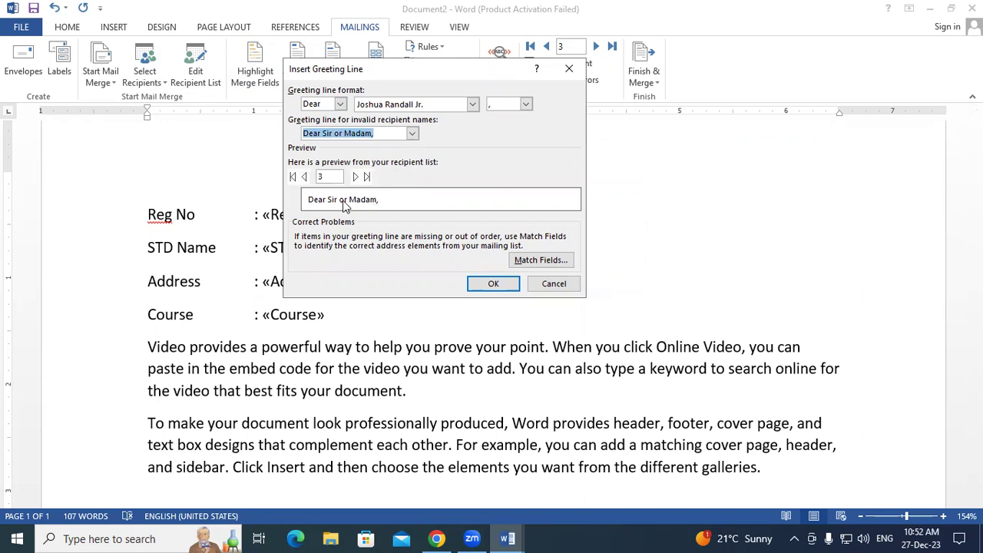
{"action": "left_click", "coordinate": [490, 284]}
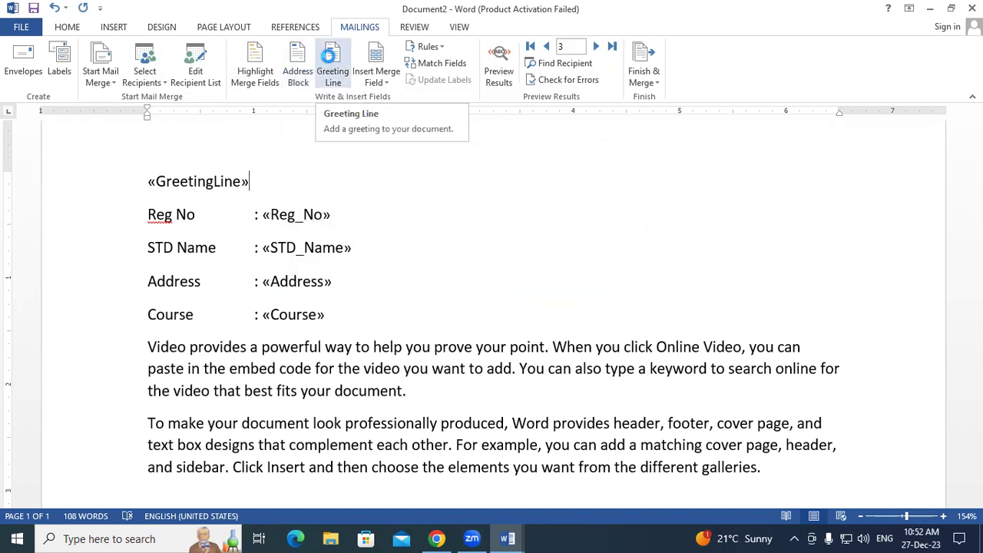
- Check the Reg_No, STD_Name, Address and Course merge fields by selecting each in turn
{"action": "left_click", "coordinate": [376, 80]}
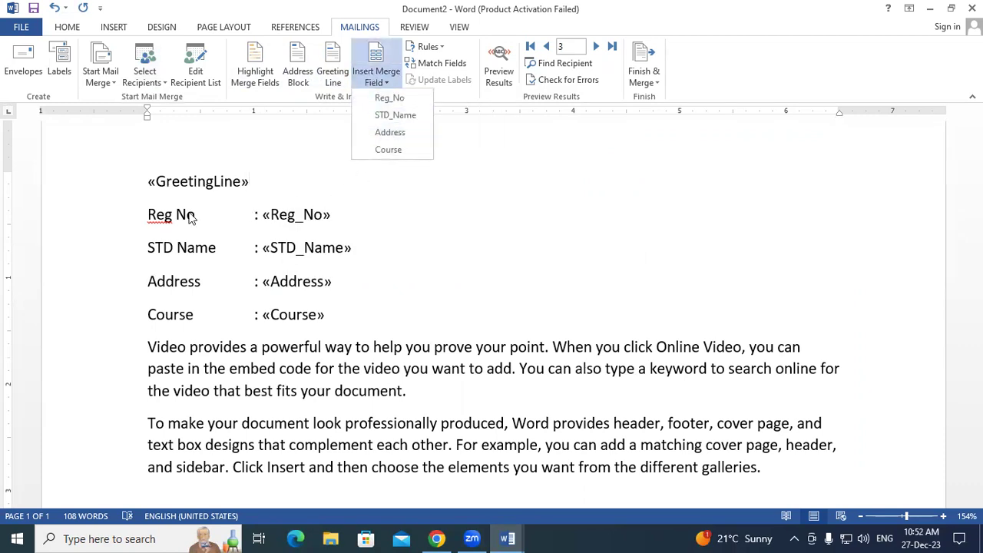
{"action": "left_click", "coordinate": [339, 213]}
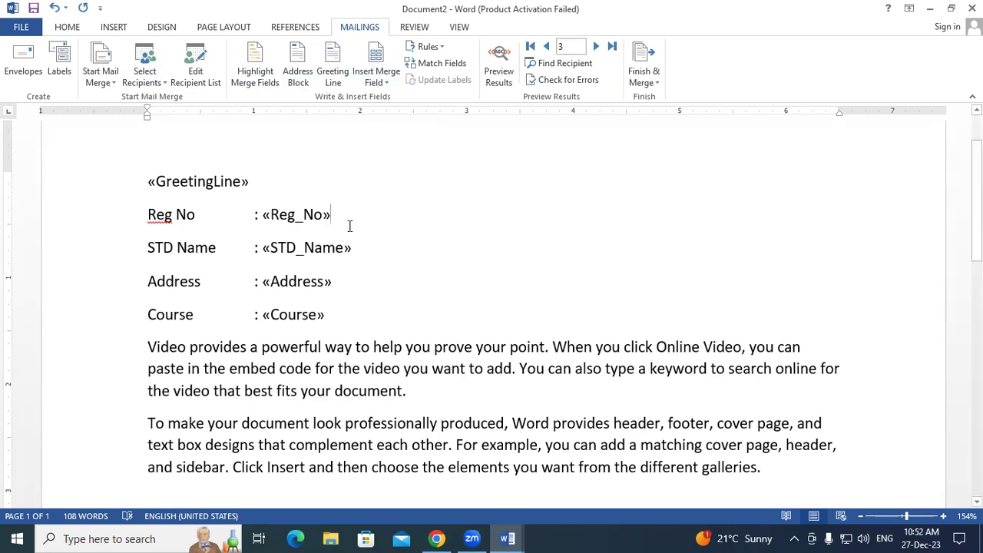
{"action": "left_click_drag", "start_coordinate": [330, 215], "coordinate": [264, 214]}
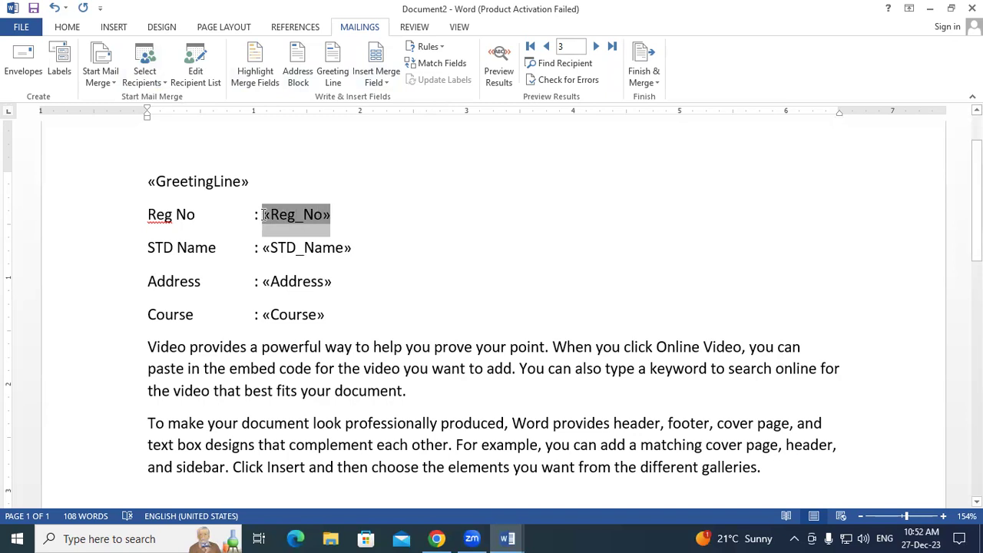
{"action": "double_click", "coordinate": [327, 249]}
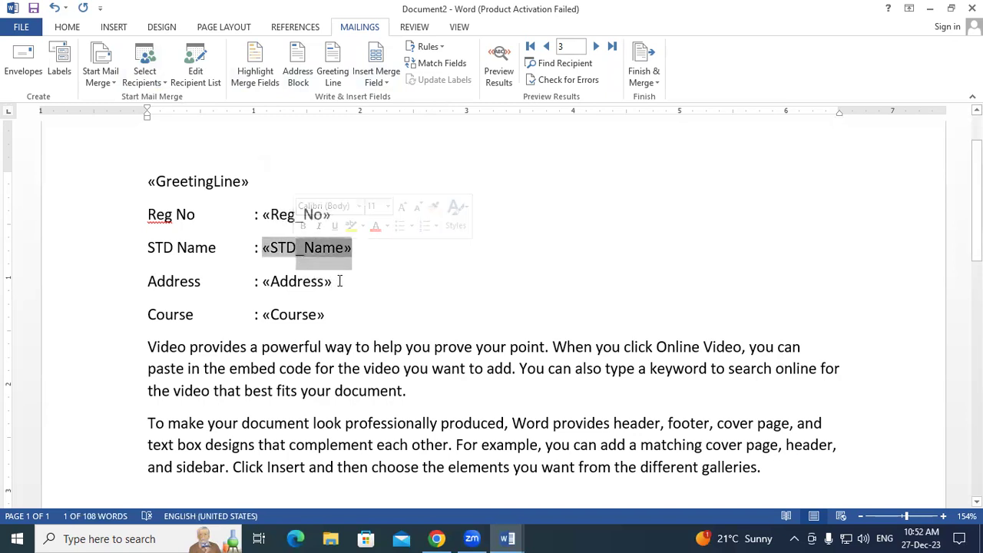
{"action": "double_click", "coordinate": [330, 282]}
{"action": "double_click", "coordinate": [290, 316]}
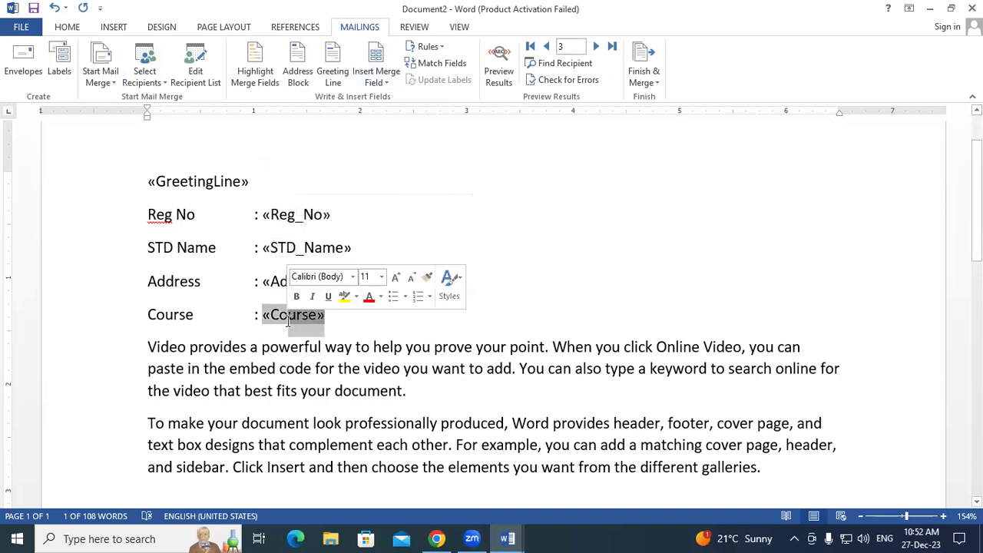
{"action": "key", "text": "Right"}
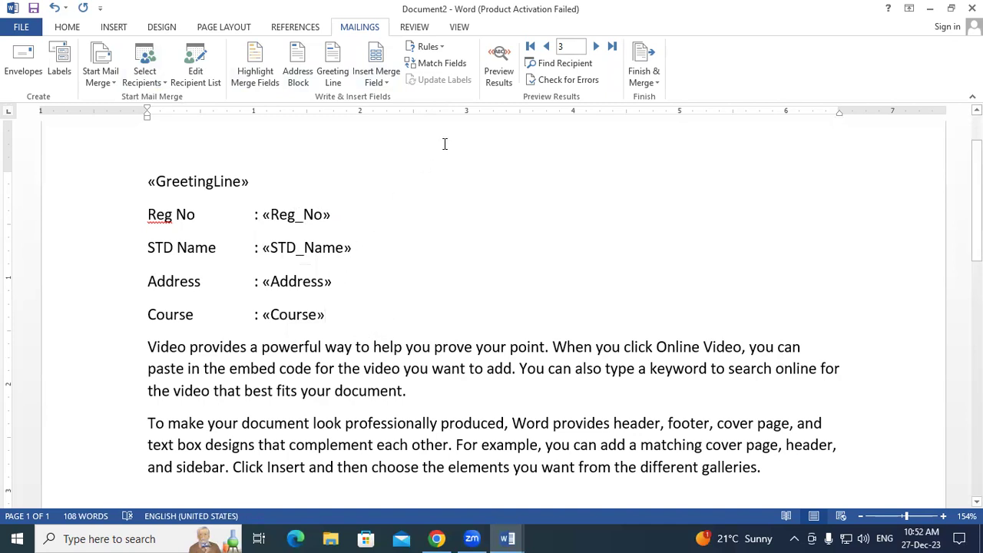
- Preview the merge results and inspect the recipient values filled into the letter
{"action": "left_click", "coordinate": [505, 60]}
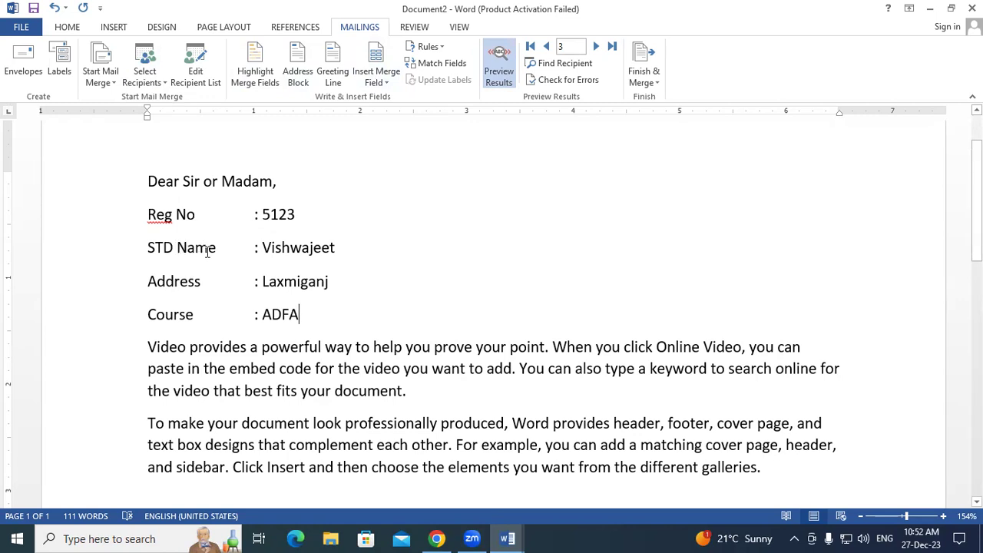
{"action": "double_click", "coordinate": [275, 284]}
{"action": "left_click", "coordinate": [365, 285]}
{"action": "key", "text": "Down"}
{"action": "scroll", "coordinate": [287, 264], "scroll_direction": "down", "scroll_amount": 4}
{"action": "scroll", "coordinate": [312, 301], "scroll_direction": "up", "scroll_amount": 4}
{"action": "scroll", "coordinate": [155, 195], "scroll_direction": "down", "scroll_amount": 2}
{"action": "left_click_drag", "start_coordinate": [148, 238], "coordinate": [242, 316]}
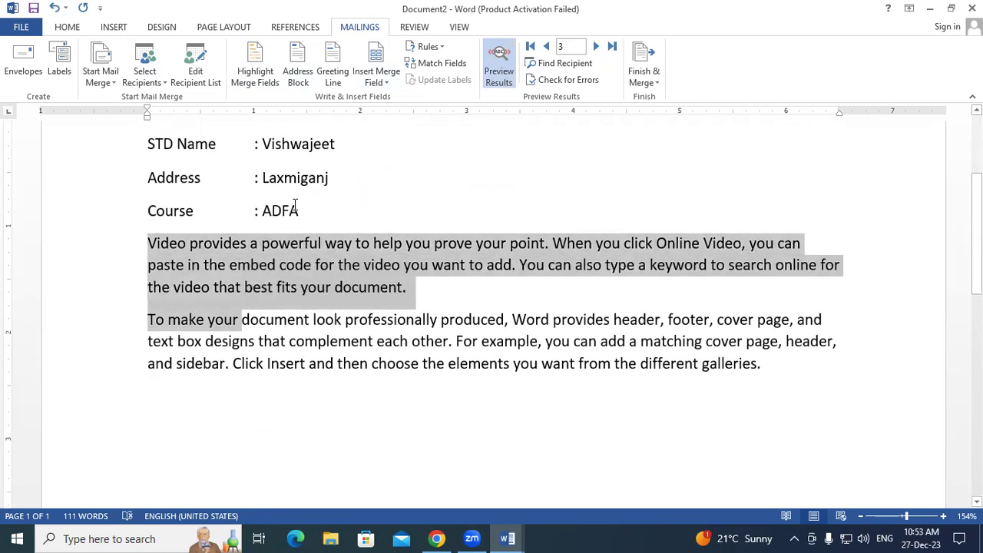
{"action": "scroll", "coordinate": [269, 211], "scroll_direction": "up", "scroll_amount": 2}
{"action": "left_click", "coordinate": [334, 323]}
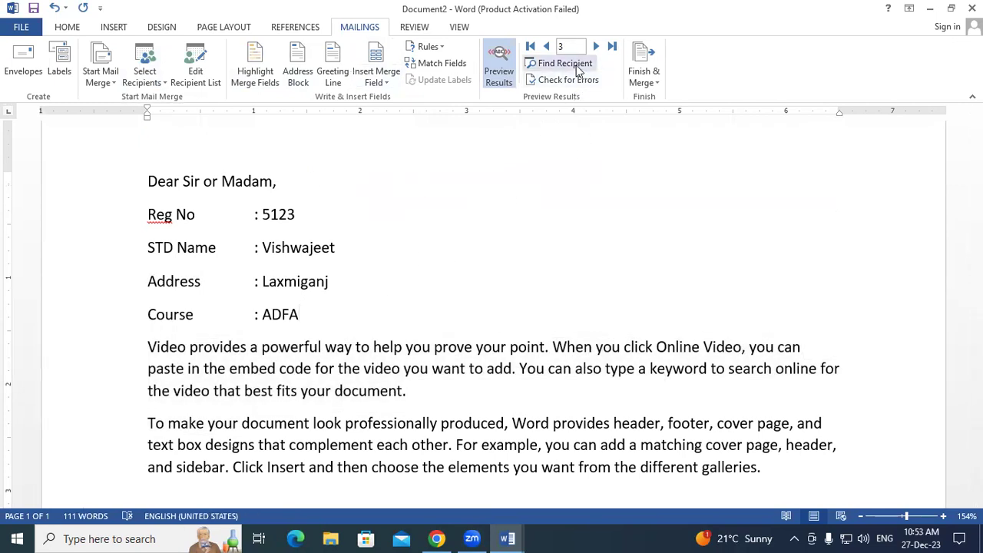
- Browse the records with the Previous/Next arrows, out to the empty fifth record and back
{"action": "left_click", "coordinate": [546, 46]}
{"action": "left_click", "coordinate": [596, 47]}
{"action": "left_click", "coordinate": [598, 47]}
{"action": "left_click", "coordinate": [597, 47]}
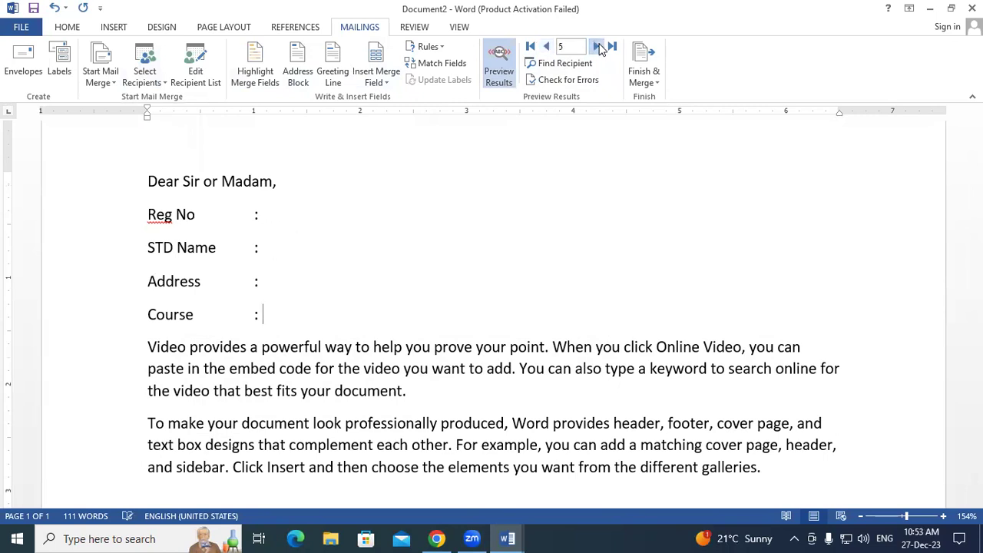
{"action": "left_click", "coordinate": [547, 47]}
{"action": "left_click", "coordinate": [547, 47]}
{"action": "left_click", "coordinate": [547, 46]}
{"action": "left_click", "coordinate": [546, 46]}
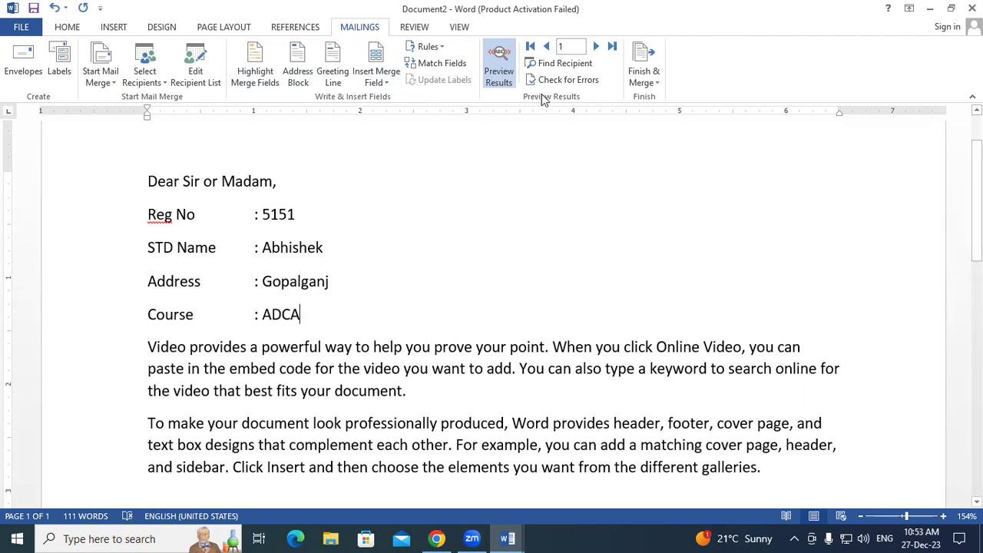
- Find the next recipient matching "A" using Find Recipient
{"action": "left_click", "coordinate": [585, 63]}
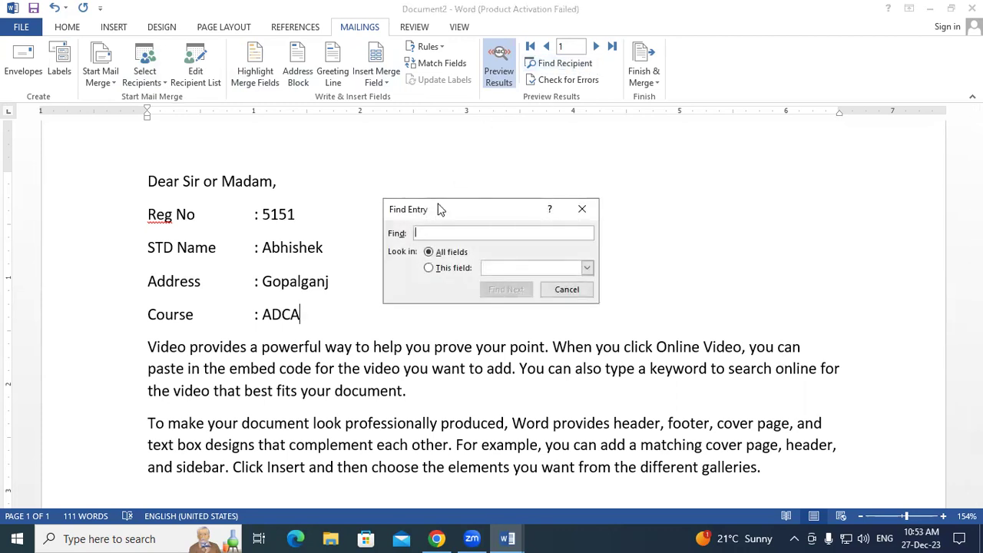
{"action": "type", "text": "Arif"}
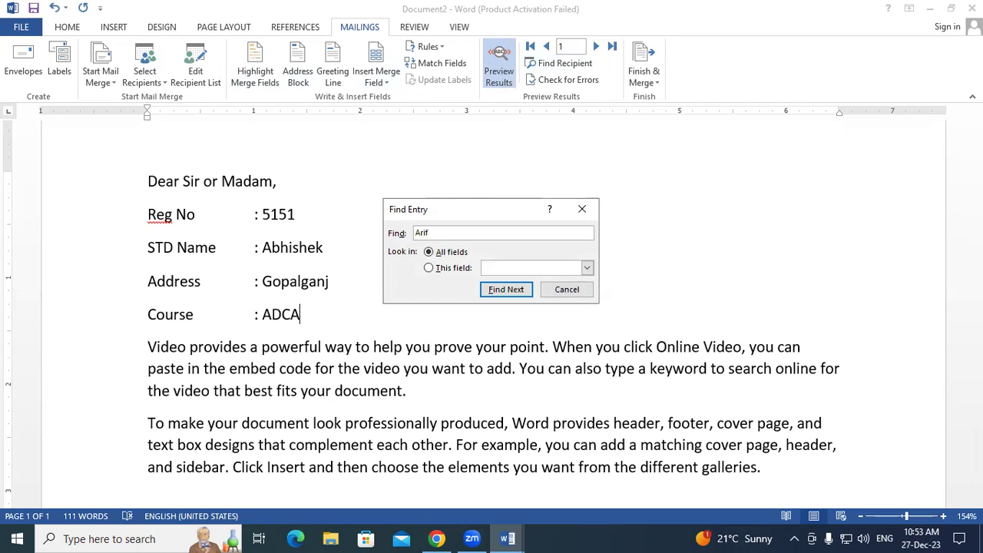
{"action": "left_click", "coordinate": [505, 290]}
{"action": "left_click", "coordinate": [577, 209]}
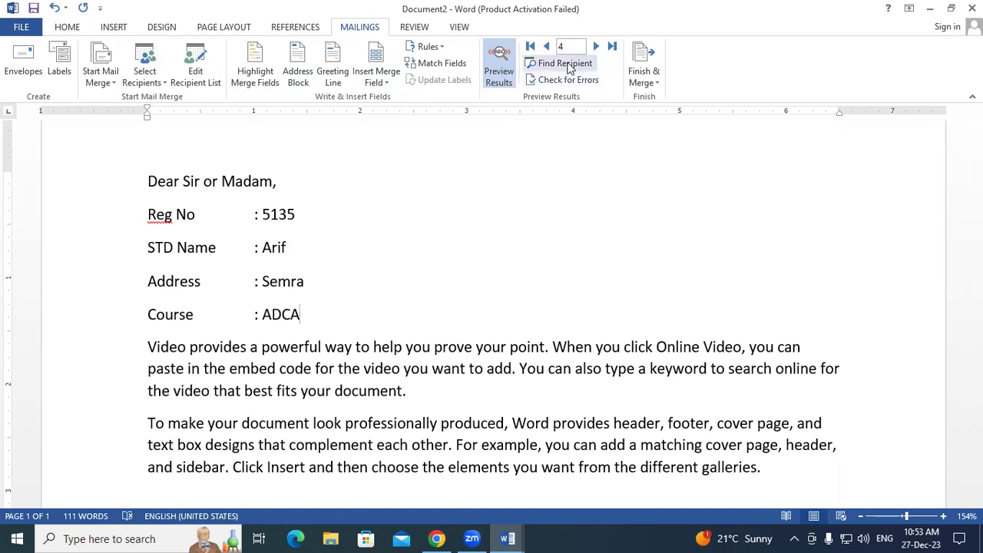
- Find the recipient with registration number 52, landing on the third record
{"action": "left_click", "coordinate": [566, 63]}
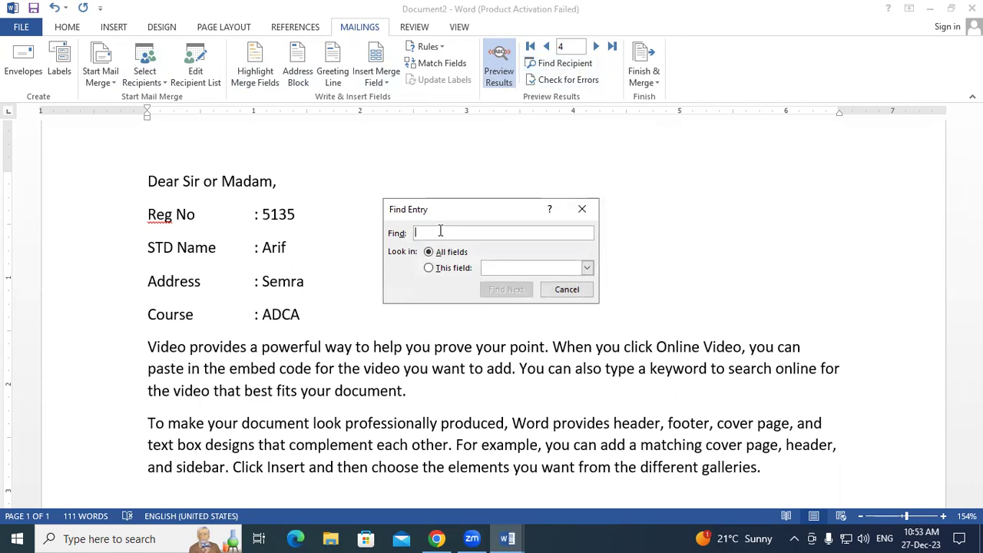
{"action": "type", "text": "52"}
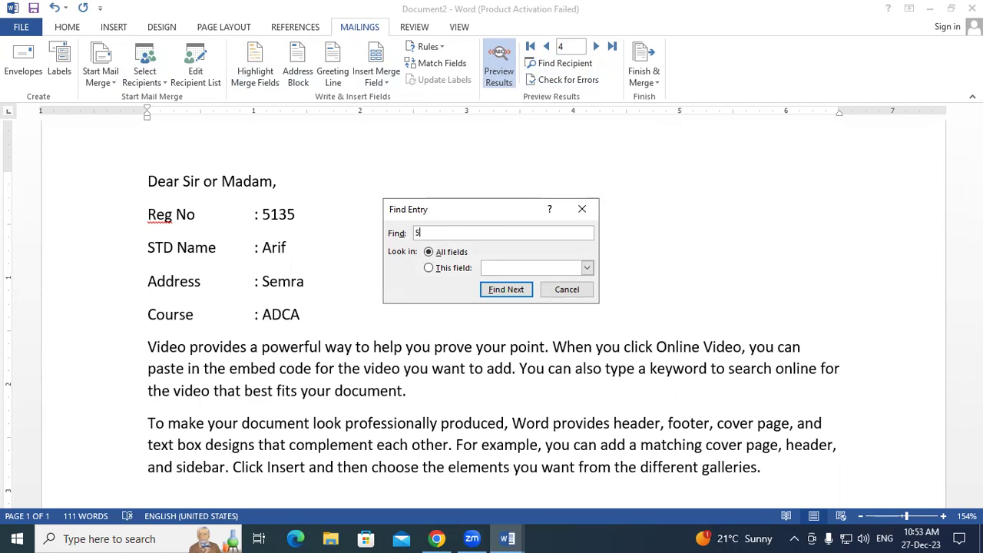
{"action": "left_click", "coordinate": [495, 289]}
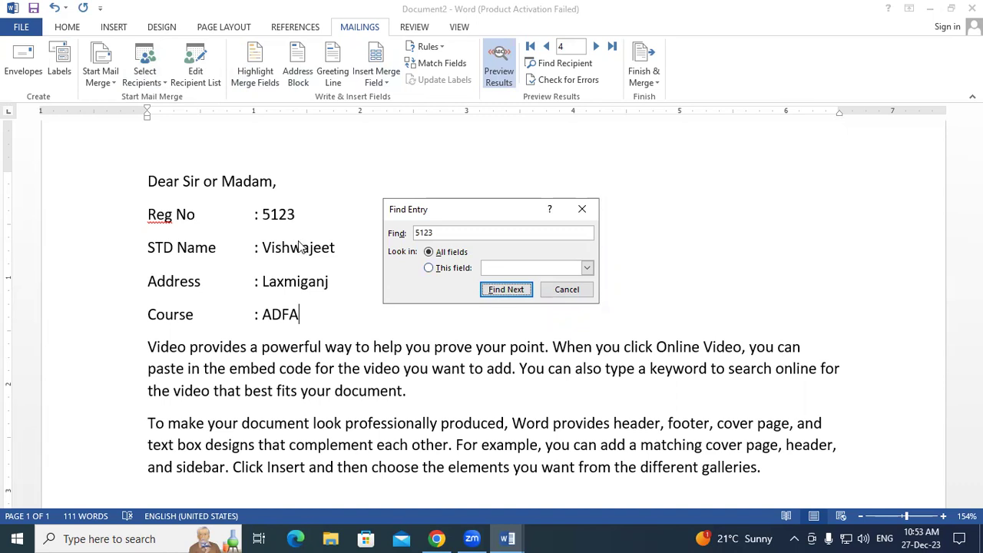
{"action": "left_click", "coordinate": [582, 212]}
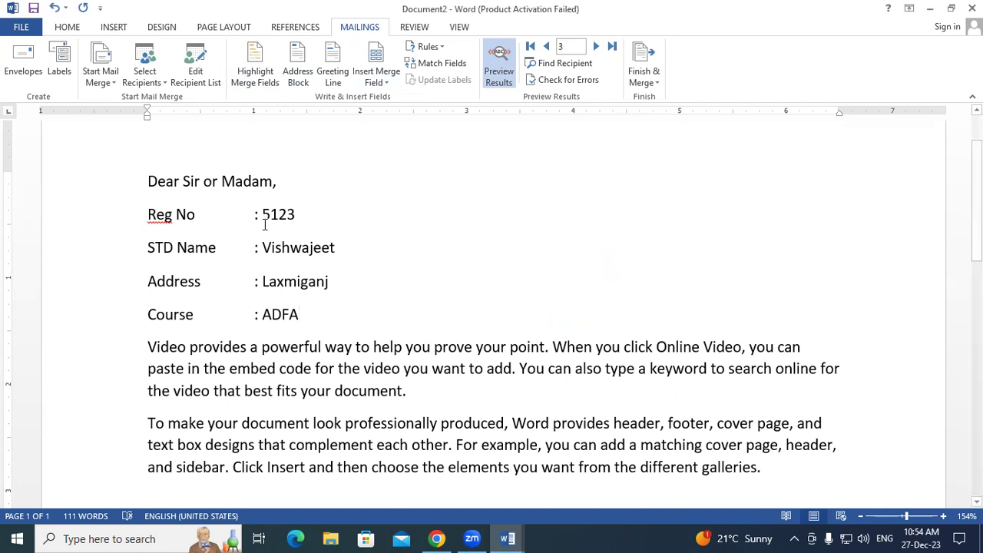
- Run Check for Errors with "Complete the merge, pausing to report each error" to create Letters1
{"action": "left_click", "coordinate": [312, 307]}
{"action": "left_click", "coordinate": [336, 212]}
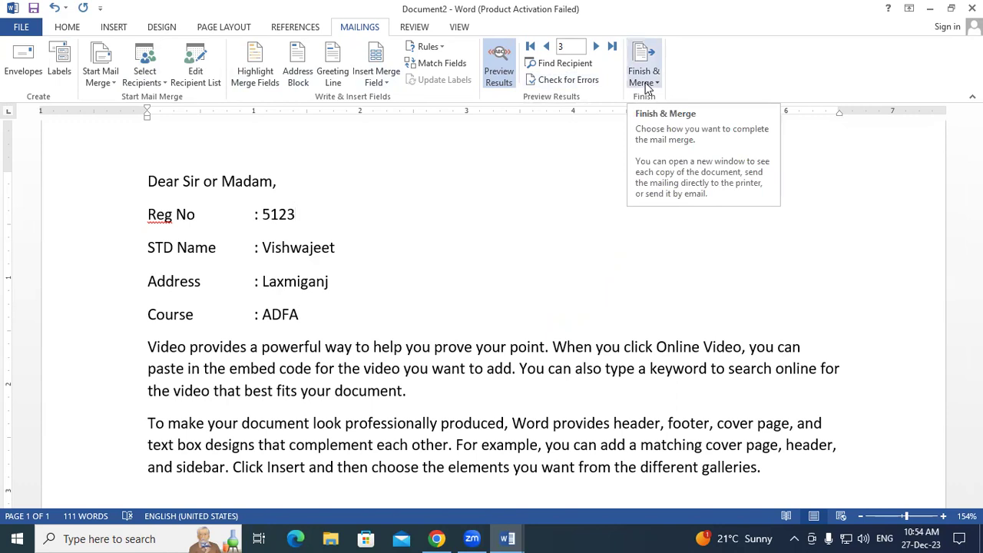
{"action": "left_click", "coordinate": [579, 83]}
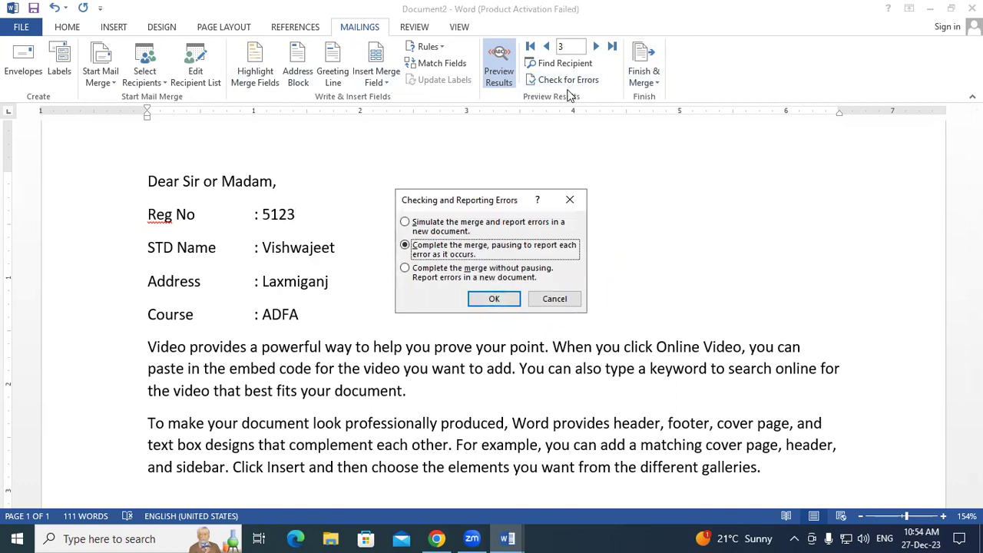
{"action": "left_click", "coordinate": [493, 300]}
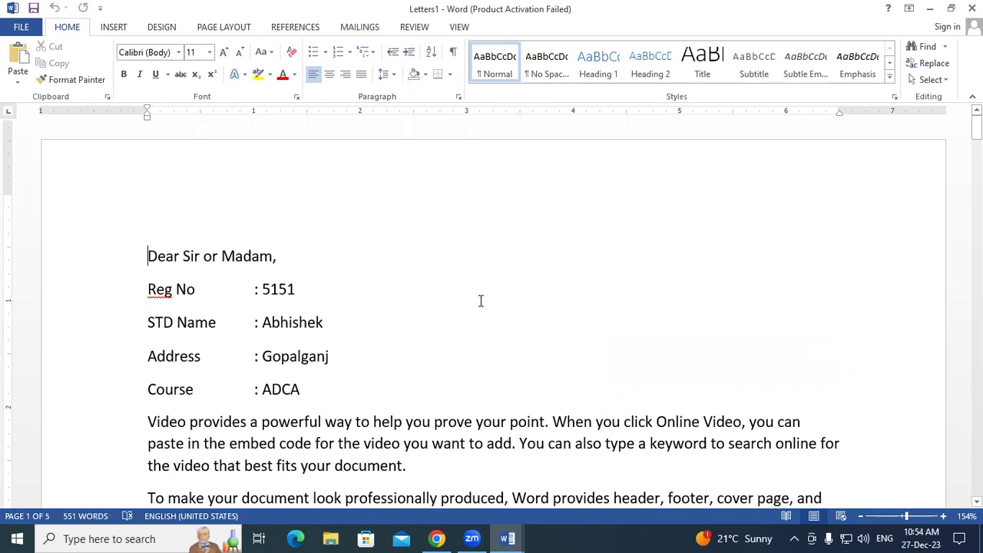
{"action": "scroll", "coordinate": [481, 300], "scroll_direction": "down", "scroll_amount": 1}
{"action": "left_click_drag", "start_coordinate": [152, 218], "coordinate": [323, 342]}
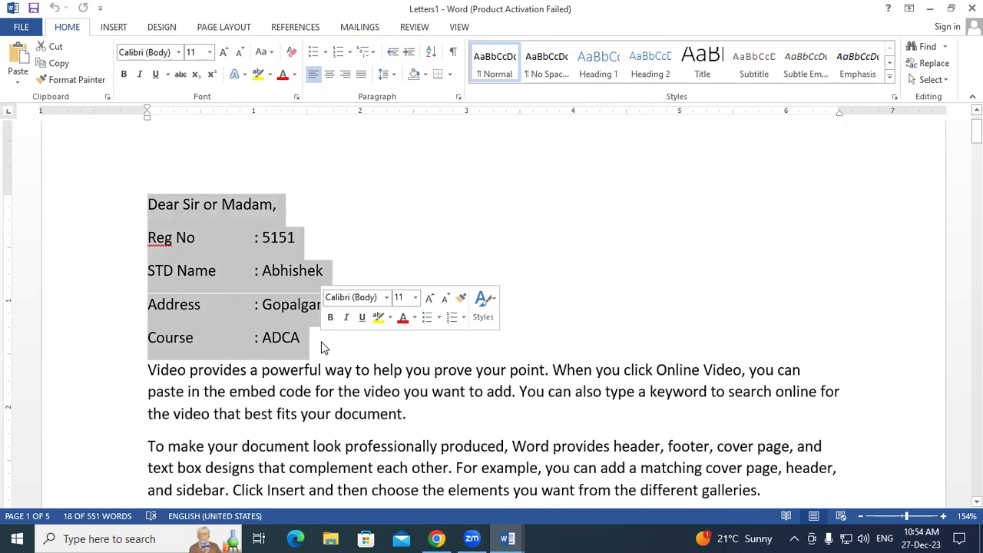
{"action": "left_click", "coordinate": [331, 338]}
{"action": "scroll", "coordinate": [331, 338], "scroll_direction": "down", "scroll_amount": 10}
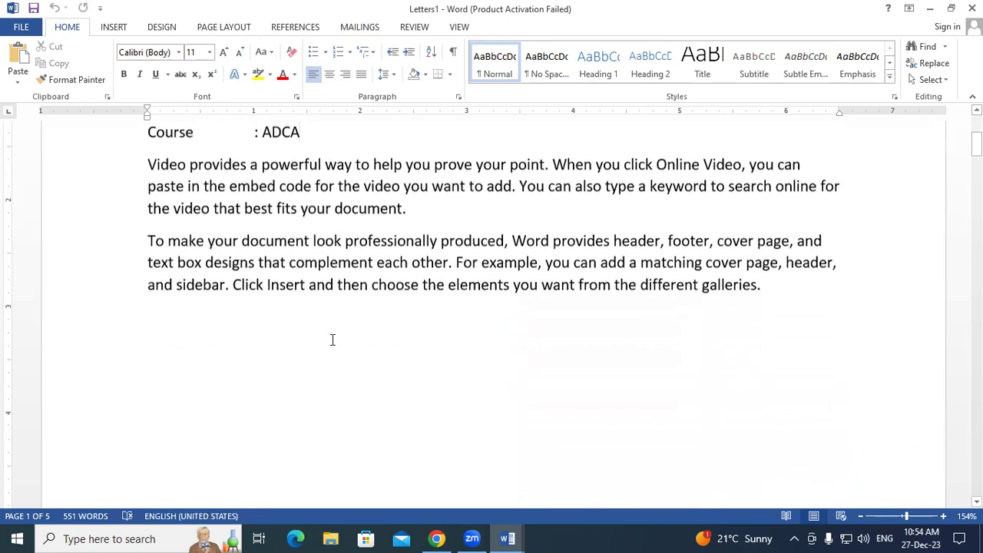
{"action": "scroll", "coordinate": [332, 339], "scroll_direction": "down", "scroll_amount": 10}
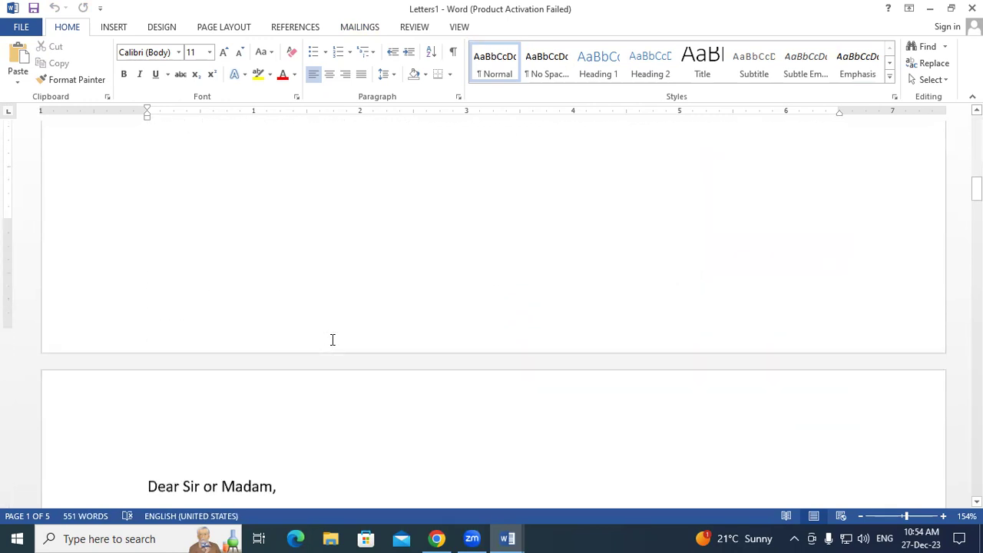
{"action": "scroll", "coordinate": [331, 339], "scroll_direction": "down", "scroll_amount": 2}
{"action": "left_click_drag", "start_coordinate": [148, 201], "coordinate": [317, 333]}
{"action": "scroll", "coordinate": [317, 334], "scroll_direction": "down", "scroll_amount": 8}
{"action": "scroll", "coordinate": [318, 334], "scroll_direction": "down", "scroll_amount": 6}
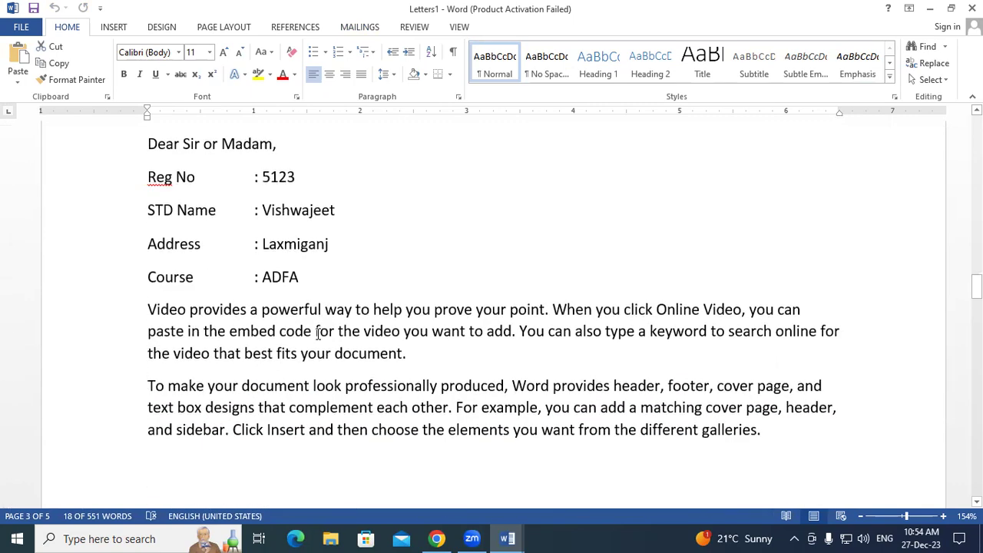
{"action": "scroll", "coordinate": [318, 334], "scroll_direction": "down", "scroll_amount": 12}
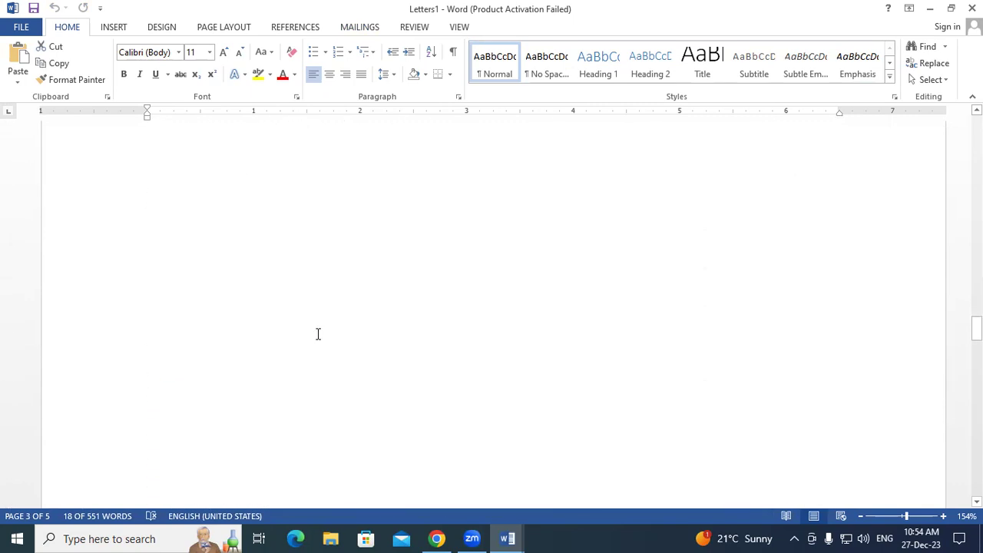
{"action": "scroll", "coordinate": [318, 334], "scroll_direction": "down", "scroll_amount": 10}
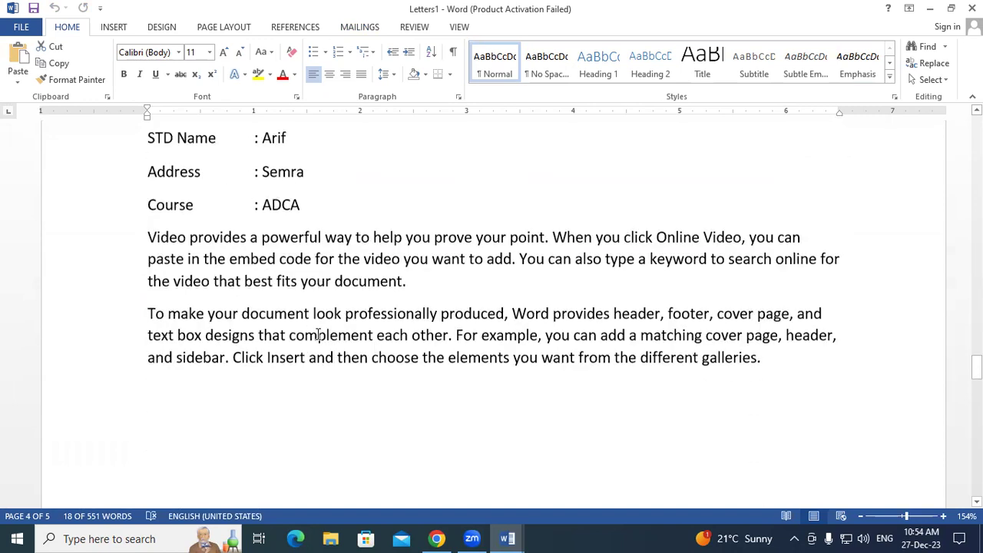
{"action": "scroll", "coordinate": [318, 334], "scroll_direction": "down", "scroll_amount": 5}
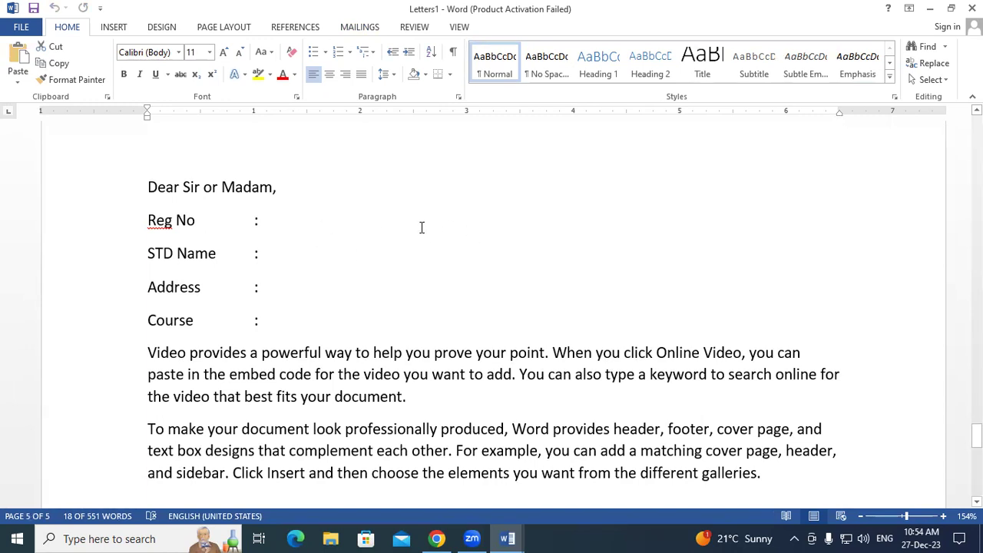
{"action": "scroll", "coordinate": [354, 220], "scroll_direction": "down", "scroll_amount": 1}
{"action": "left_click", "coordinate": [149, 300]}
{"action": "left_click_drag", "start_coordinate": [211, 330], "coordinate": [761, 421]}
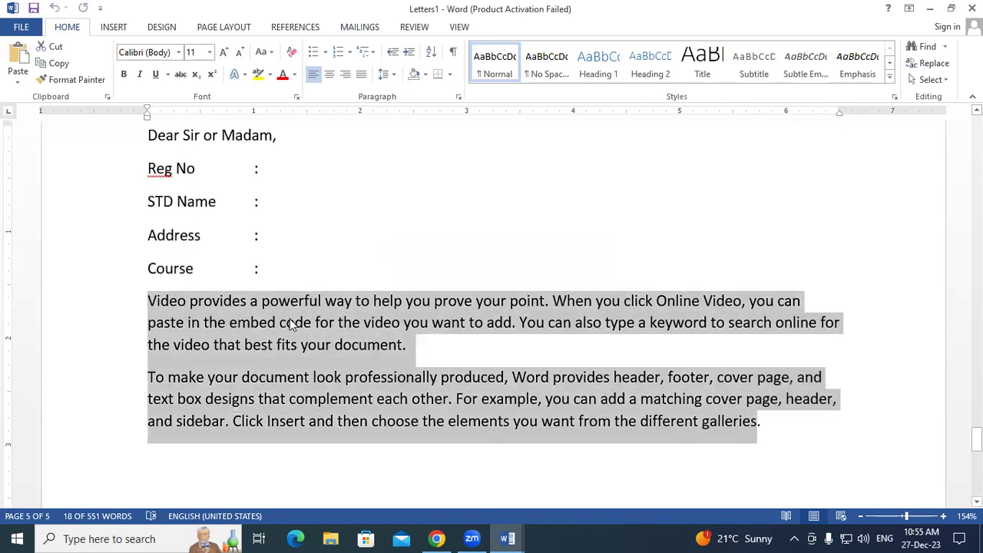
{"action": "scroll", "coordinate": [290, 317], "scroll_direction": "up", "scroll_amount": 3}
{"action": "scroll", "coordinate": [290, 317], "scroll_direction": "up", "scroll_amount": 15}
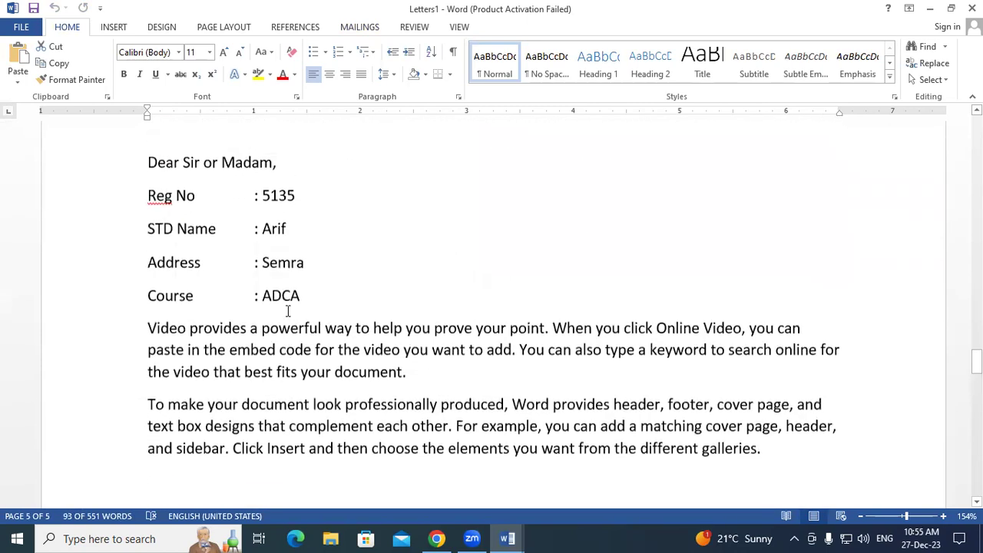
- Review the merged values in the page 2 letter, then close the Letters1 window
{"action": "scroll", "coordinate": [278, 345], "scroll_direction": "down", "scroll_amount": 1}
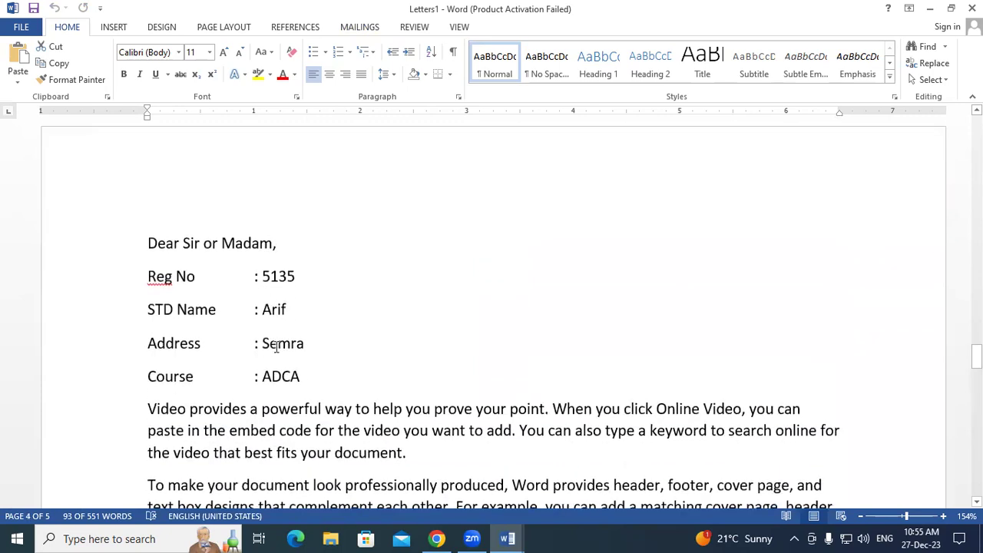
{"action": "scroll", "coordinate": [321, 361], "scroll_direction": "up", "scroll_amount": 12}
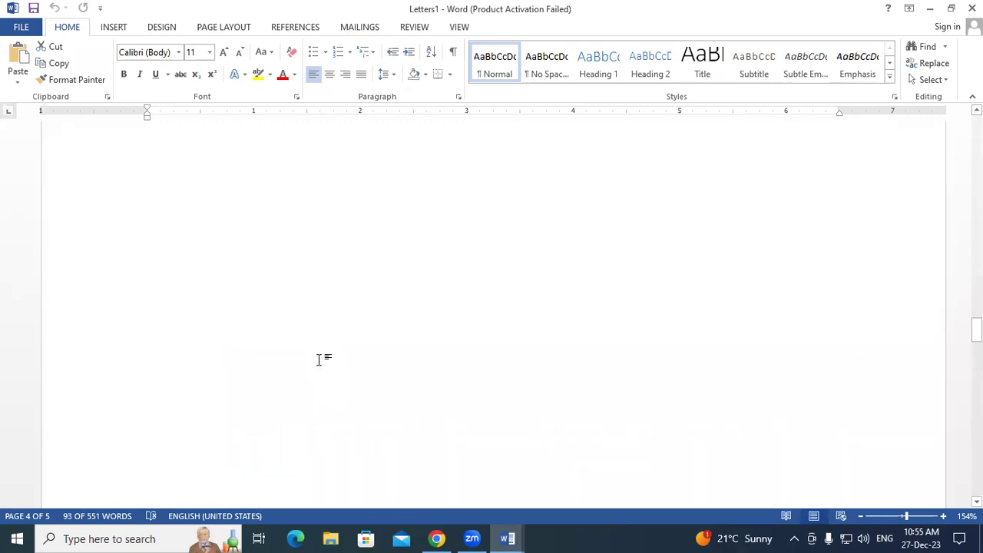
{"action": "left_click_drag", "start_coordinate": [300, 373], "coordinate": [261, 279]}
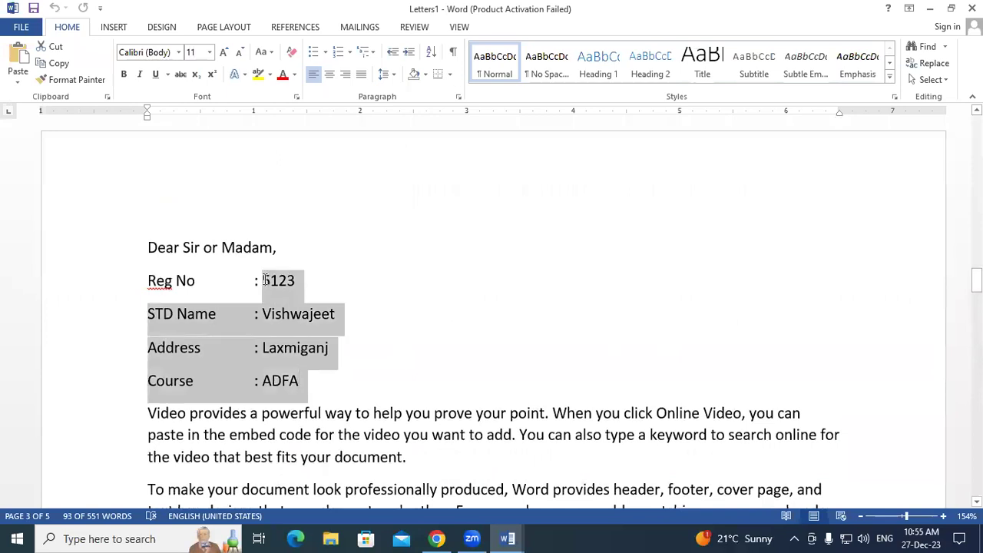
{"action": "left_click", "coordinate": [403, 367]}
{"action": "scroll", "coordinate": [403, 367], "scroll_direction": "up", "scroll_amount": 3}
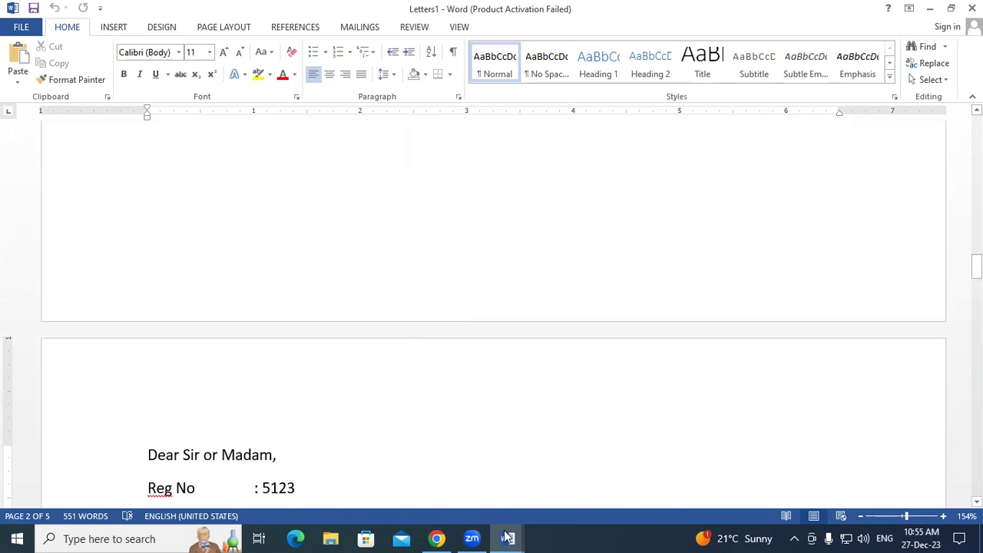
{"action": "left_click", "coordinate": [971, 8]}
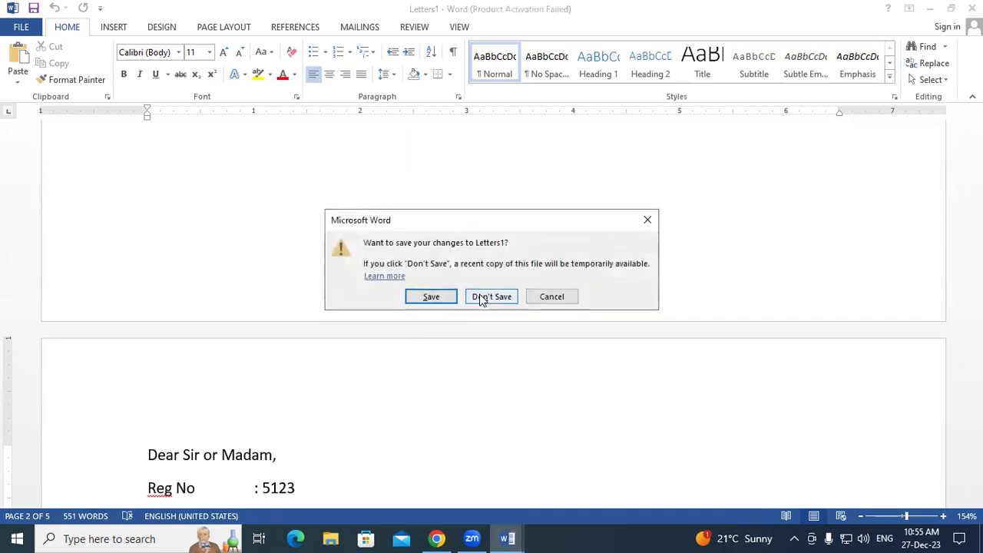
- Close Letters1, Document2 and Document1 without saving any of them
{"action": "left_click", "coordinate": [490, 297]}
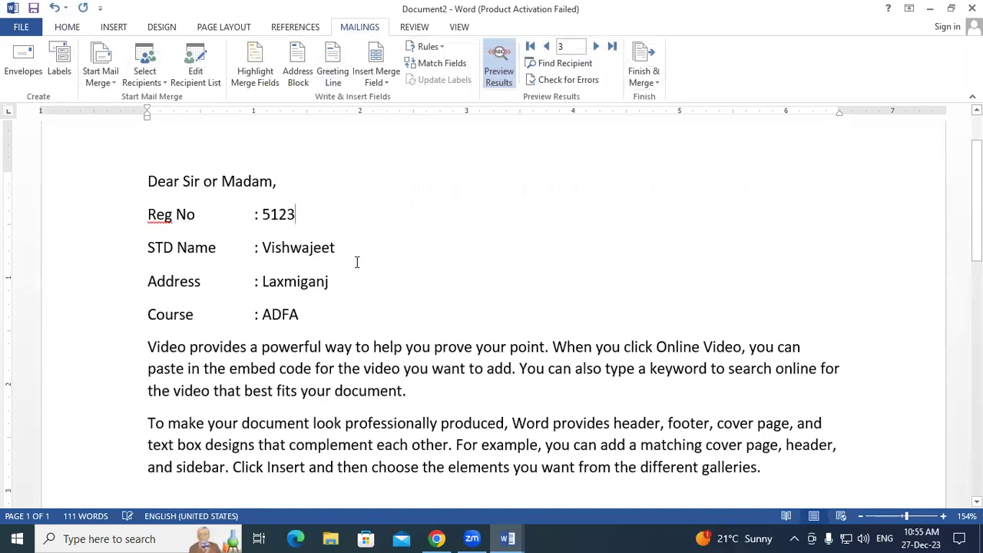
{"action": "left_click", "coordinate": [972, 8]}
{"action": "left_click", "coordinate": [495, 284]}
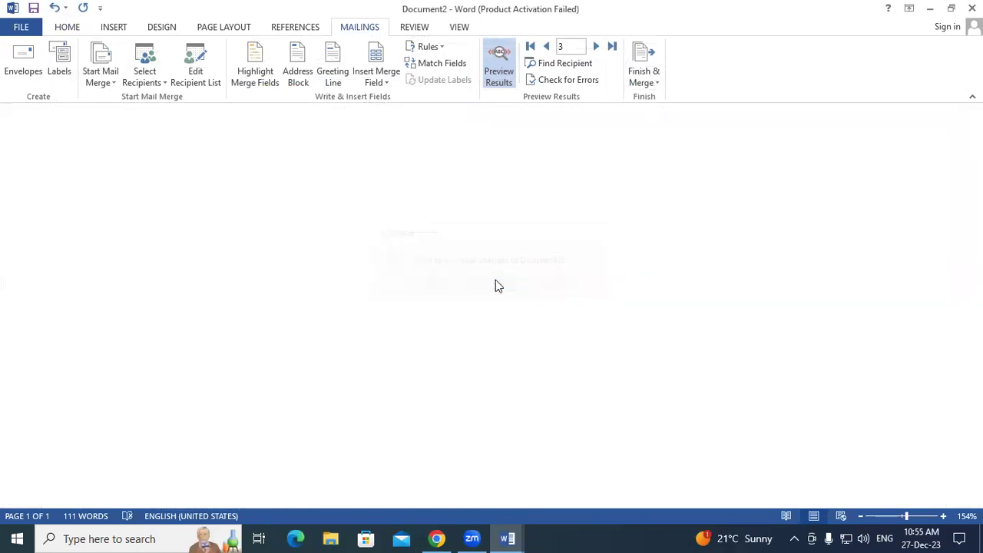
{"action": "left_click", "coordinate": [971, 7]}
{"action": "left_click", "coordinate": [502, 297]}
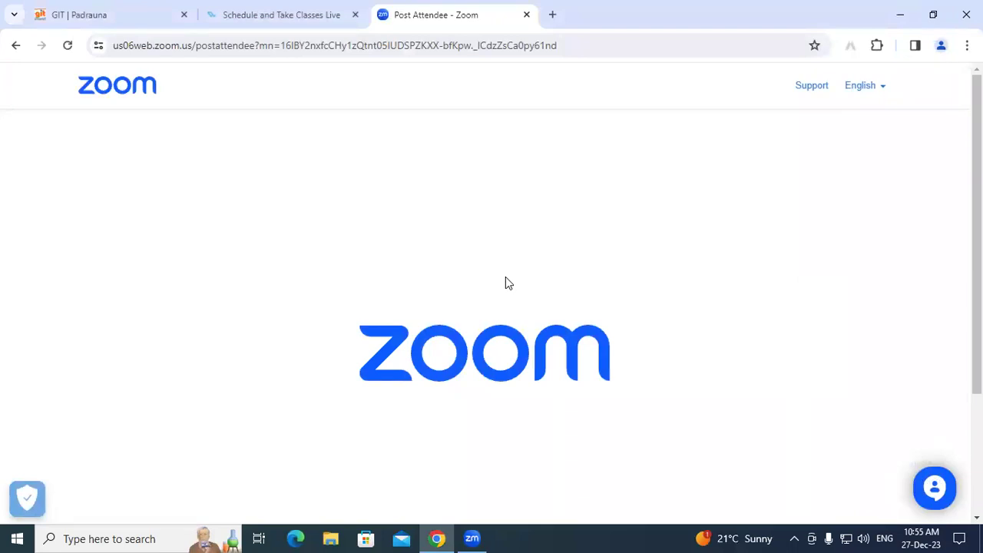
- Relaunch Word through the Run prompt and start a Blank document
{"action": "key", "text": "super+r"}
{"action": "key", "text": "Return"}
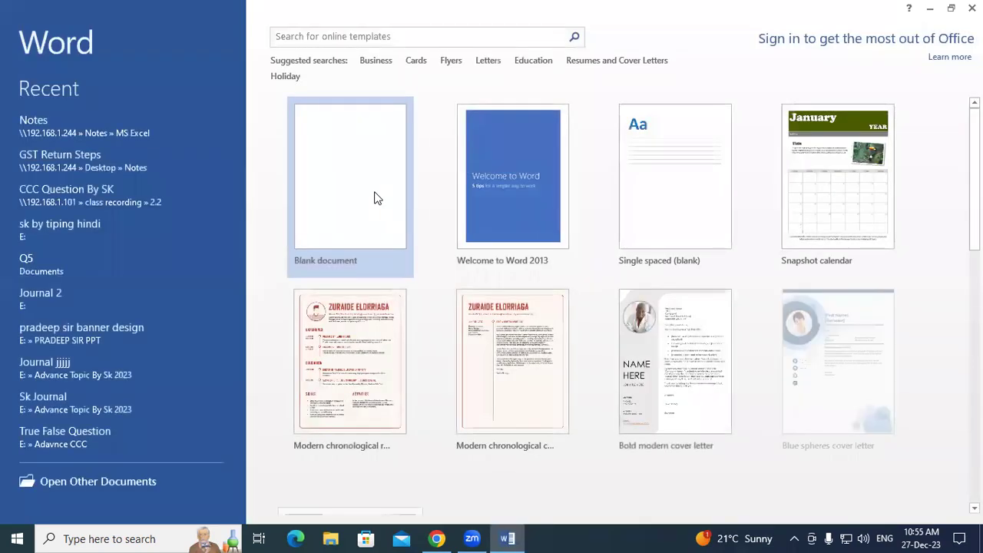
{"action": "left_click", "coordinate": [374, 192]}
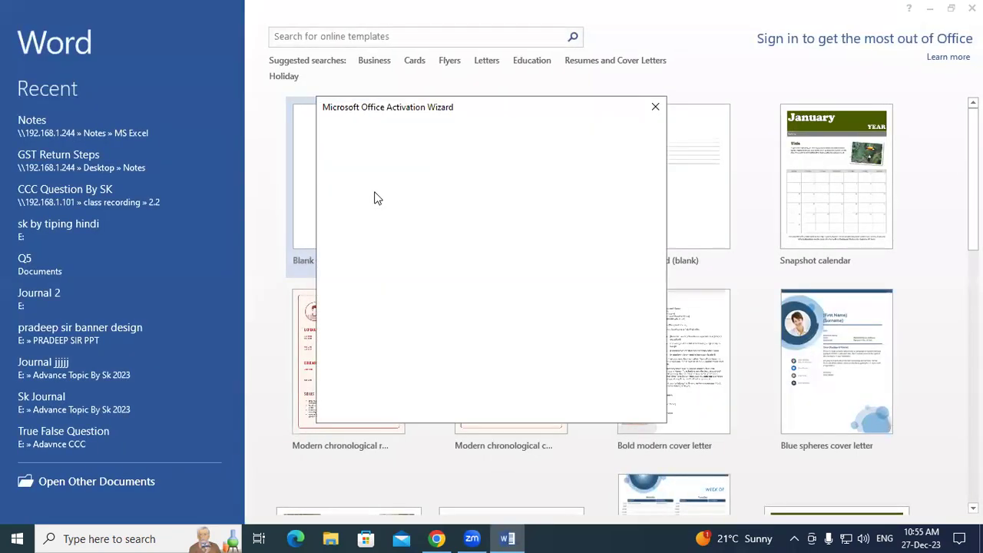
- Dismiss the Activation Wizard and type the Reg No, STD Name and Address label lines
{"action": "left_click", "coordinate": [653, 107]}
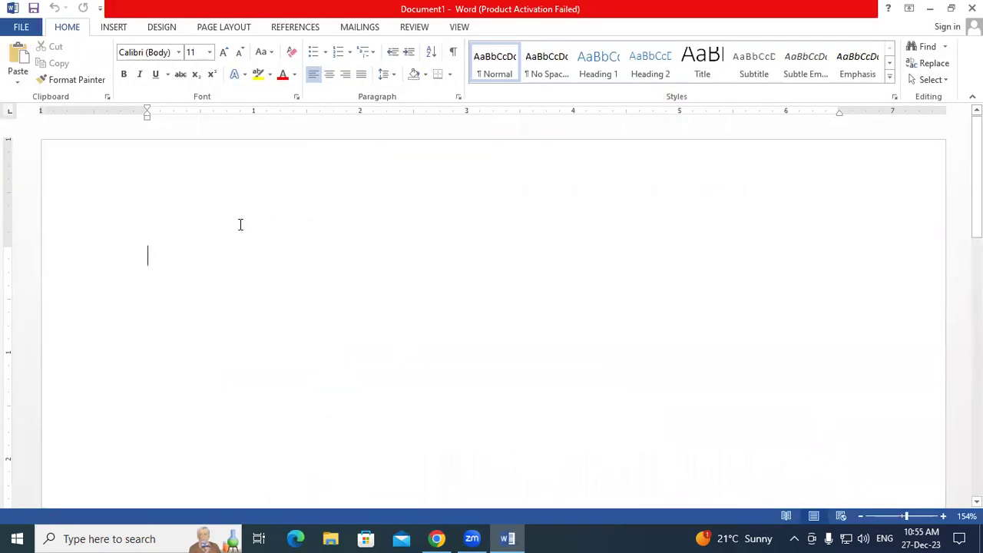
{"action": "type", "text": "R"}
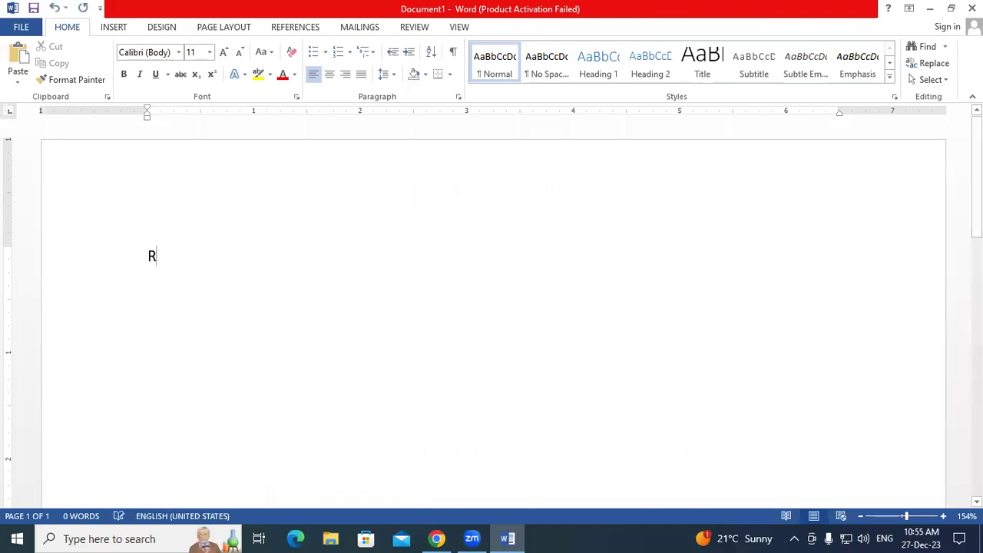
{"action": "type", "text": "eg Na"}
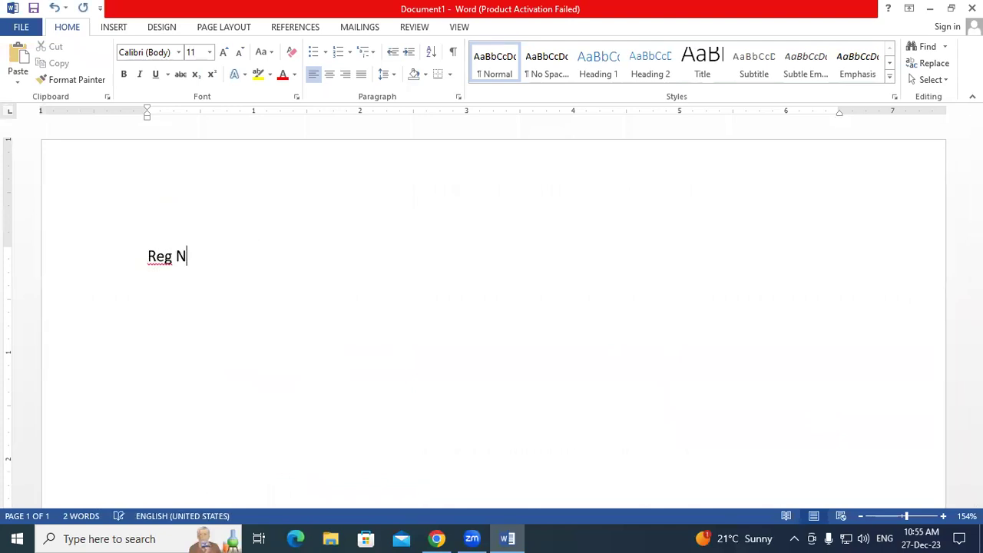
{"action": "key", "text": "Return"}
{"action": "type", "text": "STD Nam"}
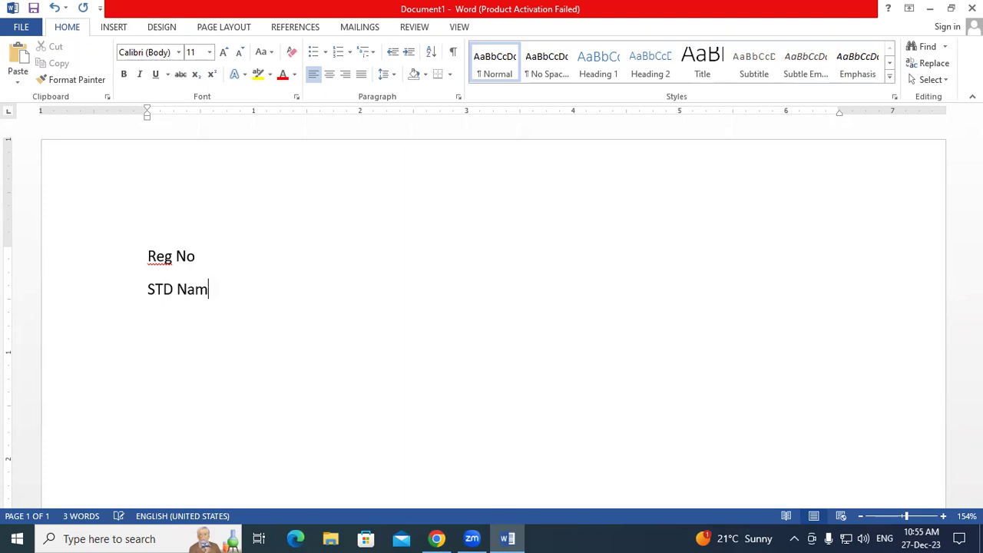
{"action": "type", "text": "e Address"}
{"action": "key", "text": "Return"}
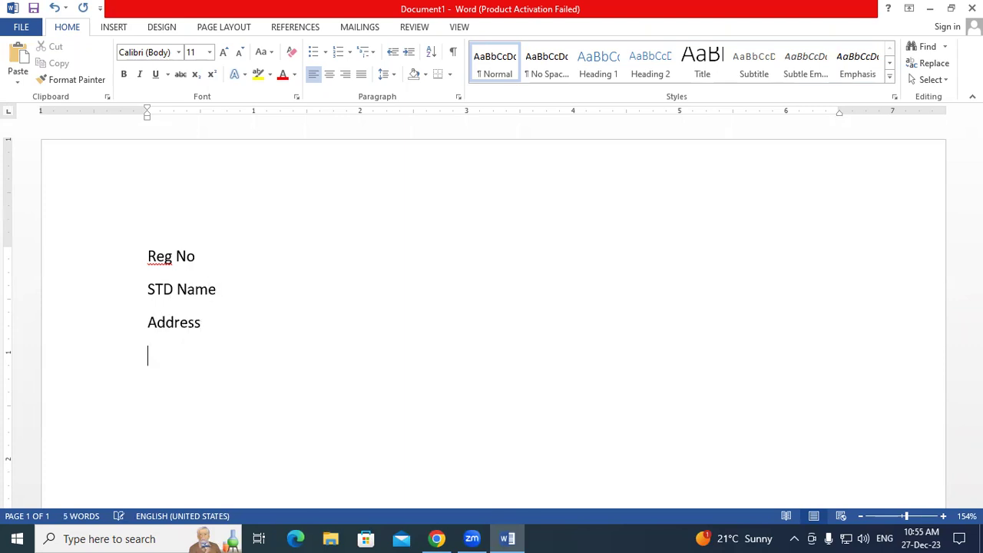
- Add the Course label and generate two sample paragraphs with =rand(2)
{"action": "type", "text": "Course ="}
{"action": "type", "text": "ran"}
{"action": "type", "text": "d(2"}
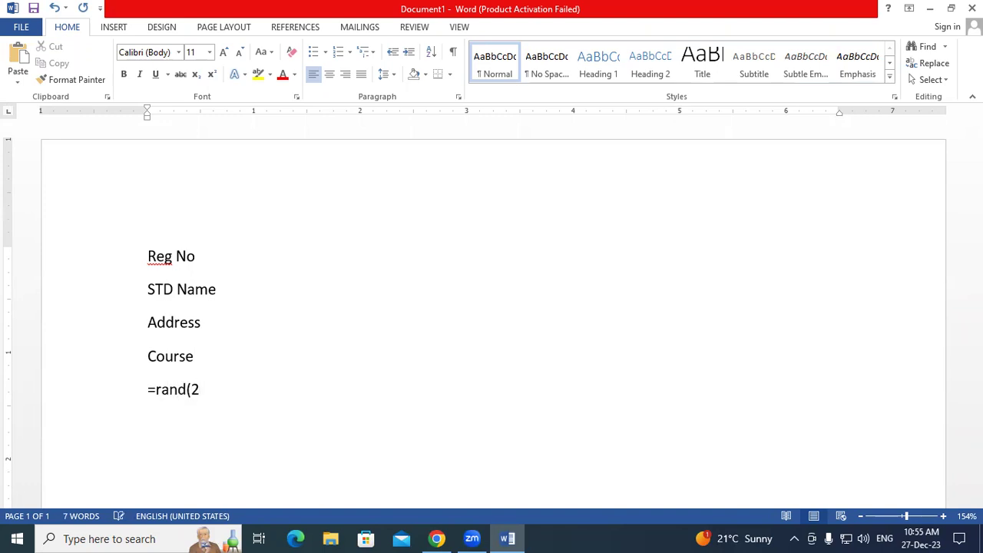
{"action": "key", "text": "Return"}
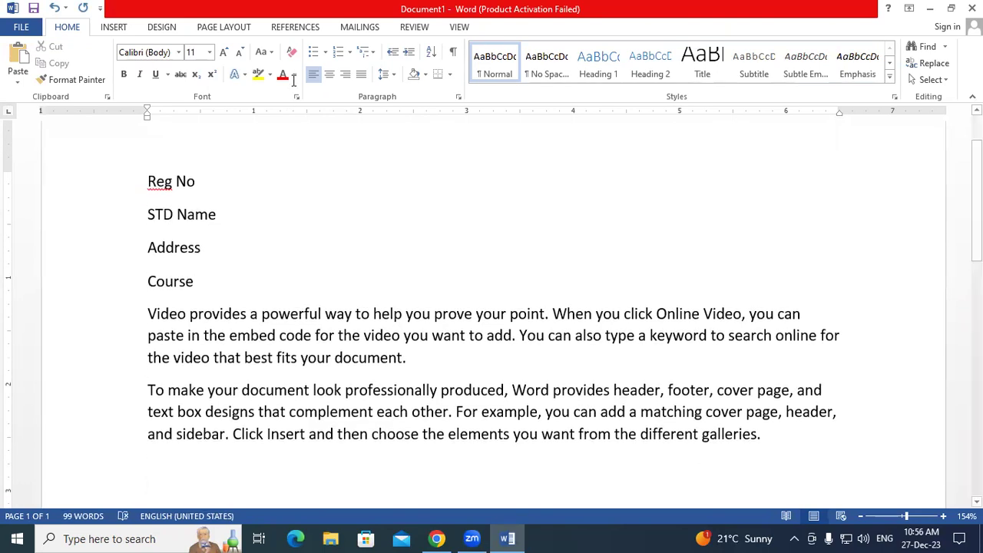
{"action": "left_click", "coordinate": [248, 174]}
{"action": "left_click", "coordinate": [248, 208]}
{"action": "left_click", "coordinate": [236, 245]}
{"action": "left_click", "coordinate": [358, 28]}
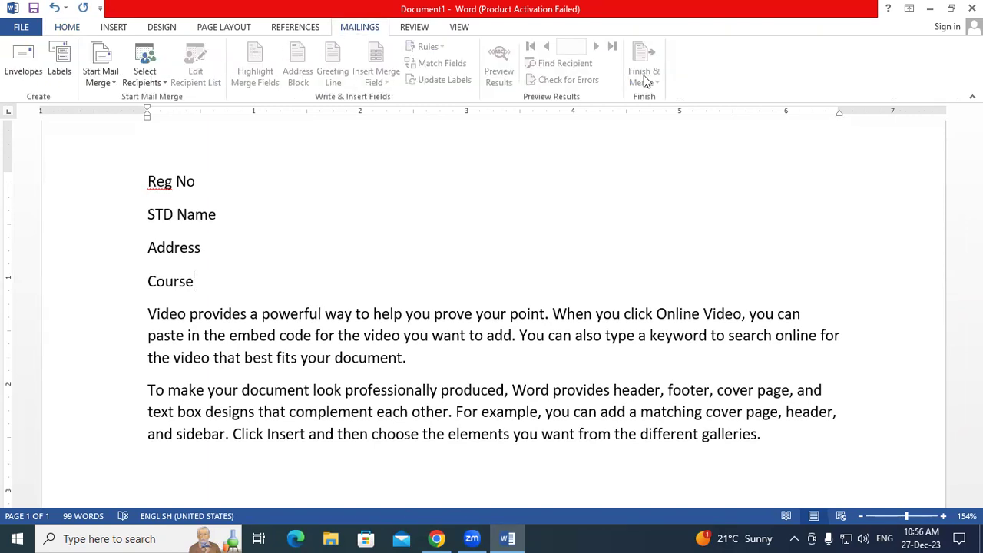
- Use the Desktop file STD Data 10.2 as the recipient list and review its student records
{"action": "left_click", "coordinate": [146, 75]}
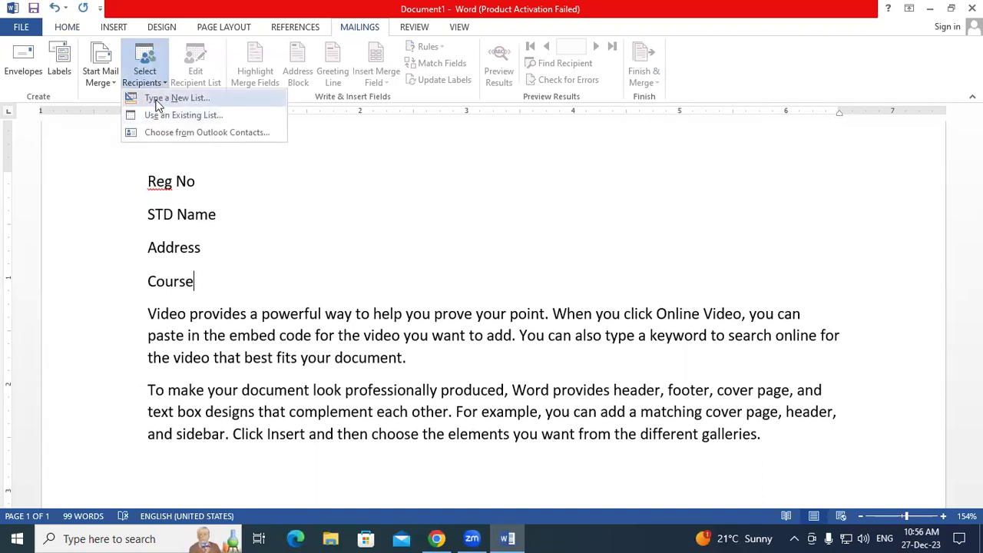
{"action": "left_click", "coordinate": [158, 100]}
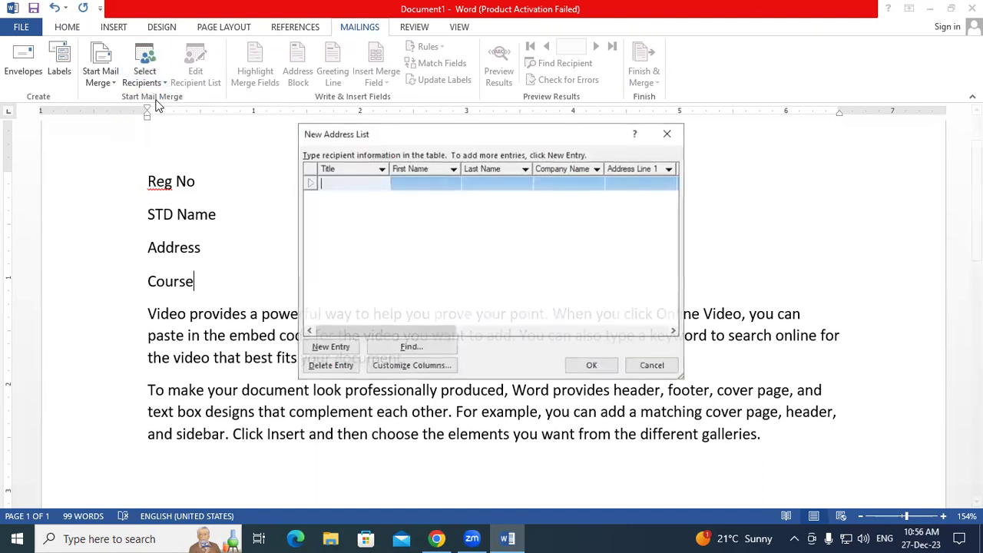
{"action": "left_click", "coordinate": [667, 133]}
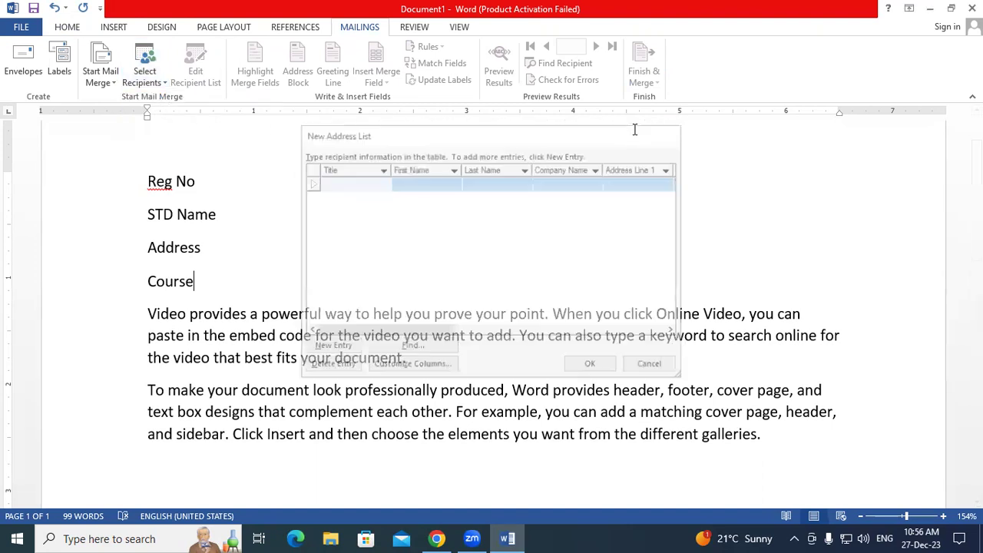
{"action": "left_click", "coordinate": [159, 85]}
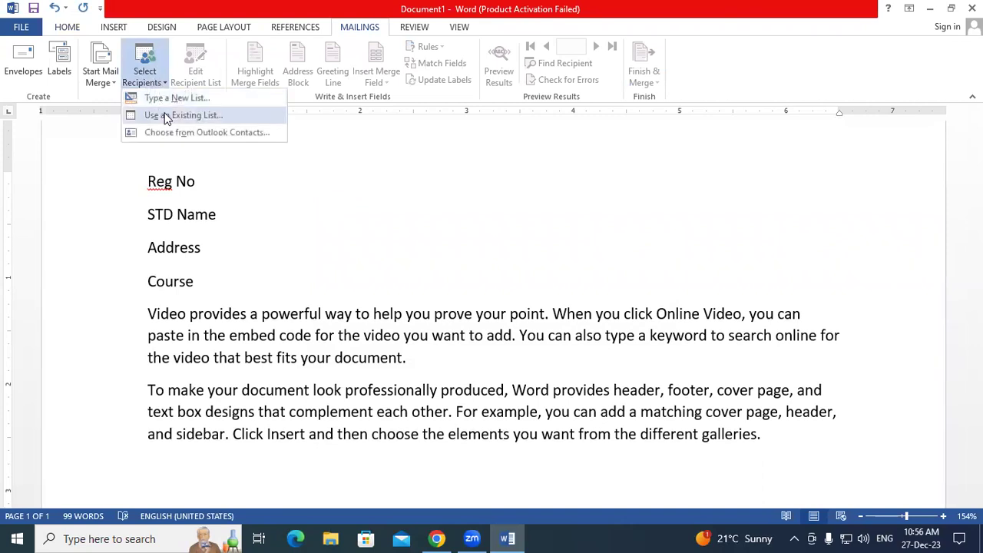
{"action": "left_click", "coordinate": [166, 117]}
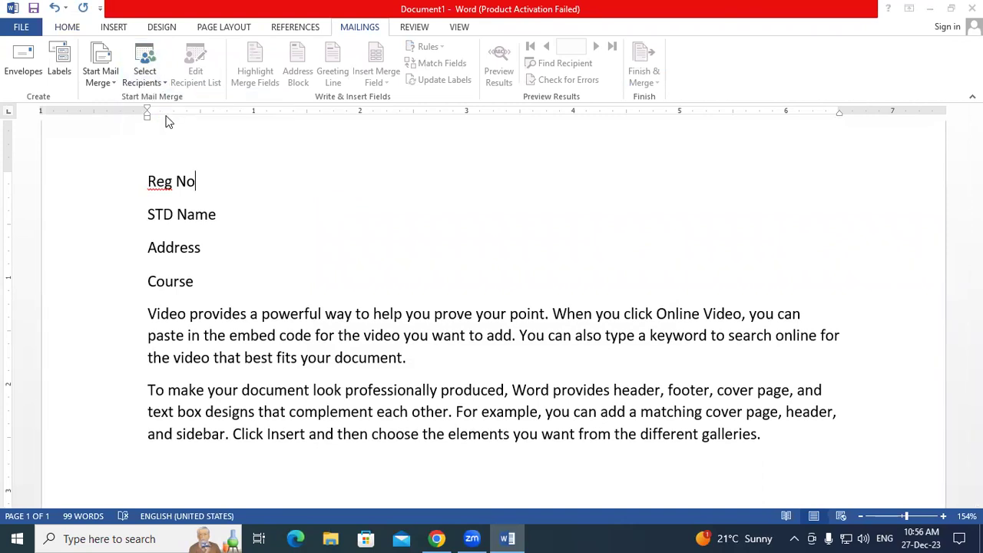
{"action": "left_click", "coordinate": [59, 143]}
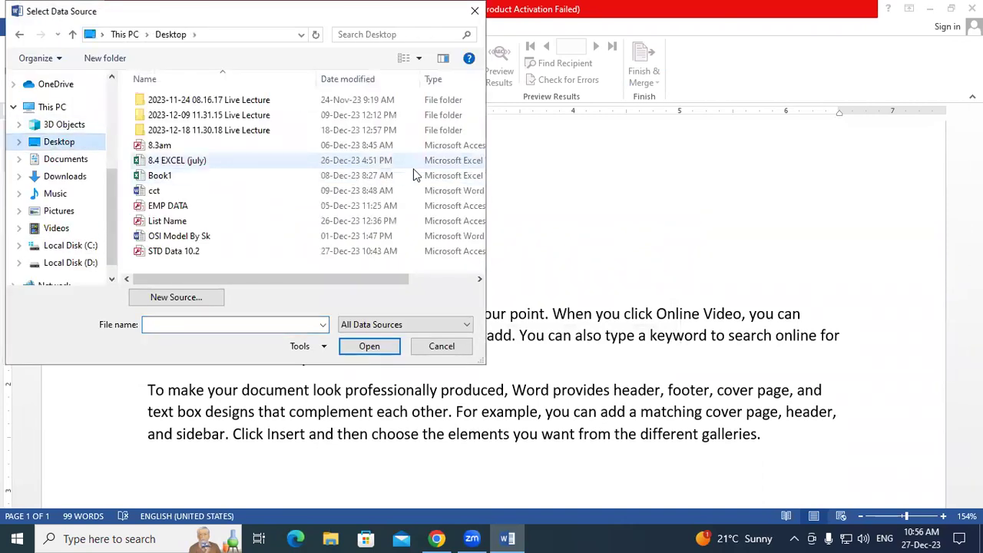
{"action": "left_click", "coordinate": [214, 254]}
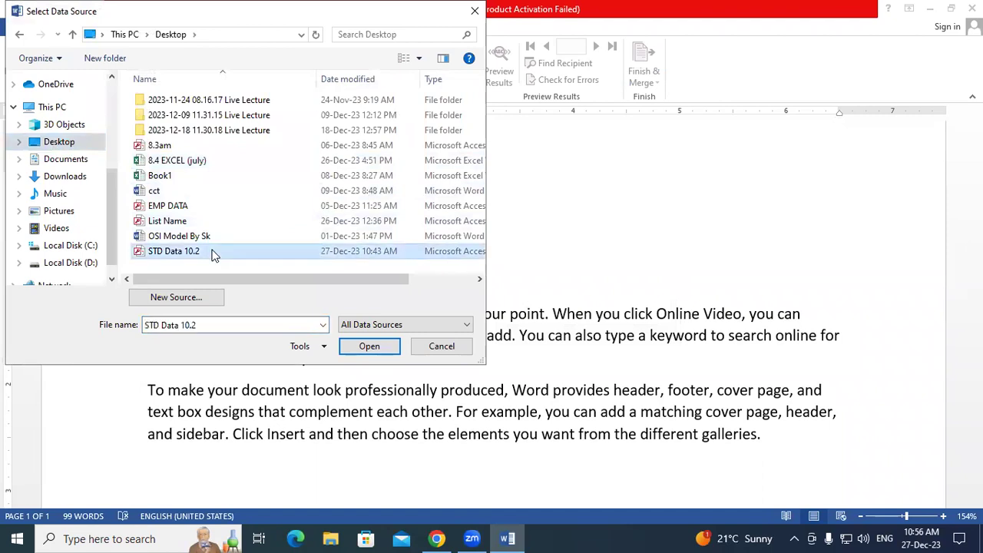
{"action": "left_click", "coordinate": [367, 346]}
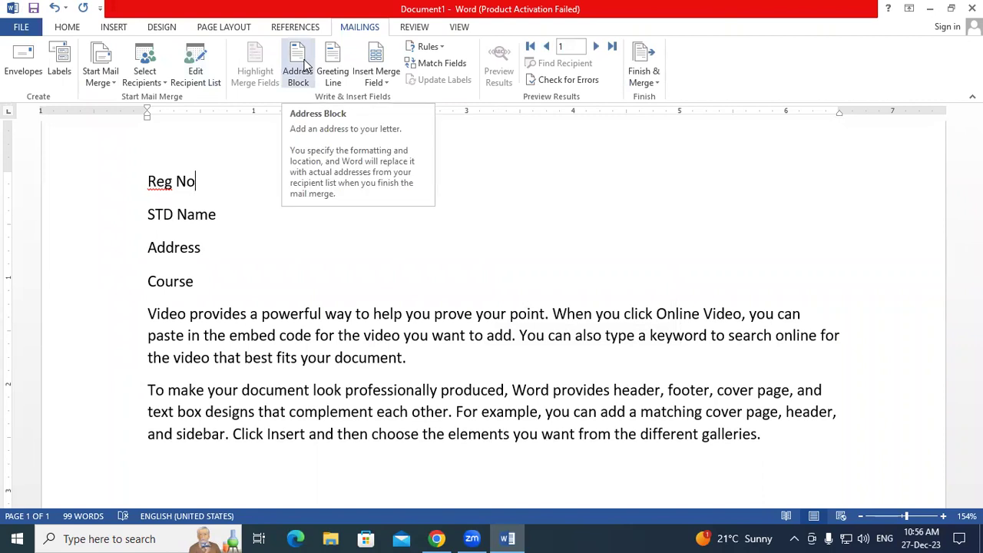
{"action": "left_click", "coordinate": [195, 66]}
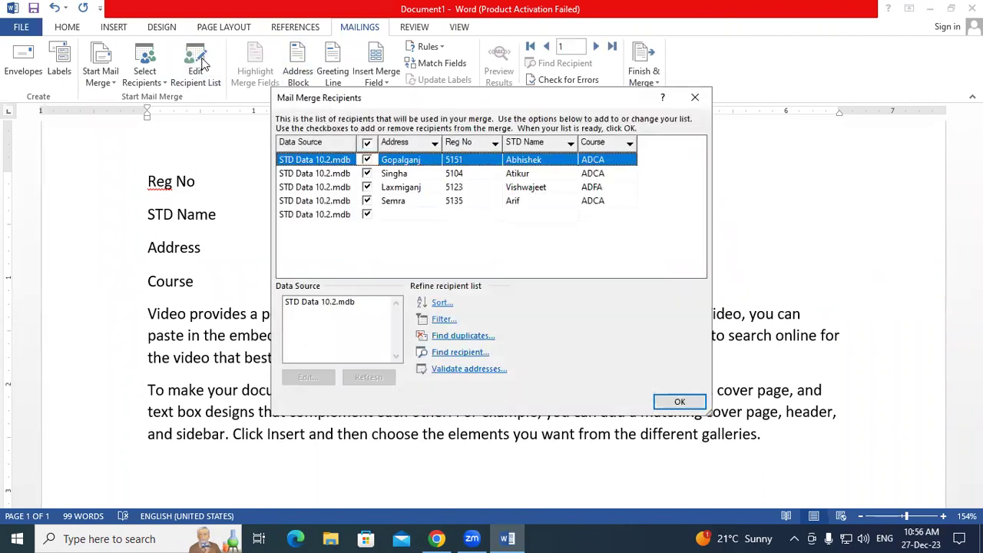
{"action": "left_click", "coordinate": [695, 97]}
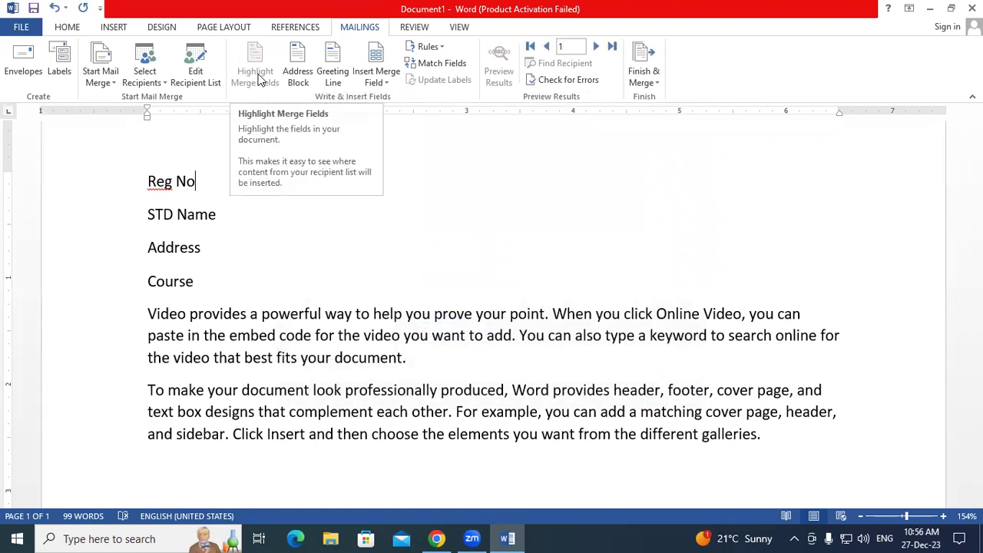
- Insert the Reg_No and STD_Name merge fields, tabbed after their labels
{"action": "key", "text": "Tab"}
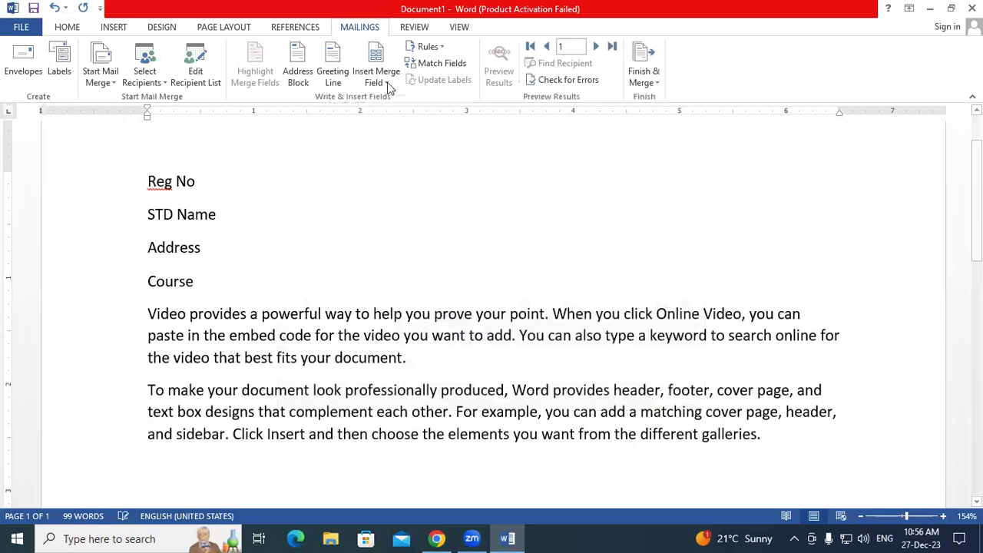
{"action": "left_click", "coordinate": [377, 80]}
{"action": "left_click", "coordinate": [390, 97]}
{"action": "left_click", "coordinate": [241, 213]}
{"action": "key", "text": "Tab"}
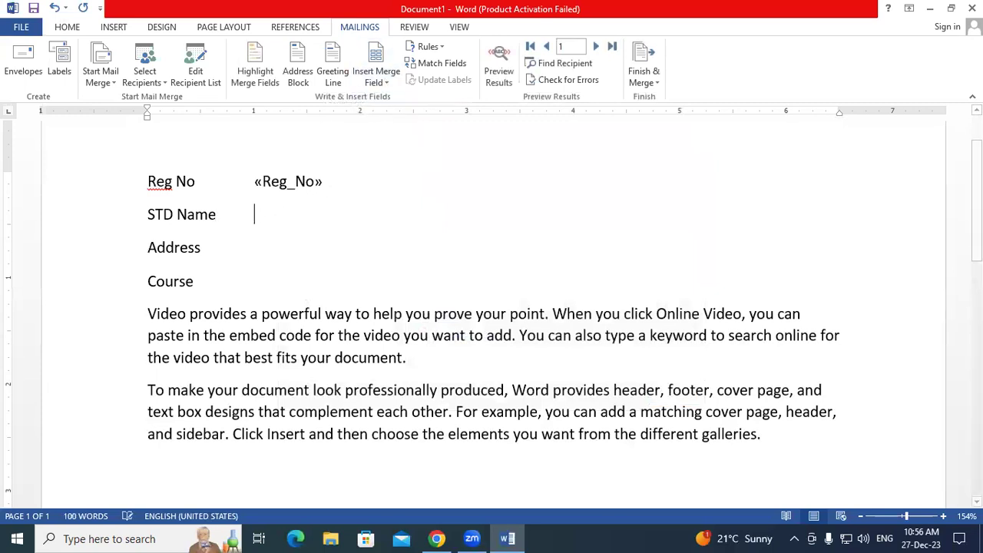
{"action": "left_click", "coordinate": [376, 79]}
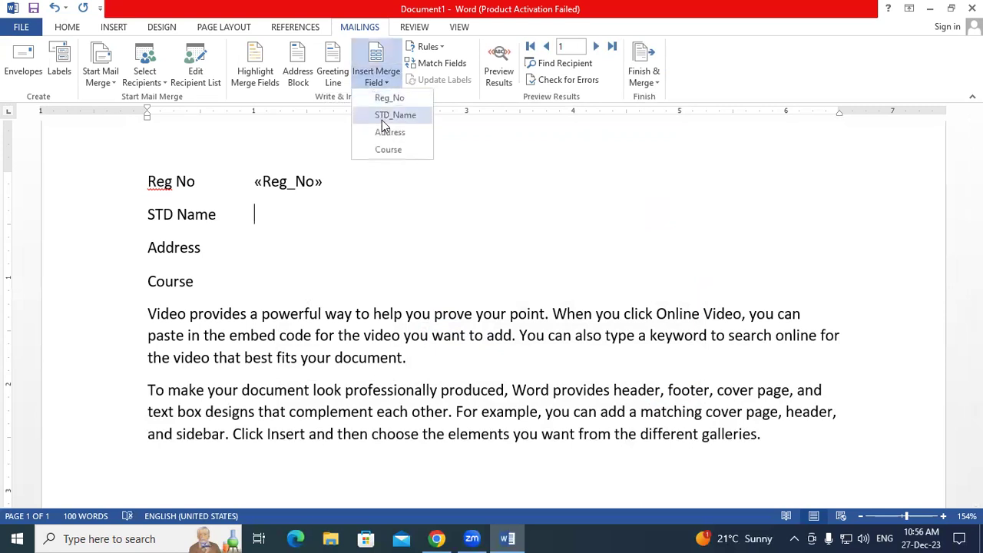
{"action": "left_click", "coordinate": [389, 115]}
- Insert the Address and Course merge fields, tabbed after their labels
{"action": "left_click", "coordinate": [241, 246]}
{"action": "key", "text": "Tab"}
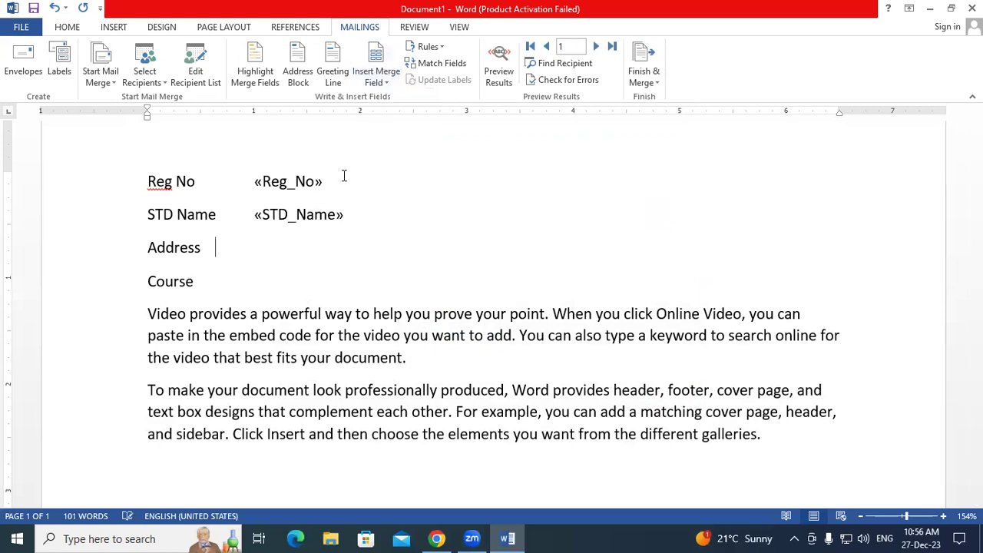
{"action": "left_click", "coordinate": [376, 80]}
{"action": "left_click", "coordinate": [376, 133]}
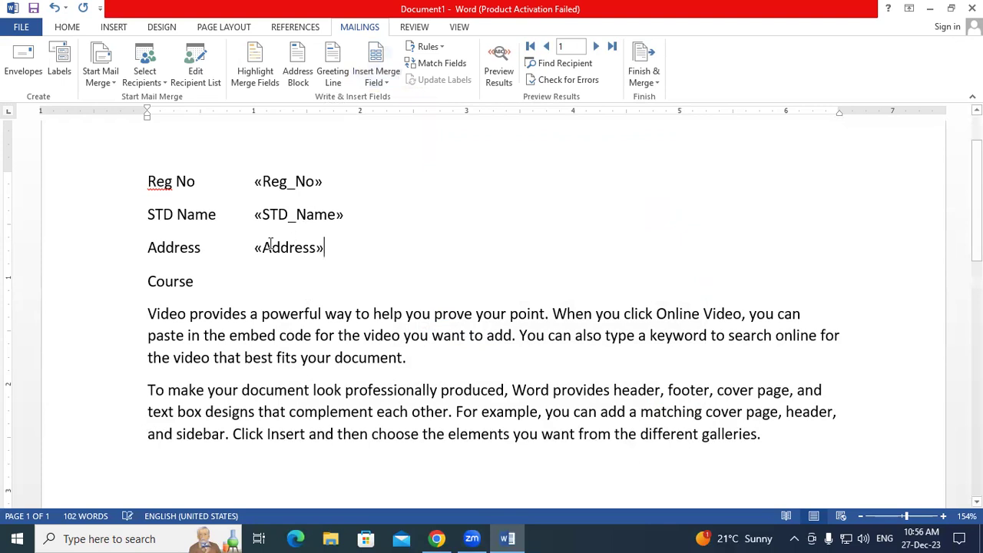
{"action": "left_click", "coordinate": [219, 285]}
{"action": "key", "text": "Tab"}
{"action": "left_click", "coordinate": [376, 76]}
{"action": "left_click", "coordinate": [388, 158]}
- Turn Highlight Merge Fields on and then off again
{"action": "left_click", "coordinate": [394, 254]}
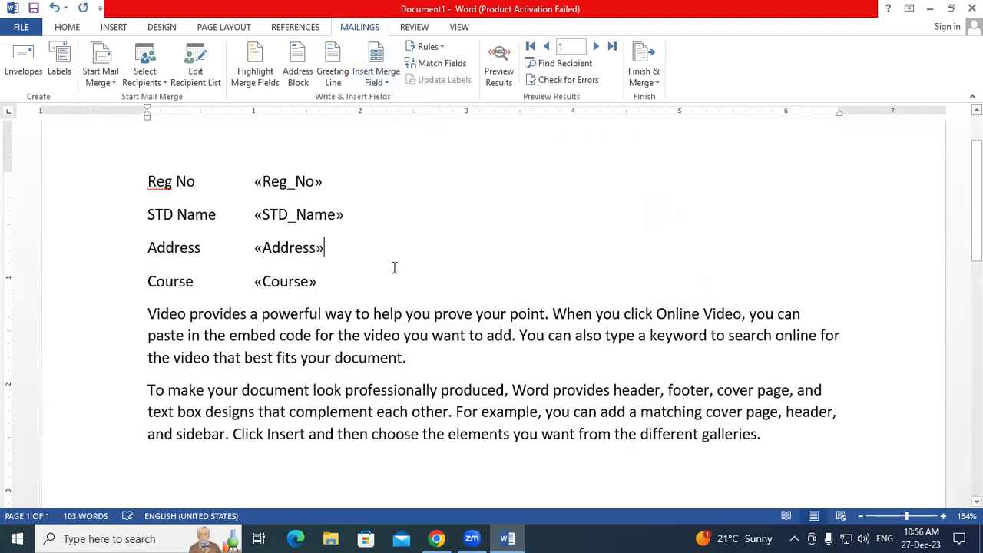
{"action": "left_click", "coordinate": [259, 67]}
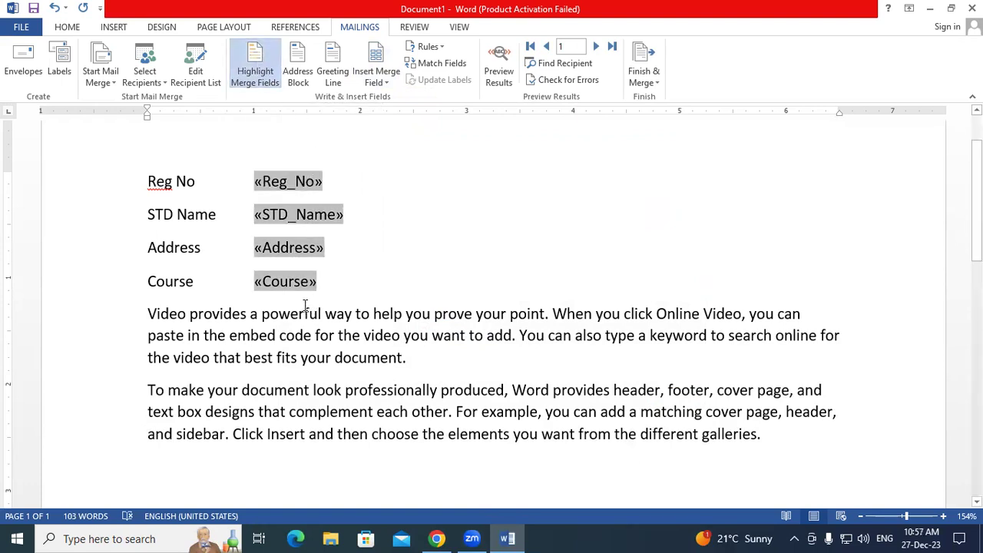
{"action": "left_click", "coordinate": [259, 69]}
- Preview the Address Block across three more records and close it without inserting
{"action": "left_click", "coordinate": [297, 73]}
{"action": "left_click", "coordinate": [551, 145]}
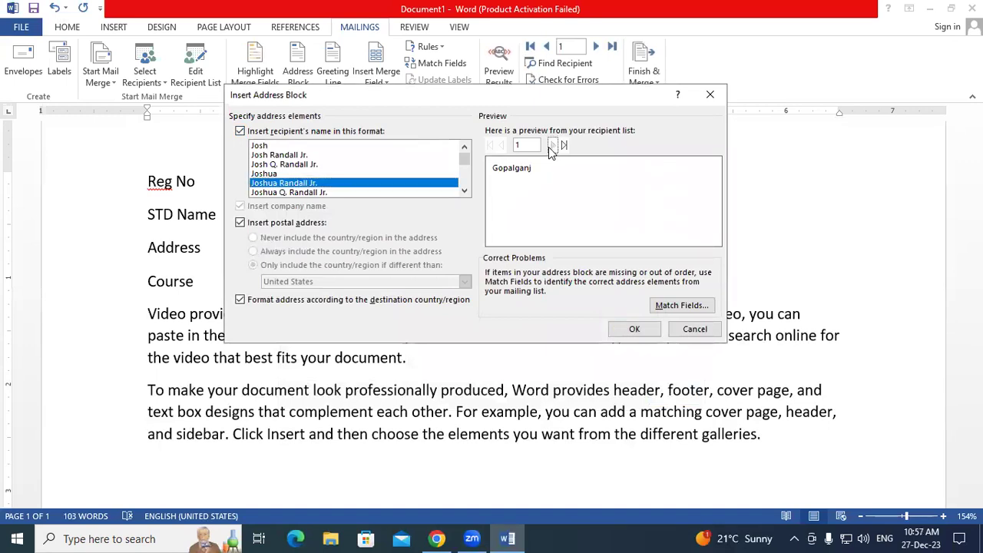
{"action": "left_click", "coordinate": [552, 146]}
{"action": "left_click", "coordinate": [552, 145]}
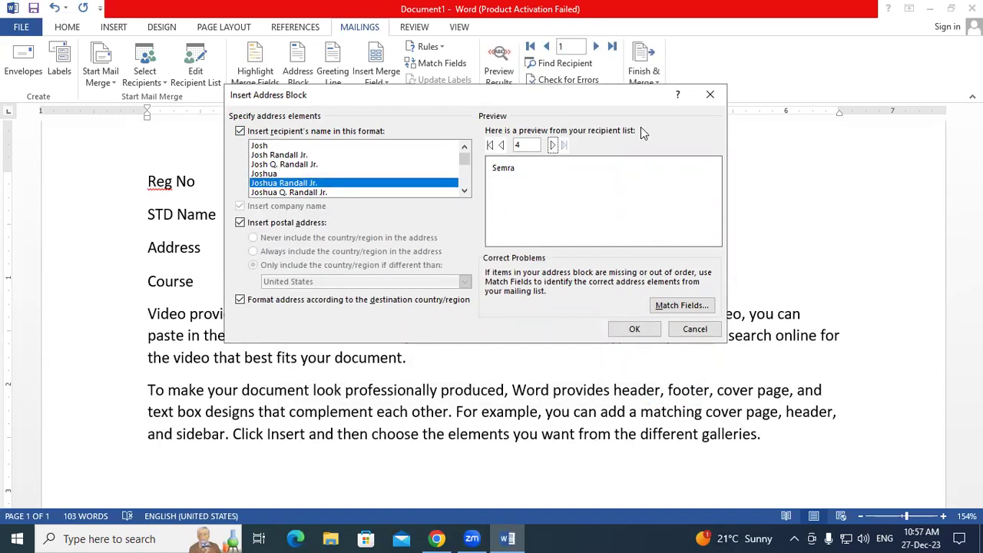
{"action": "left_click", "coordinate": [709, 95]}
- Add an empty line above Reg No and insert a Greeting Line there
{"action": "left_click", "coordinate": [144, 130]}
{"action": "key", "text": "Return"}
{"action": "key", "text": "Up"}
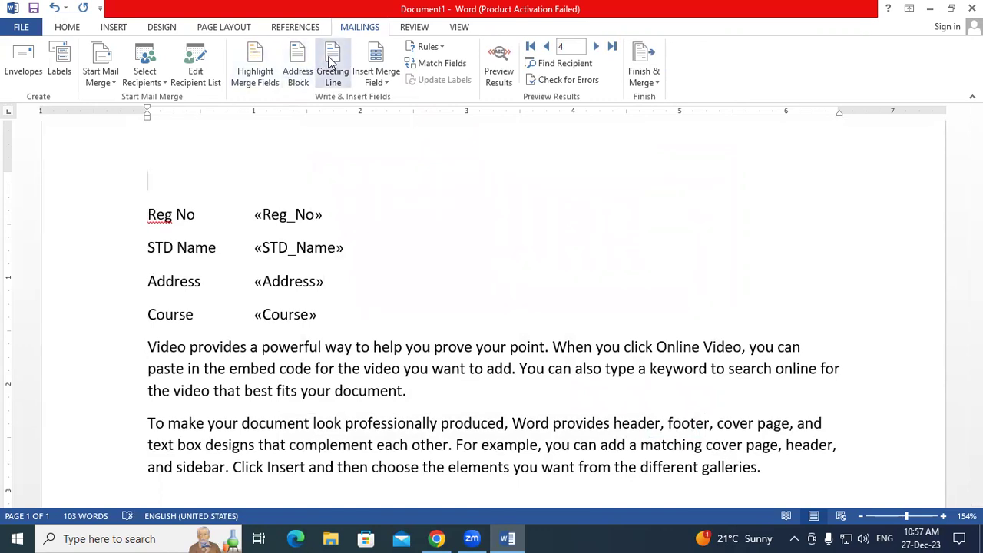
{"action": "left_click", "coordinate": [330, 63]}
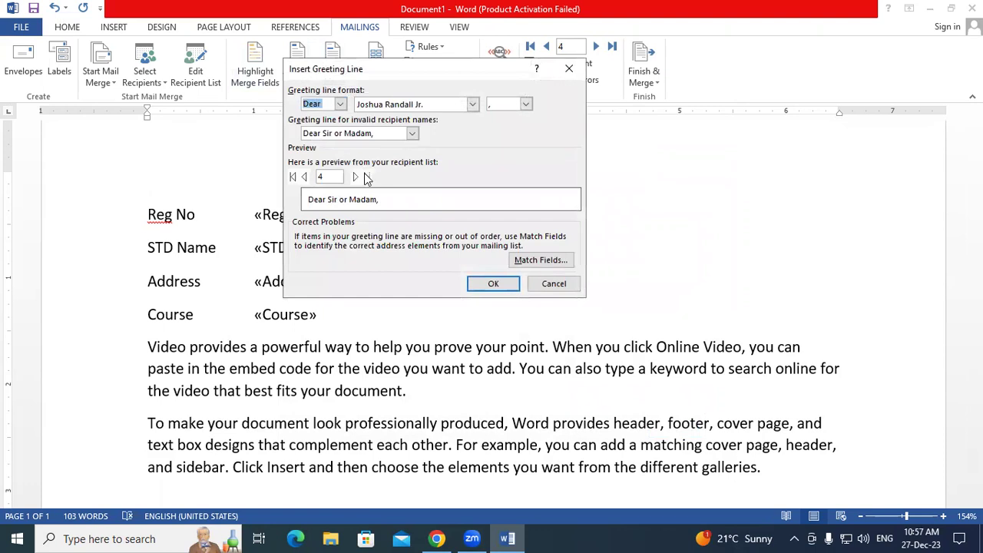
{"action": "left_click", "coordinate": [491, 284]}
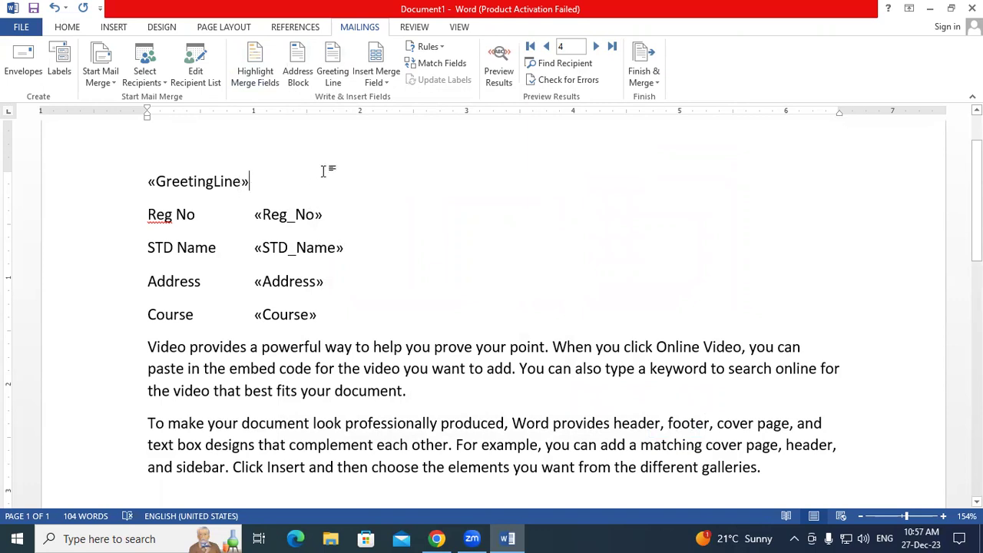
- Turn on Preview Results, glance at the Rules list, and step the preview to record 2
{"action": "left_click", "coordinate": [497, 69]}
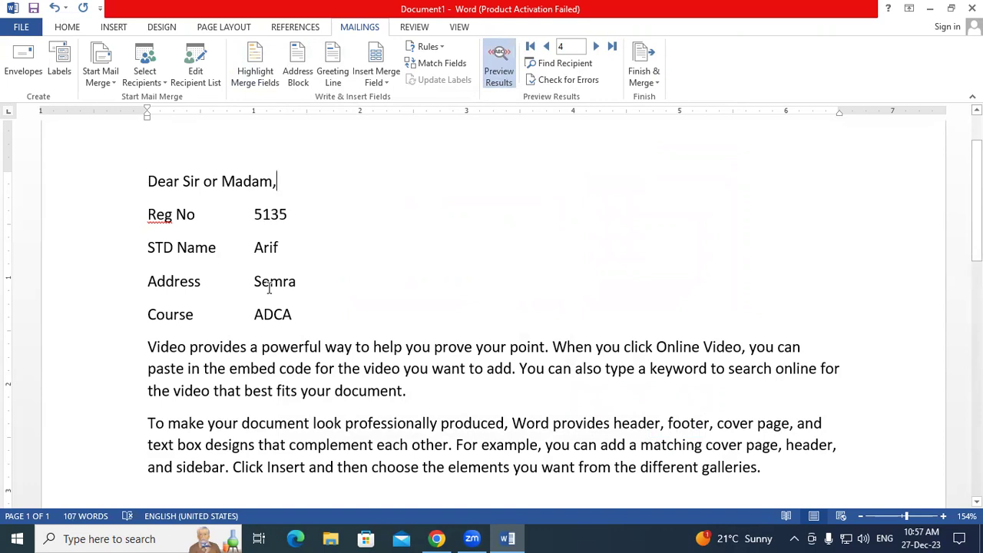
{"action": "left_click", "coordinate": [429, 47]}
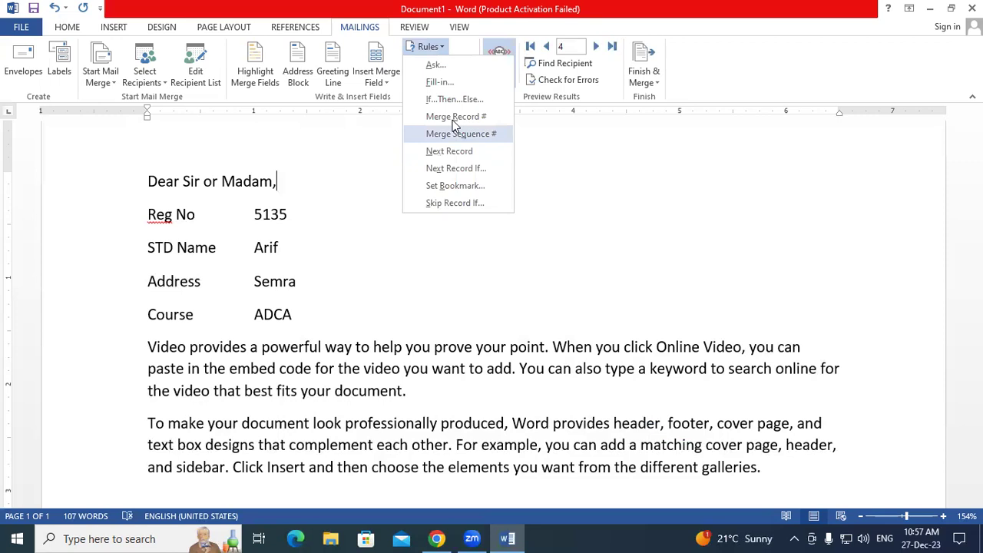
{"action": "left_click", "coordinate": [338, 197]}
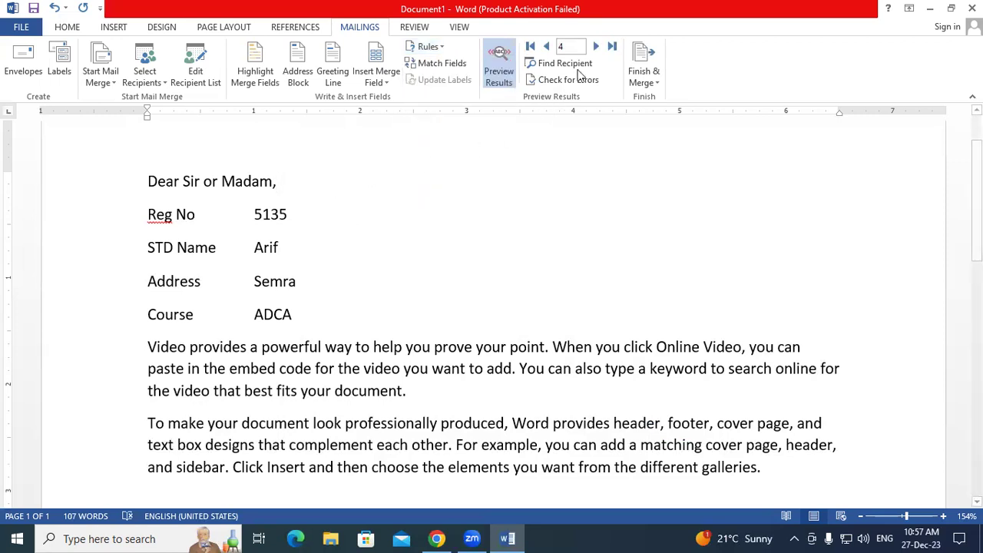
{"action": "left_click", "coordinate": [595, 47]}
{"action": "left_click", "coordinate": [544, 47]}
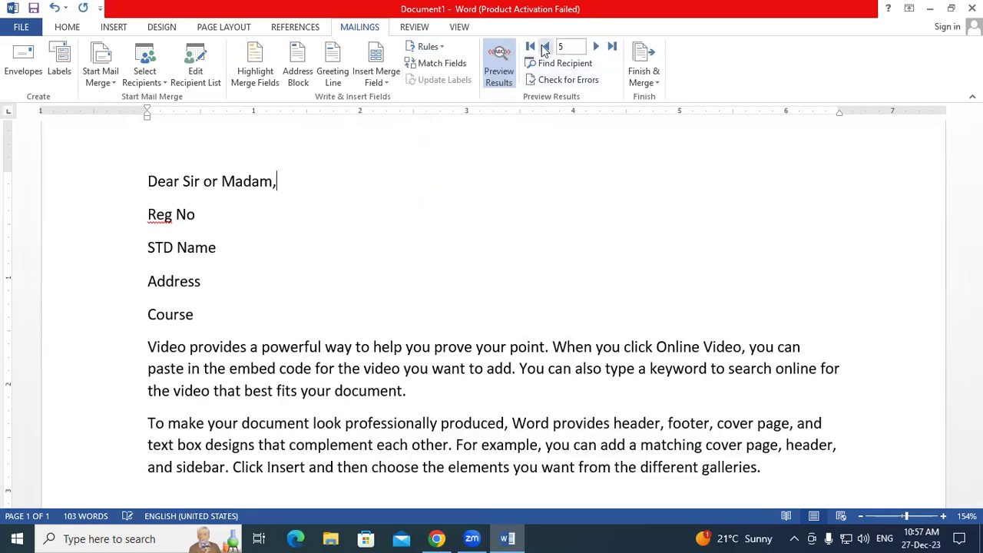
{"action": "left_click", "coordinate": [544, 47]}
{"action": "left_click", "coordinate": [544, 47]}
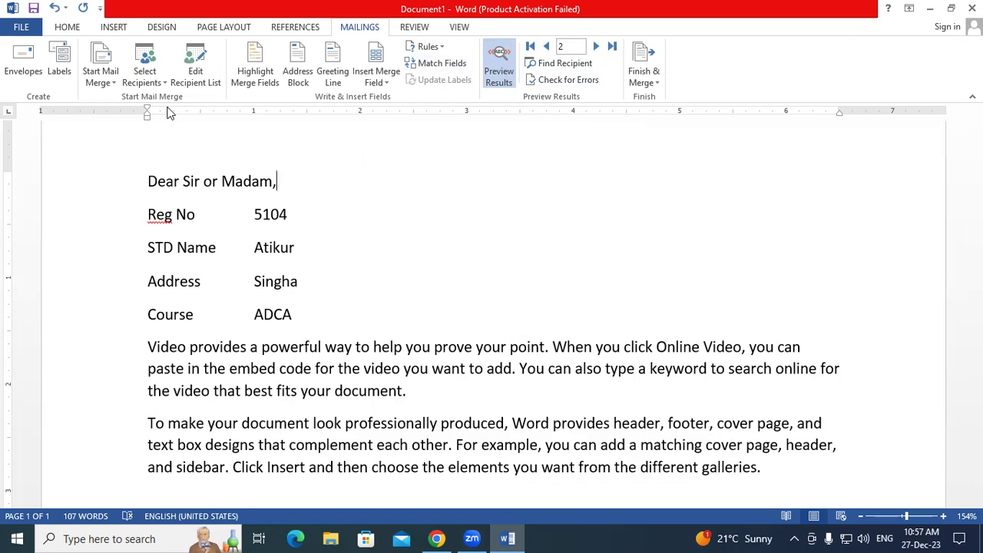
{"action": "left_click", "coordinate": [426, 63]}
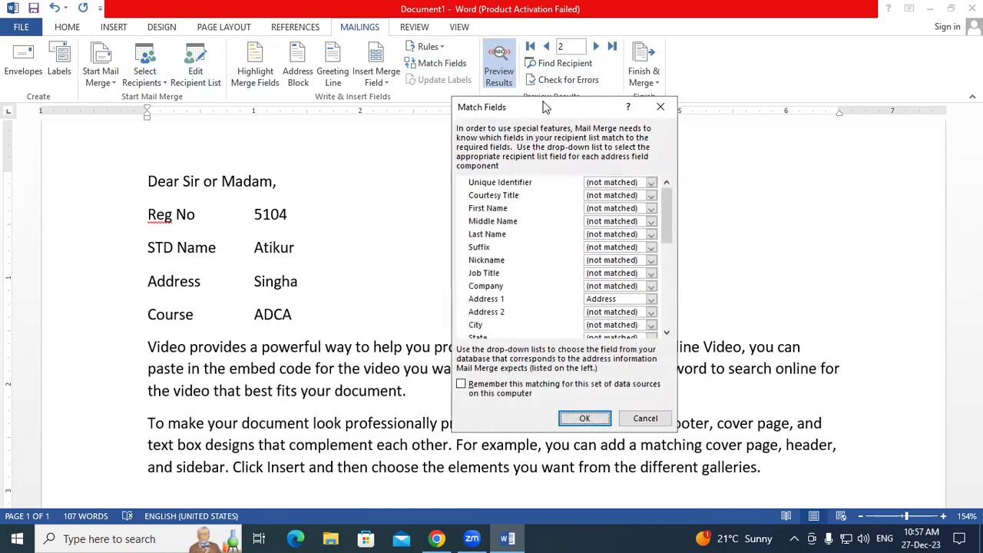
{"action": "left_click_drag", "start_coordinate": [543, 106], "coordinate": [472, 42]}
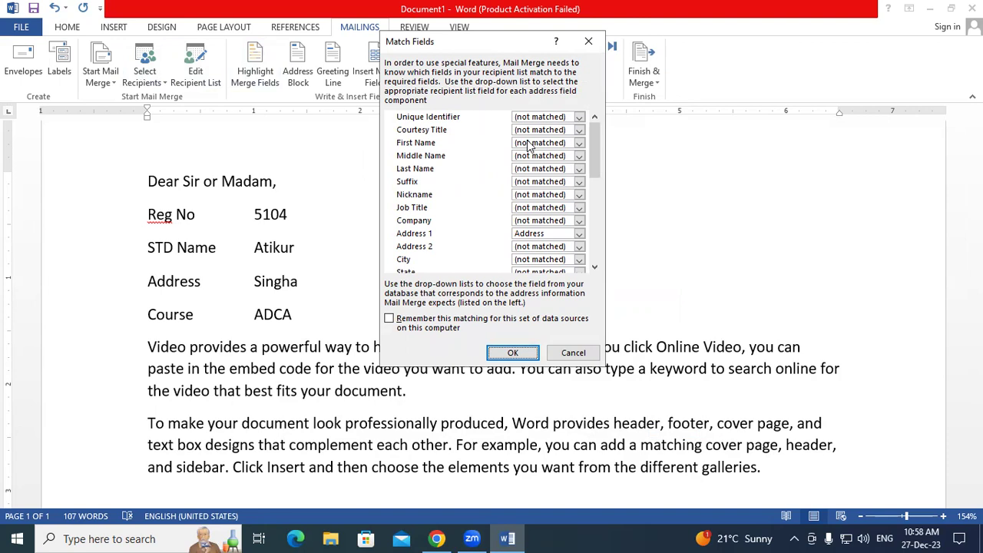
{"action": "scroll", "coordinate": [528, 146], "scroll_direction": "down", "scroll_amount": 6}
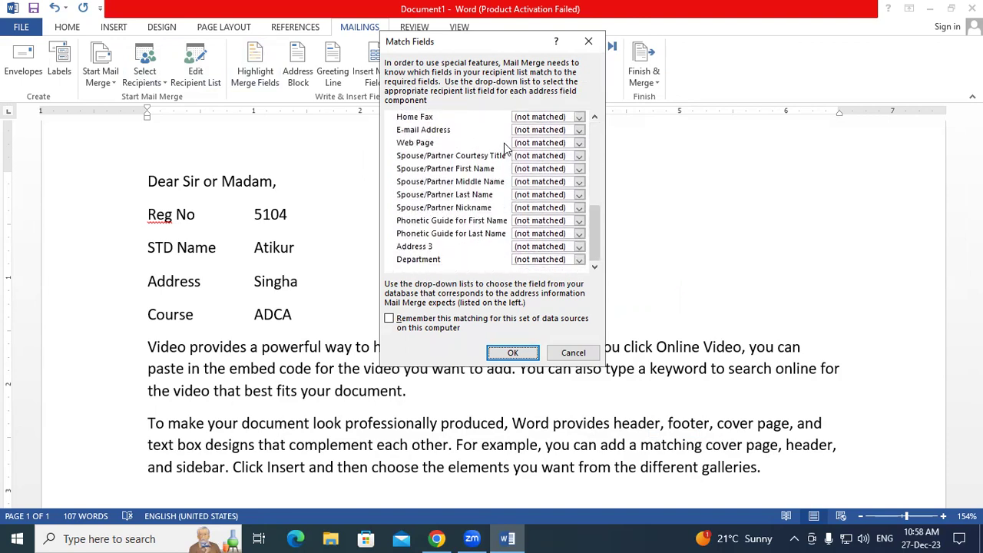
{"action": "scroll", "coordinate": [505, 146], "scroll_direction": "up", "scroll_amount": 4}
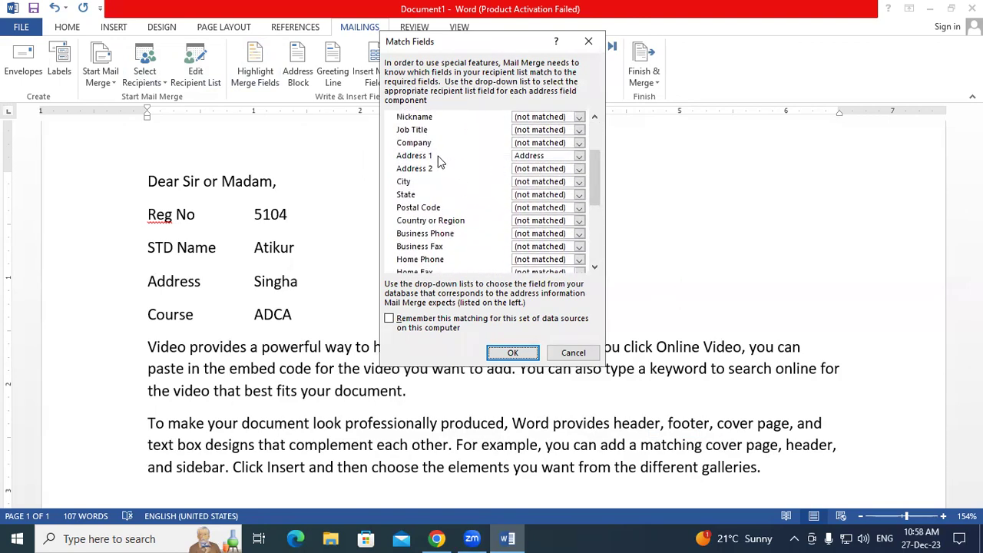
{"action": "left_click", "coordinate": [439, 162]}
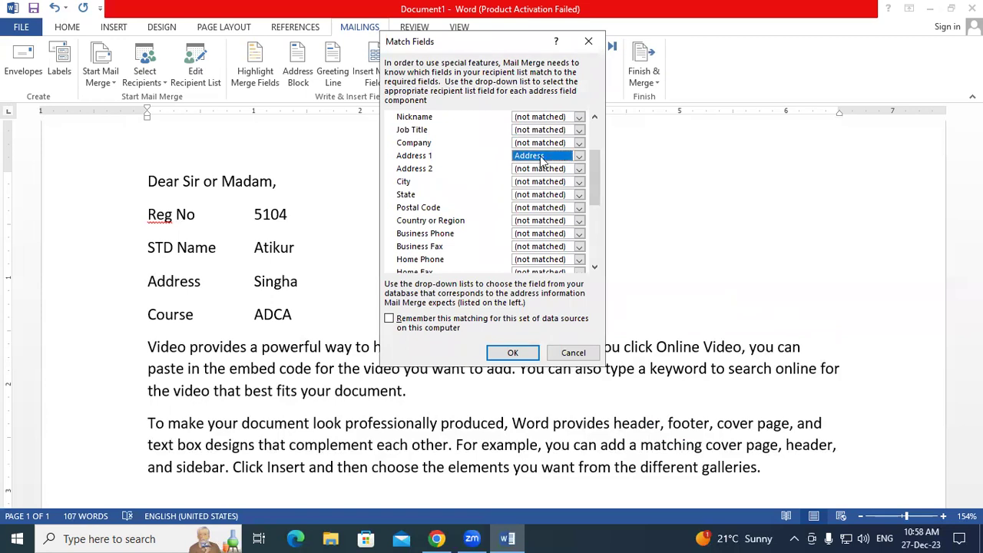
{"action": "left_click", "coordinate": [512, 353]}
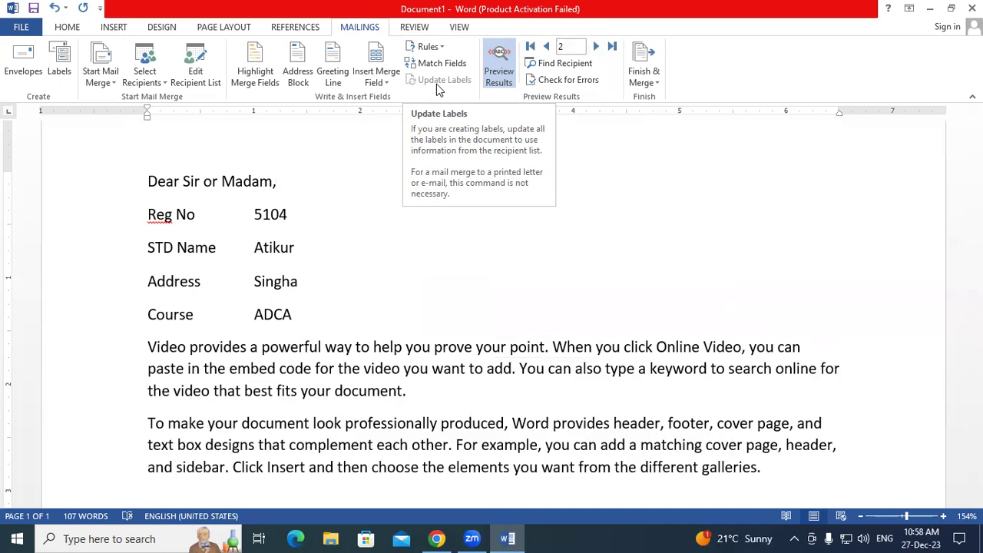
- Toggle the preview off and on, then navigate records back to the first recipient's letter
{"action": "left_click", "coordinate": [503, 63]}
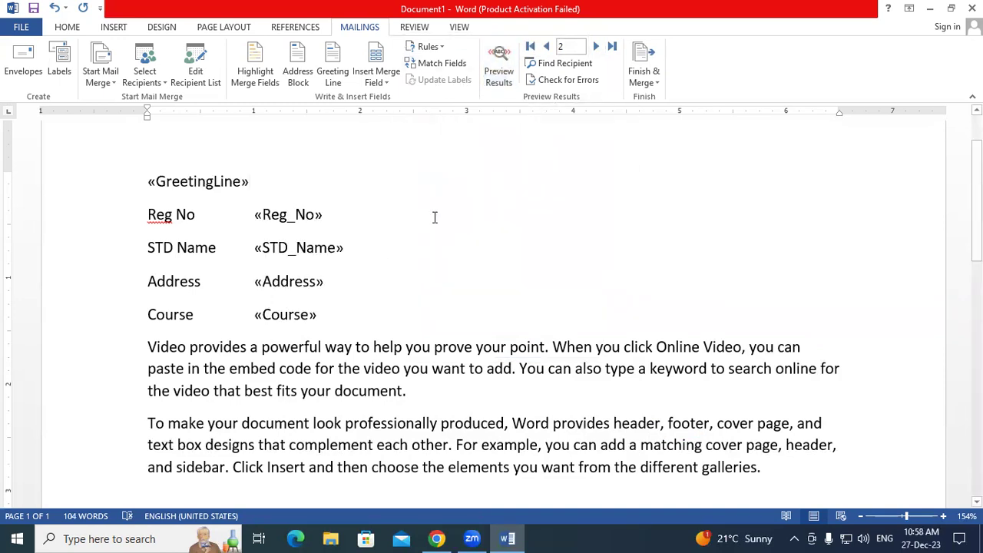
{"action": "left_click", "coordinate": [499, 65]}
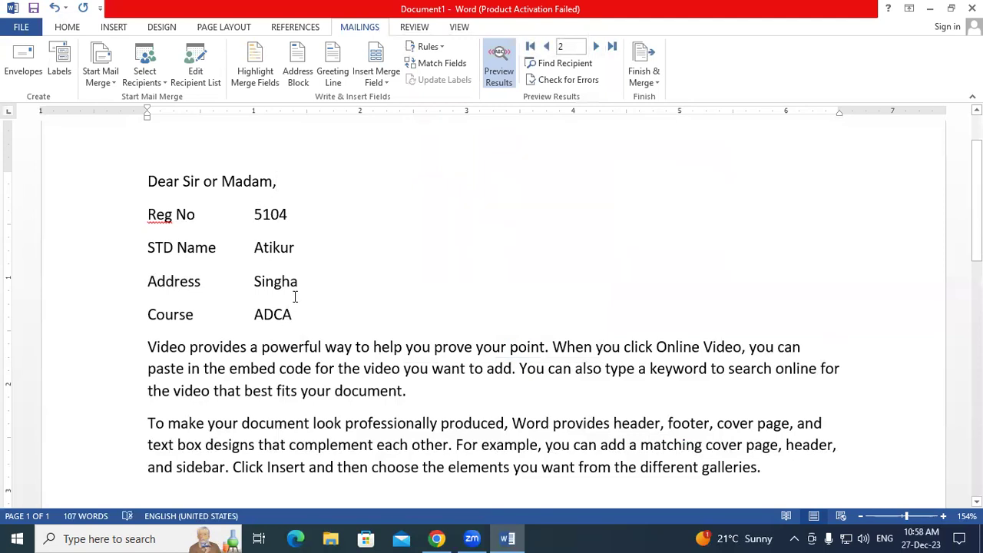
{"action": "left_click", "coordinate": [595, 47]}
{"action": "left_click", "coordinate": [546, 47]}
{"action": "left_click", "coordinate": [595, 46]}
{"action": "left_click", "coordinate": [531, 47]}
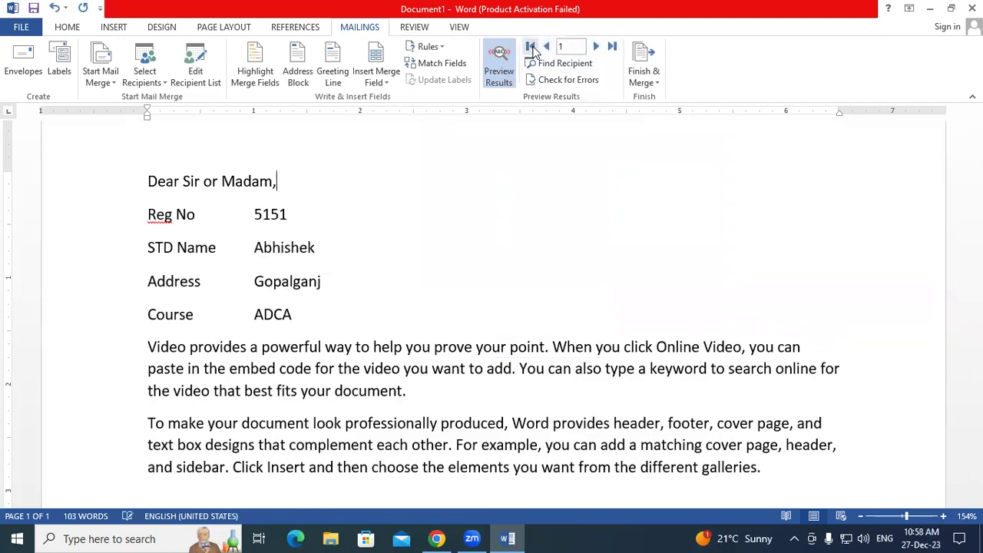
- Open the Find Entry recipient search, move it higher, and close it without searching
{"action": "left_click", "coordinate": [565, 65]}
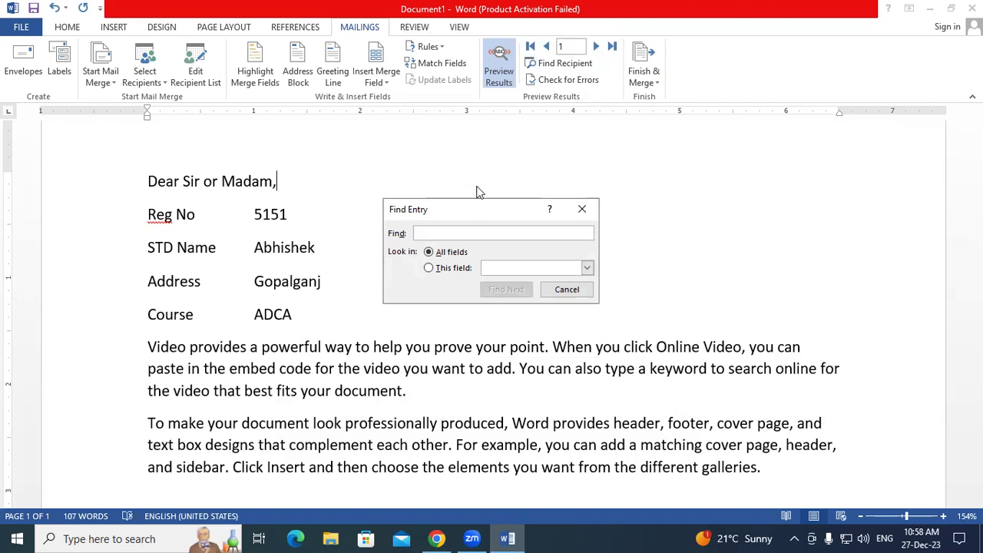
{"action": "left_click_drag", "start_coordinate": [507, 209], "coordinate": [515, 118]}
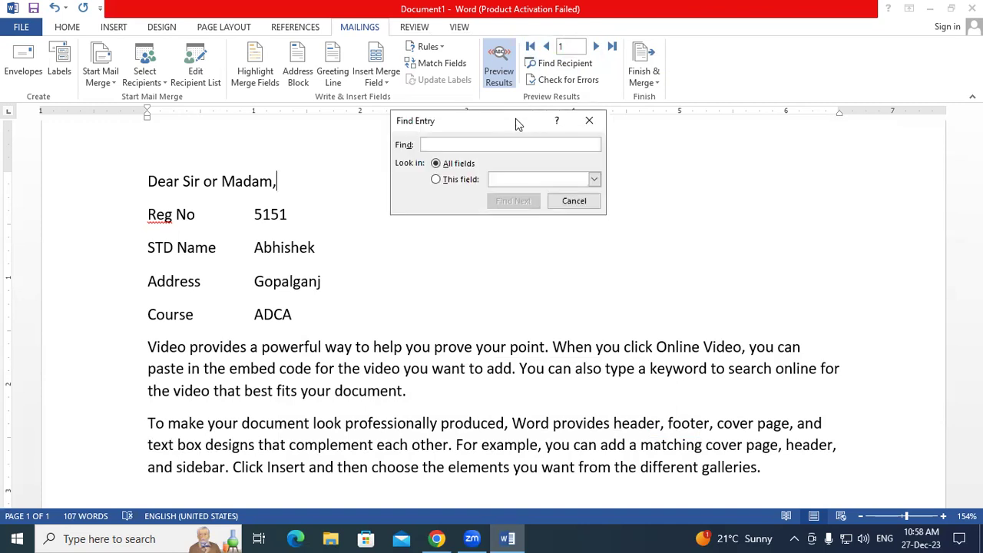
{"action": "left_click", "coordinate": [581, 120]}
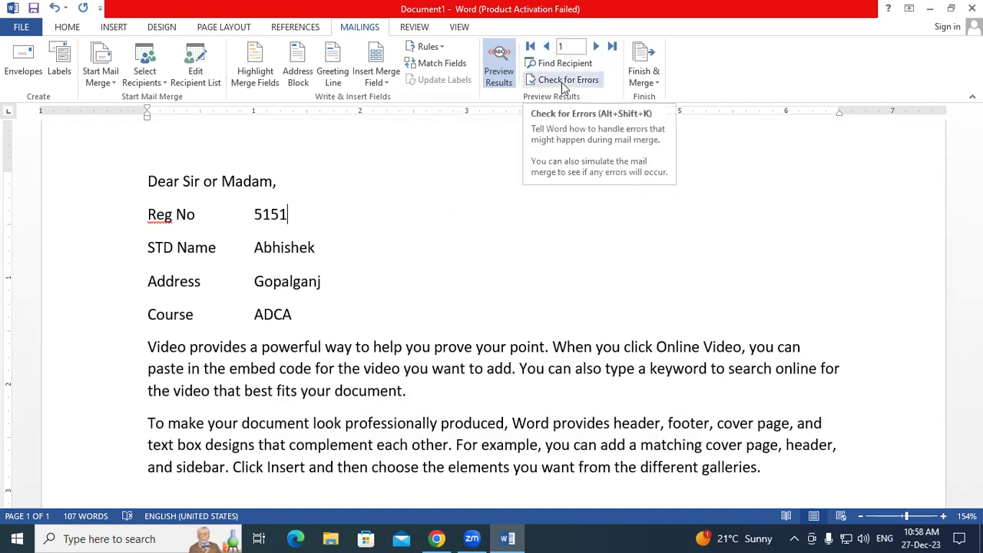
- Open Merge to New Document from Edit Individual Documents, picking Current record, then From
{"action": "left_click", "coordinate": [643, 80]}
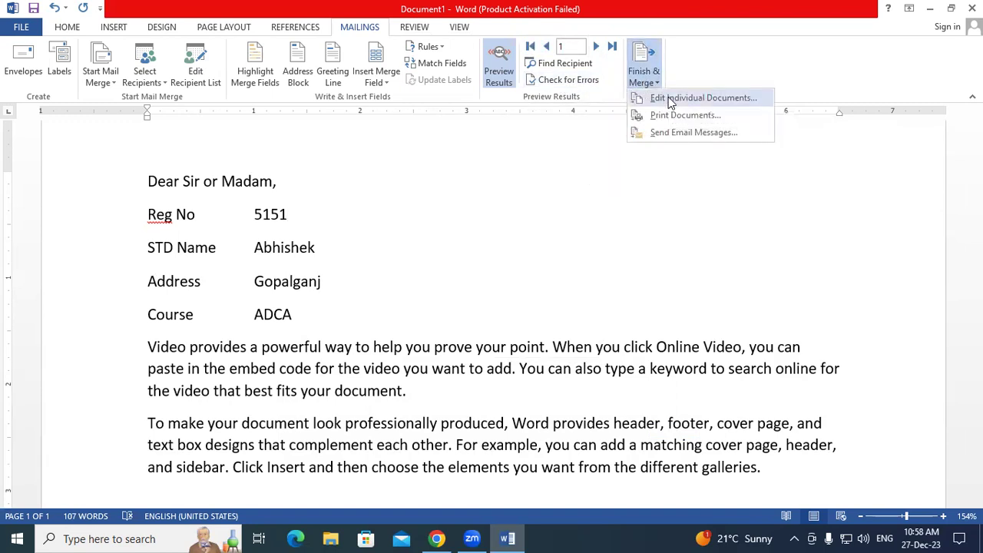
{"action": "left_click", "coordinate": [668, 97]}
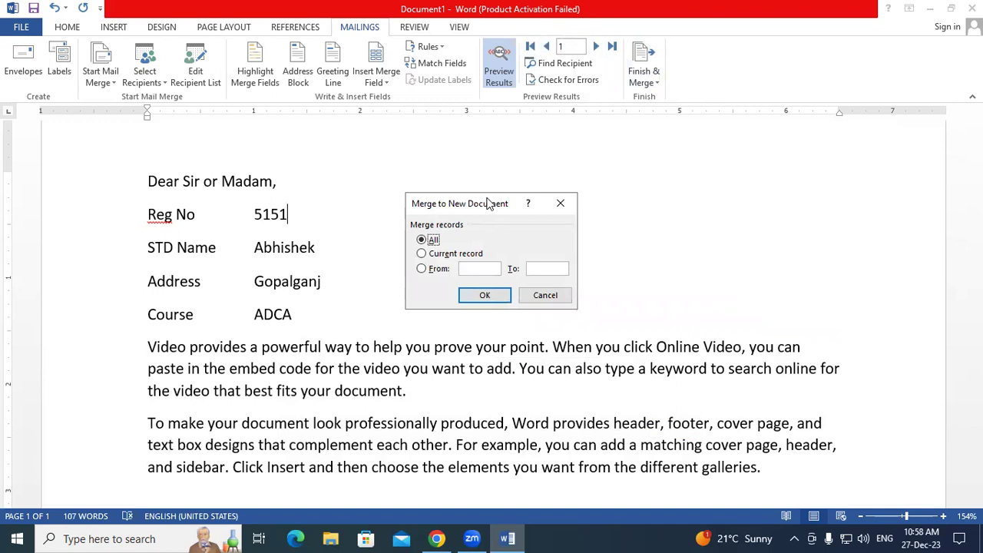
{"action": "left_click_drag", "start_coordinate": [489, 204], "coordinate": [480, 96]}
{"action": "left_click", "coordinate": [452, 152]}
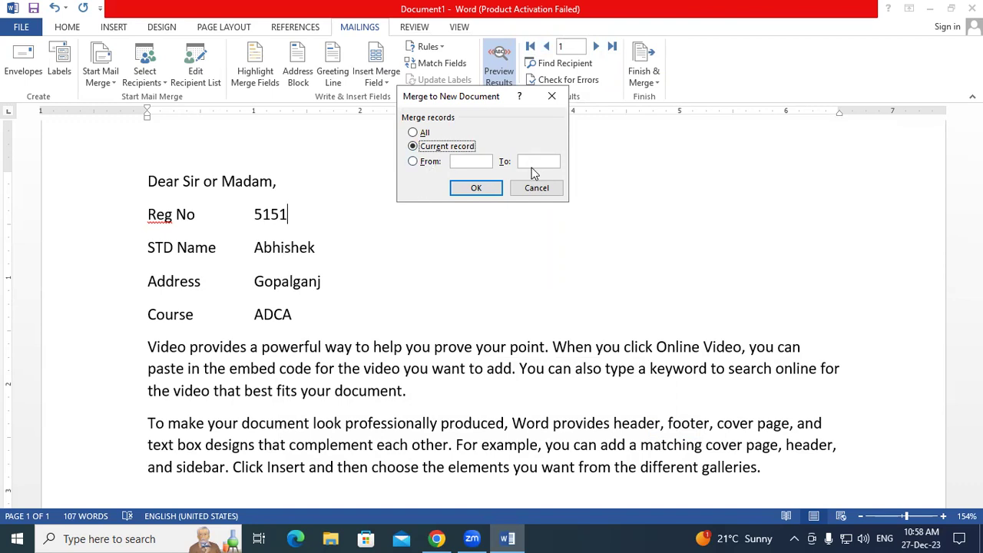
{"action": "left_click", "coordinate": [435, 163]}
- Cancel Merge to New Document, then open Merge to Printer, try Current record and All, and close it
{"action": "left_click", "coordinate": [552, 96]}
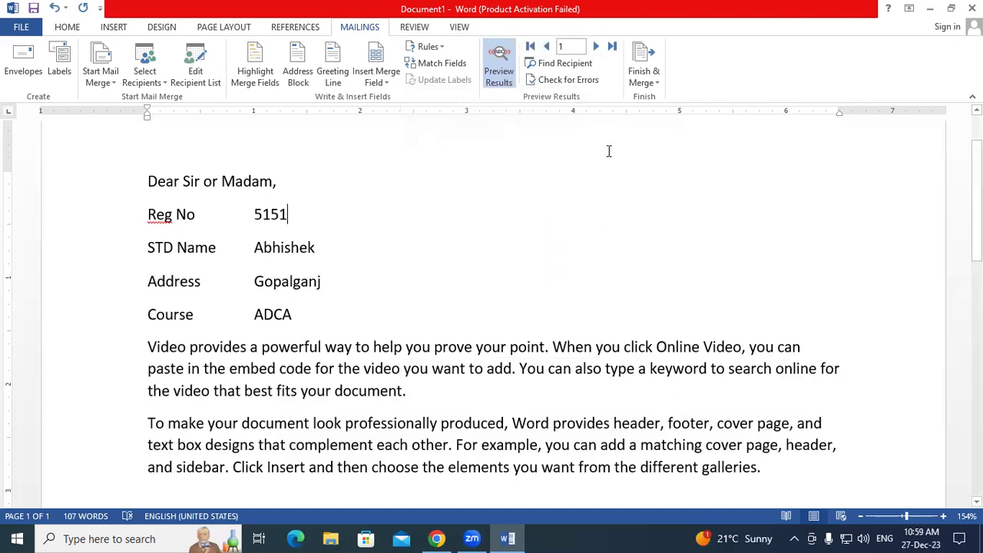
{"action": "left_click", "coordinate": [645, 76]}
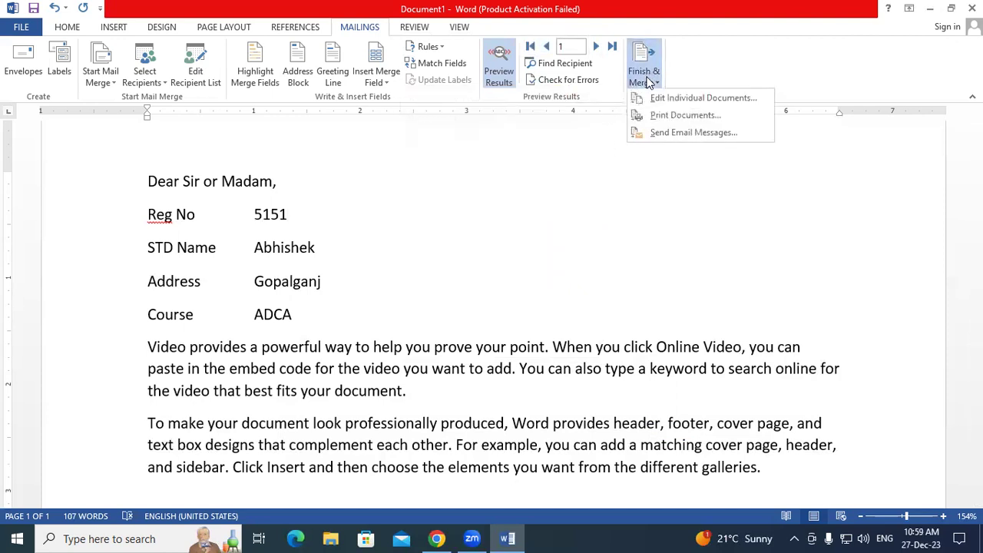
{"action": "left_click", "coordinate": [663, 118]}
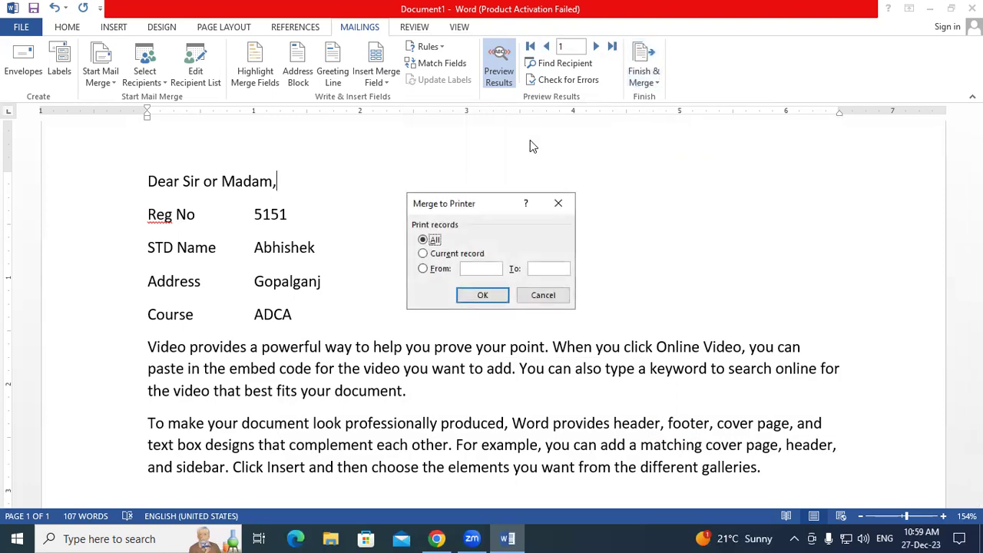
{"action": "left_click_drag", "start_coordinate": [448, 193], "coordinate": [401, 115]}
{"action": "left_click", "coordinate": [399, 178]}
{"action": "left_click", "coordinate": [380, 162]}
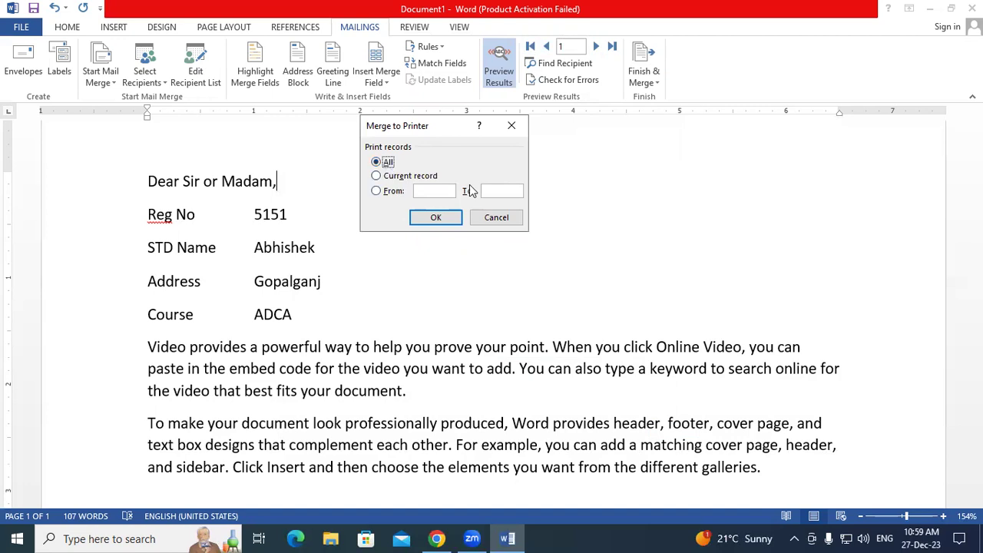
{"action": "left_click", "coordinate": [511, 125]}
- Open the Send Email Messages merge dialog and close it without sending
{"action": "left_click", "coordinate": [643, 75]}
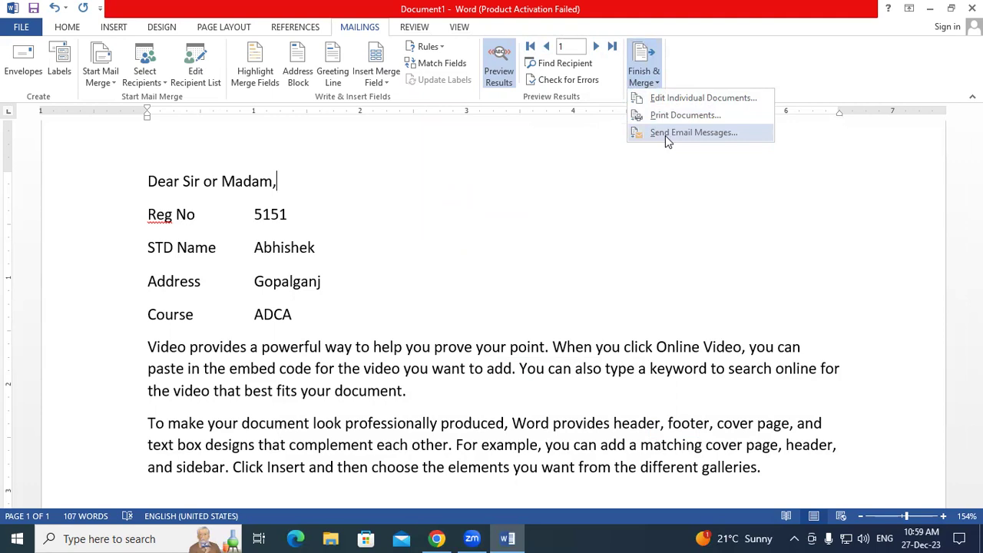
{"action": "left_click", "coordinate": [667, 137]}
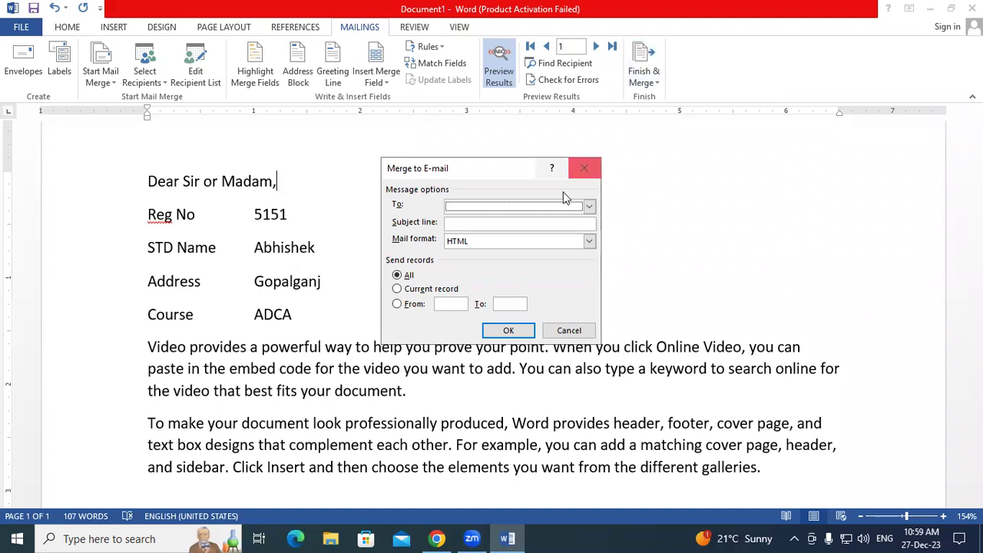
{"action": "left_click", "coordinate": [584, 167]}
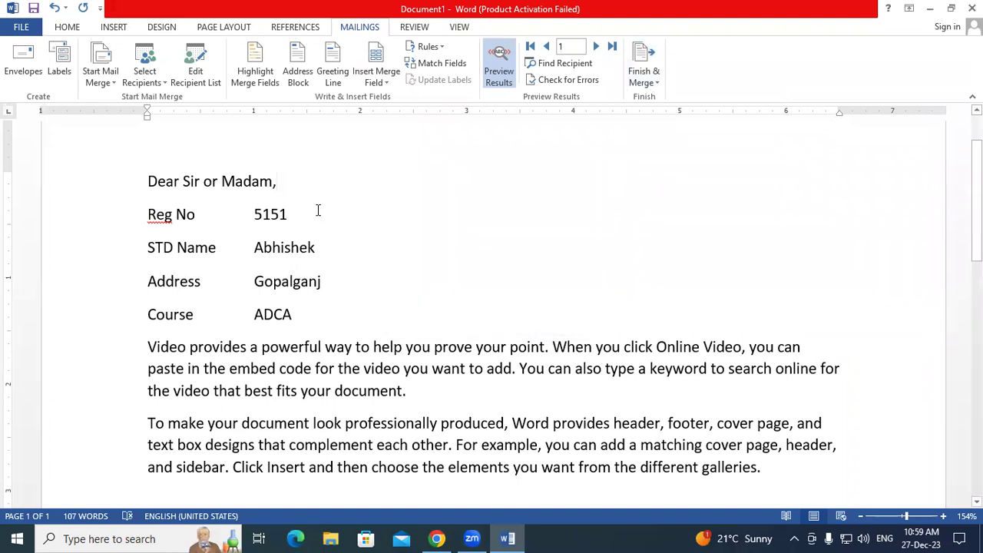
- Merge all records into a new document using Edit Individual Documents with All selected
{"action": "left_click", "coordinate": [643, 77]}
{"action": "left_click", "coordinate": [671, 100]}
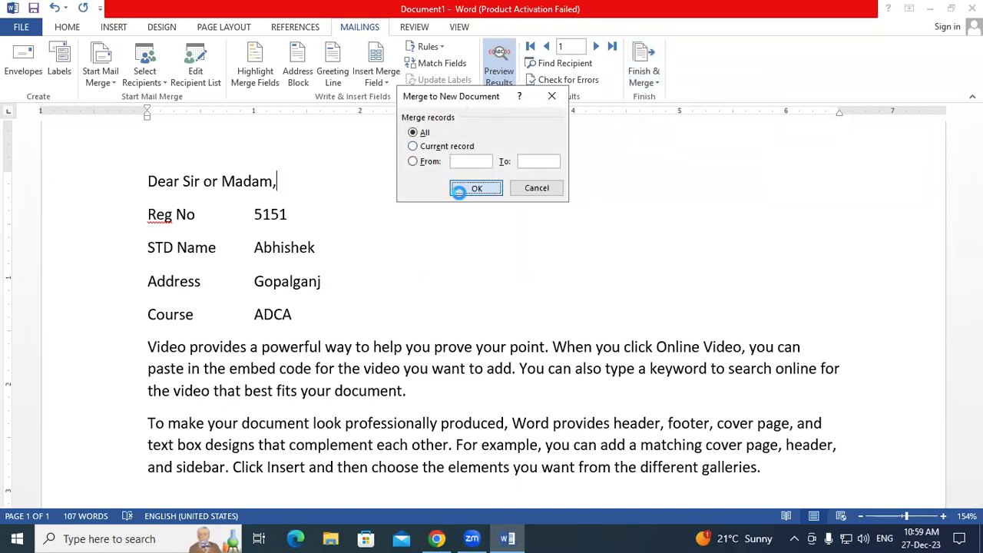
{"action": "left_click", "coordinate": [491, 186]}
- Scroll through the five Letters1 pages, selecting the last letter's greeting-to-Course lines for a look
{"action": "scroll", "coordinate": [430, 233], "scroll_direction": "down", "scroll_amount": 3}
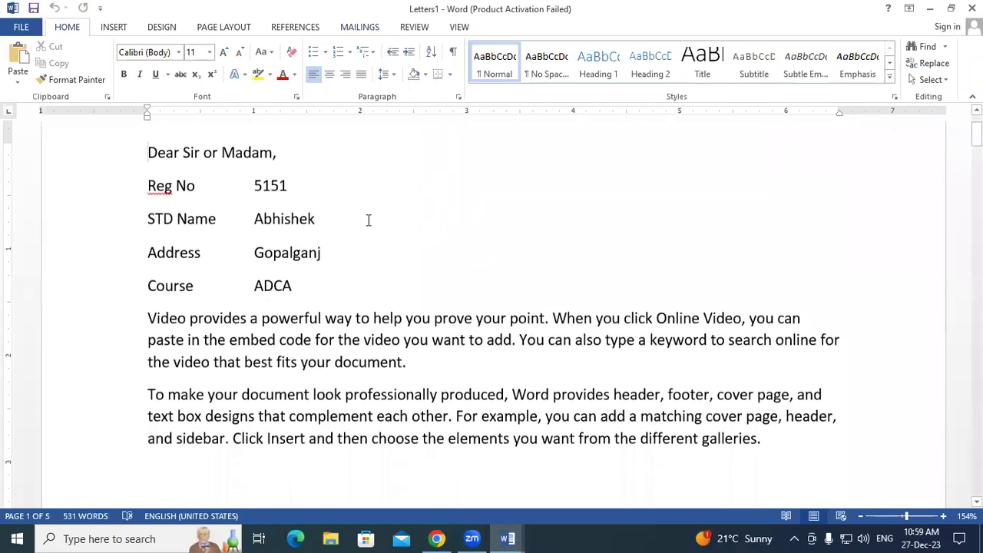
{"action": "left_click_drag", "start_coordinate": [148, 152], "coordinate": [345, 275]}
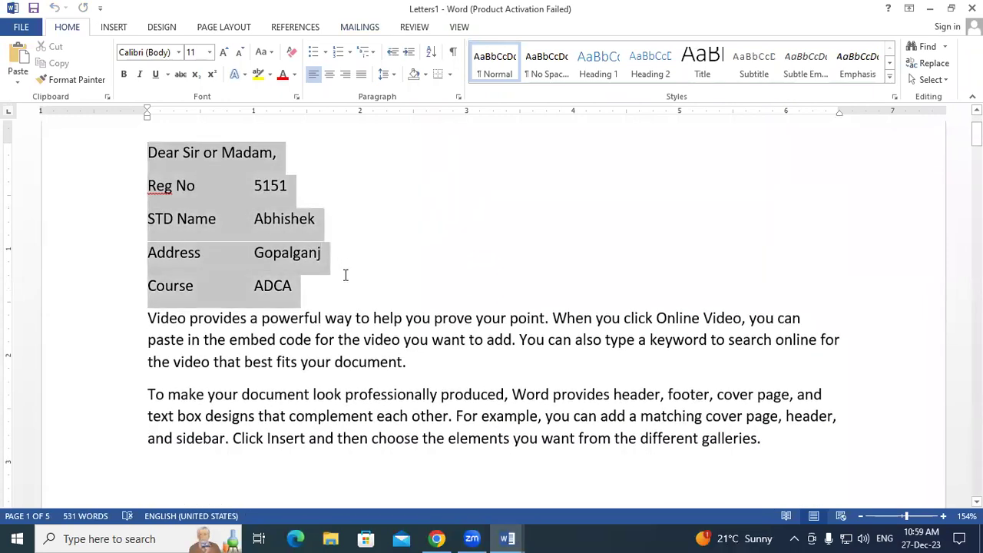
{"action": "scroll", "coordinate": [345, 275], "scroll_direction": "down", "scroll_amount": 12}
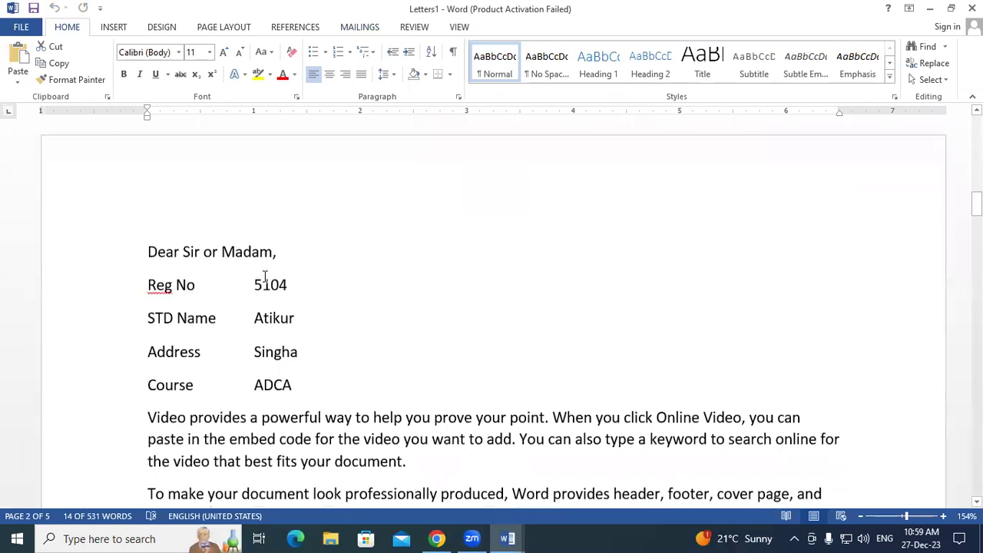
{"action": "left_click_drag", "start_coordinate": [178, 259], "coordinate": [303, 355]}
{"action": "scroll", "coordinate": [466, 344], "scroll_direction": "down", "scroll_amount": 10}
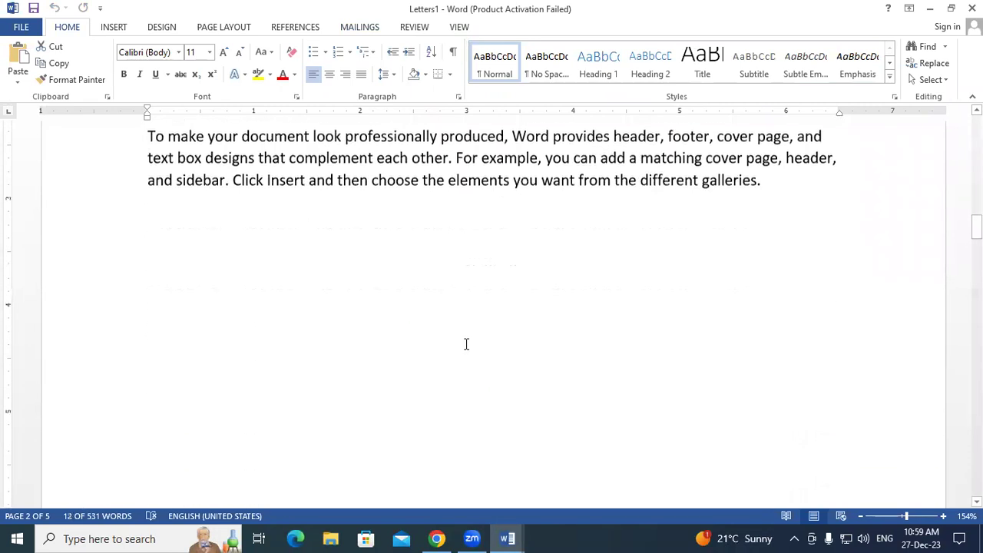
{"action": "scroll", "coordinate": [466, 344], "scroll_direction": "down", "scroll_amount": 20}
{"action": "left_click_drag", "start_coordinate": [149, 178], "coordinate": [340, 300]}
{"action": "scroll", "coordinate": [340, 300], "scroll_direction": "down", "scroll_amount": 15}
{"action": "scroll", "coordinate": [340, 300], "scroll_direction": "down", "scroll_amount": 20}
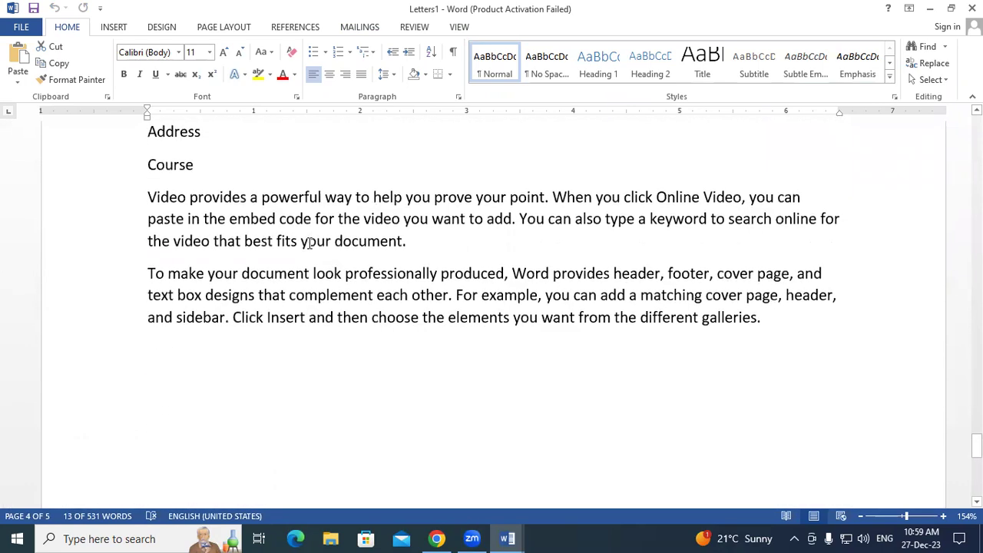
{"action": "scroll", "coordinate": [307, 243], "scroll_direction": "down", "scroll_amount": 15}
{"action": "left_click", "coordinate": [295, 214]}
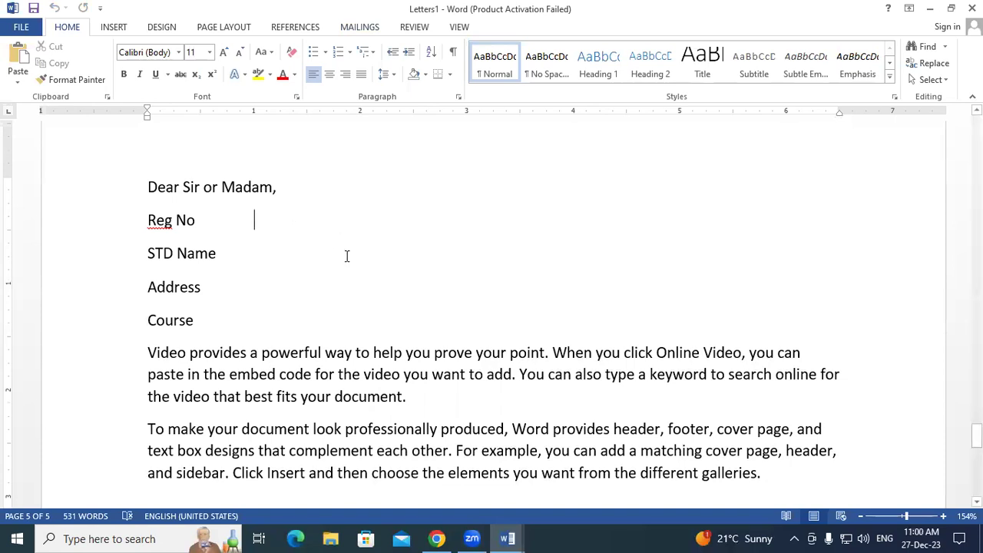
{"action": "scroll", "coordinate": [346, 256], "scroll_direction": "down", "scroll_amount": 1}
{"action": "left_click", "coordinate": [228, 268]}
{"action": "left_click_drag", "start_coordinate": [201, 268], "coordinate": [146, 132]}
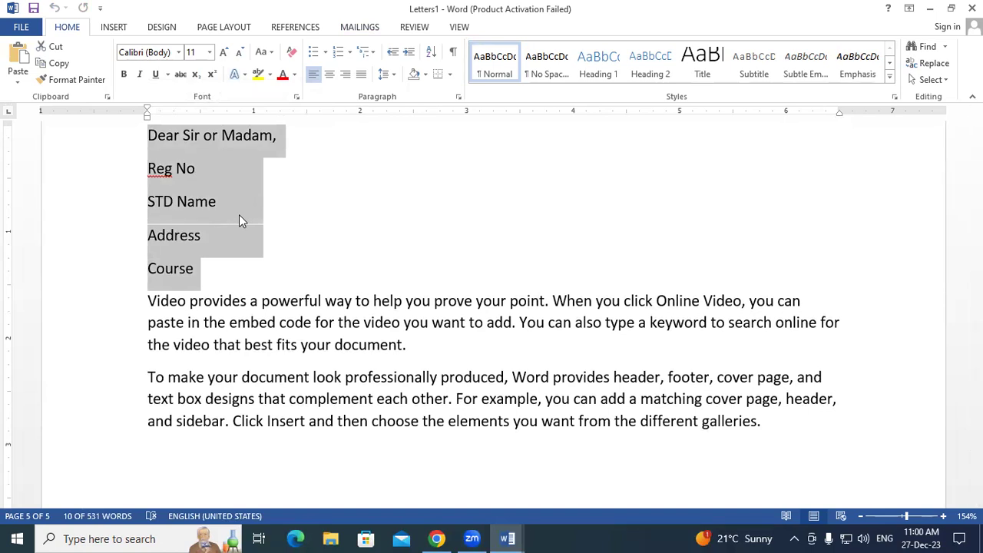
{"action": "left_click", "coordinate": [270, 278]}
{"action": "scroll", "coordinate": [340, 136], "scroll_direction": "up", "scroll_amount": 1}
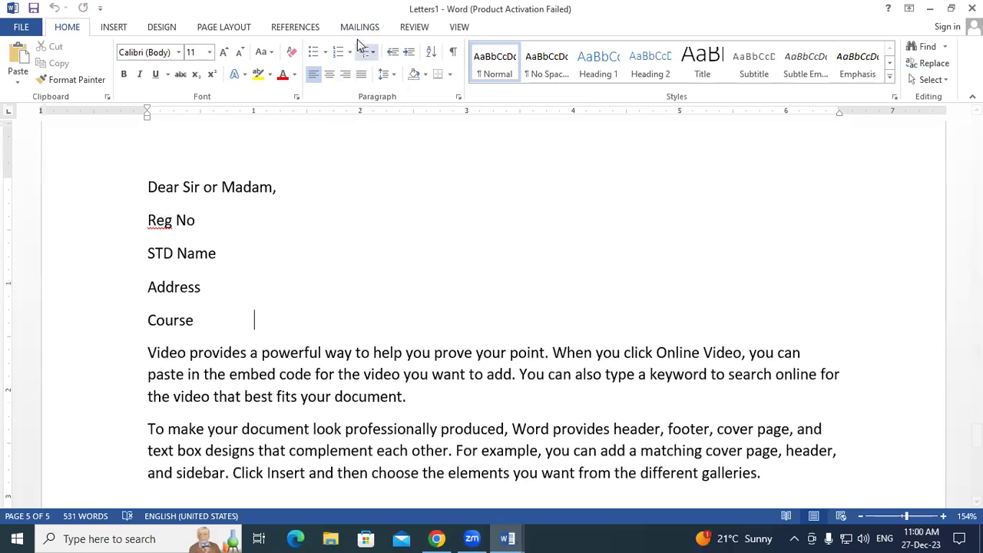
- View the Mailings and Review ribbon tabs, then place the cursor at the STD Name line's end
{"action": "left_click", "coordinate": [357, 32]}
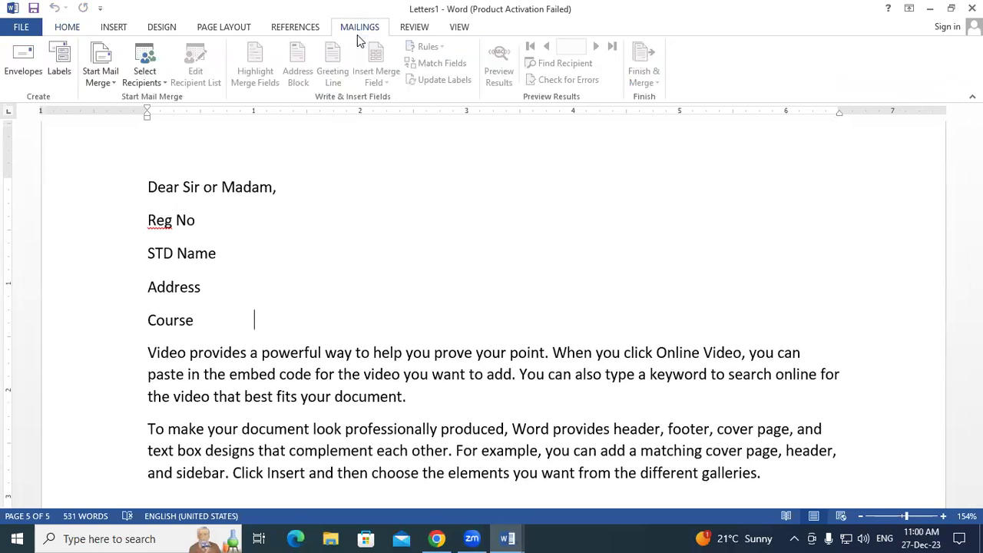
{"action": "left_click", "coordinate": [402, 29]}
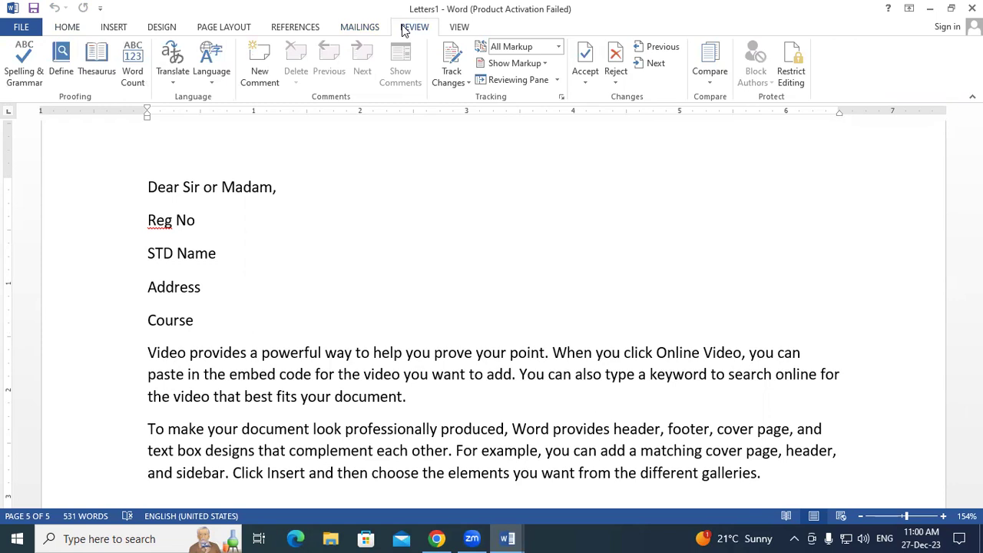
{"action": "left_click", "coordinate": [384, 263]}
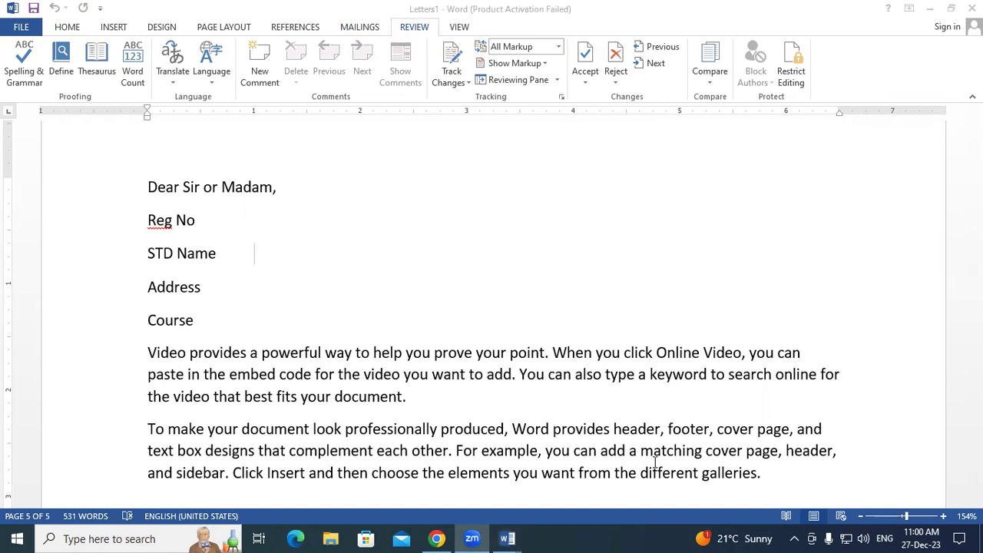